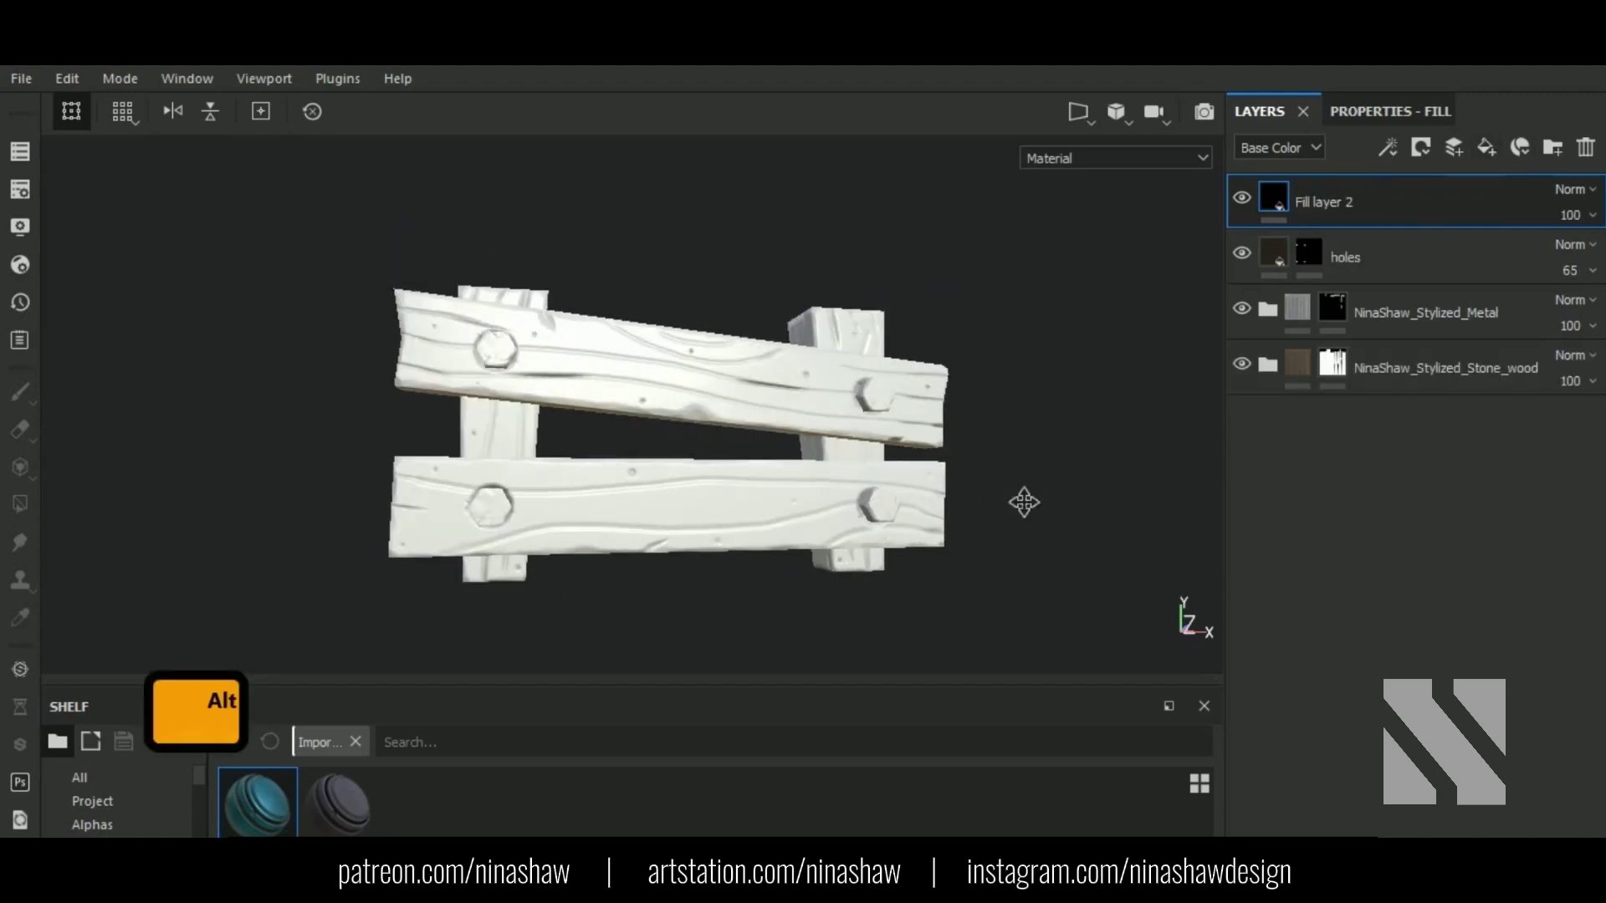
# Step: Add a black mask to Fill layer 2 and rename the layer as text
pyautogui.click(1421, 151)
pyautogui.click(1426, 201)
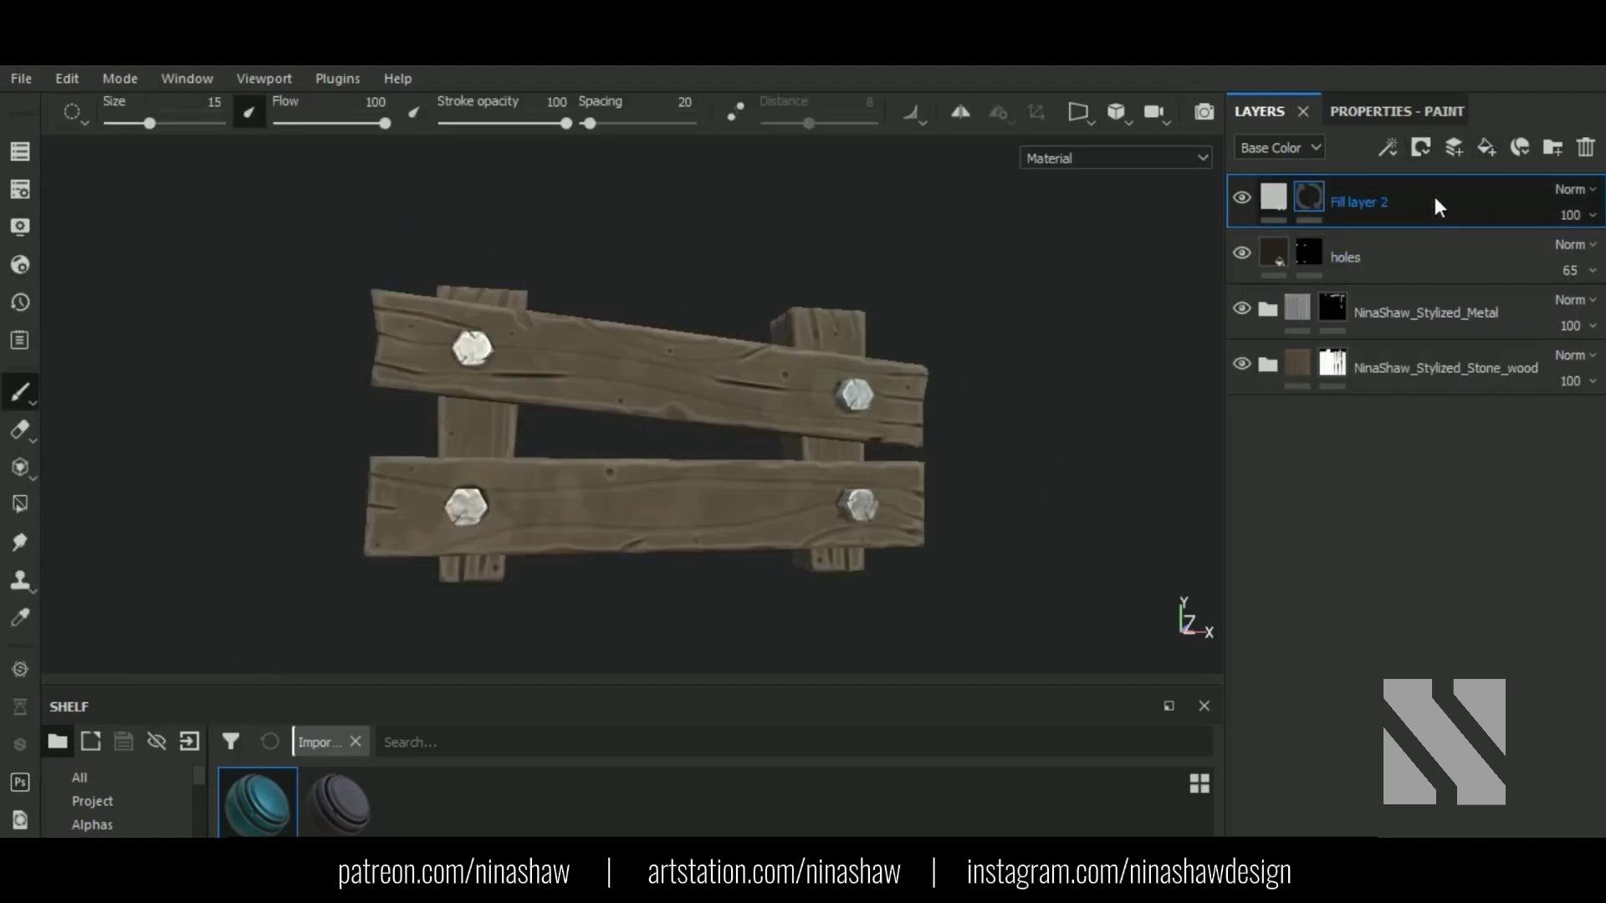
pyautogui.doubleClick(1361, 201)
pyautogui.write('text')
pyautogui.press('Return')
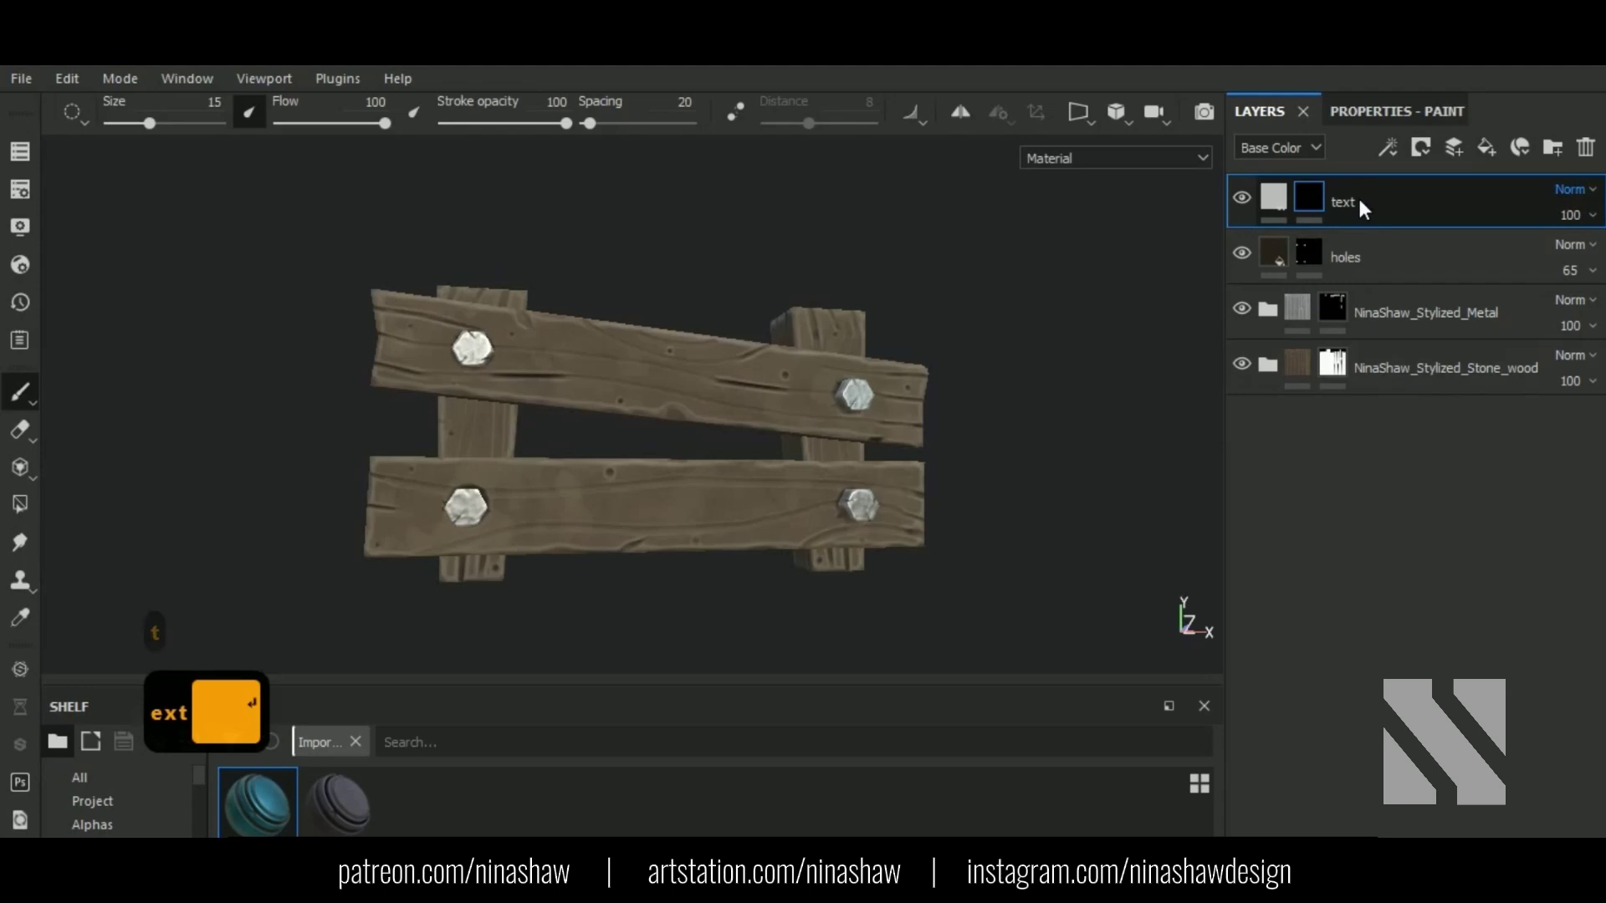
# Step: Switch to File Explorer and bring the two alpha images from the alphas folder into the shelf for import
pyautogui.hotkey('alt', 'Tab')
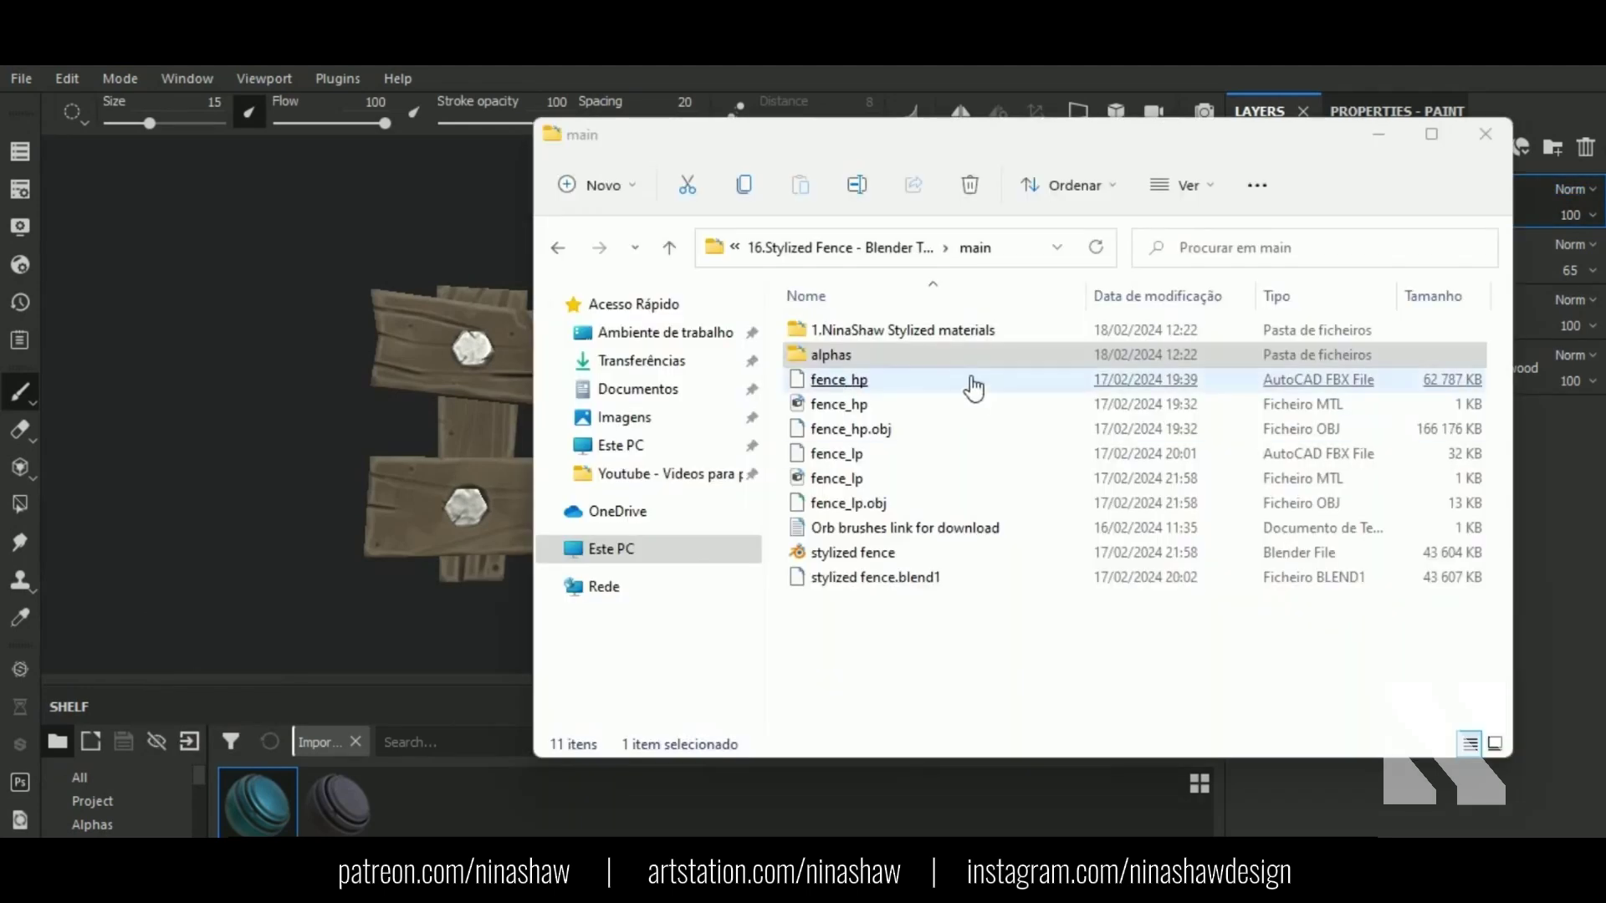
pyautogui.doubleClick(820, 355)
pyautogui.moveTo(983, 460)
pyautogui.mouseDown()
pyautogui.moveTo(842, 313)
pyautogui.moveTo(649, 527)
pyautogui.moveTo(359, 799)
pyautogui.mouseUp()
# Step: Set the usage of alpha_1.jpg and alpha_2.jpg to alpha and import both into the current session
pyautogui.click(604, 239)
pyautogui.keyDown('shift'); pyautogui.click(593, 270); pyautogui.keyUp('shift')
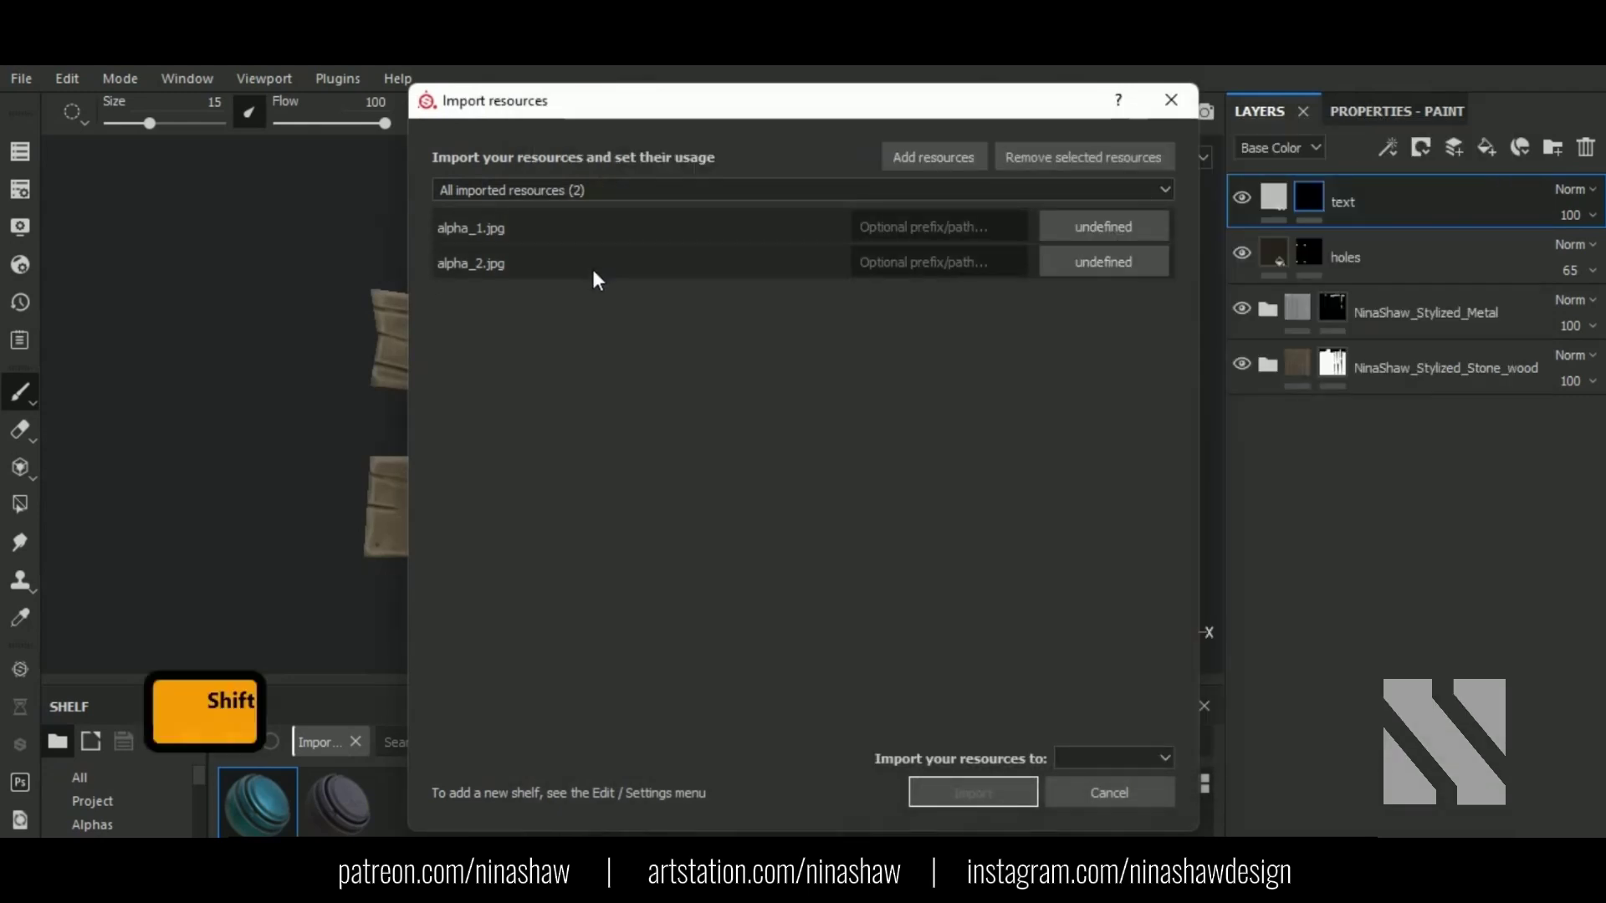
pyautogui.click(1131, 234)
pyautogui.click(1179, 288)
pyautogui.click(1132, 753)
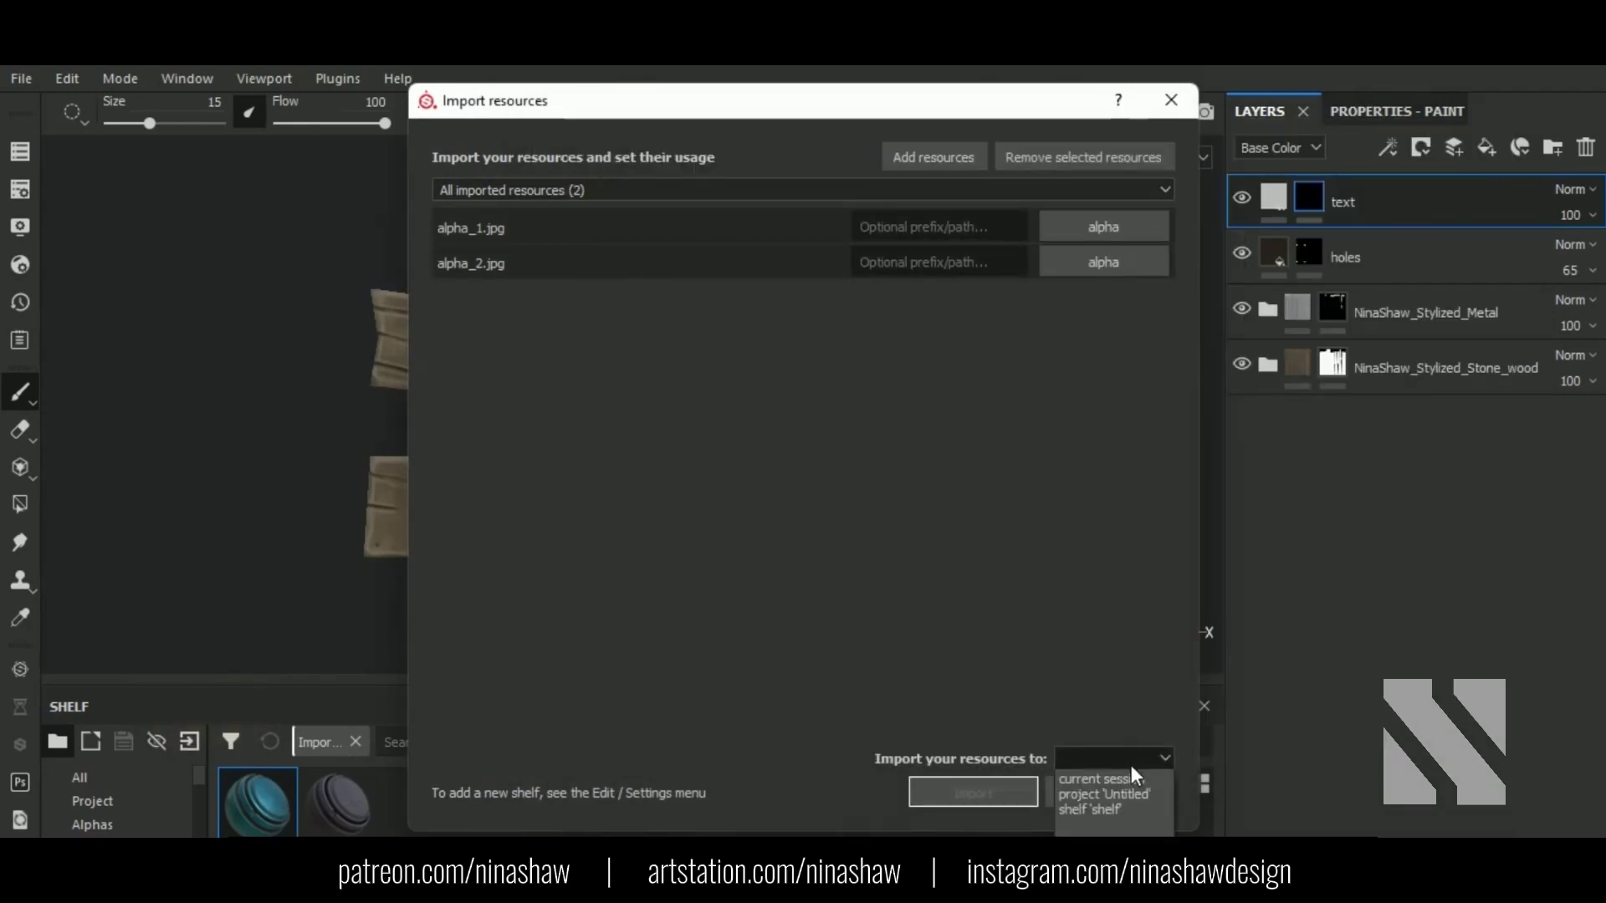
pyautogui.click(1131, 771)
pyautogui.click(974, 792)
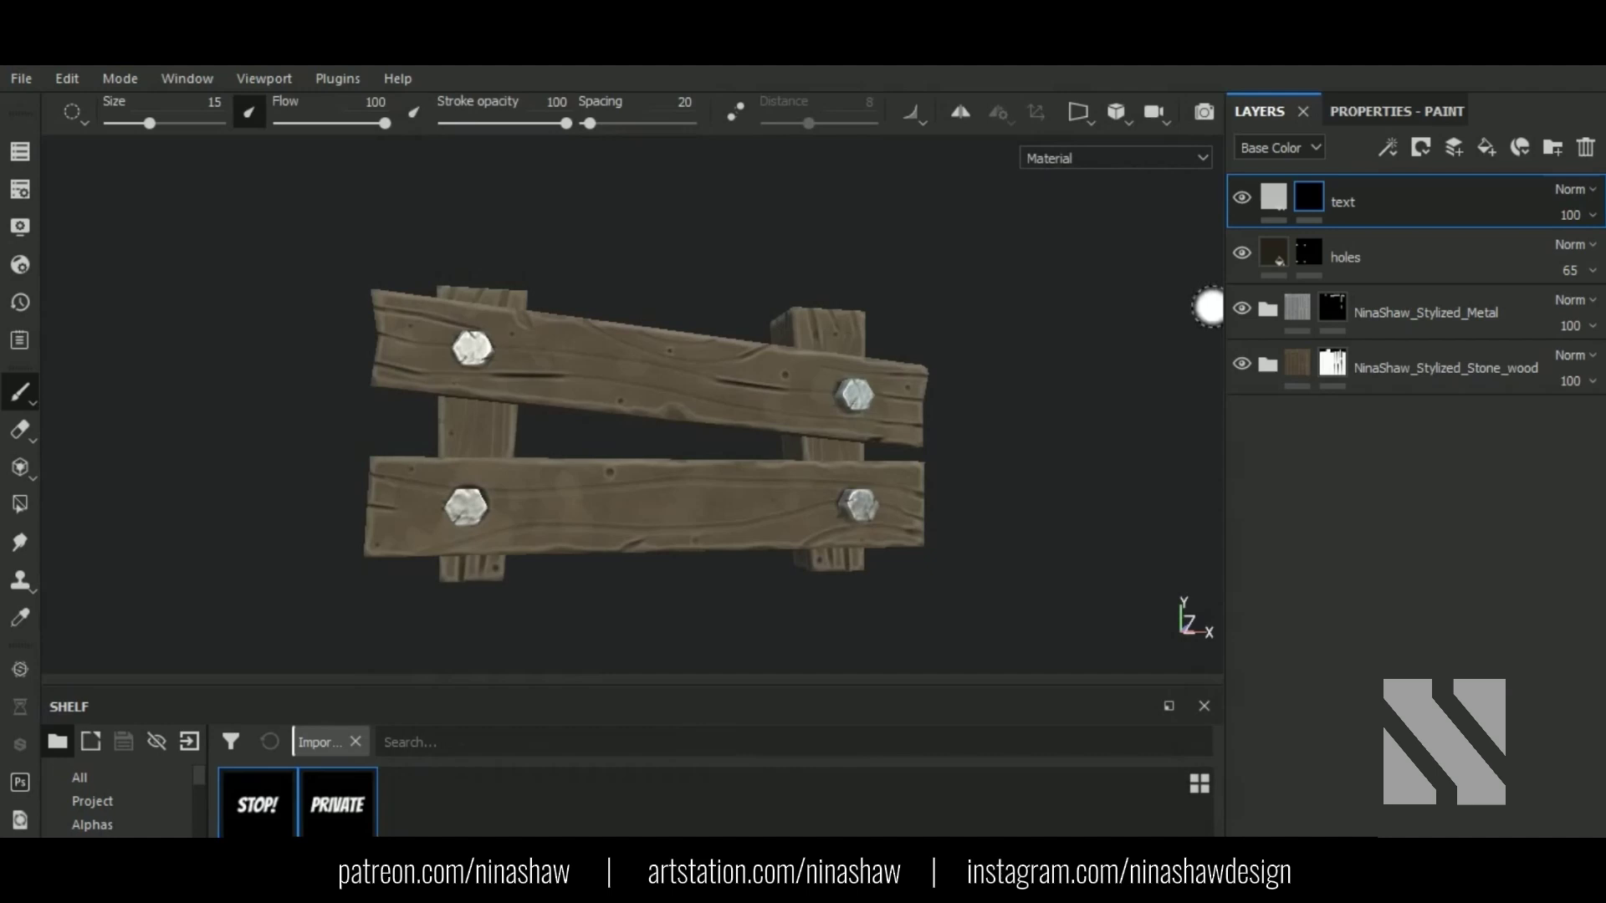
# Step: Rename the text layer as stop
pyautogui.press('BackSpace')
pyautogui.press('BackSpace')
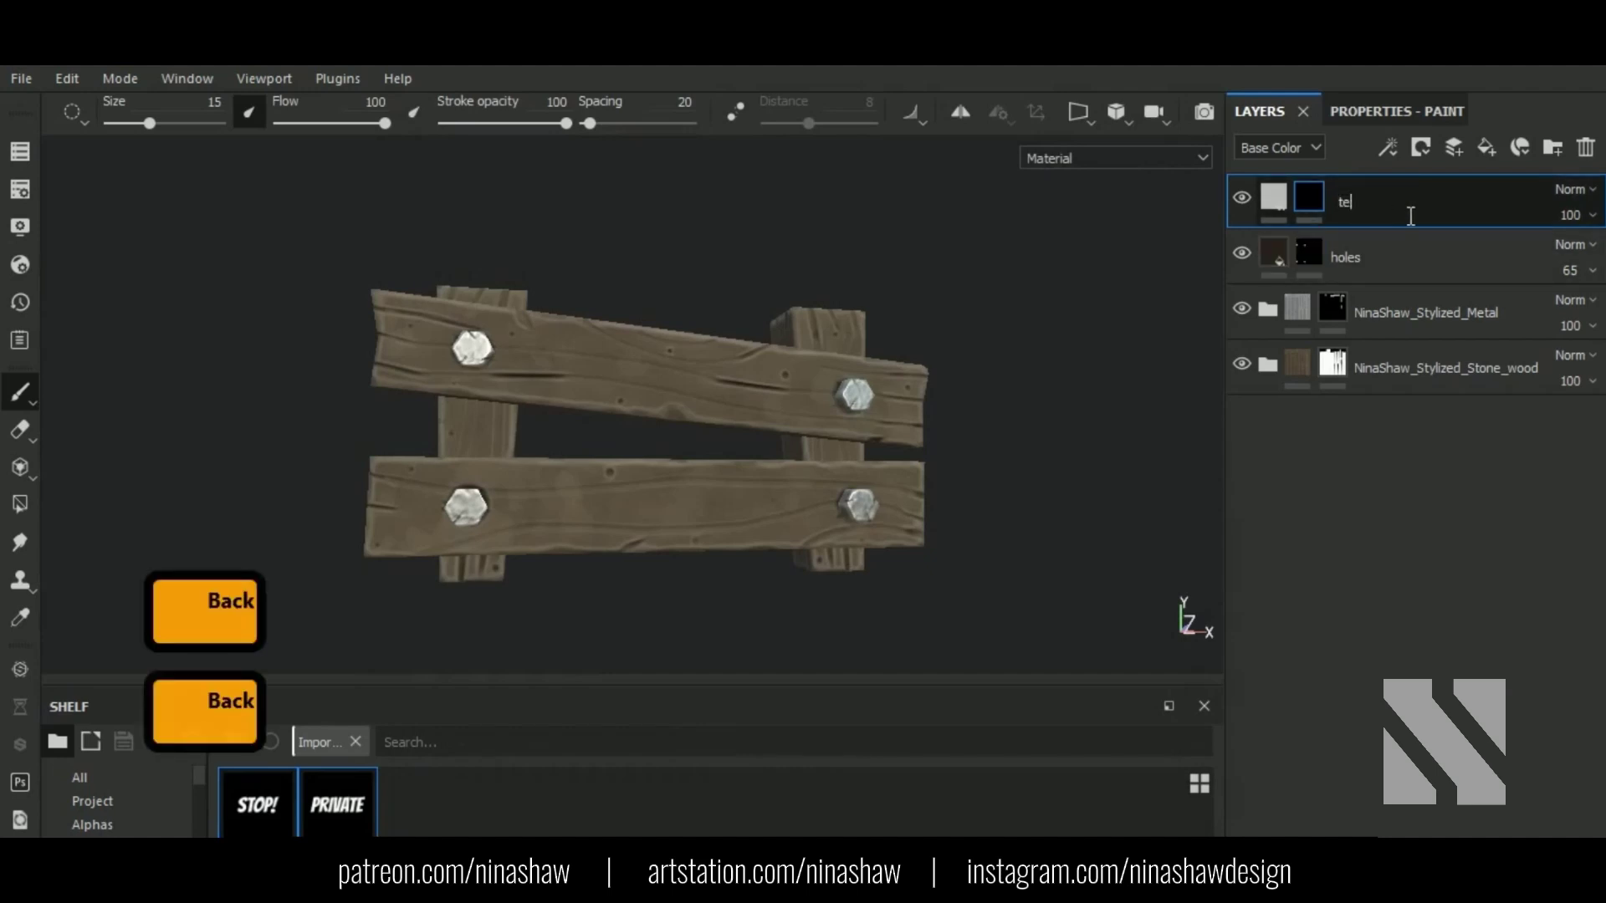
pyautogui.write('stop')
pyautogui.press('Return')
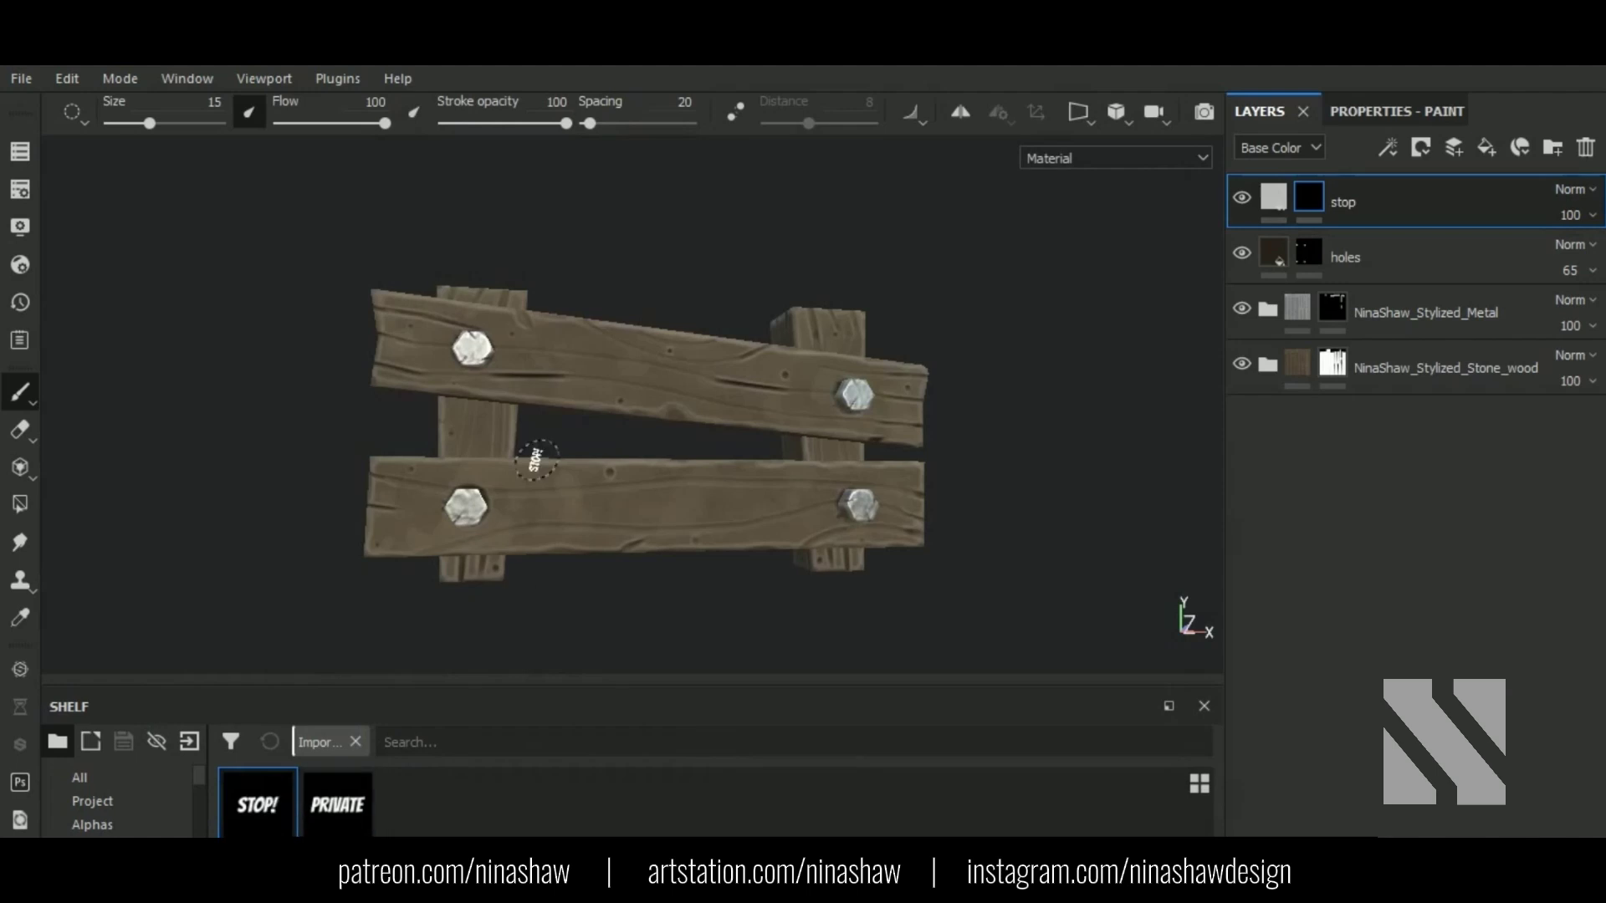
# Step: Try to stamp the STOP! alpha onto the upper plank at brush size 97.5
pyautogui.keyDown('ctrl'); pyautogui.moveTo(663, 380); pyautogui.dragTo(666, 361); pyautogui.keyUp('ctrl')
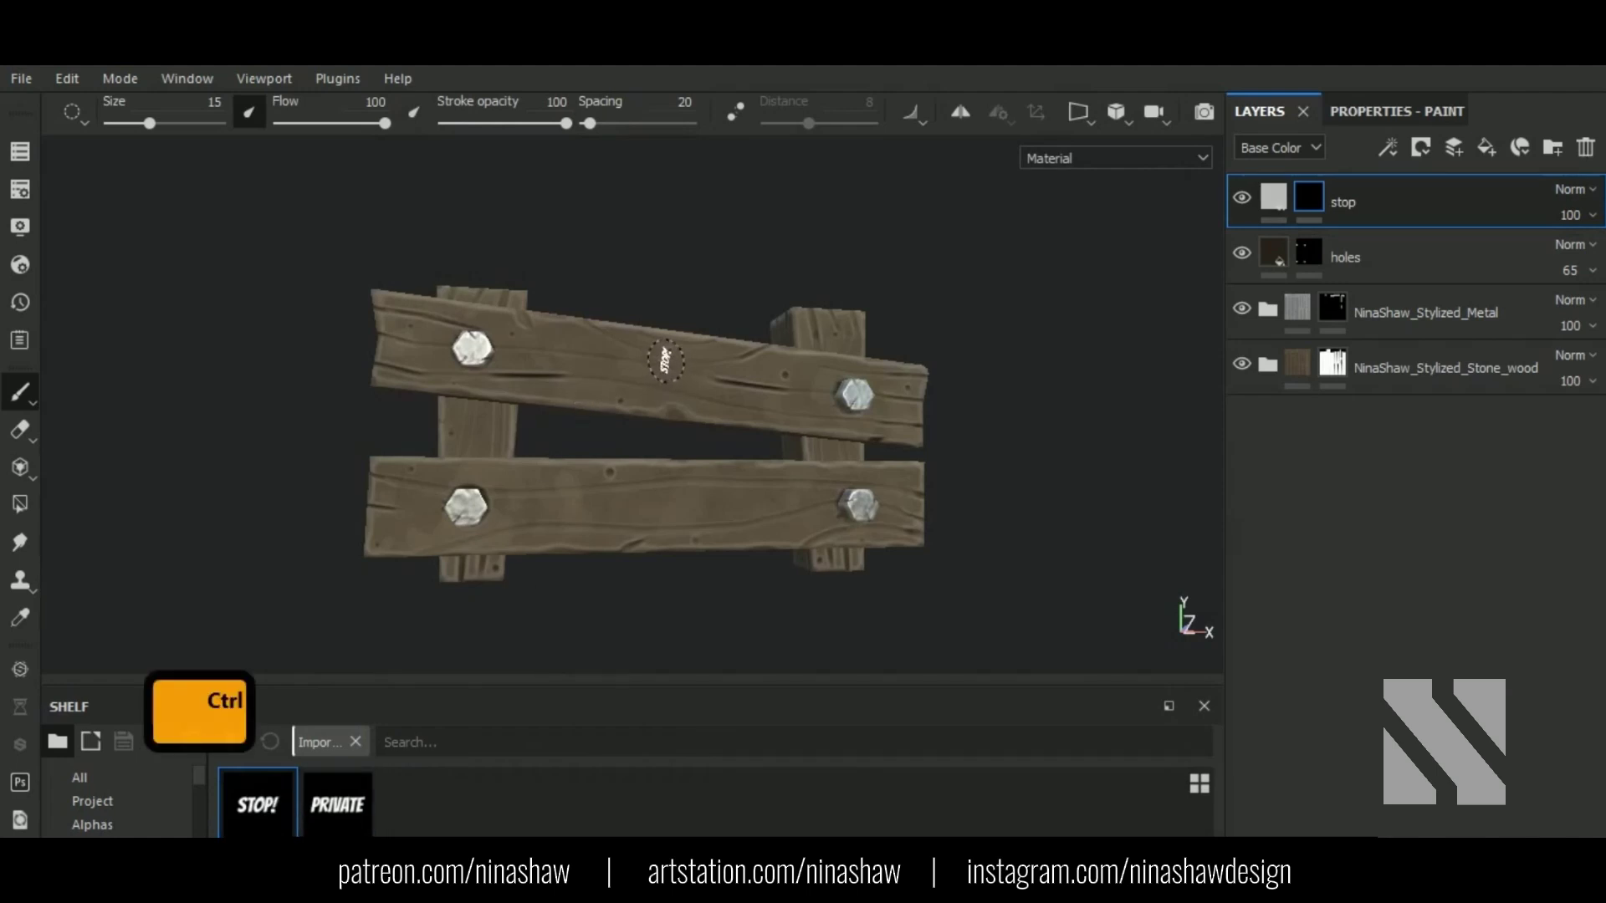
pyautogui.keyDown('ctrl'); pyautogui.moveTo(660, 375); pyautogui.dragTo(828, 377, button='right'); pyautogui.keyUp('ctrl')
pyautogui.moveTo(933, 460)
pyautogui.keyDown('alt'); pyautogui.mouseDown()
pyautogui.moveTo(850, 584)
pyautogui.moveTo(806, 556)
pyautogui.moveTo(825, 519)
pyautogui.moveTo(870, 544)
pyautogui.mouseUp(); pyautogui.keyUp('alt')
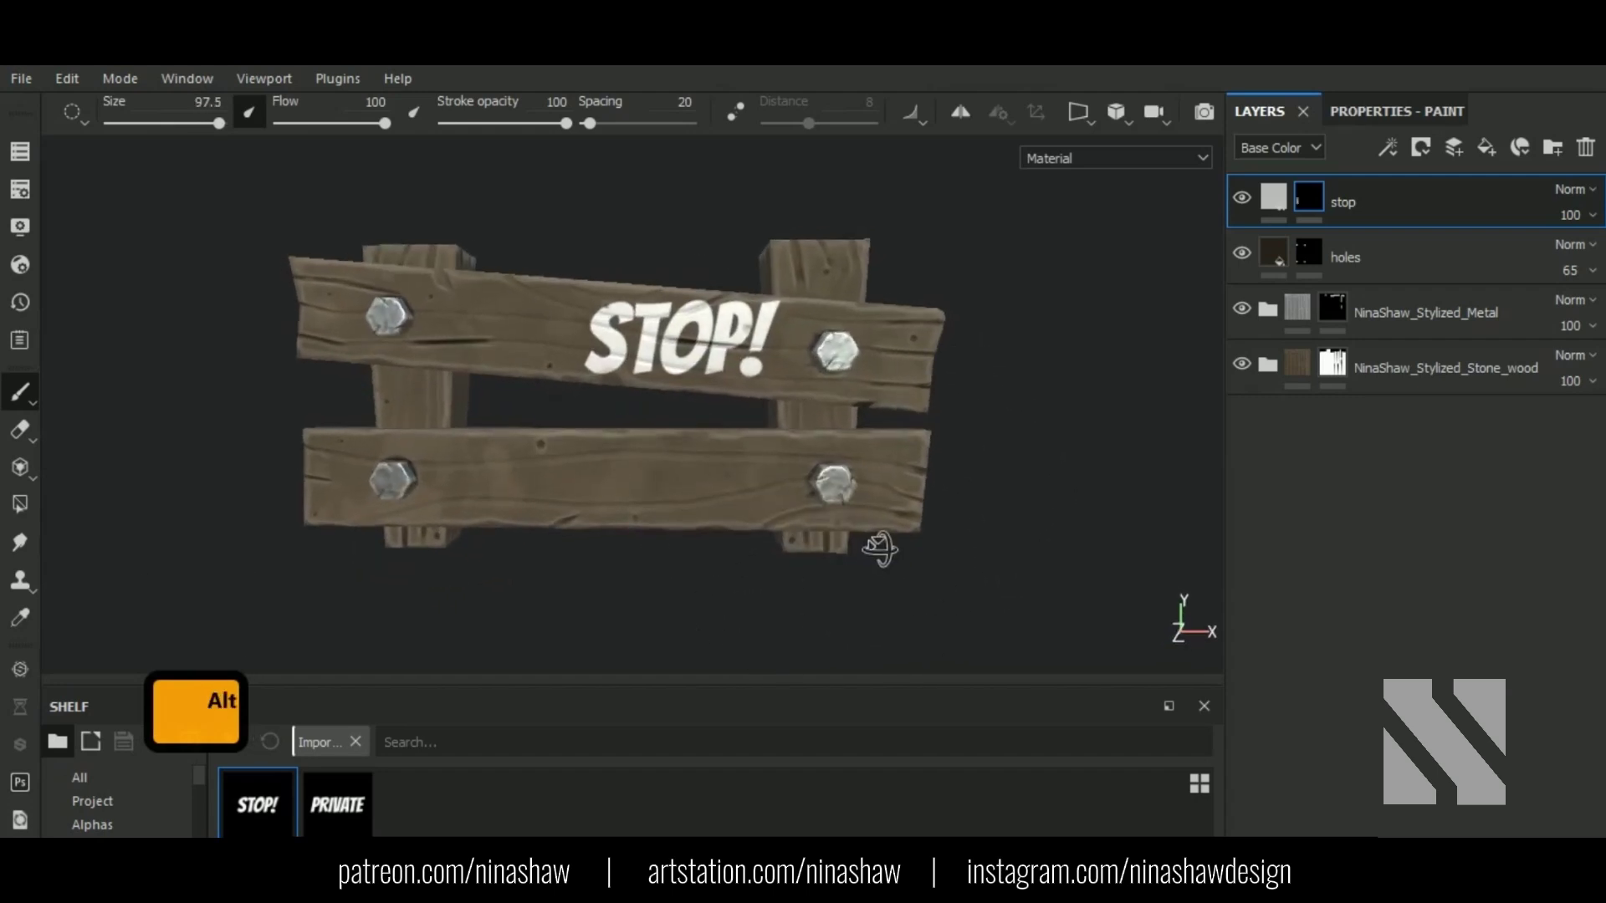
pyautogui.hotkey('ctrl', 'z')
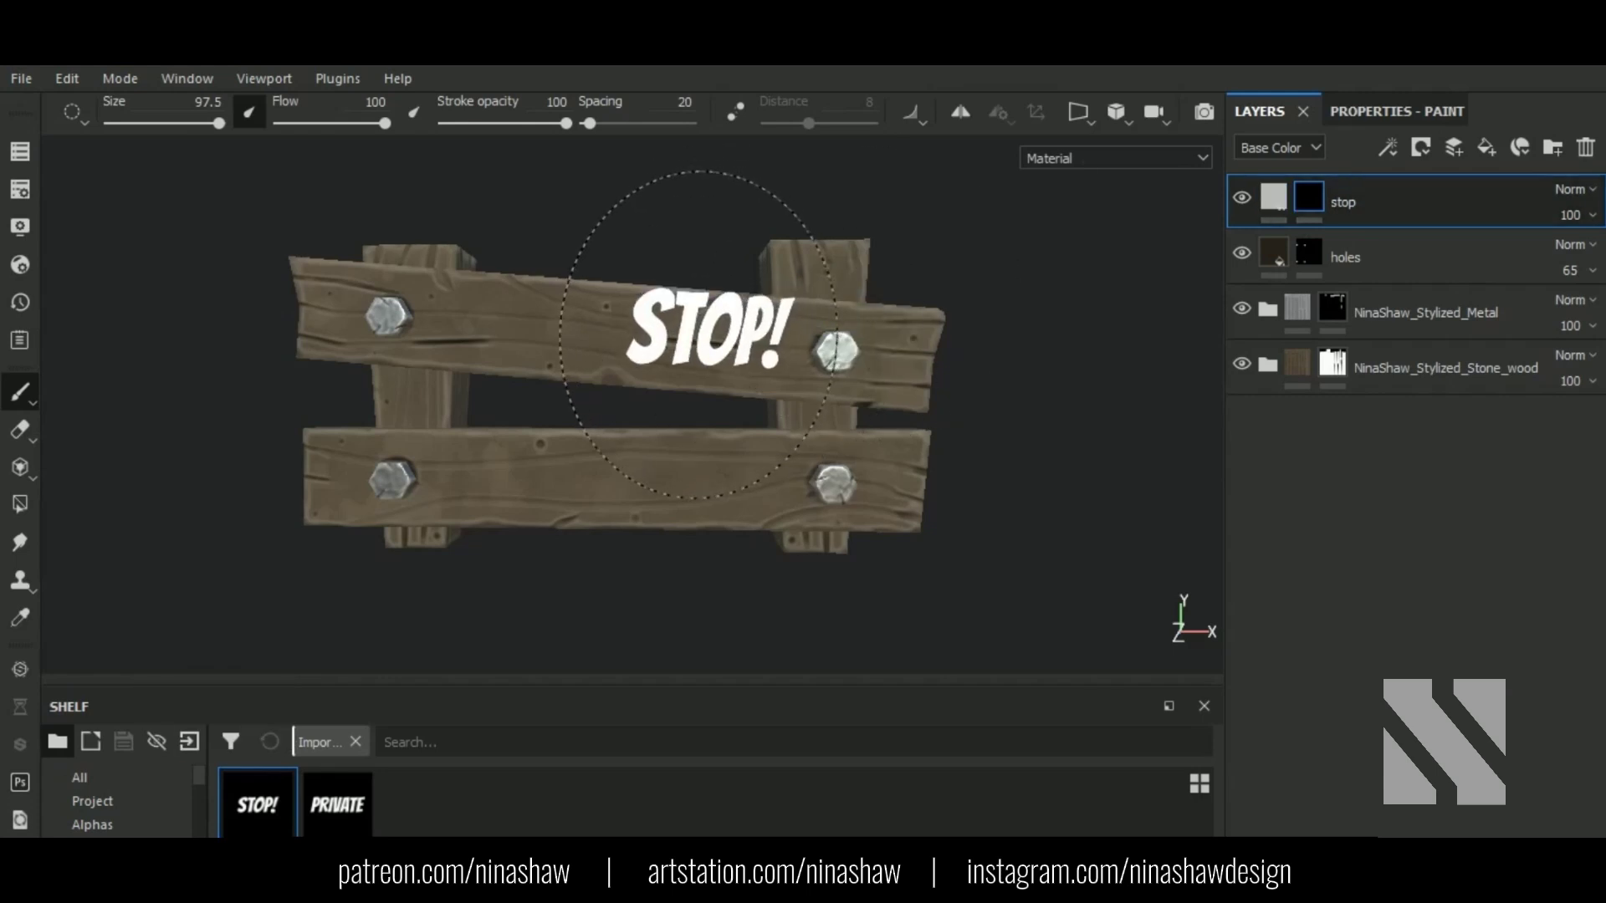
# Step: Reduce the brush size to 86.01 and stamp STOP! on the upper plank beside its right-hand bolt
pyautogui.keyDown('ctrl'); pyautogui.moveTo(735, 287); pyautogui.dragTo(686, 338, button='right'); pyautogui.keyUp('ctrl')
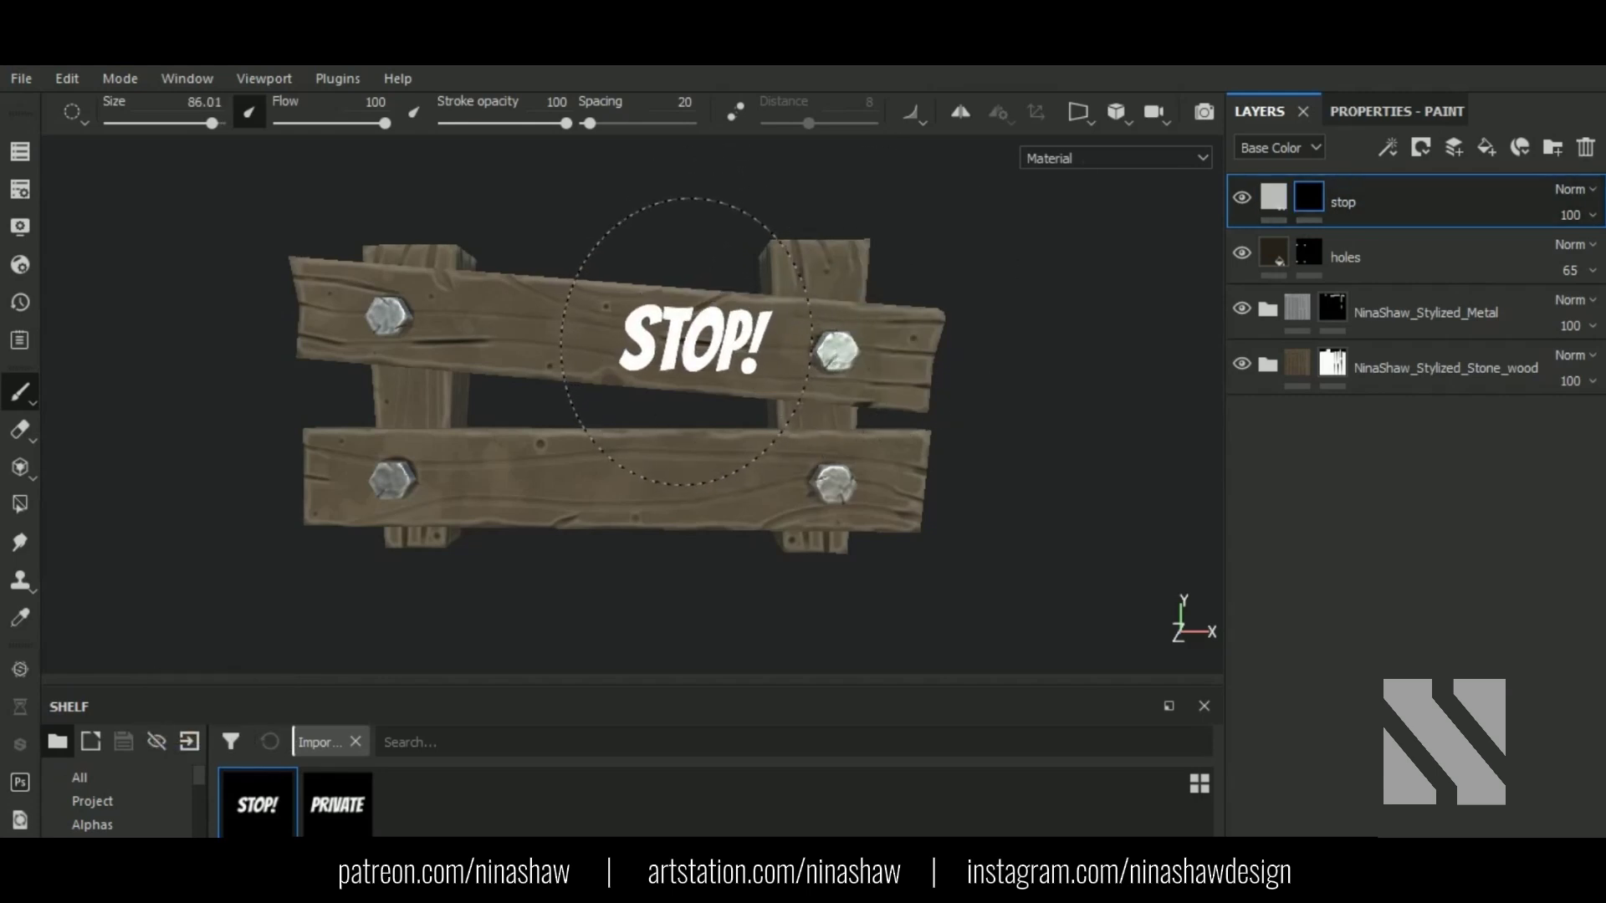
pyautogui.click(686, 342)
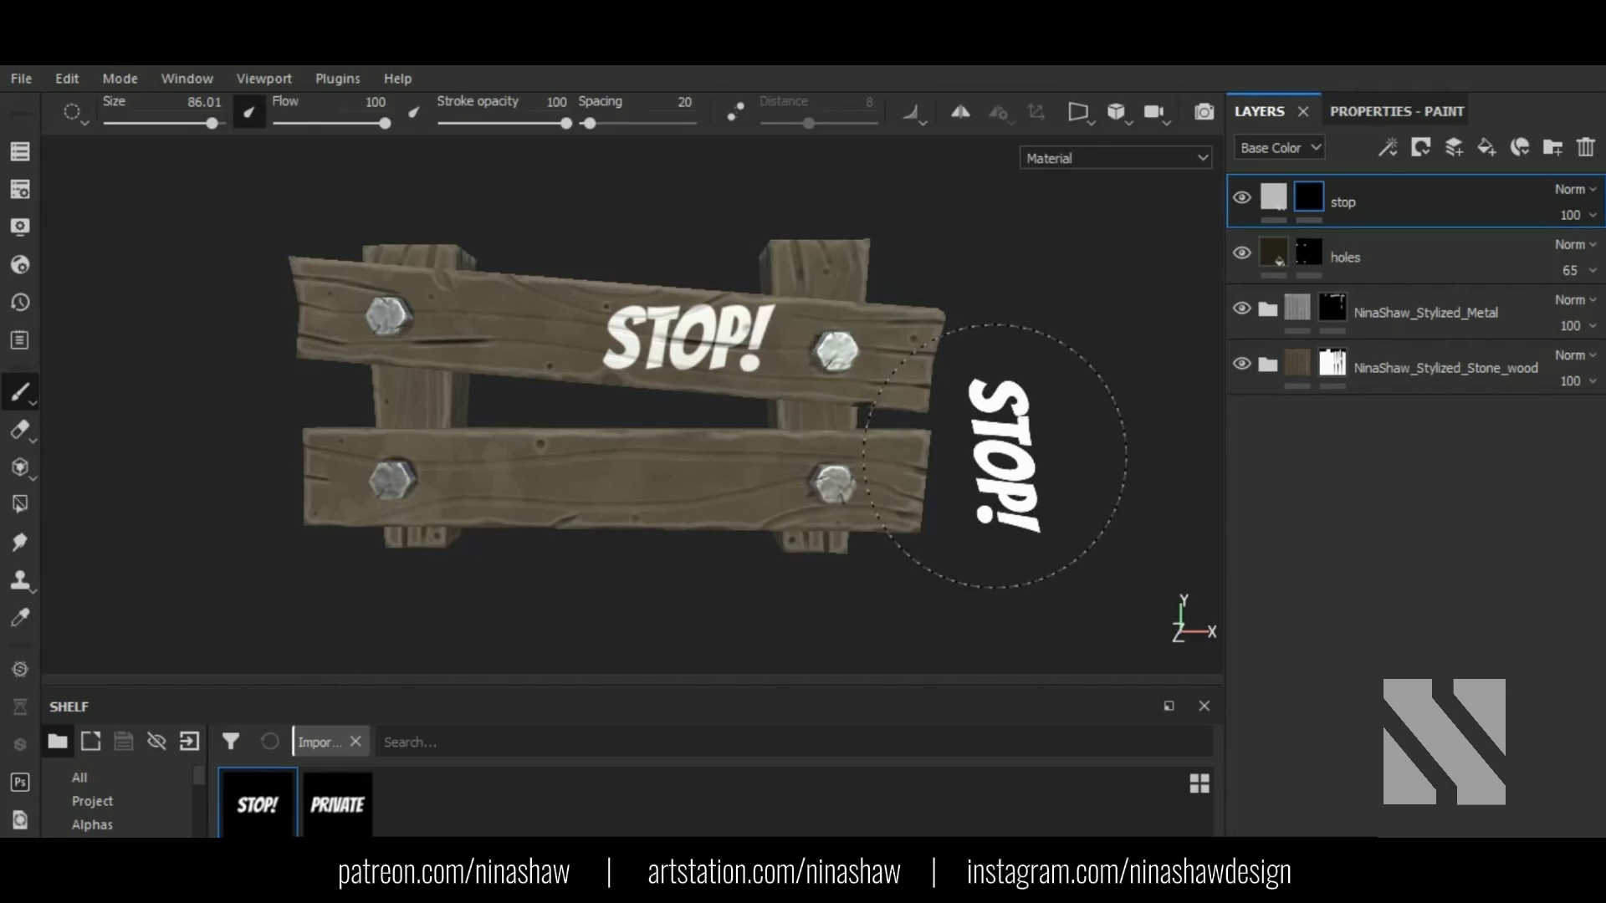
pyautogui.moveTo(1003, 447)
pyautogui.keyDown('alt'); pyautogui.mouseDown()
pyautogui.moveTo(822, 483)
pyautogui.moveTo(967, 466)
pyautogui.mouseUp(); pyautogui.keyUp('alt')
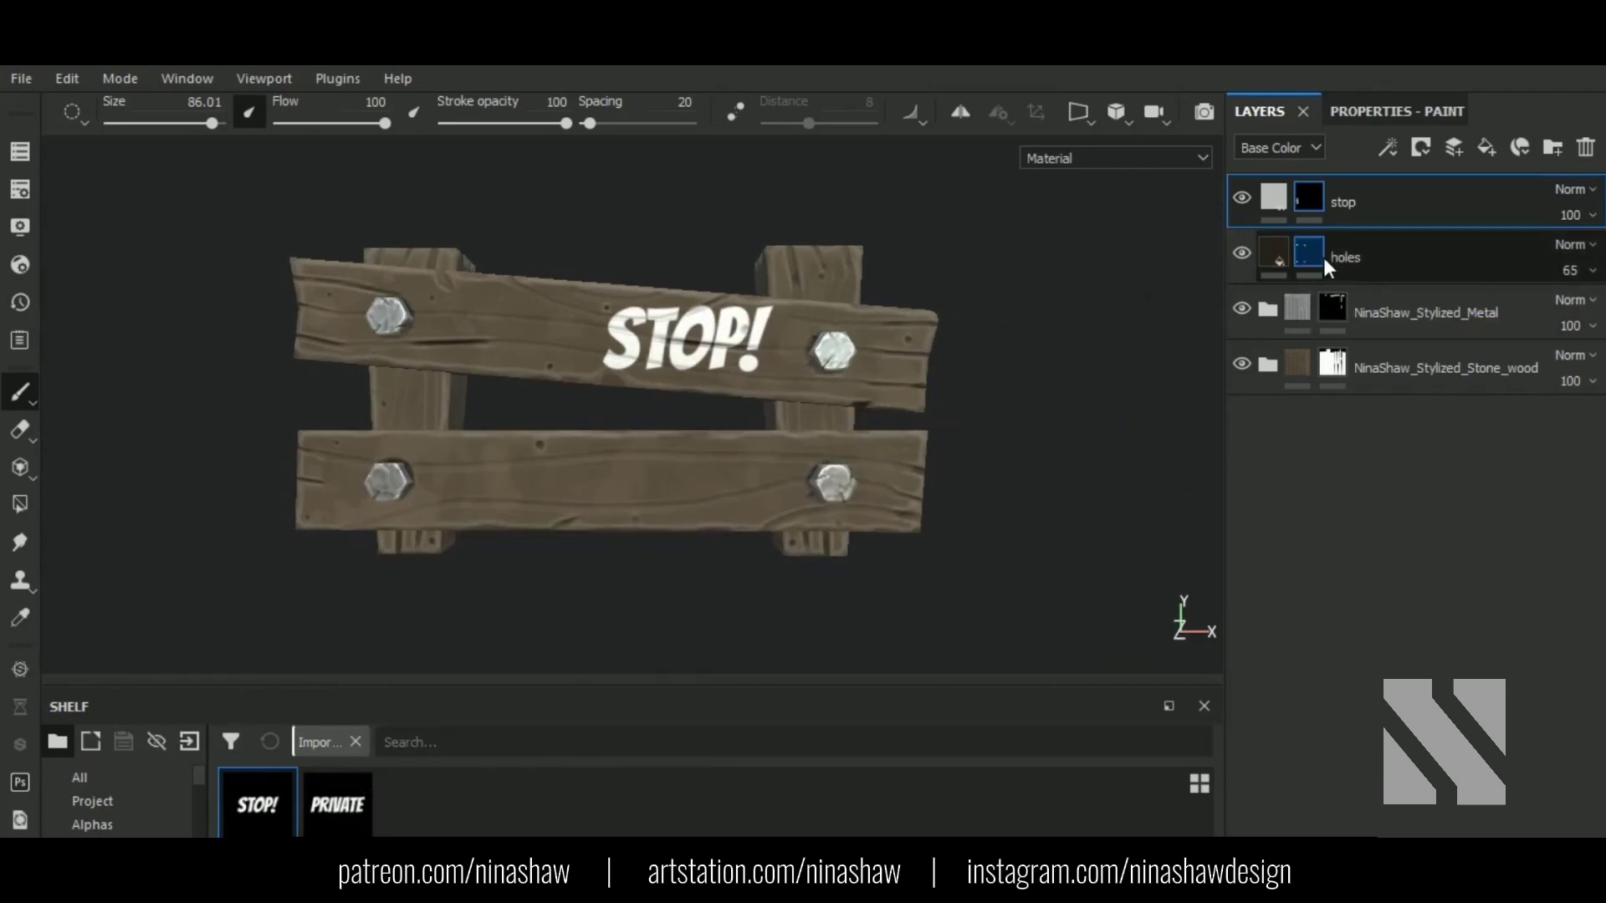
# Step: Duplicate the stop layer and clear the mask of the copy
pyautogui.rightClick(1353, 206)
pyautogui.click(1086, 507)
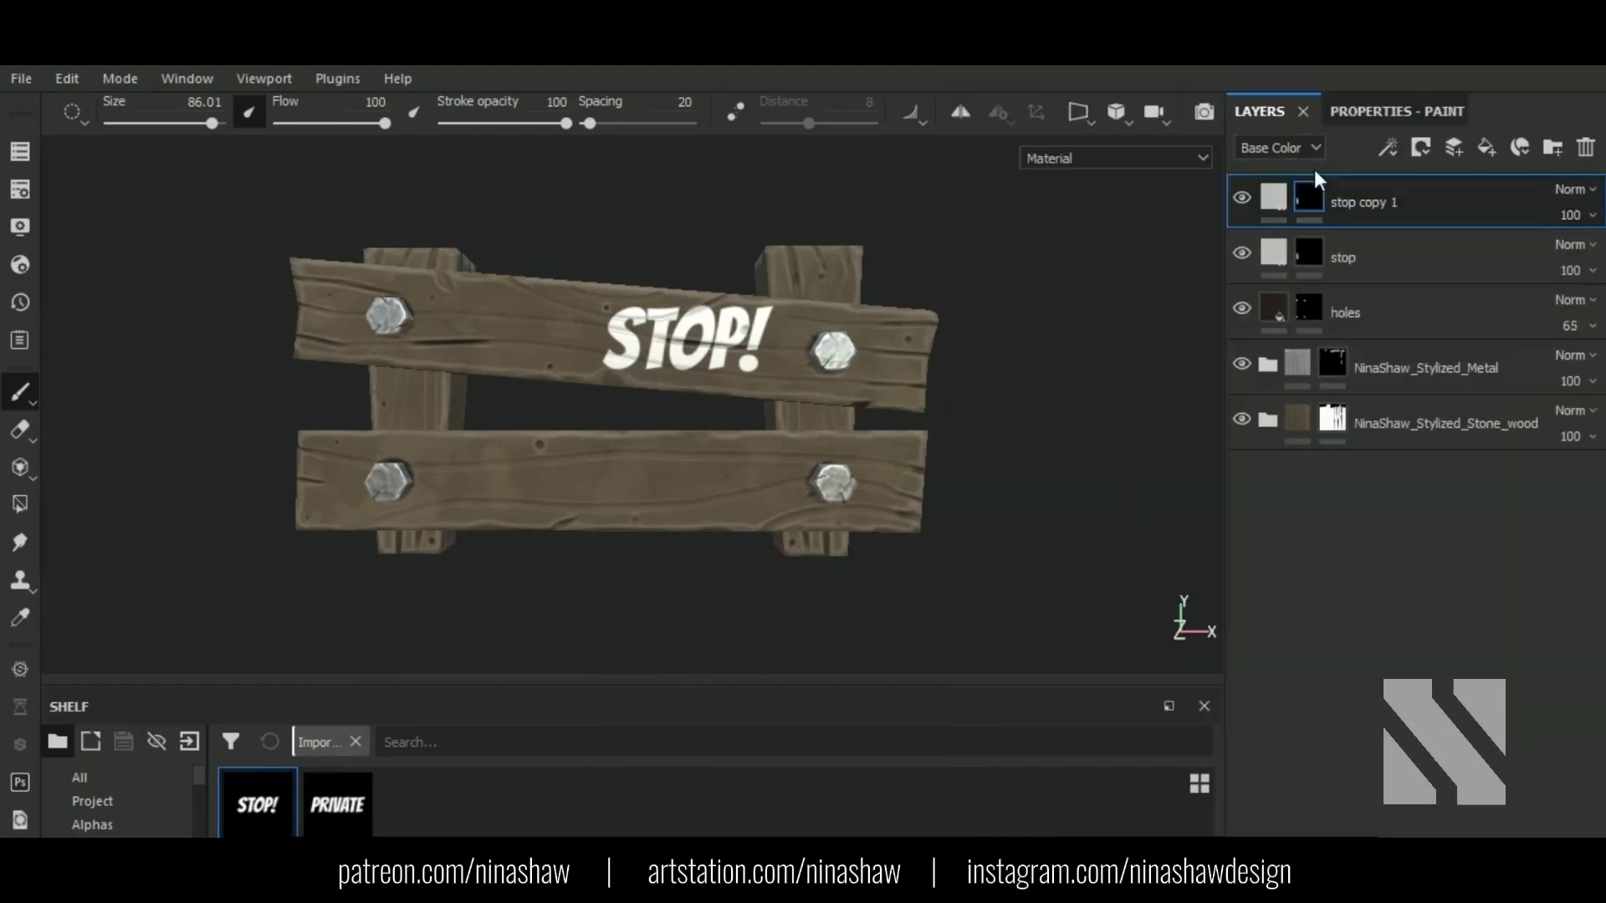
pyautogui.rightClick(1309, 198)
pyautogui.click(1389, 405)
# Step: Rename the duplicated layer as private and load the PRIVATE alpha into the brush
pyautogui.doubleClick(1367, 209)
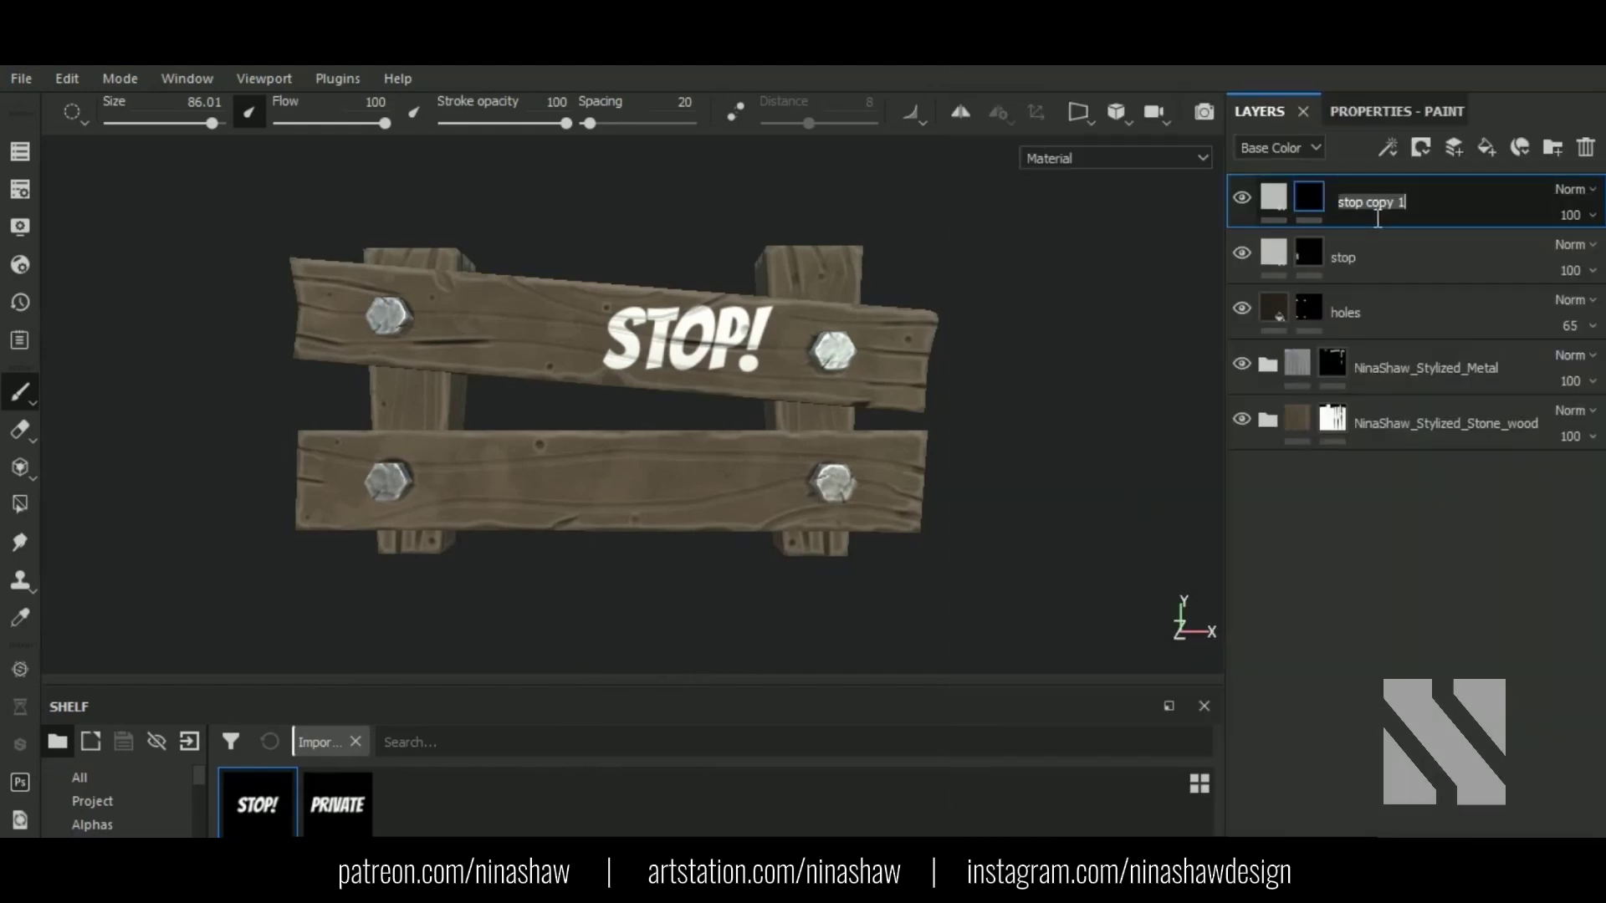
pyautogui.write('priv')
pyautogui.press('BackSpace')
pyautogui.write('v')
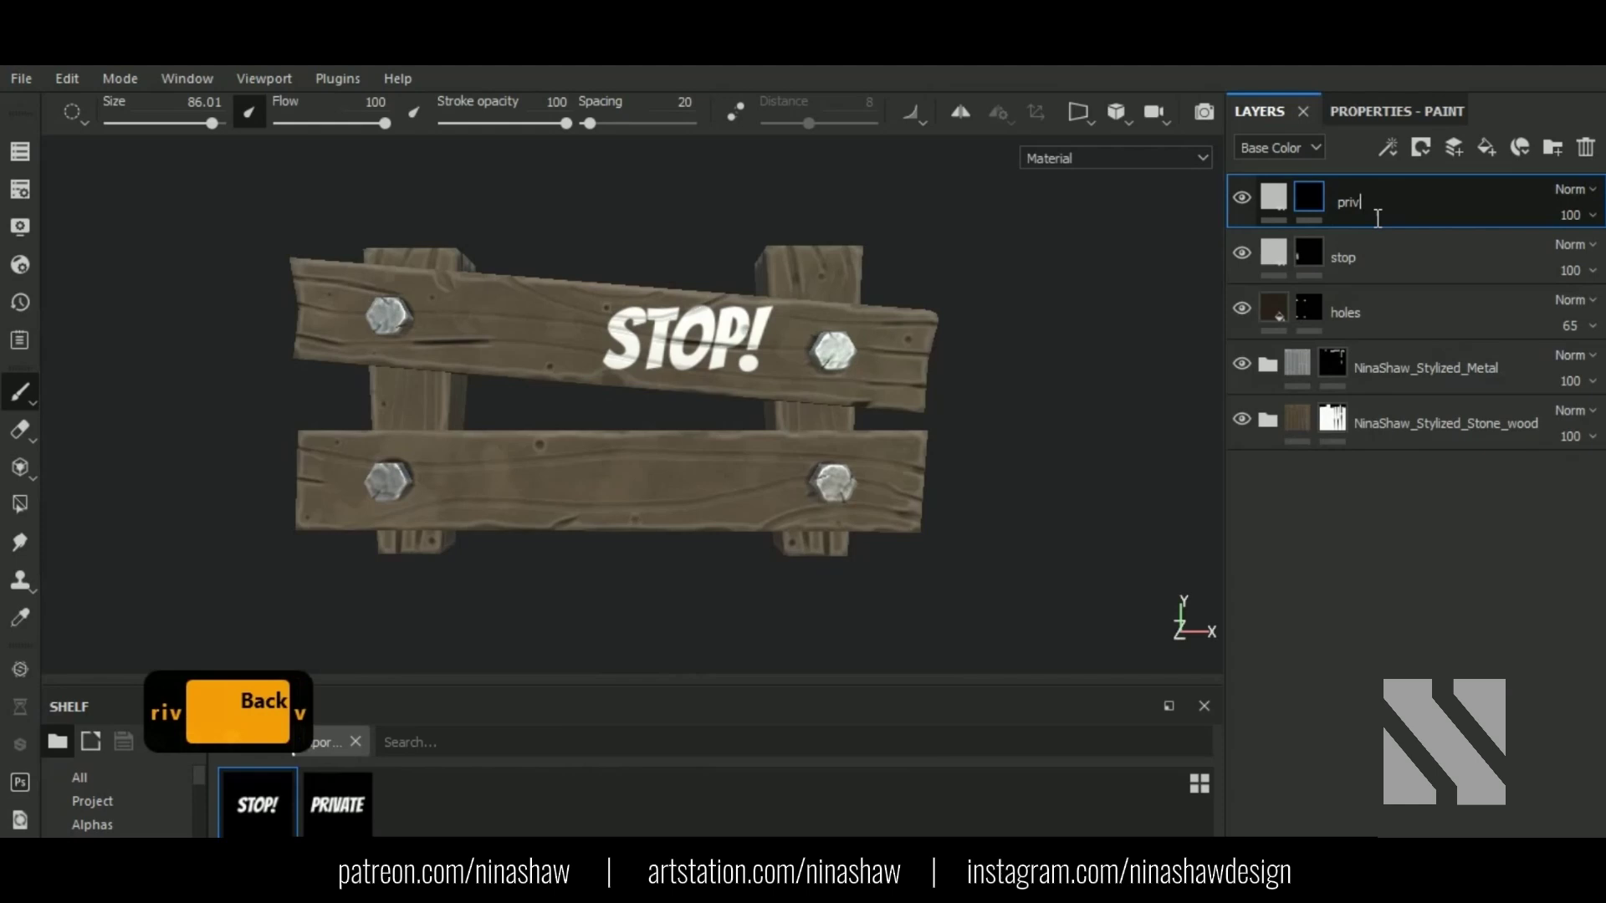
pyautogui.write('ate')
pyautogui.press('Return')
pyautogui.click(337, 805)
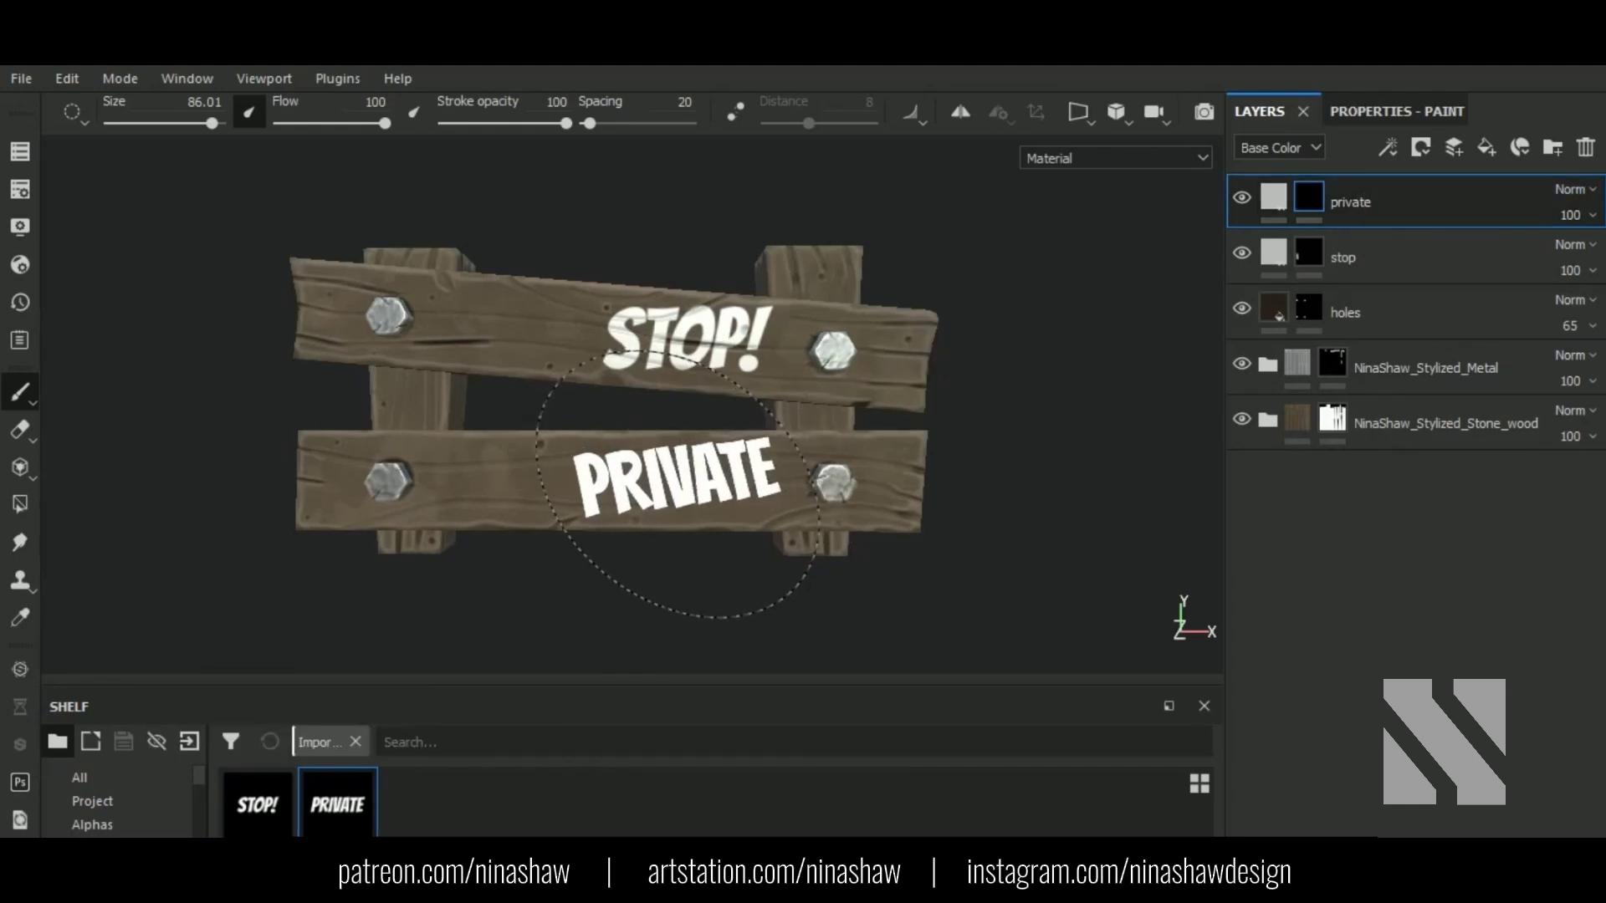
# Step: Try to stamp the PRIVATE alpha onto the lower plank with the current brush alignment
pyautogui.keyDown('ctrl'); pyautogui.moveTo(677, 485); pyautogui.dragTo(632, 484); pyautogui.keyUp('ctrl')
pyautogui.click(631, 484)
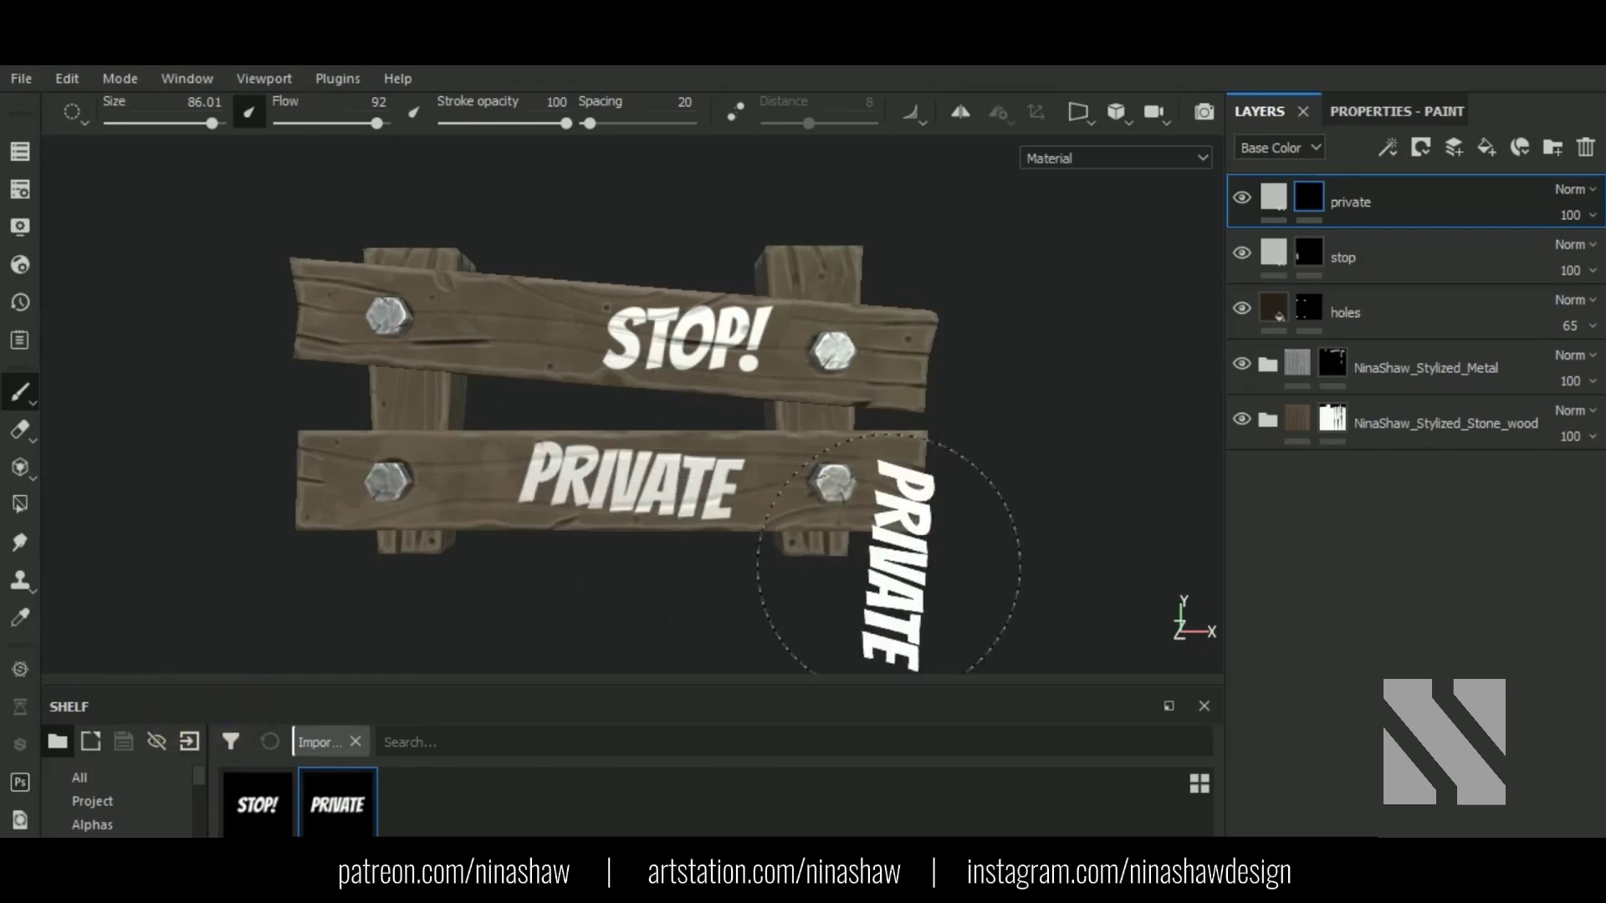
pyautogui.hotkey('ctrl', 'z')
# Step: Set the brush alignment to Tangent | Wrap and stamp PRIVATE in the middle of the lower plank
pyautogui.click(1397, 111)
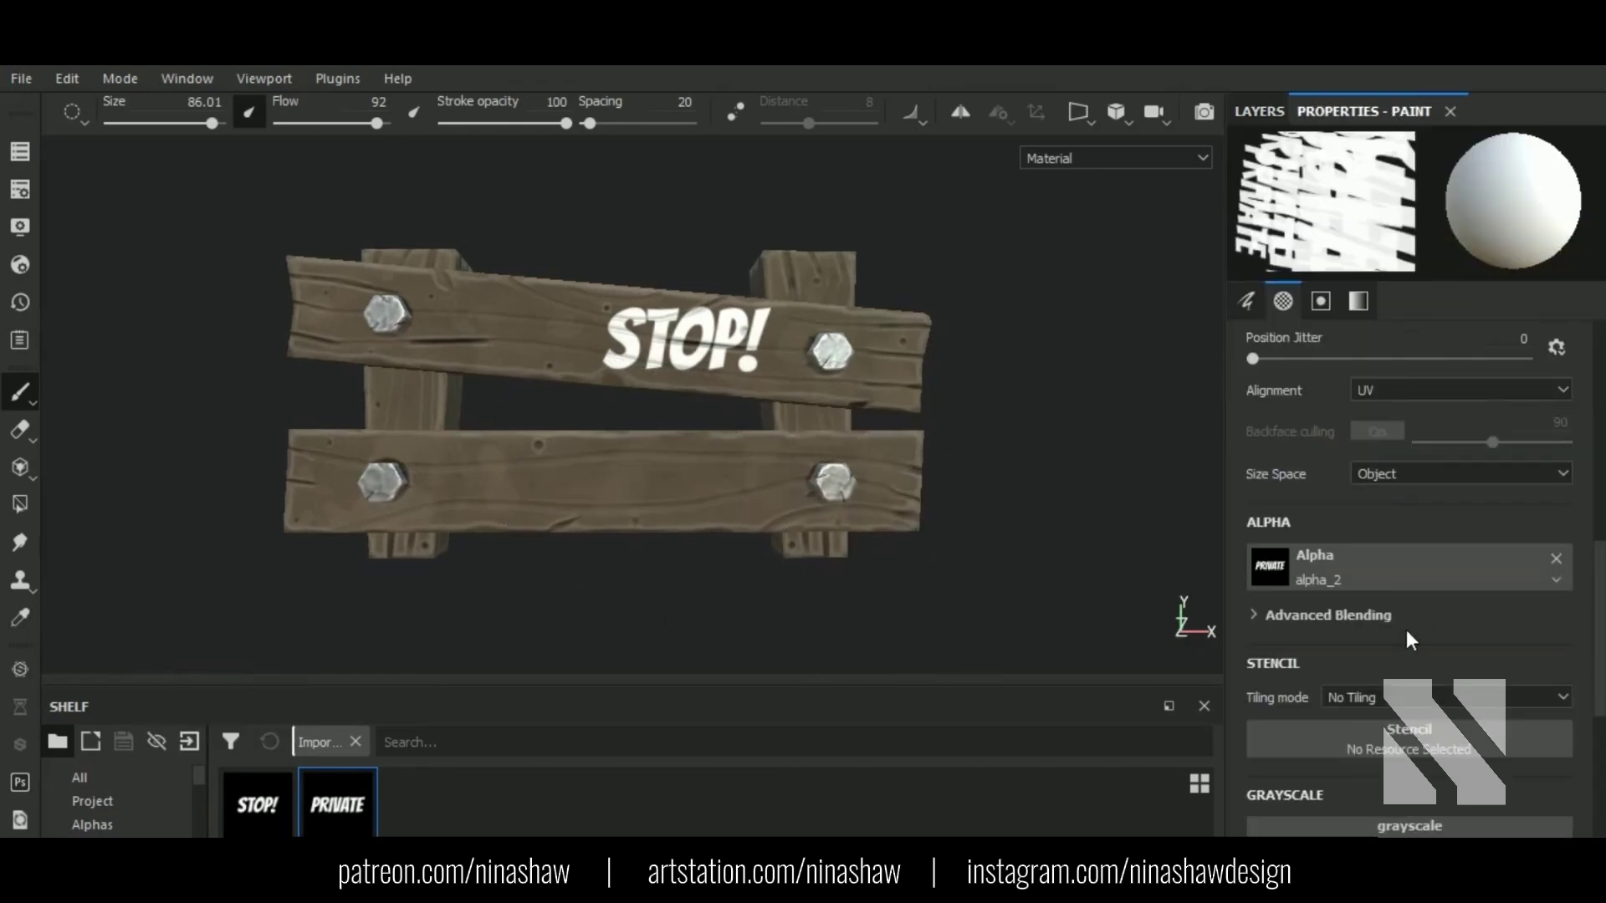
pyautogui.click(1406, 392)
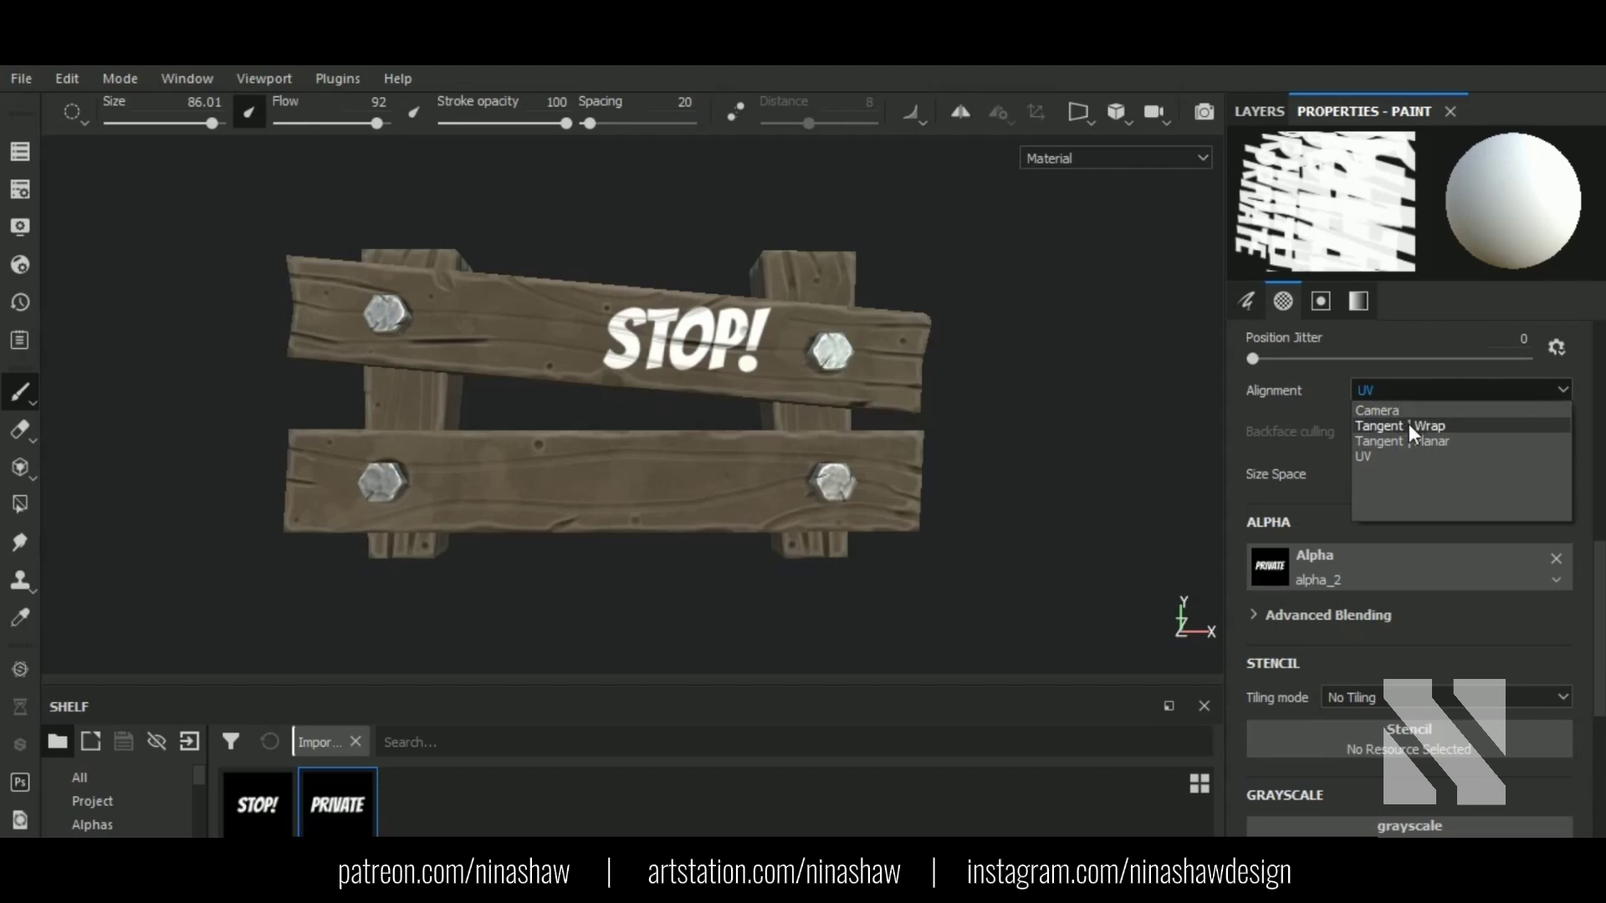
pyautogui.click(1409, 423)
pyautogui.keyDown('ctrl'); pyautogui.moveTo(649, 484); pyautogui.dragTo(649, 483); pyautogui.keyUp('ctrl')
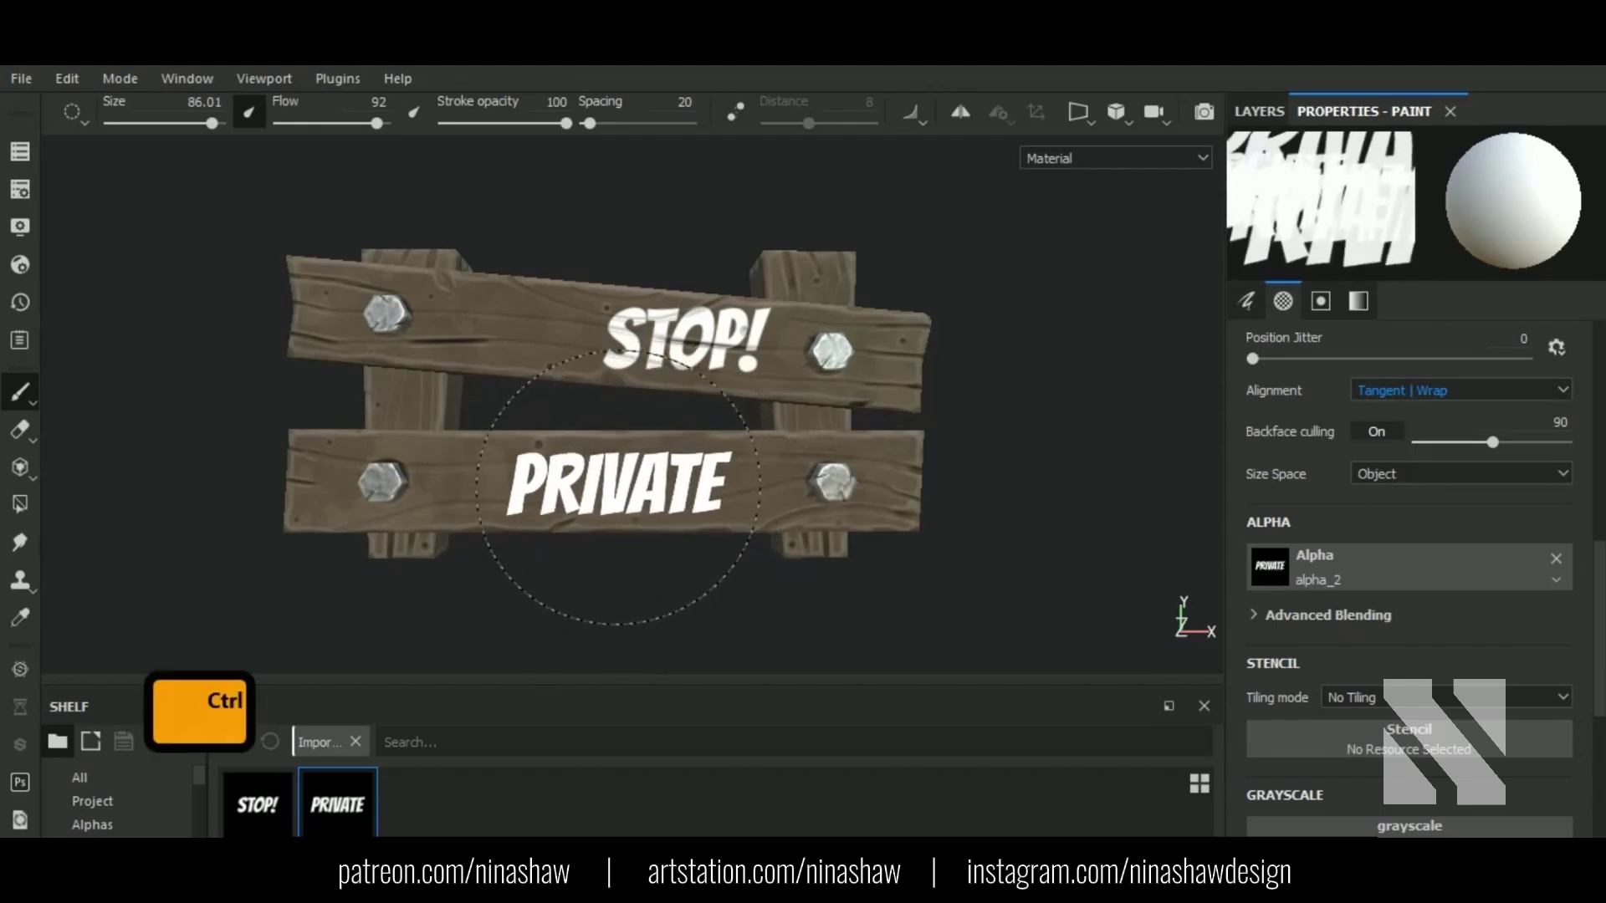
pyautogui.click(624, 485)
pyautogui.moveTo(954, 563)
pyautogui.keyDown('alt'); pyautogui.mouseDown()
pyautogui.moveTo(979, 544)
pyautogui.moveTo(950, 545)
pyautogui.mouseUp(); pyautogui.keyUp('alt')
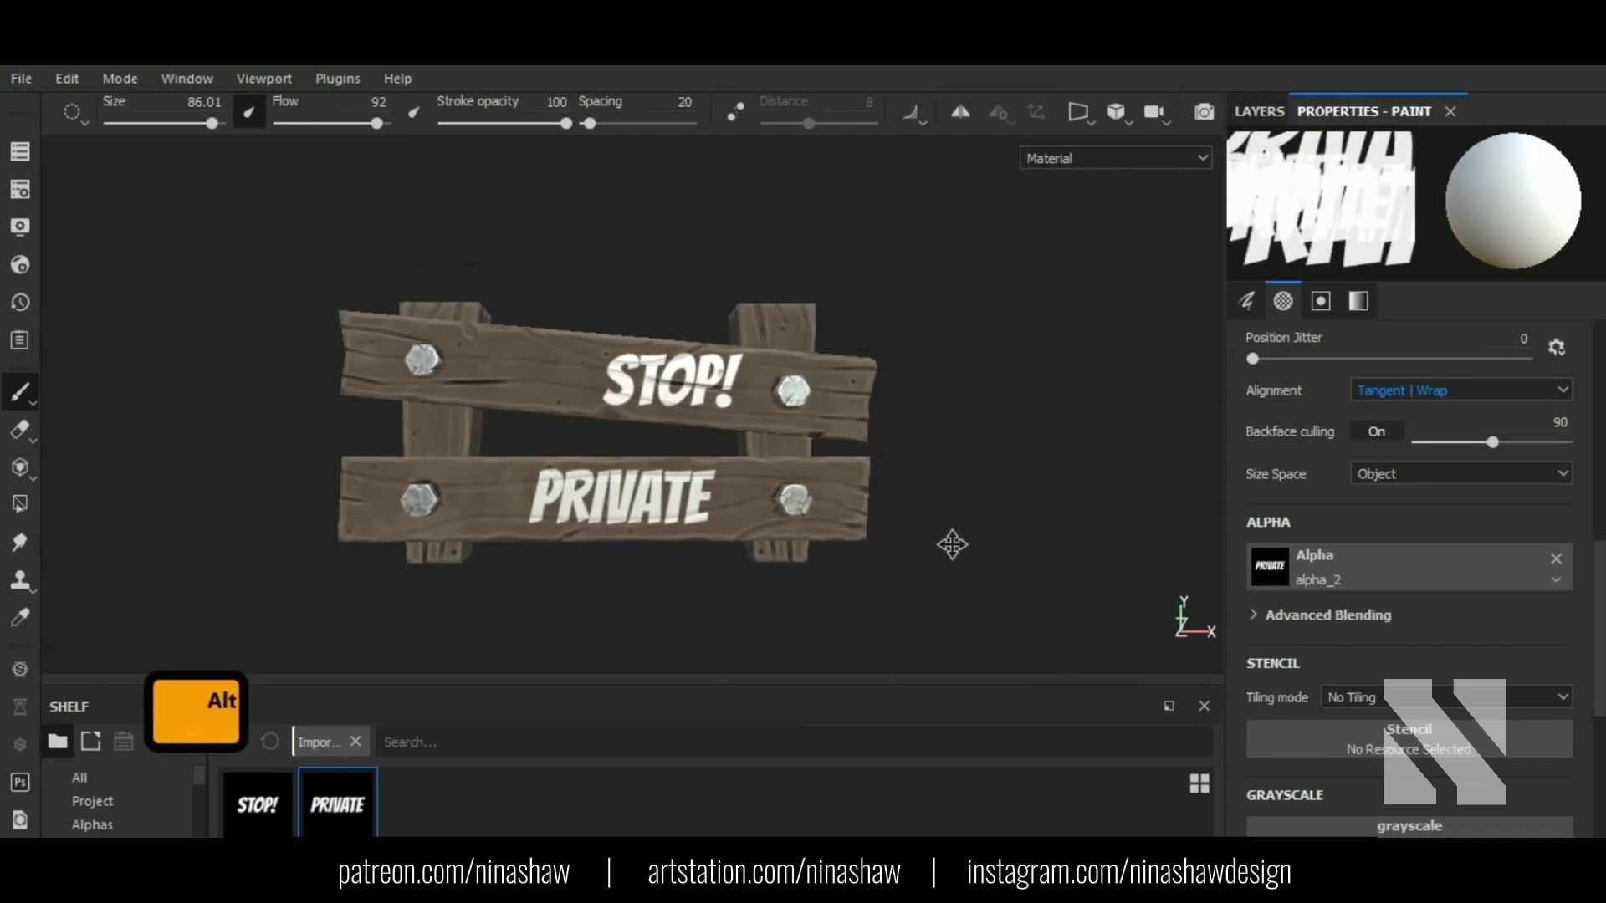
pyautogui.click(1260, 111)
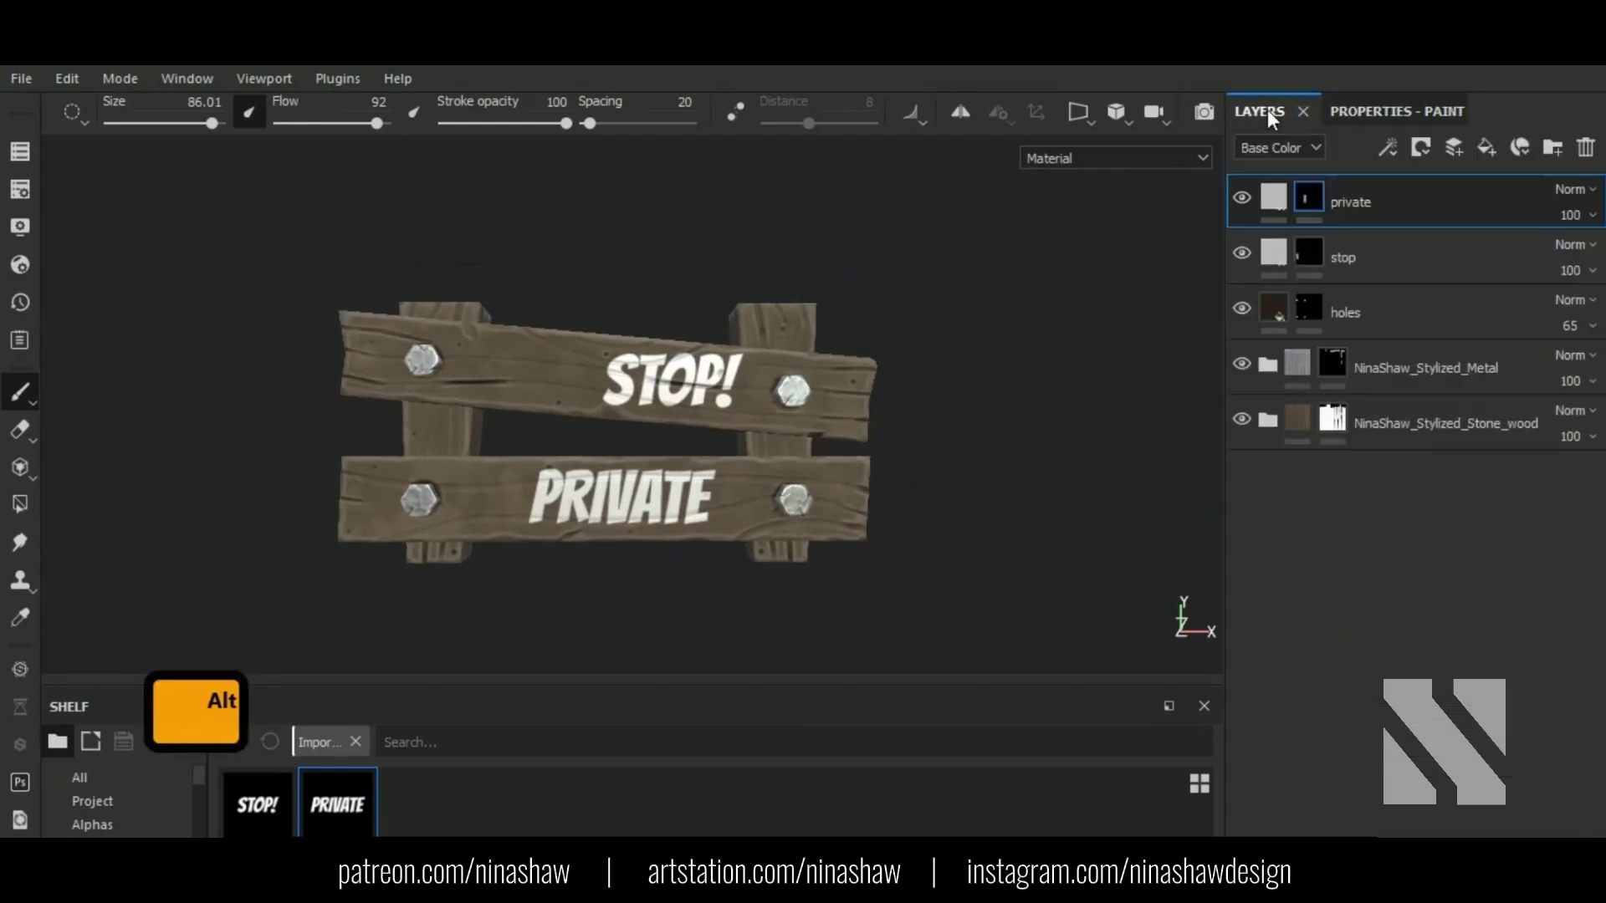
pyautogui.rightClick(1386, 205)
pyautogui.click(1116, 506)
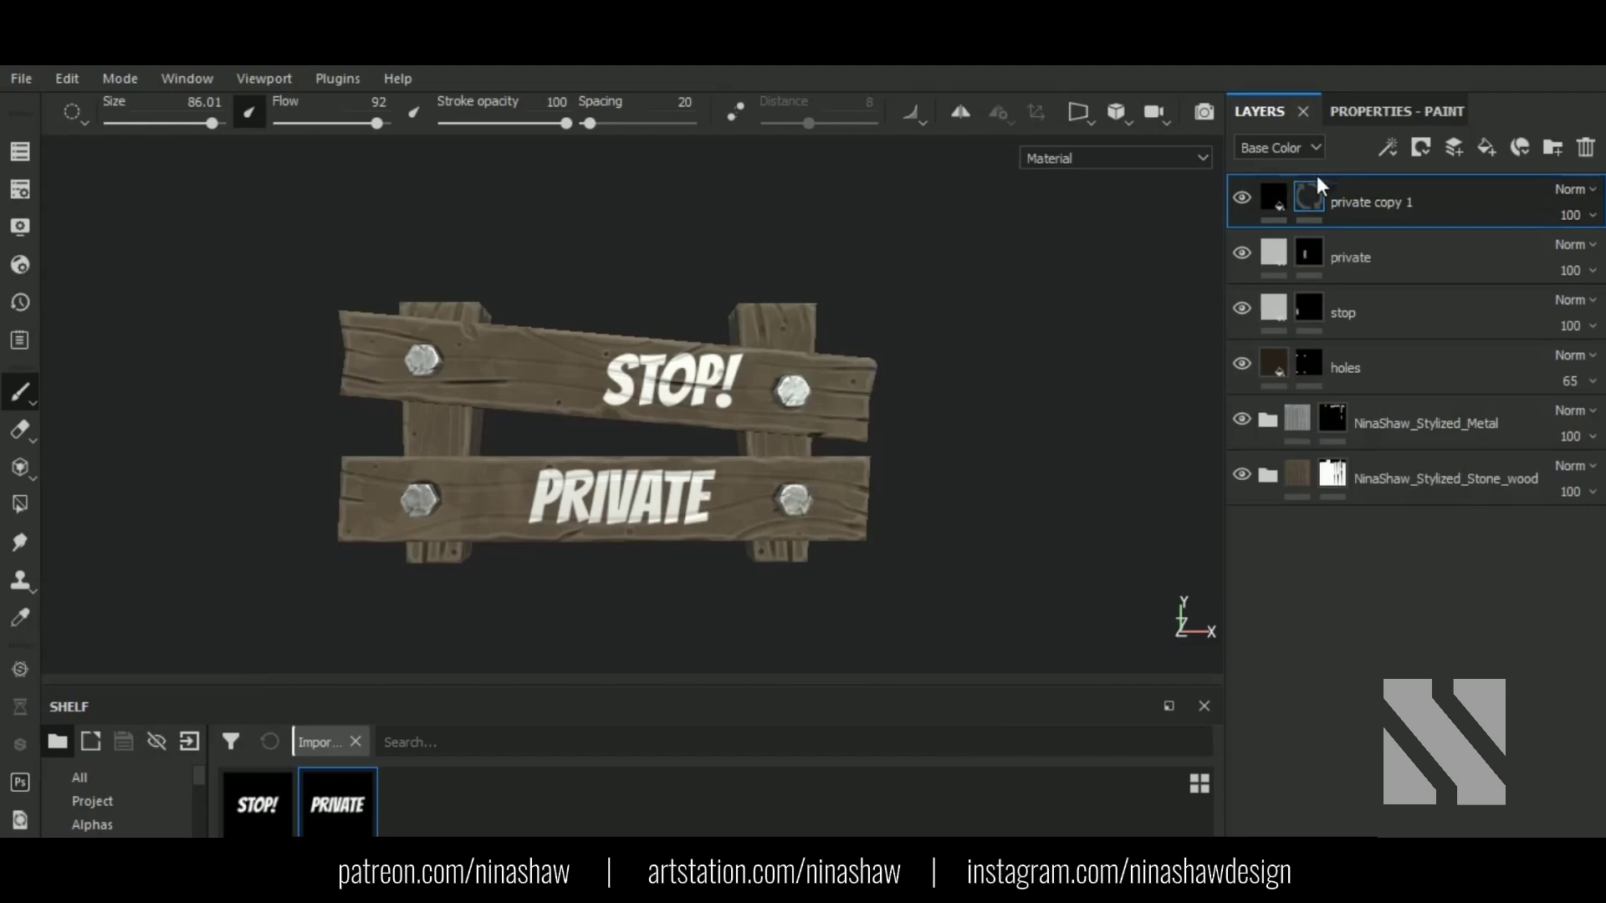
pyautogui.rightClick(1318, 179)
pyautogui.click(1398, 421)
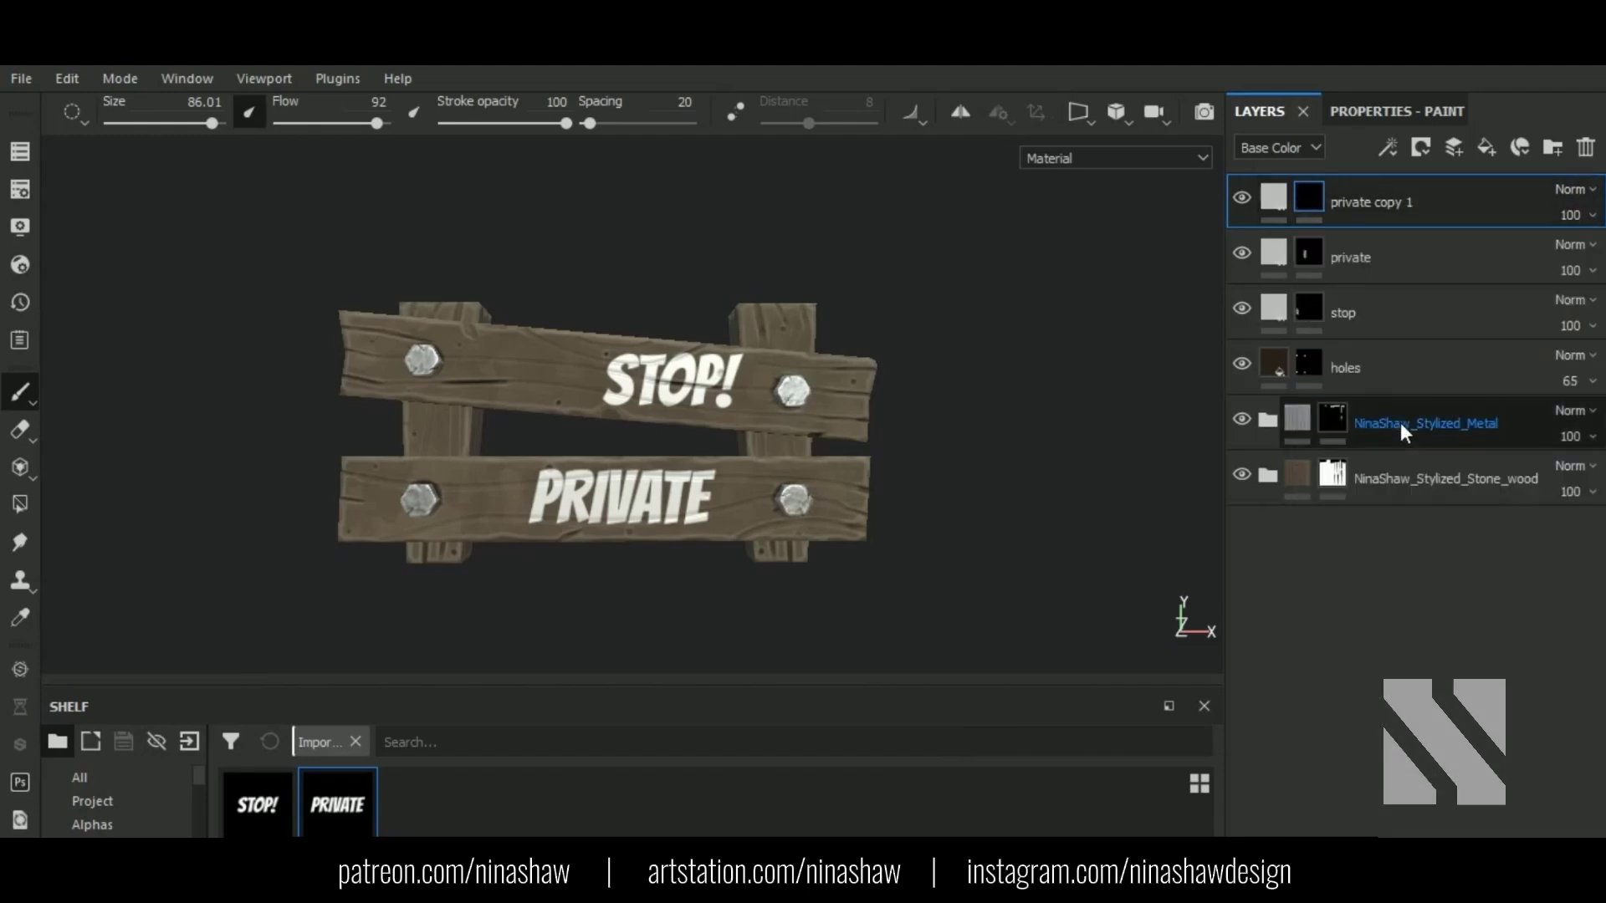
pyautogui.scroll(5, 736, 514)
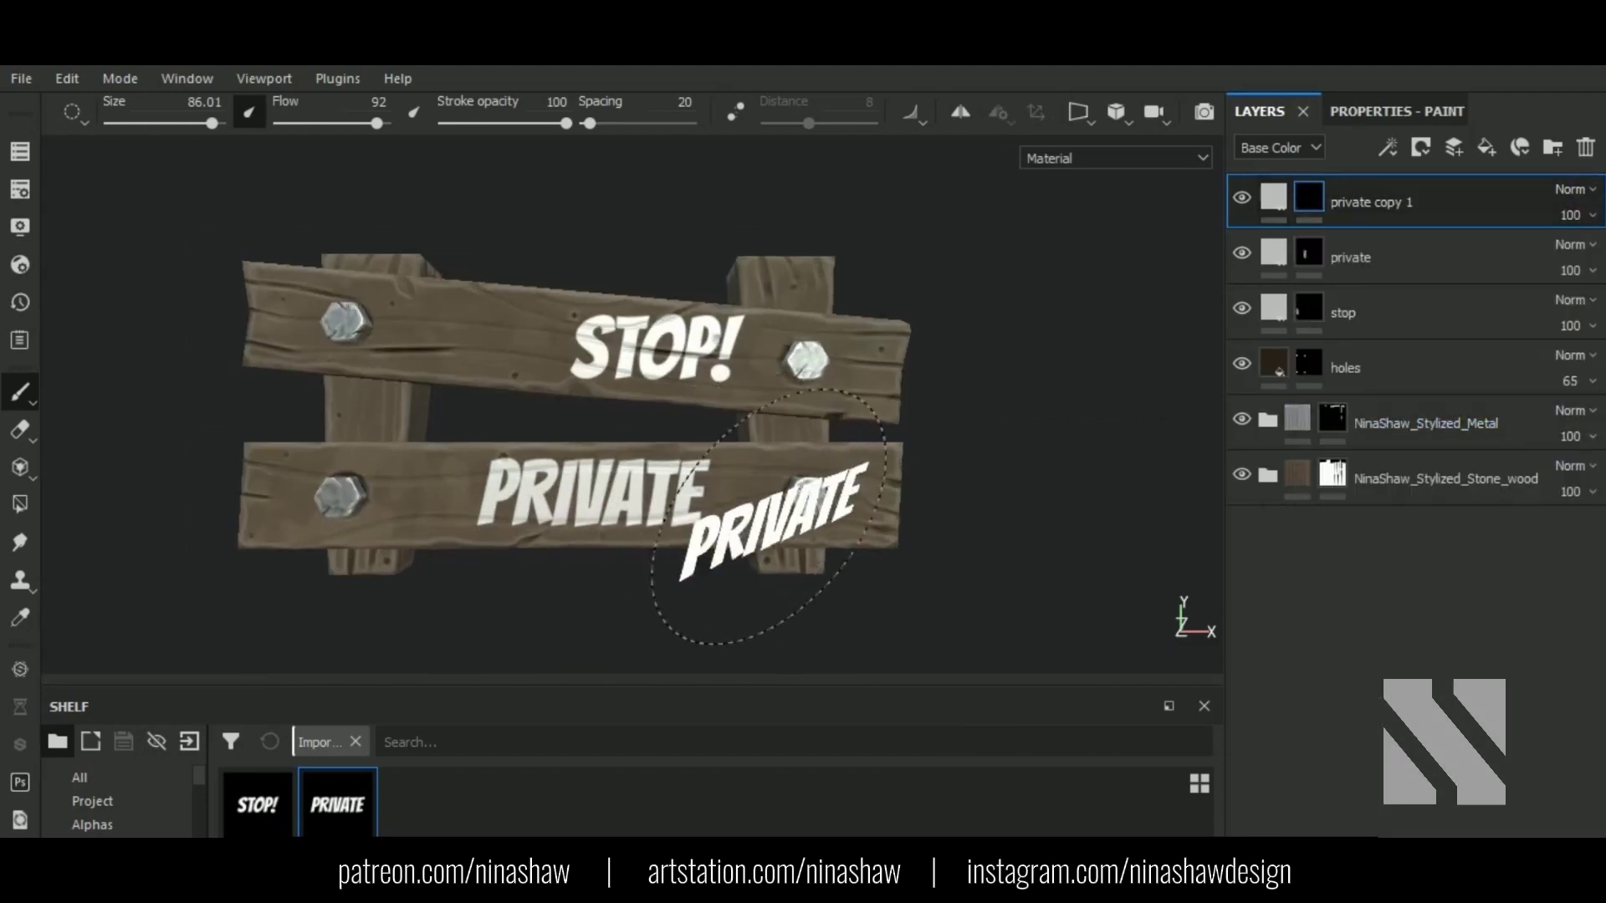
pyautogui.scroll(-5, 961, 505)
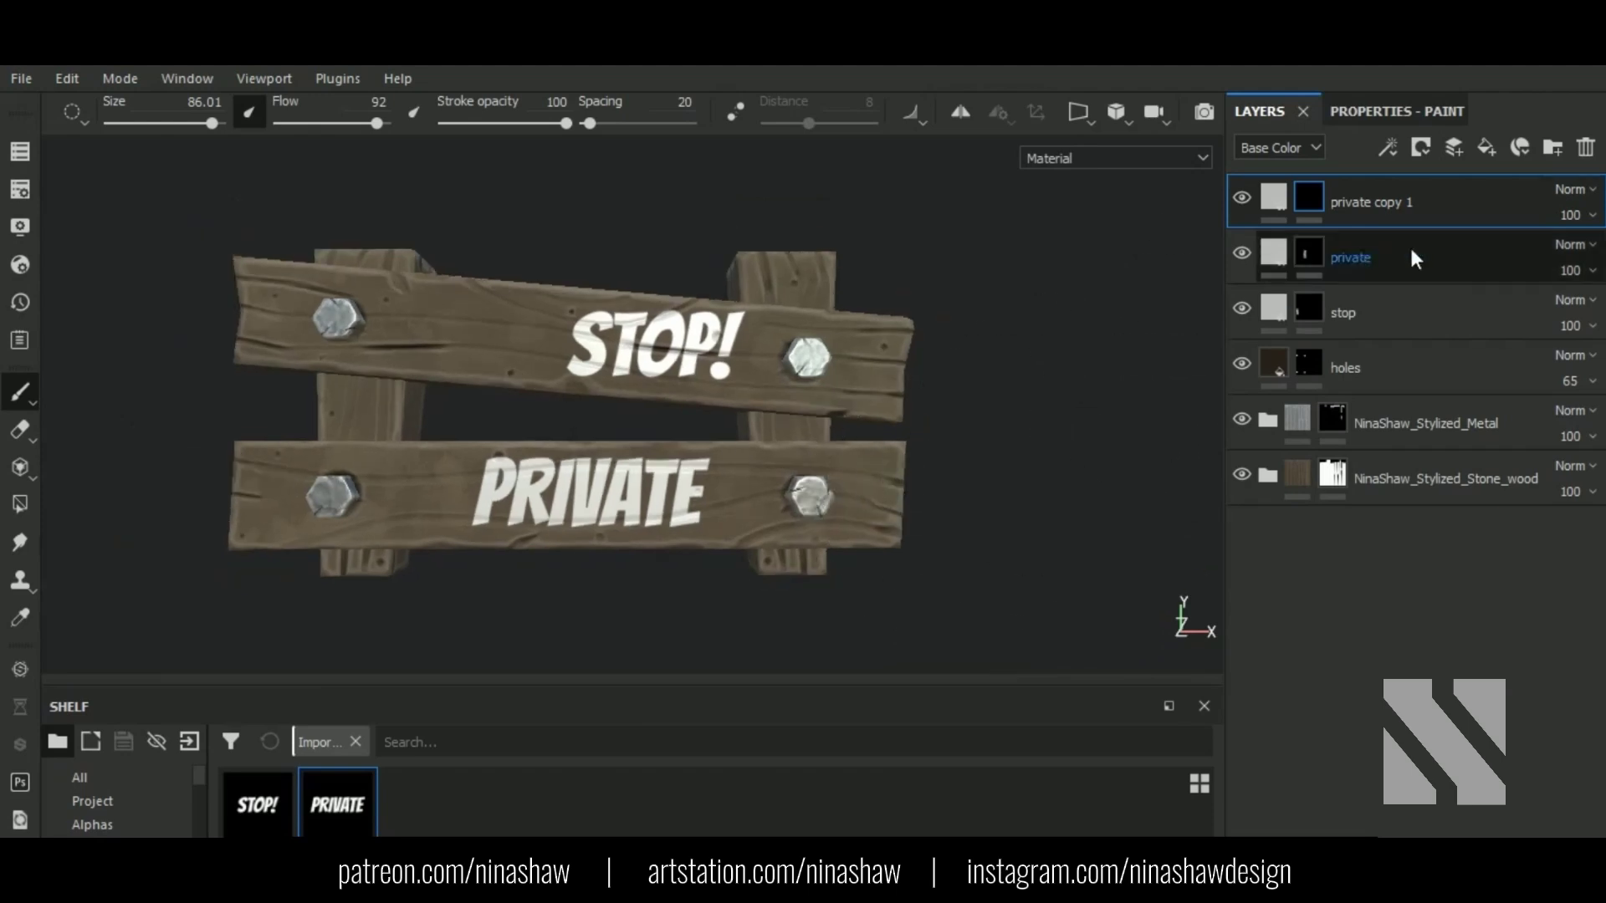
pyautogui.click(1585, 147)
# Step: Adjust the height value of the stop layer's fill material
pyautogui.click(1278, 248)
pyautogui.keyDown('alt'); pyautogui.moveTo(705, 577); pyautogui.dragTo(879, 531); pyautogui.keyUp('alt')
pyautogui.scroll(-1, 1409, 502)
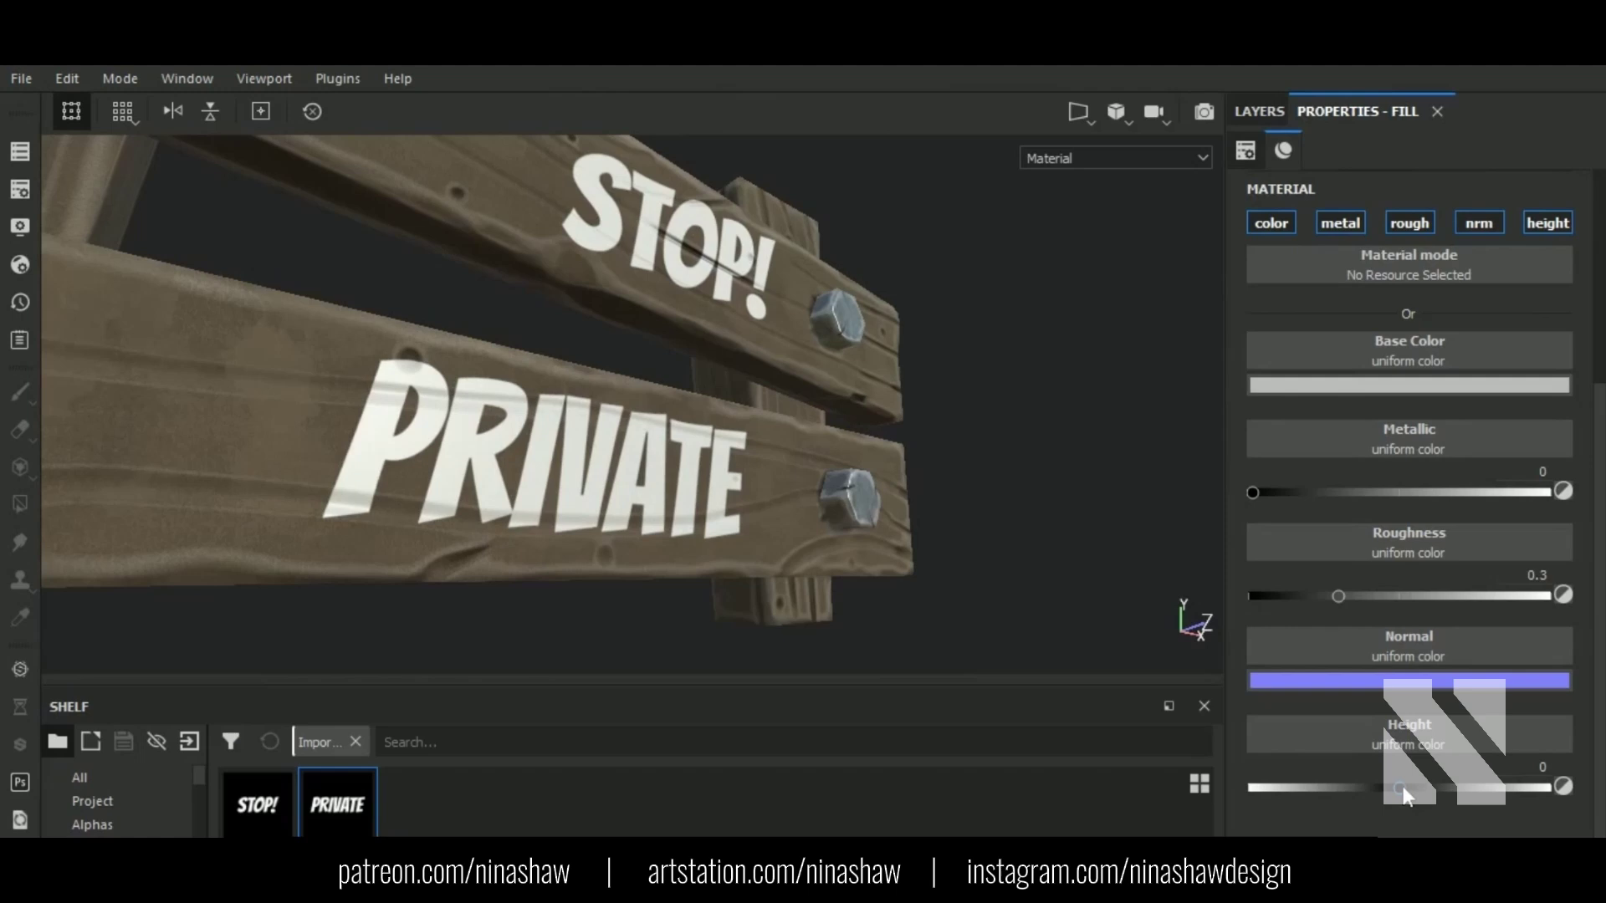
pyautogui.moveTo(1420, 780); pyautogui.dragTo(1423, 786)
pyautogui.press('Return')
# Step: Set the fill height of the private and stop layers to 0.2
pyautogui.click(1259, 111)
pyautogui.click(1303, 203)
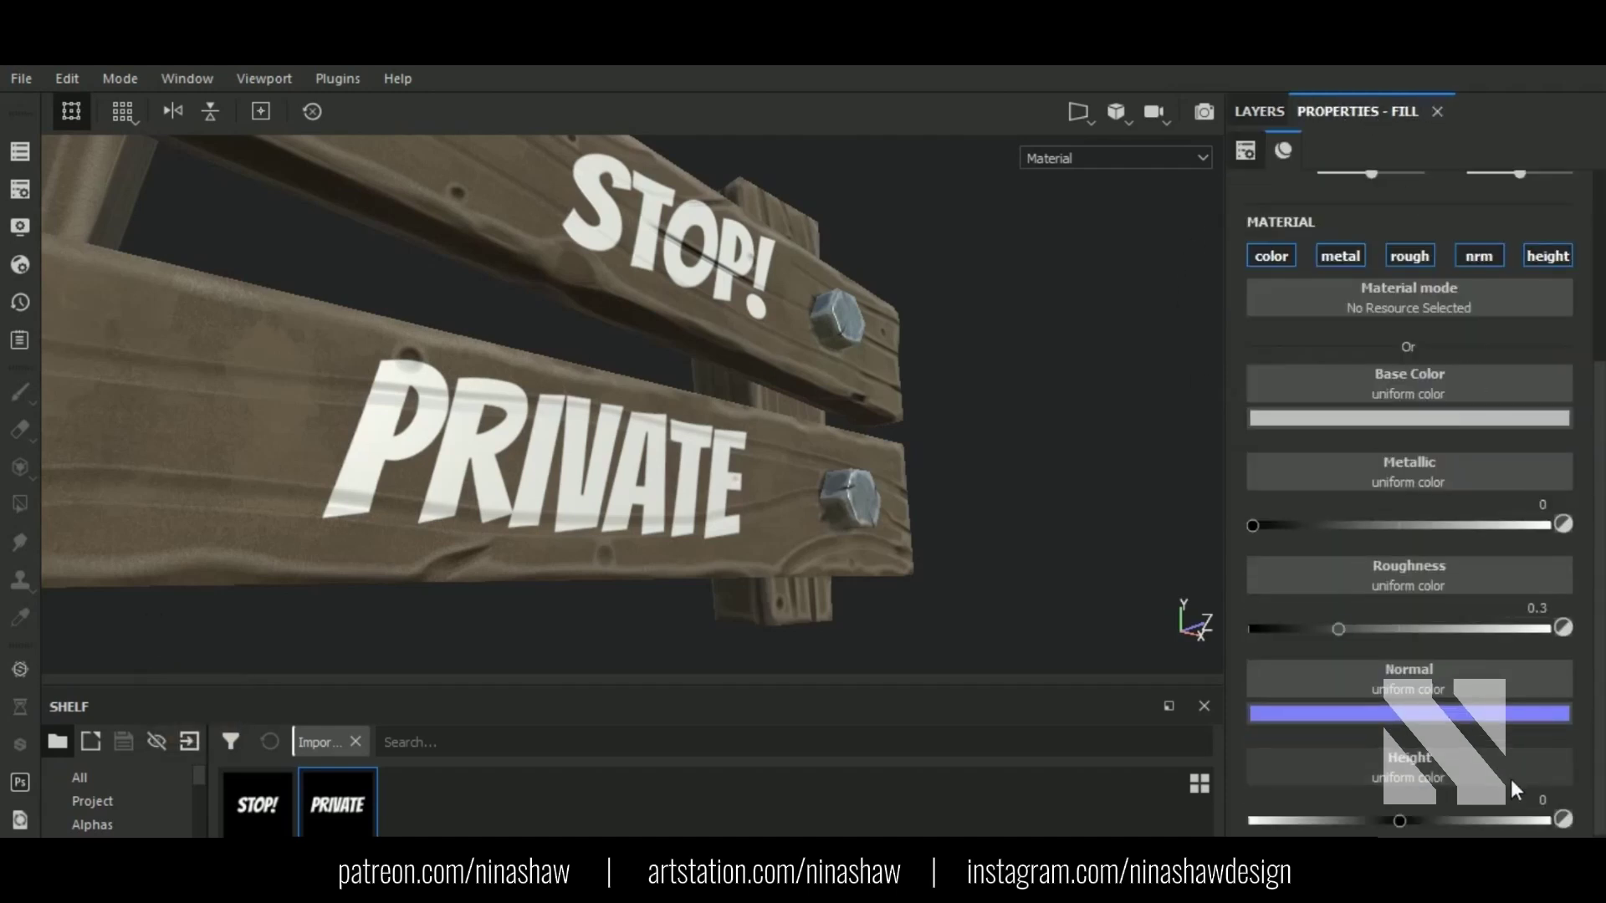
pyautogui.write('0.1')
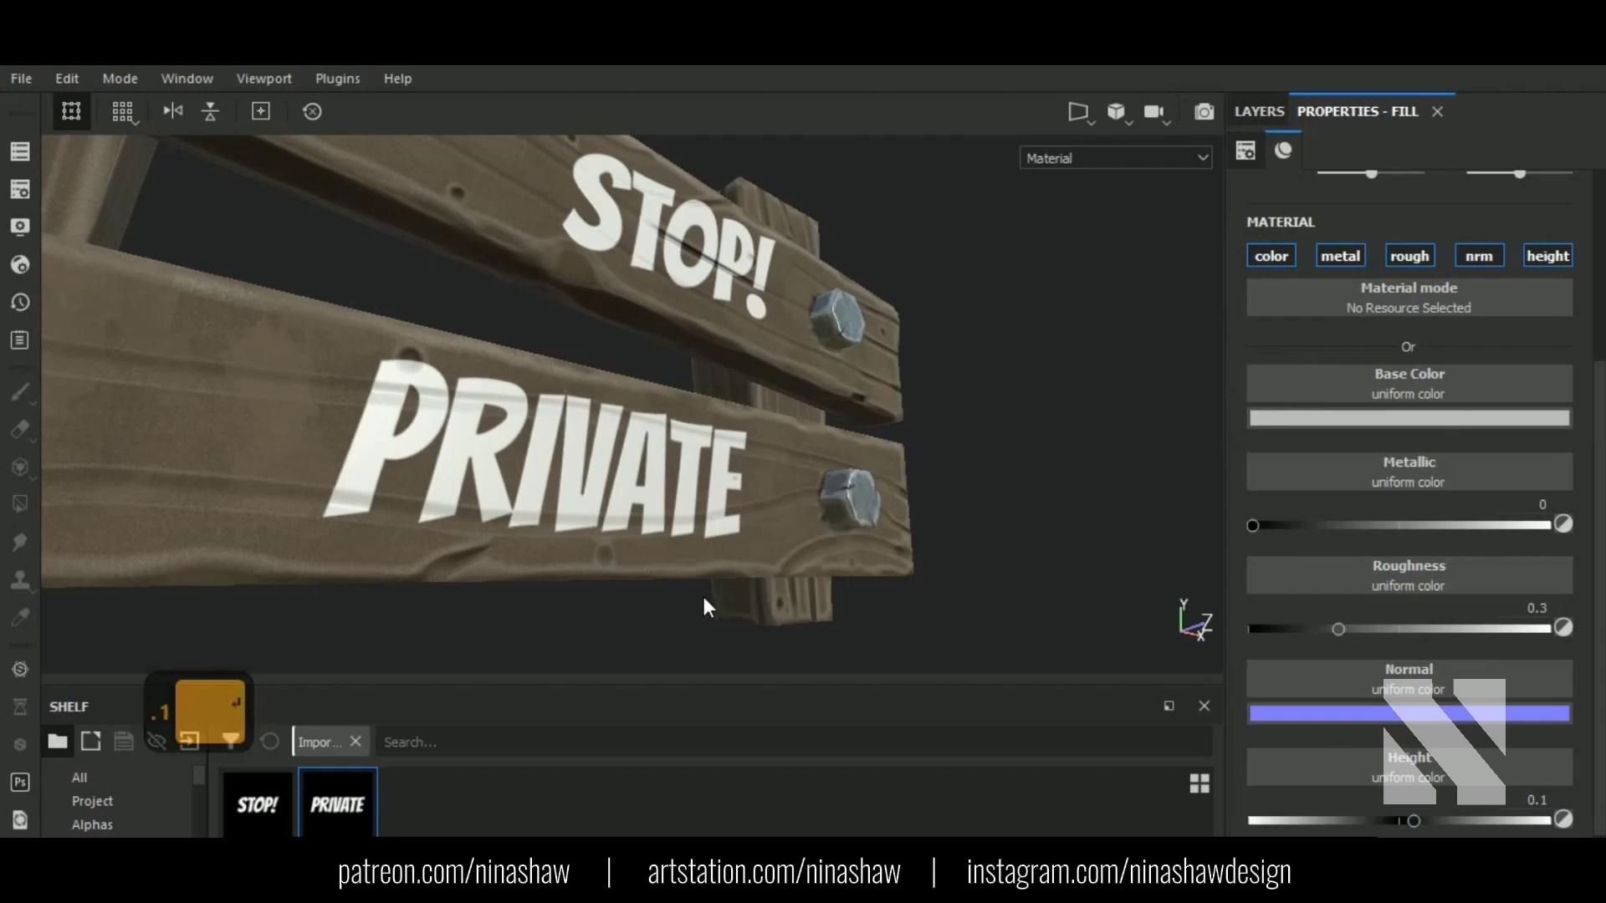
pyautogui.press('Return')
pyautogui.write('.2')
pyautogui.press('Return')
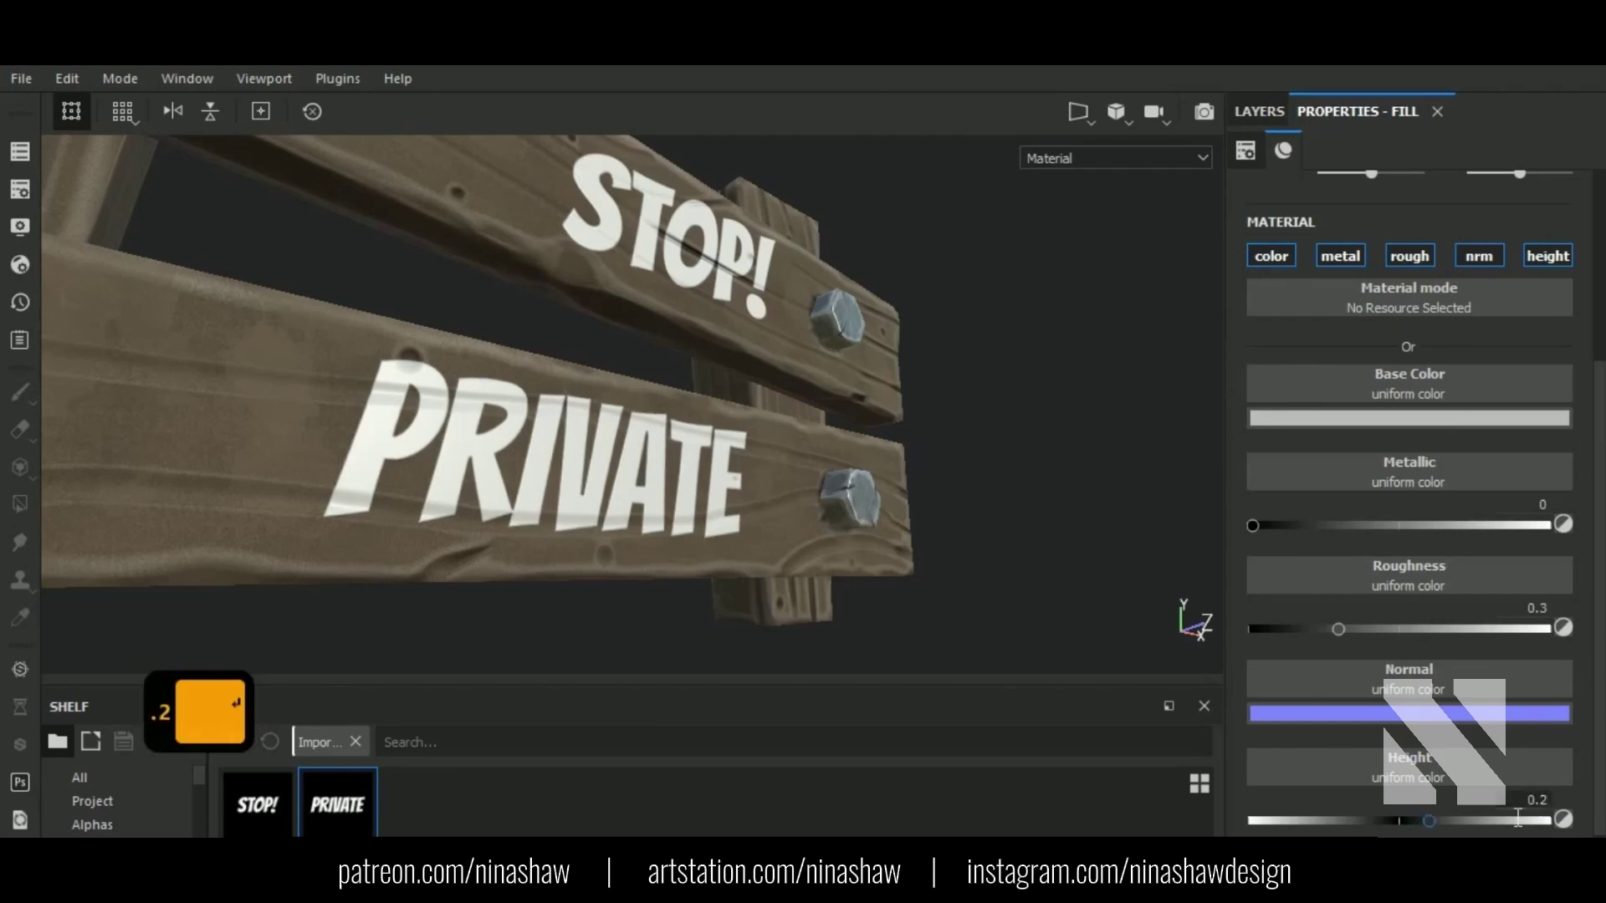
pyautogui.click(1259, 111)
pyautogui.click(1277, 253)
pyautogui.keyDown('alt'); pyautogui.moveTo(1129, 669); pyautogui.dragTo(759, 490); pyautogui.keyUp('alt')
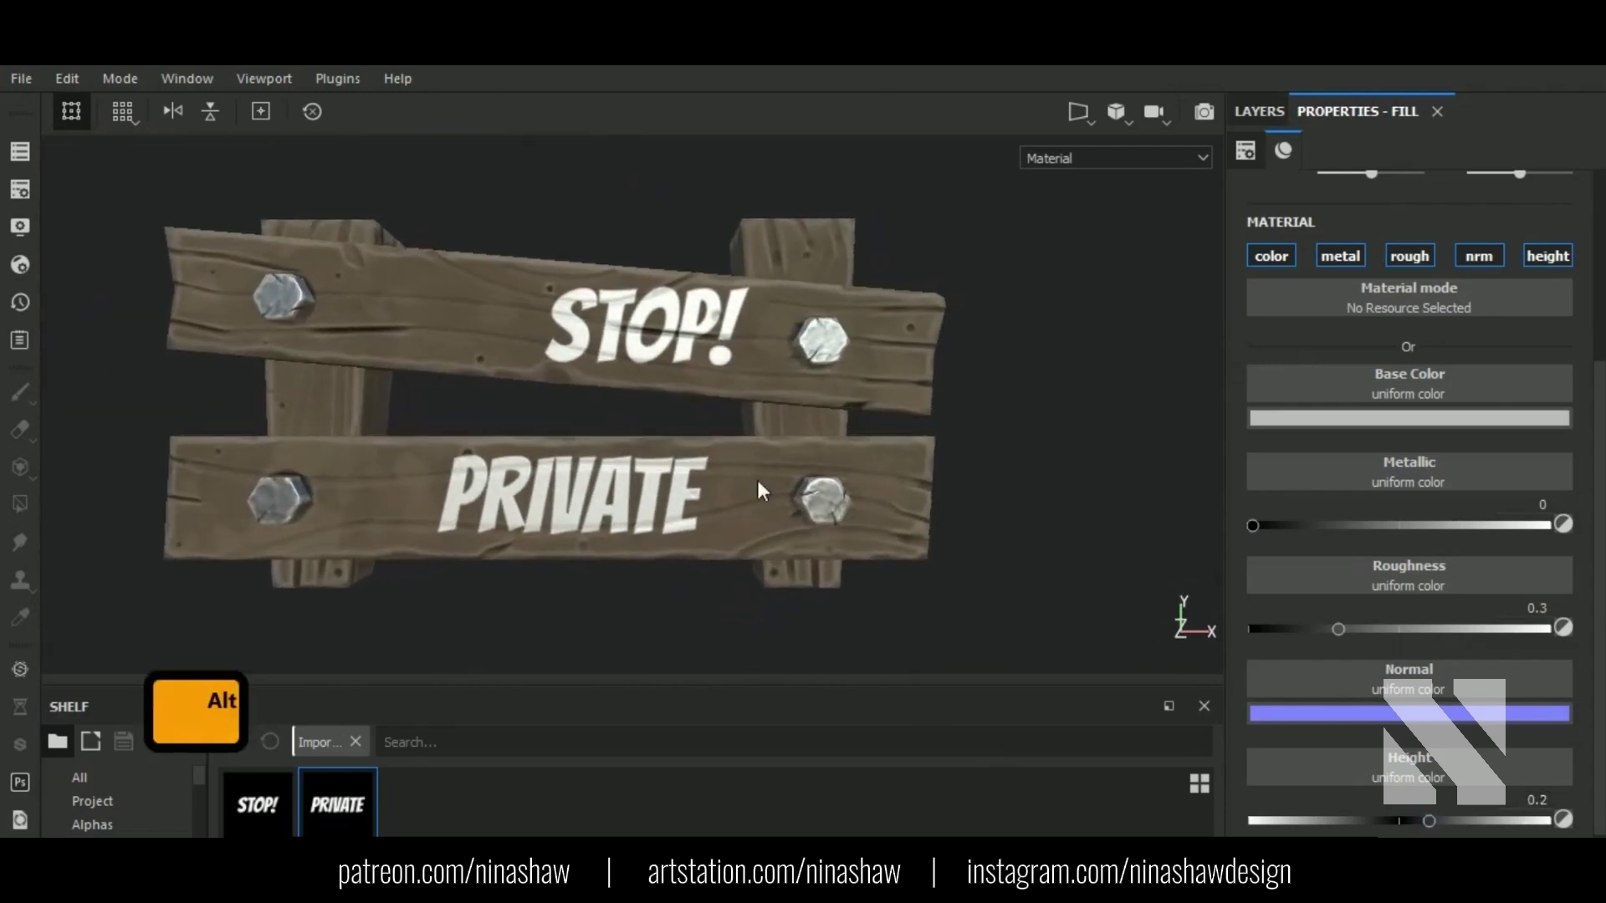
# Step: Duplicate the private layer and clear the mask of the copy
pyautogui.click(1259, 111)
pyautogui.click(1372, 204)
pyautogui.rightClick(1383, 188)
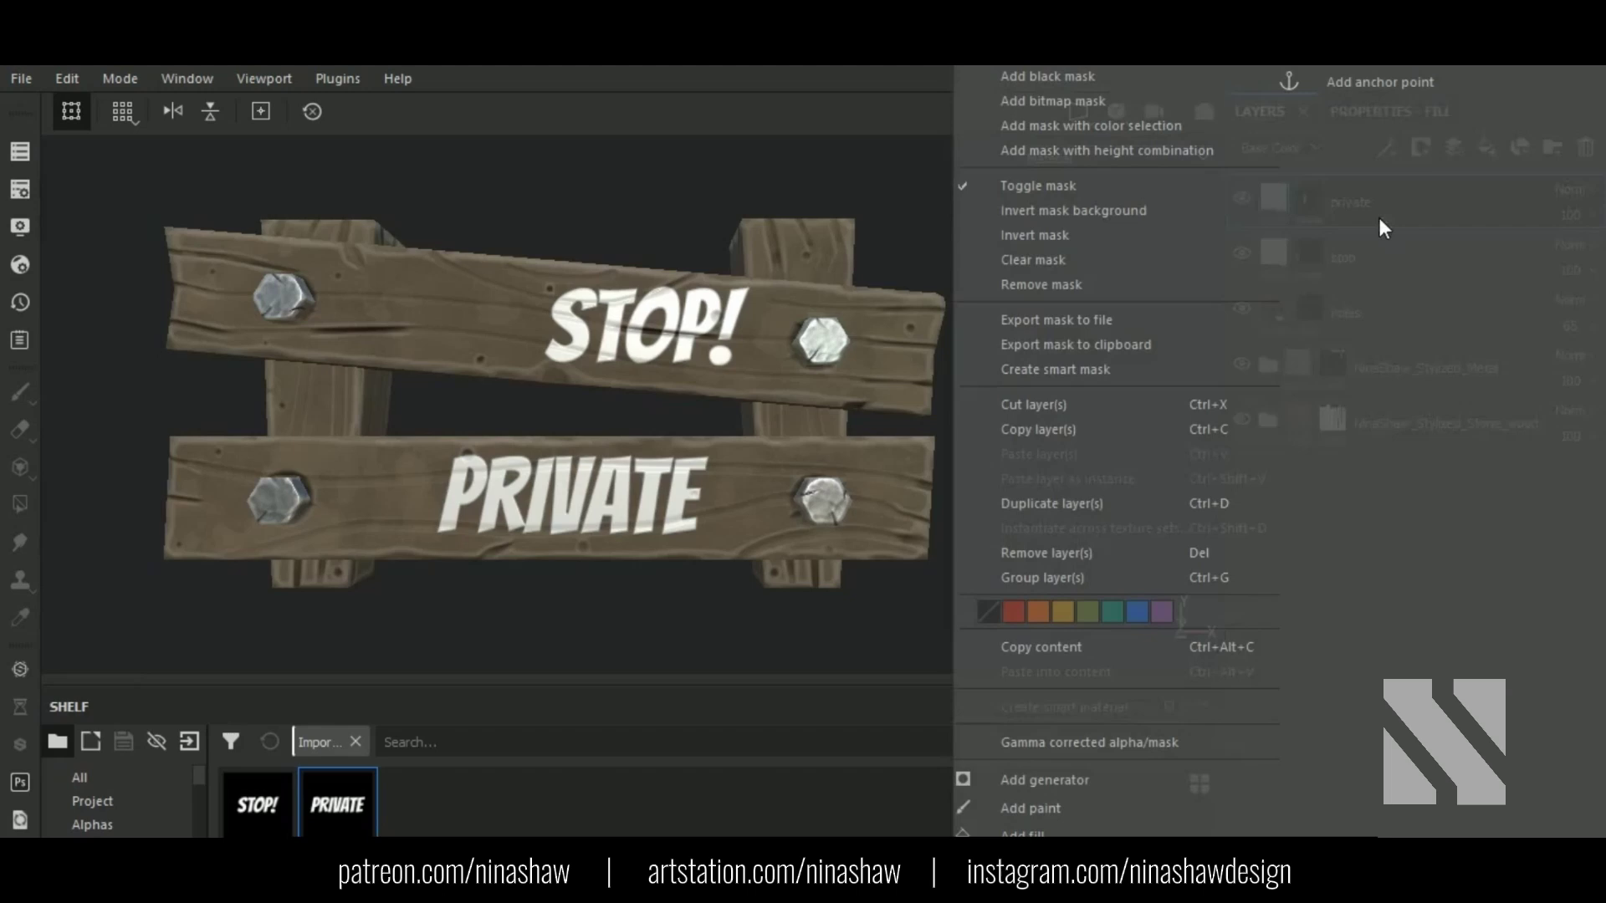
pyautogui.click(1146, 525)
pyautogui.click(1307, 199)
pyautogui.rightClick(1302, 194)
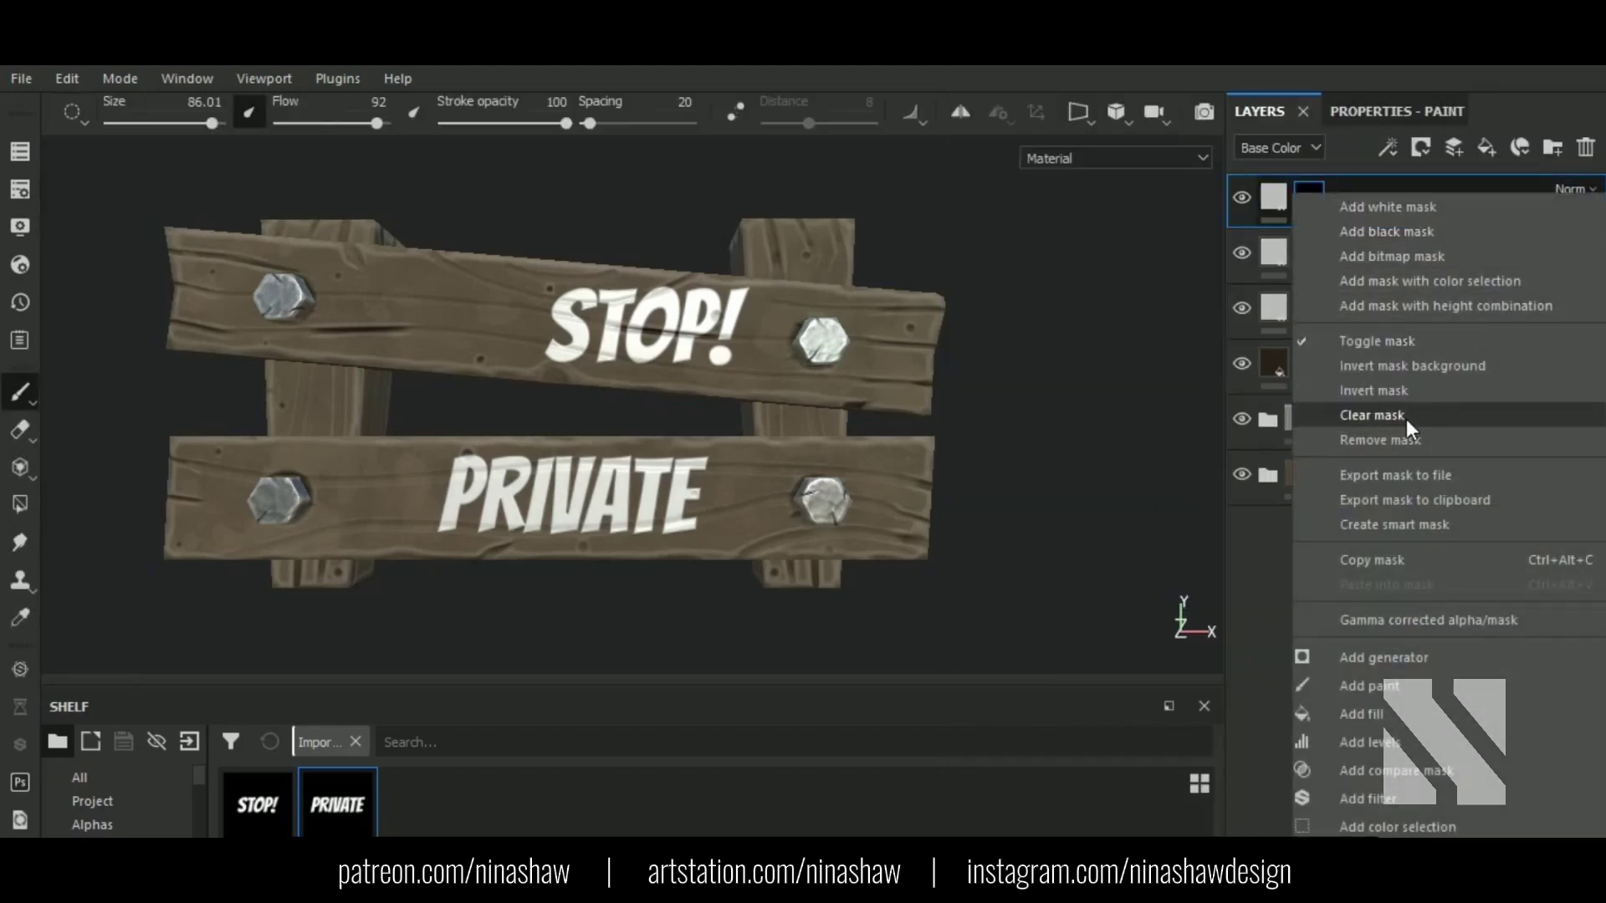
pyautogui.click(1407, 419)
# Step: Rename the duplicated top layer as sign
pyautogui.doubleClick(1378, 205)
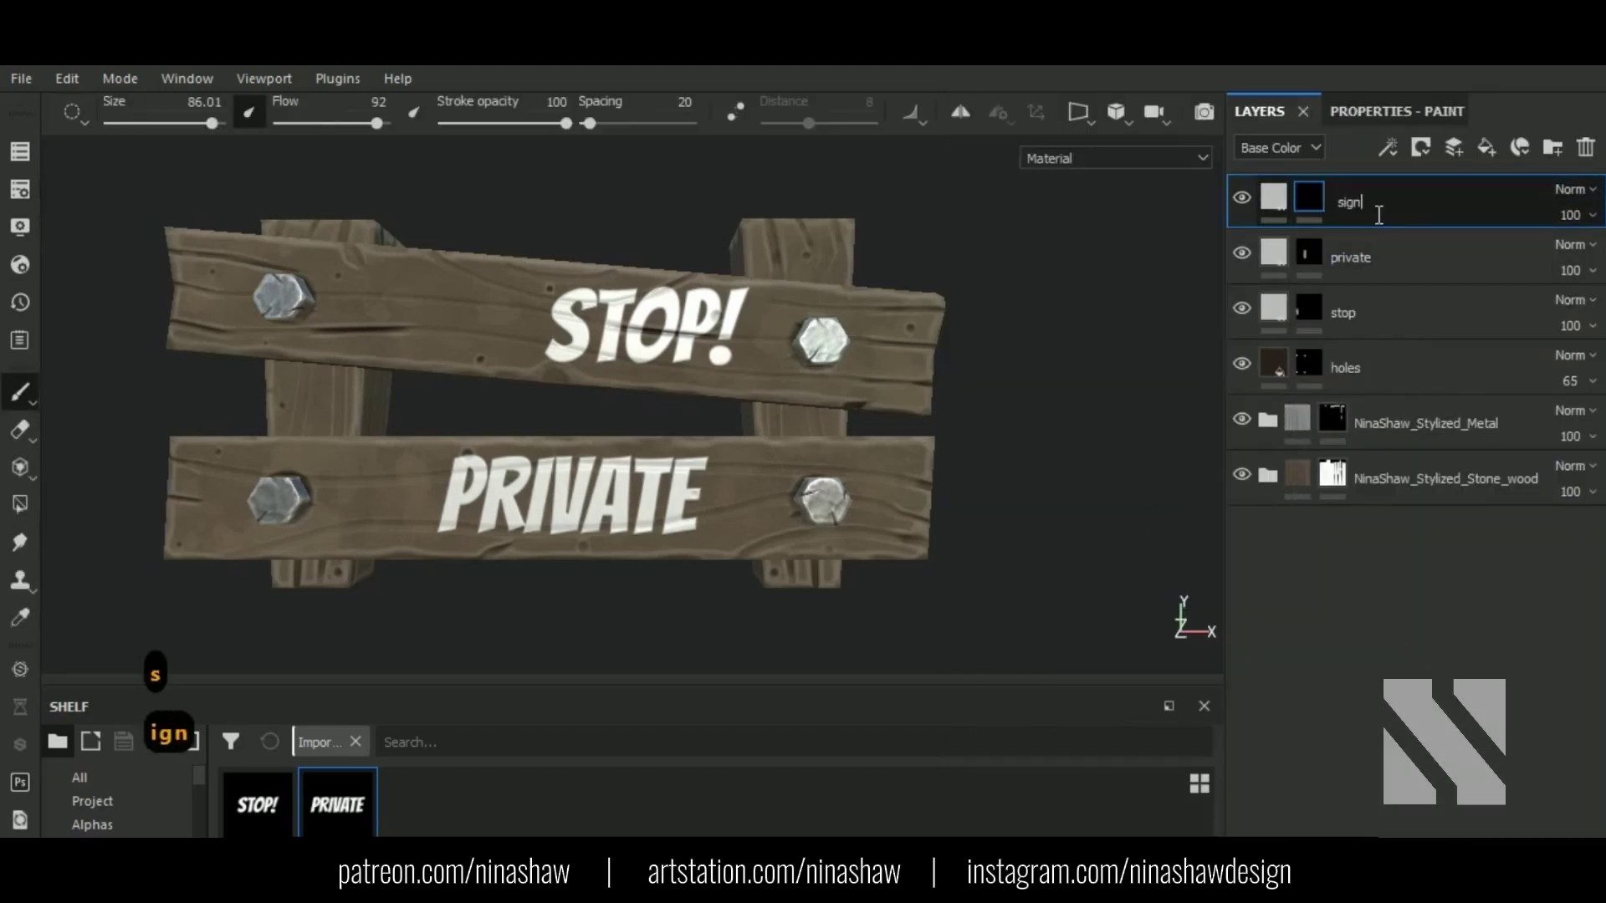
pyautogui.write('sign')
pyautogui.press('Return')
# Step: Set the sign layer's fill base color to dark red with R 0.206, G 0 and B 0
pyautogui.click(1297, 203)
pyautogui.click(1347, 107)
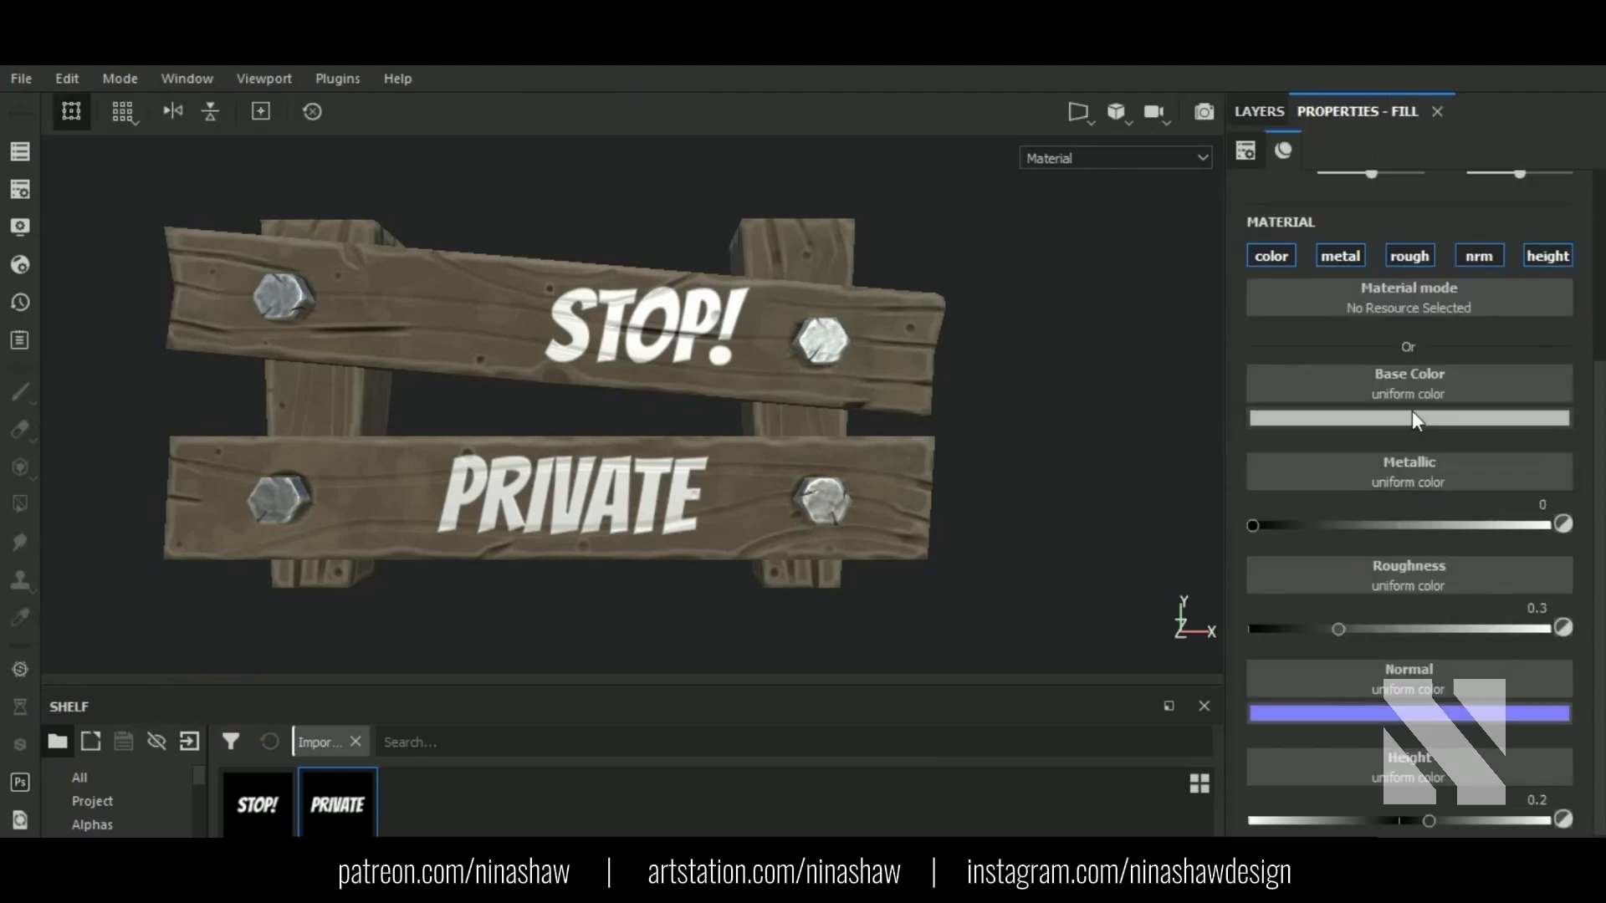
pyautogui.click(1413, 418)
pyautogui.moveTo(1469, 535); pyautogui.dragTo(1469, 577)
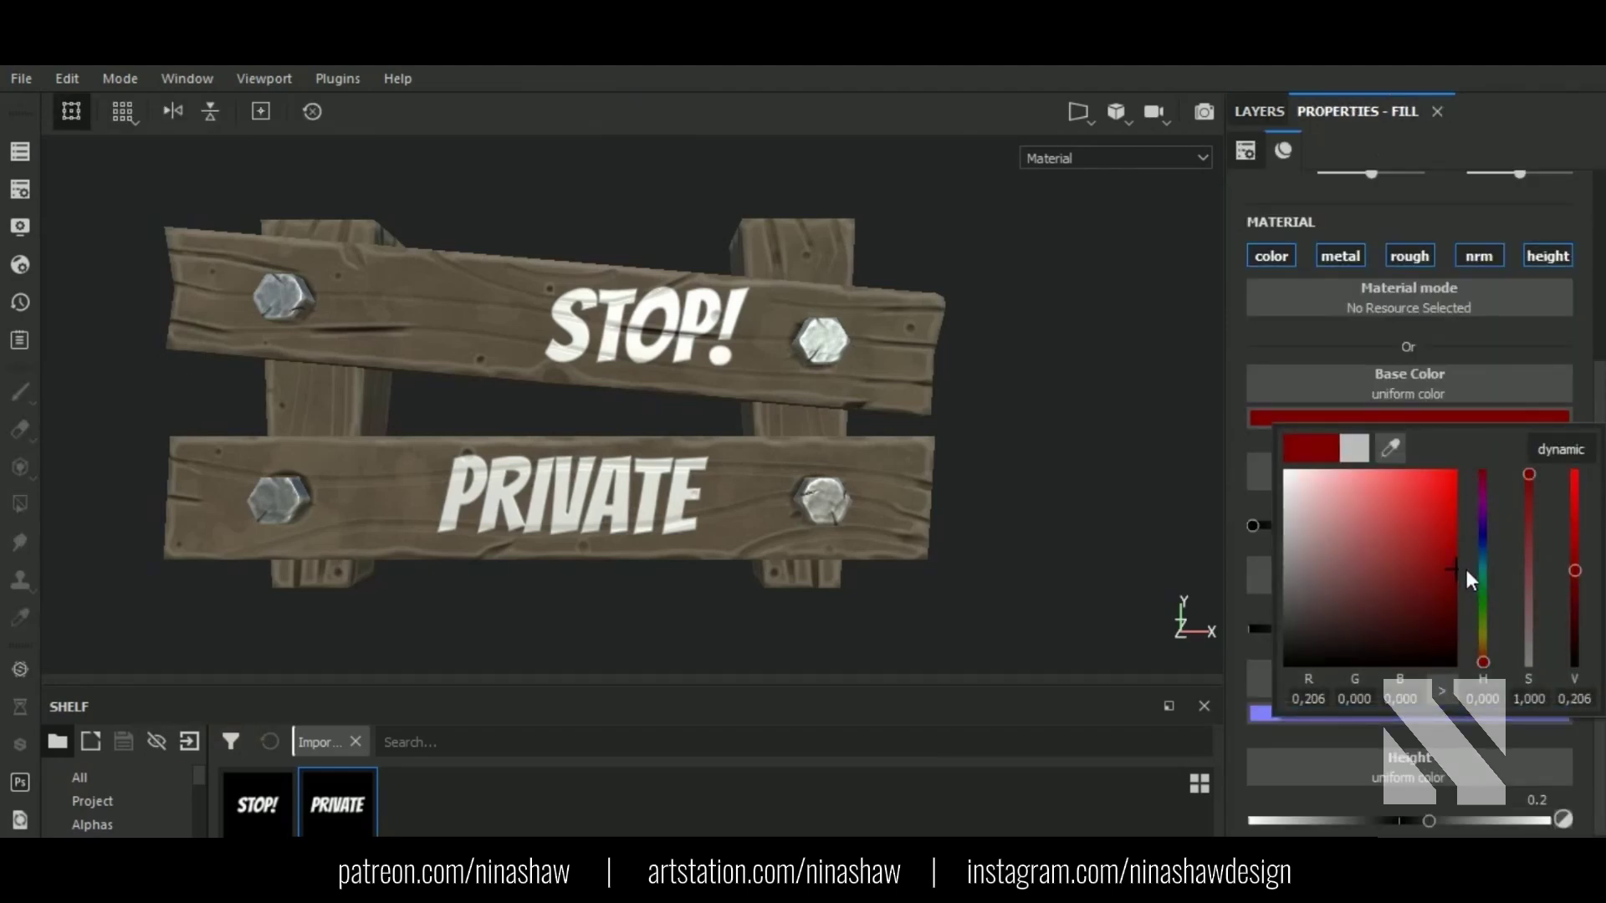
pyautogui.click(1259, 112)
# Step: Enlarge the shelf area and set the brush alpha for the sign layer's mask to the round Shape
pyautogui.press('p')
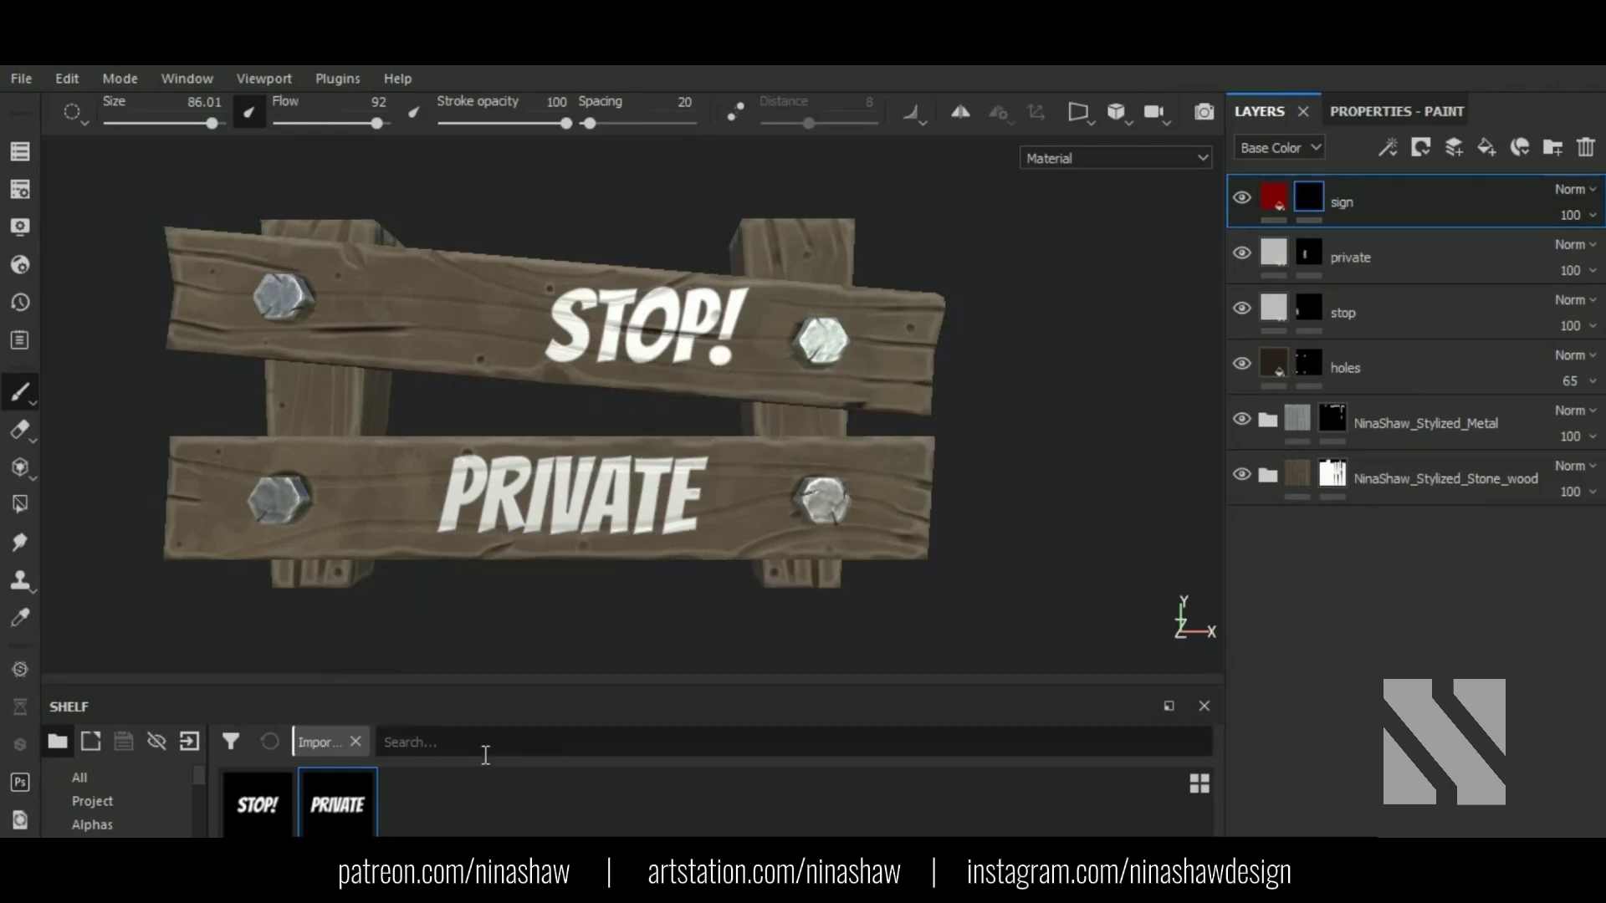
pyautogui.moveTo(502, 679); pyautogui.dragTo(515, 581)
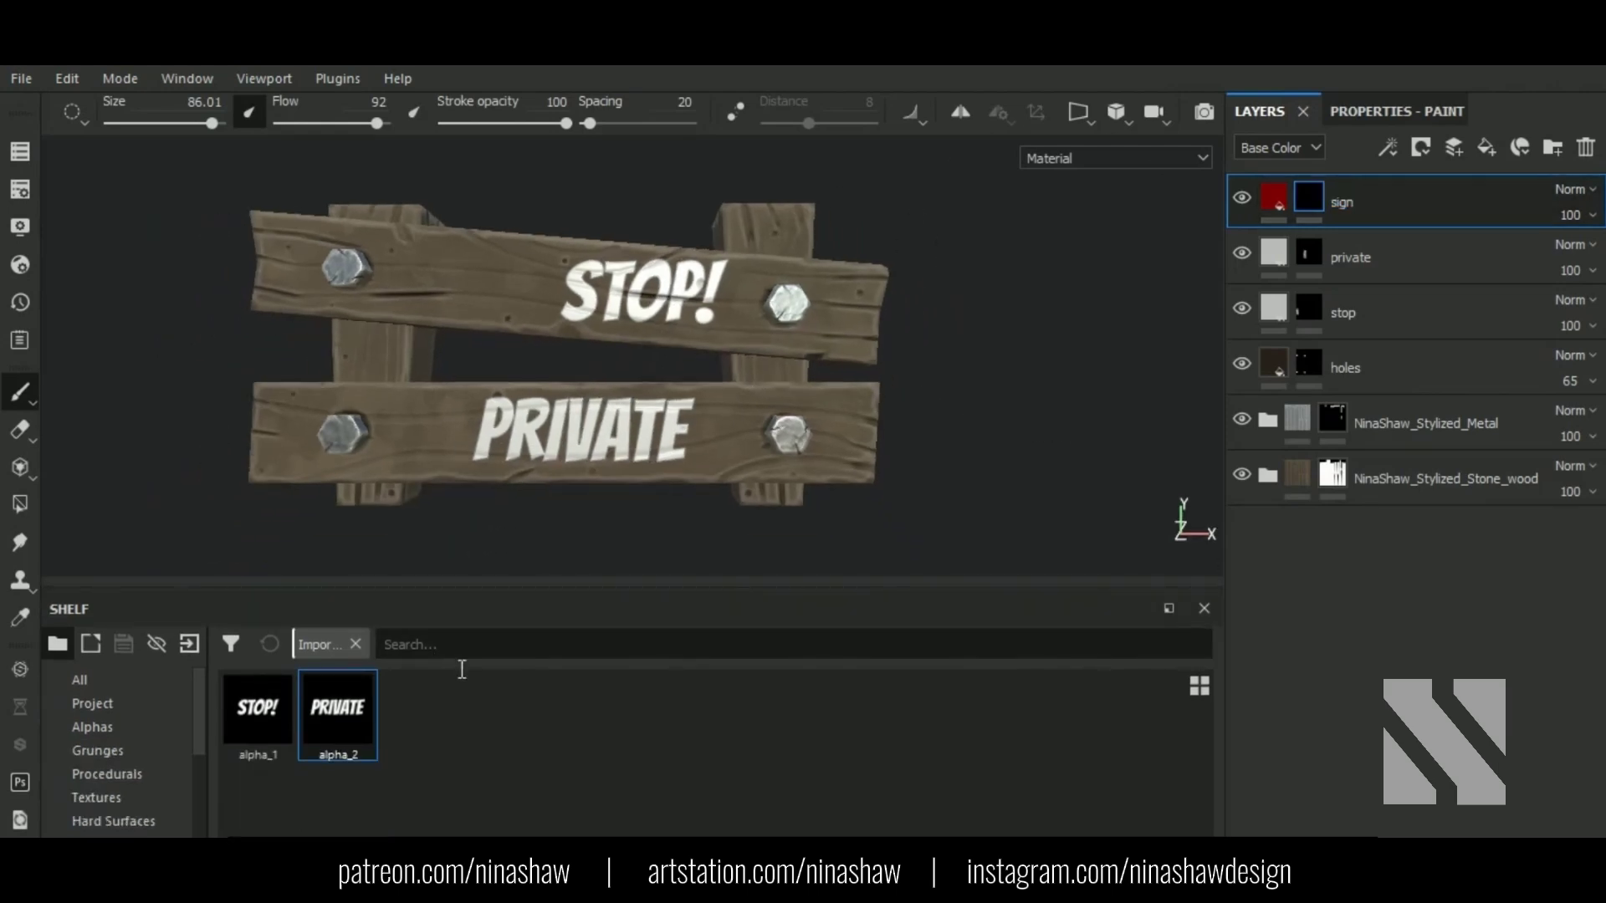
pyautogui.click(1422, 111)
pyautogui.click(1398, 579)
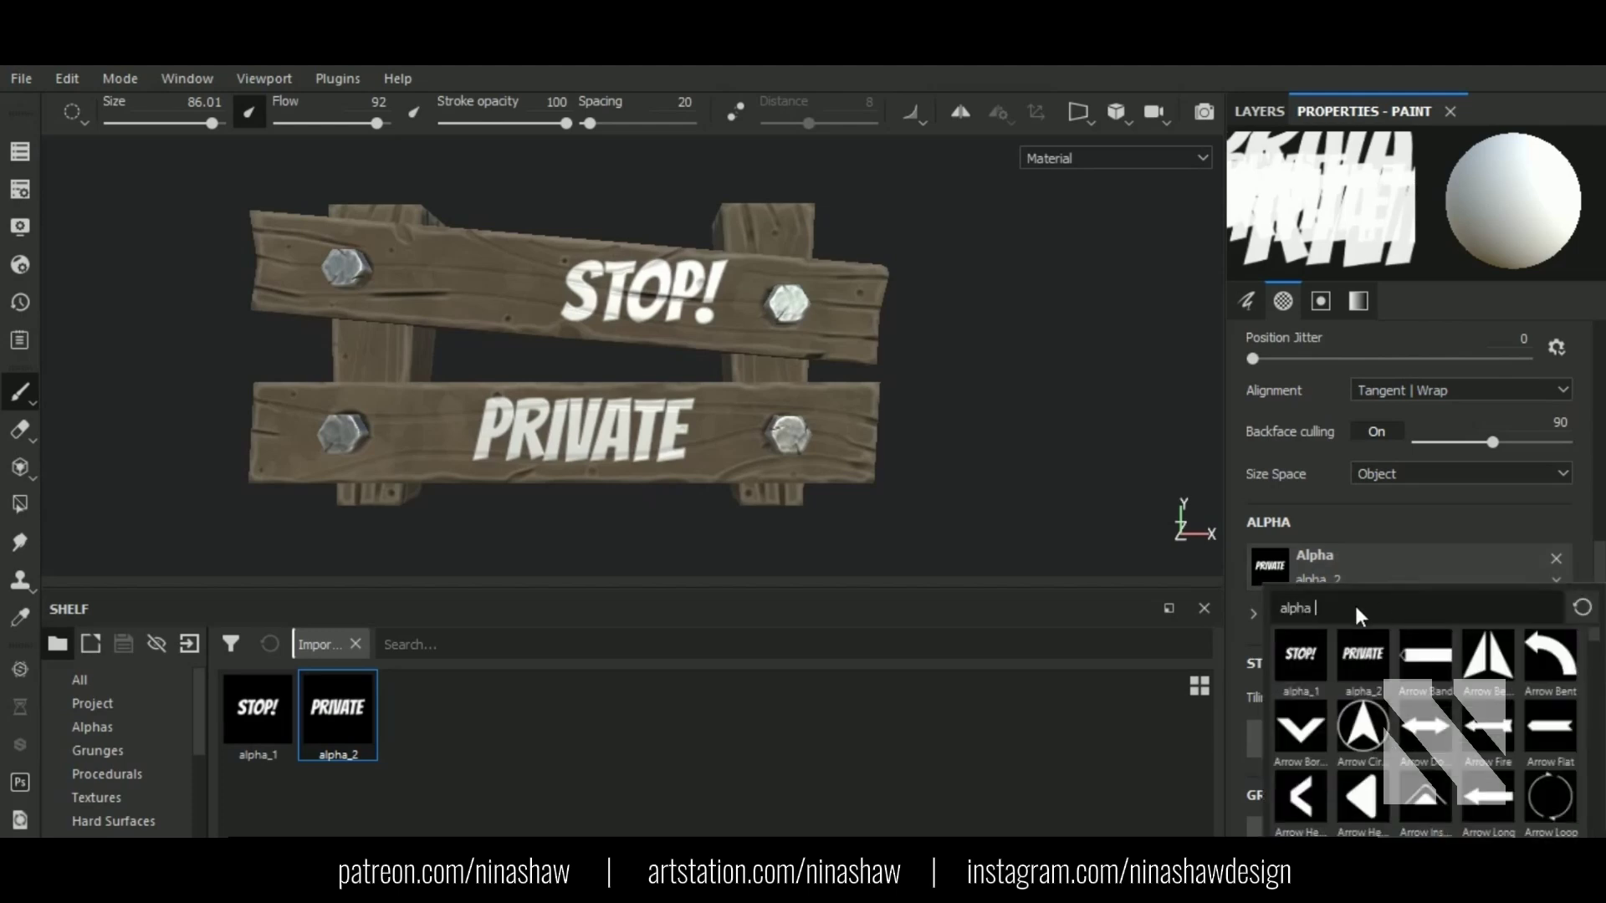
pyautogui.write('shape')
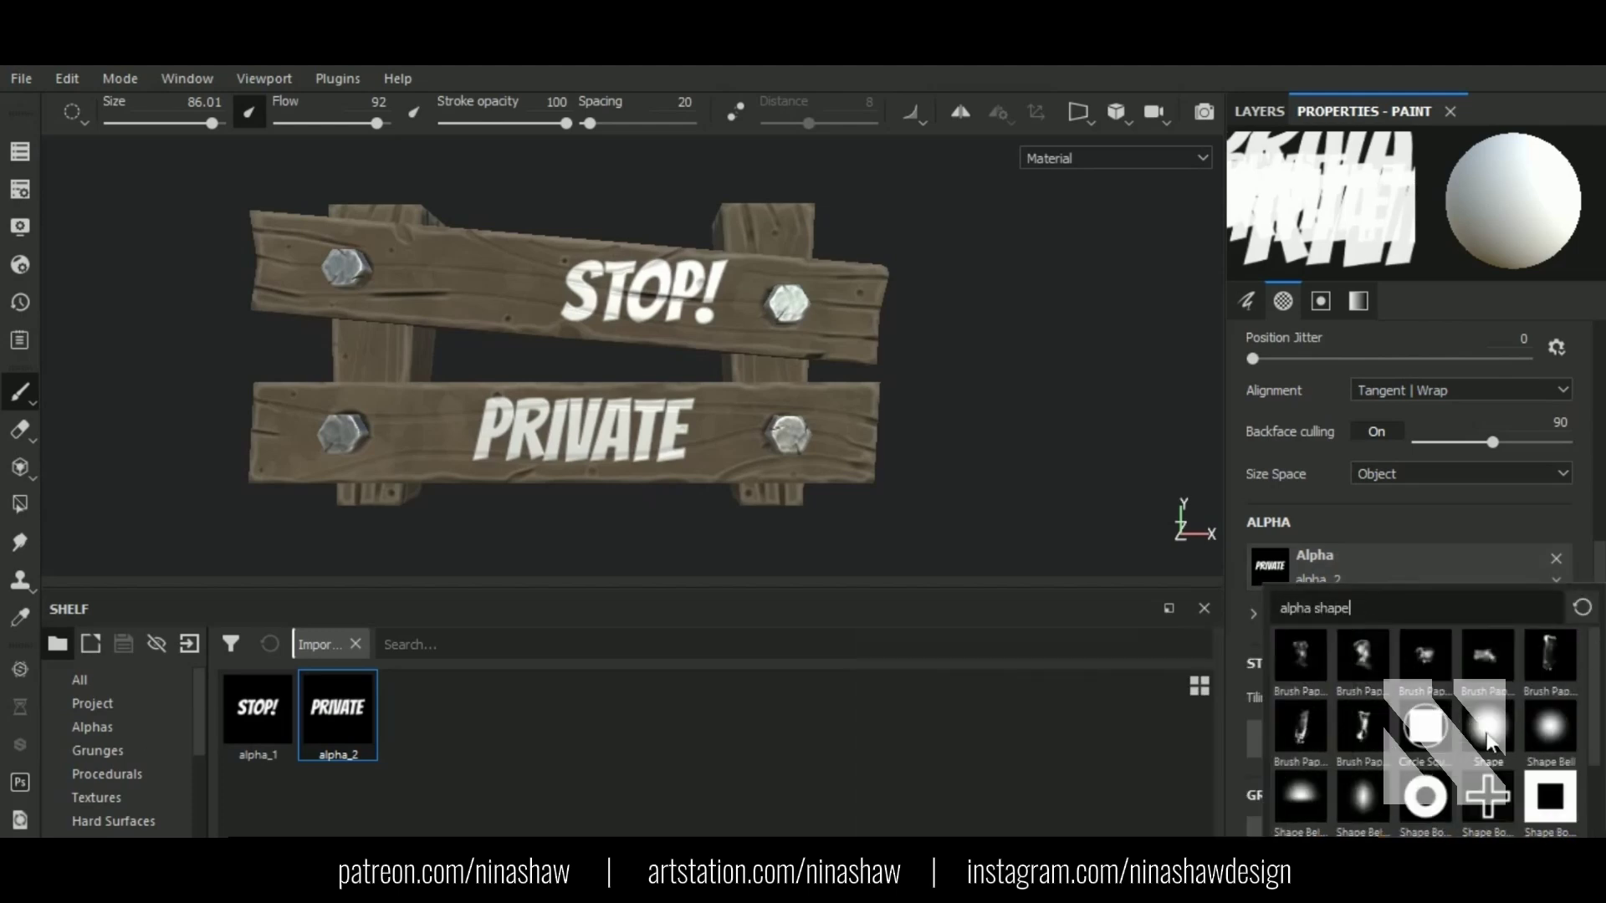
pyautogui.click(1486, 734)
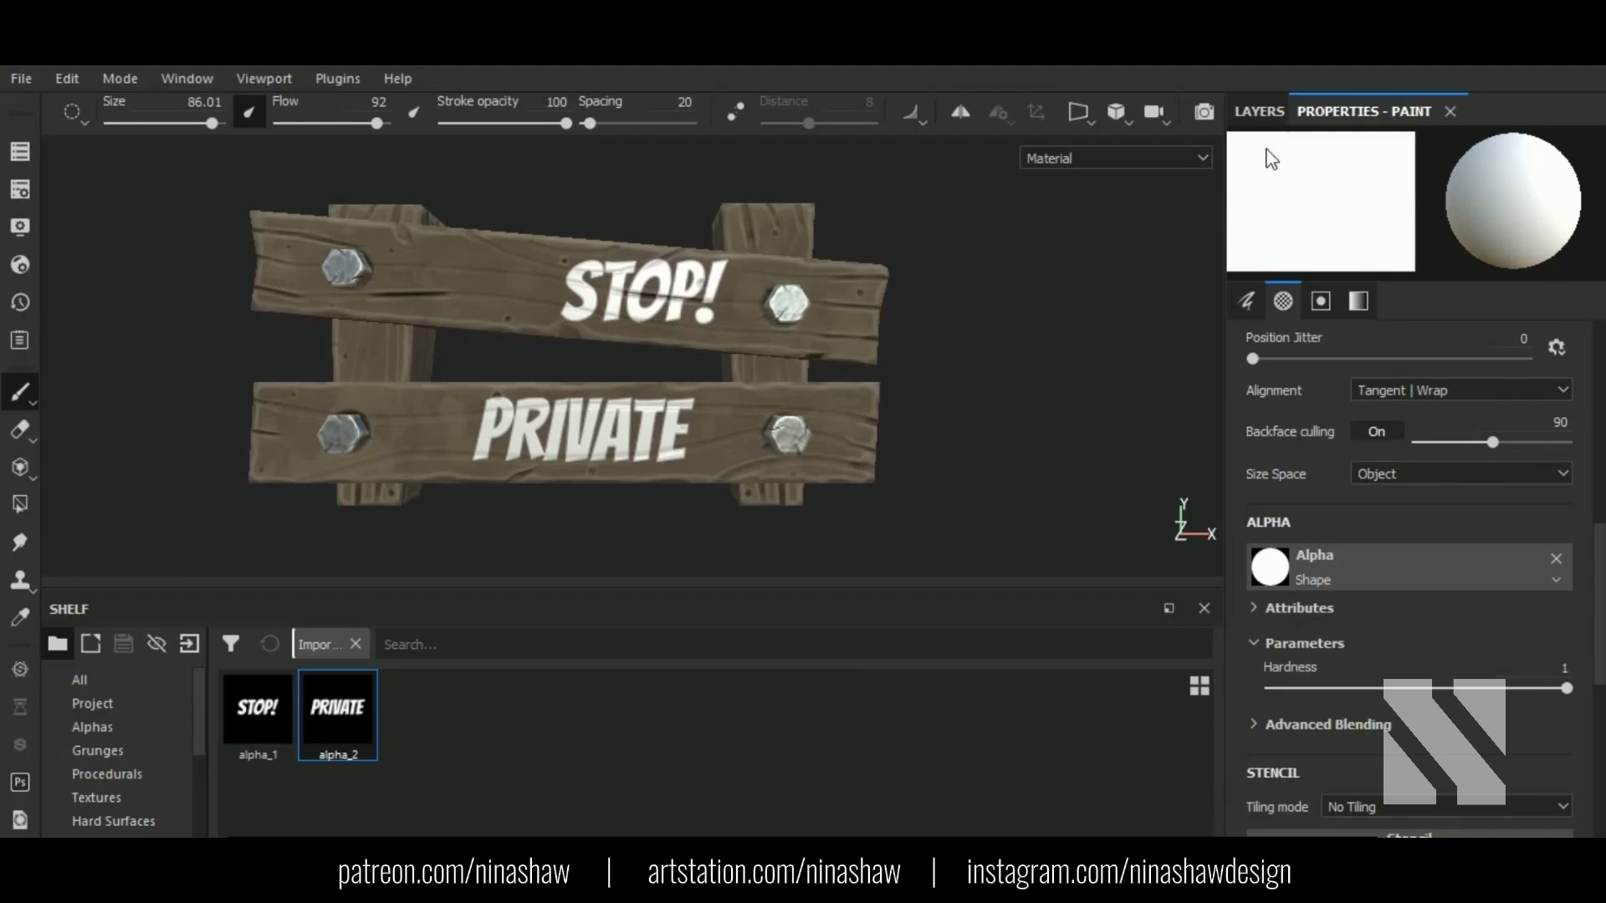
pyautogui.click(1259, 111)
# Step: Set the brush size to 28 and stamp a circle on the upper plank between the bolt and the STOP! lettering
pyautogui.keyDown('ctrl'); pyautogui.moveTo(531, 279); pyautogui.dragTo(476, 275, button='right'); pyautogui.keyUp('ctrl')
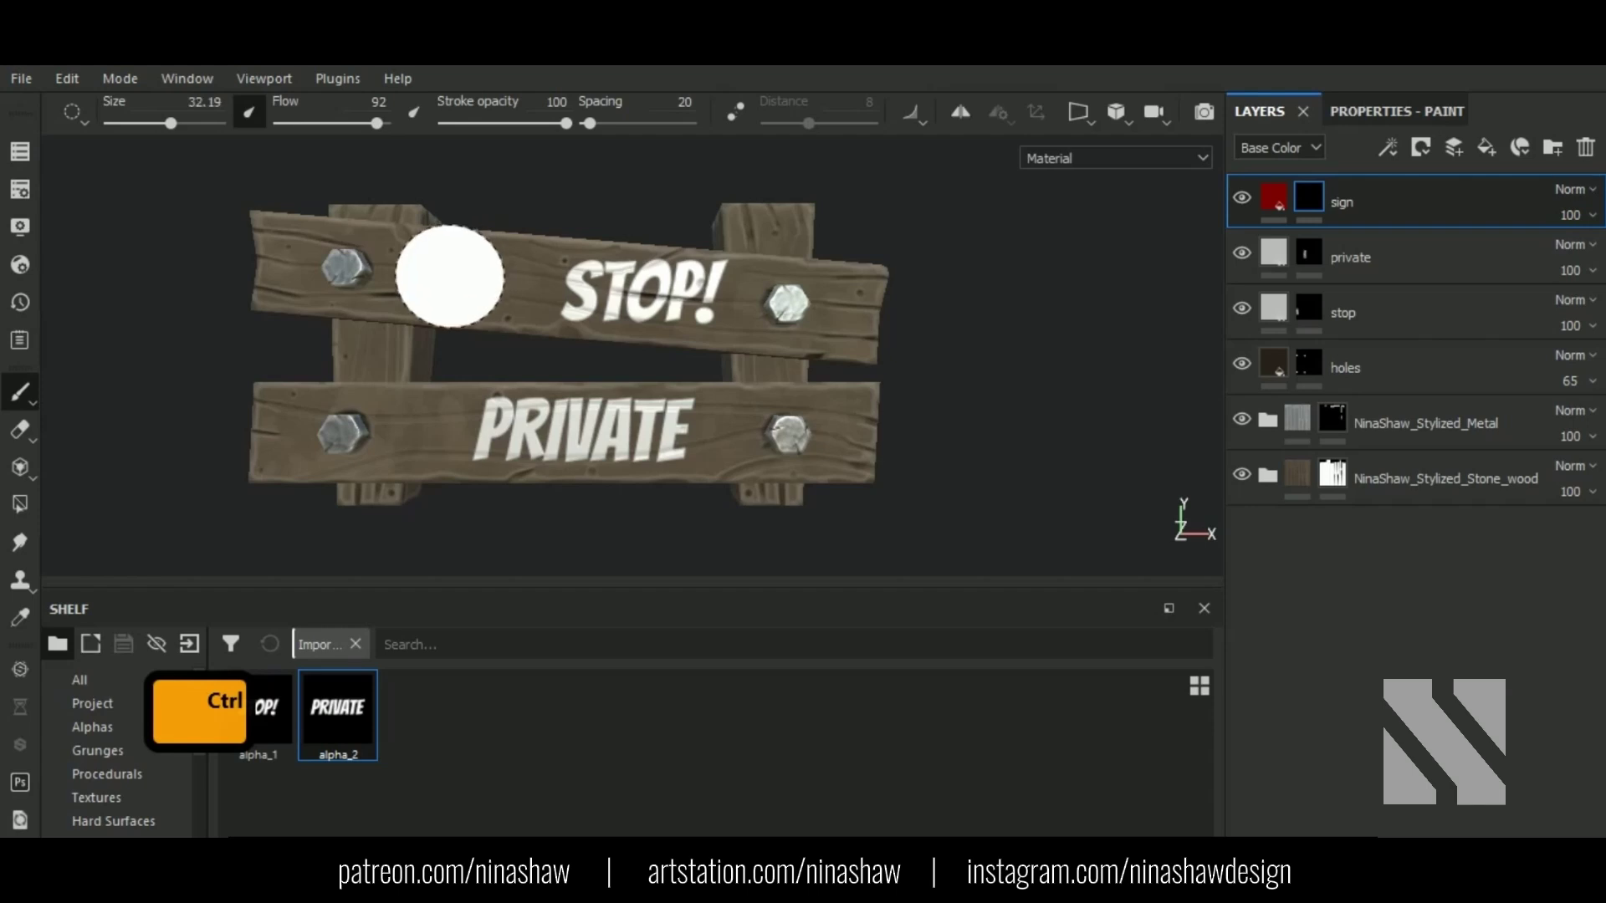
pyautogui.press('Return')
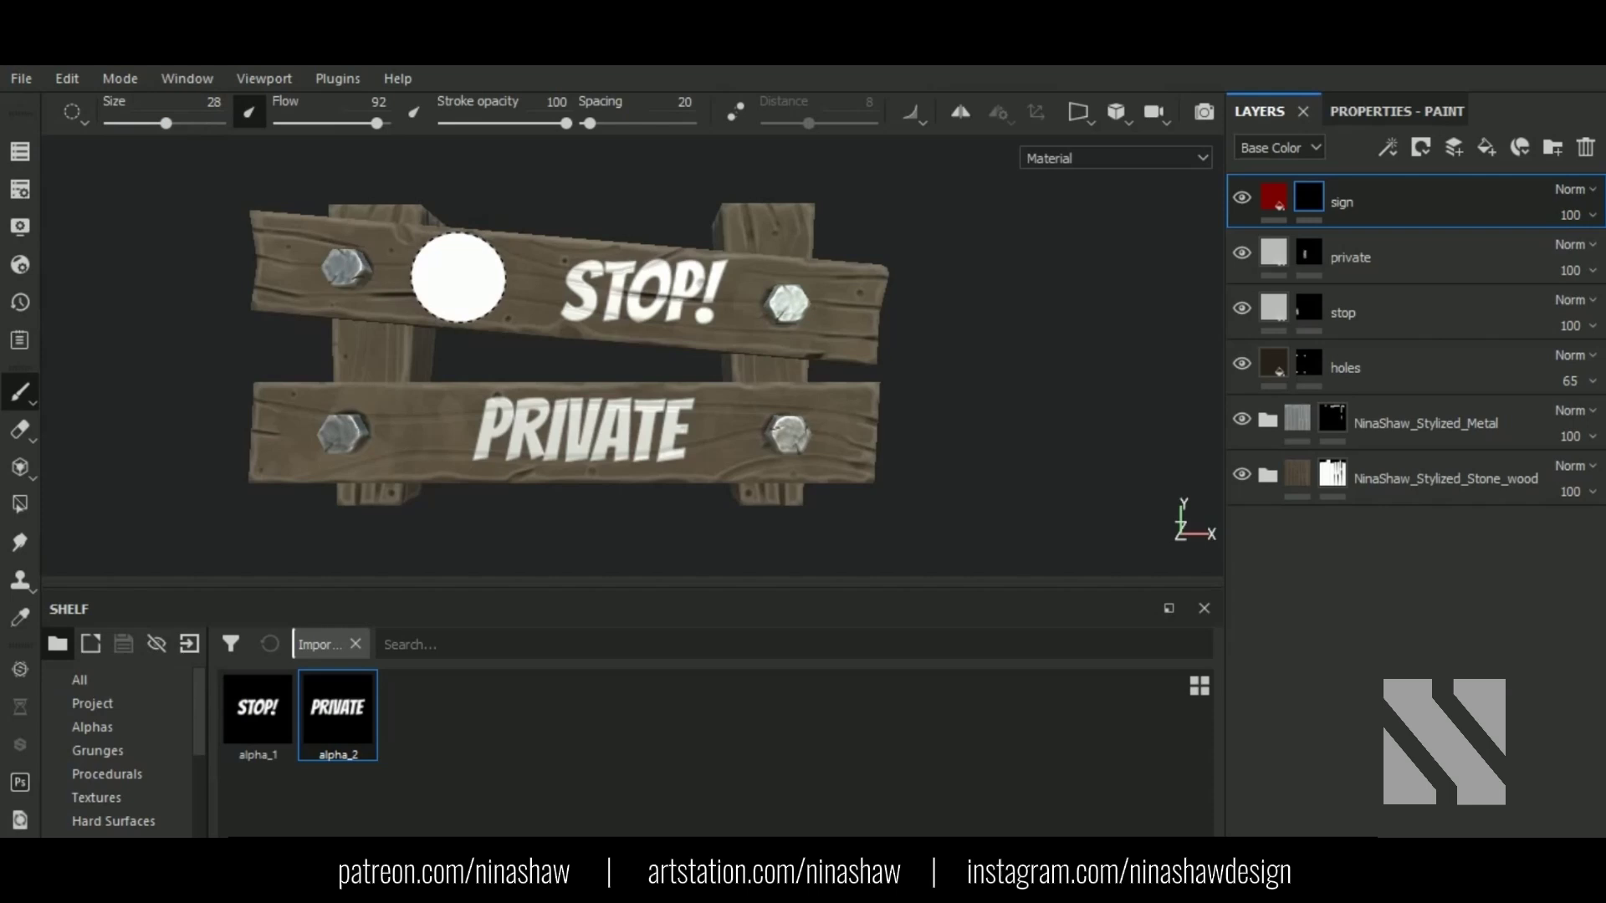
pyautogui.click(460, 275)
pyautogui.moveTo(717, 376)
pyautogui.keyDown('alt'); pyautogui.mouseDown()
pyautogui.moveTo(707, 473)
pyautogui.moveTo(732, 445)
pyautogui.moveTo(762, 476)
pyautogui.moveTo(710, 401)
pyautogui.mouseUp(); pyautogui.keyUp('alt')
pyautogui.hotkey('ctrl', 'z')
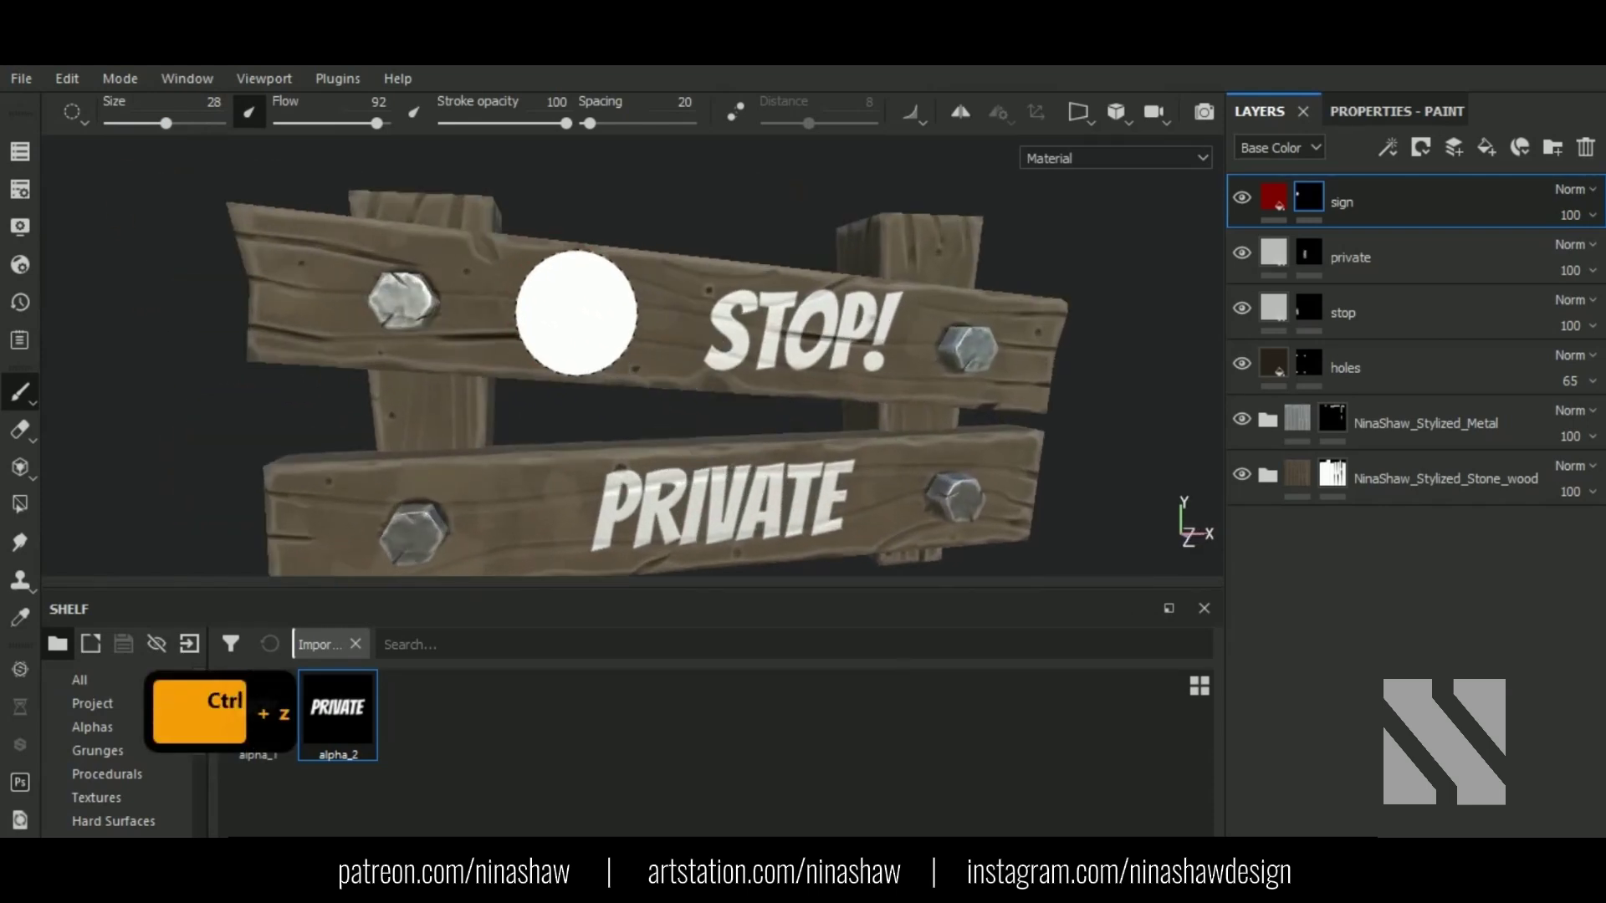
# Step: Duplicate the sign layer and clear the mask of the copy
pyautogui.rightClick(1313, 219)
pyautogui.press('Escape')
pyautogui.rightClick(1308, 208)
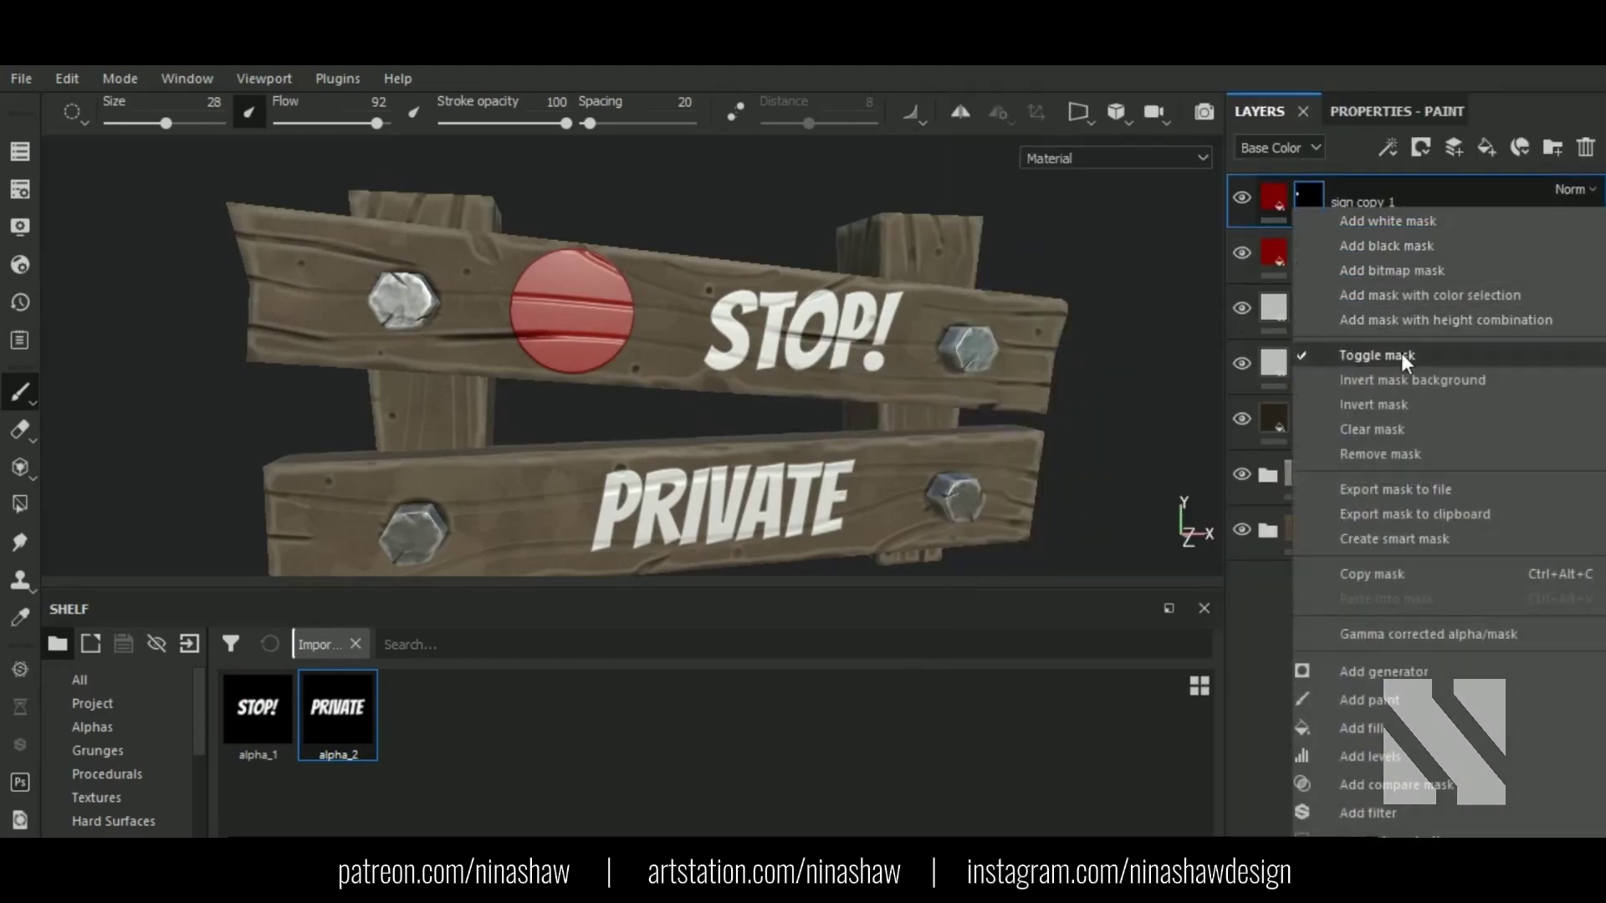
pyautogui.click(1400, 427)
# Step: Set the duplicated sign layer's fill base color to light grey, with R, G and B at 0.598
pyautogui.click(1395, 111)
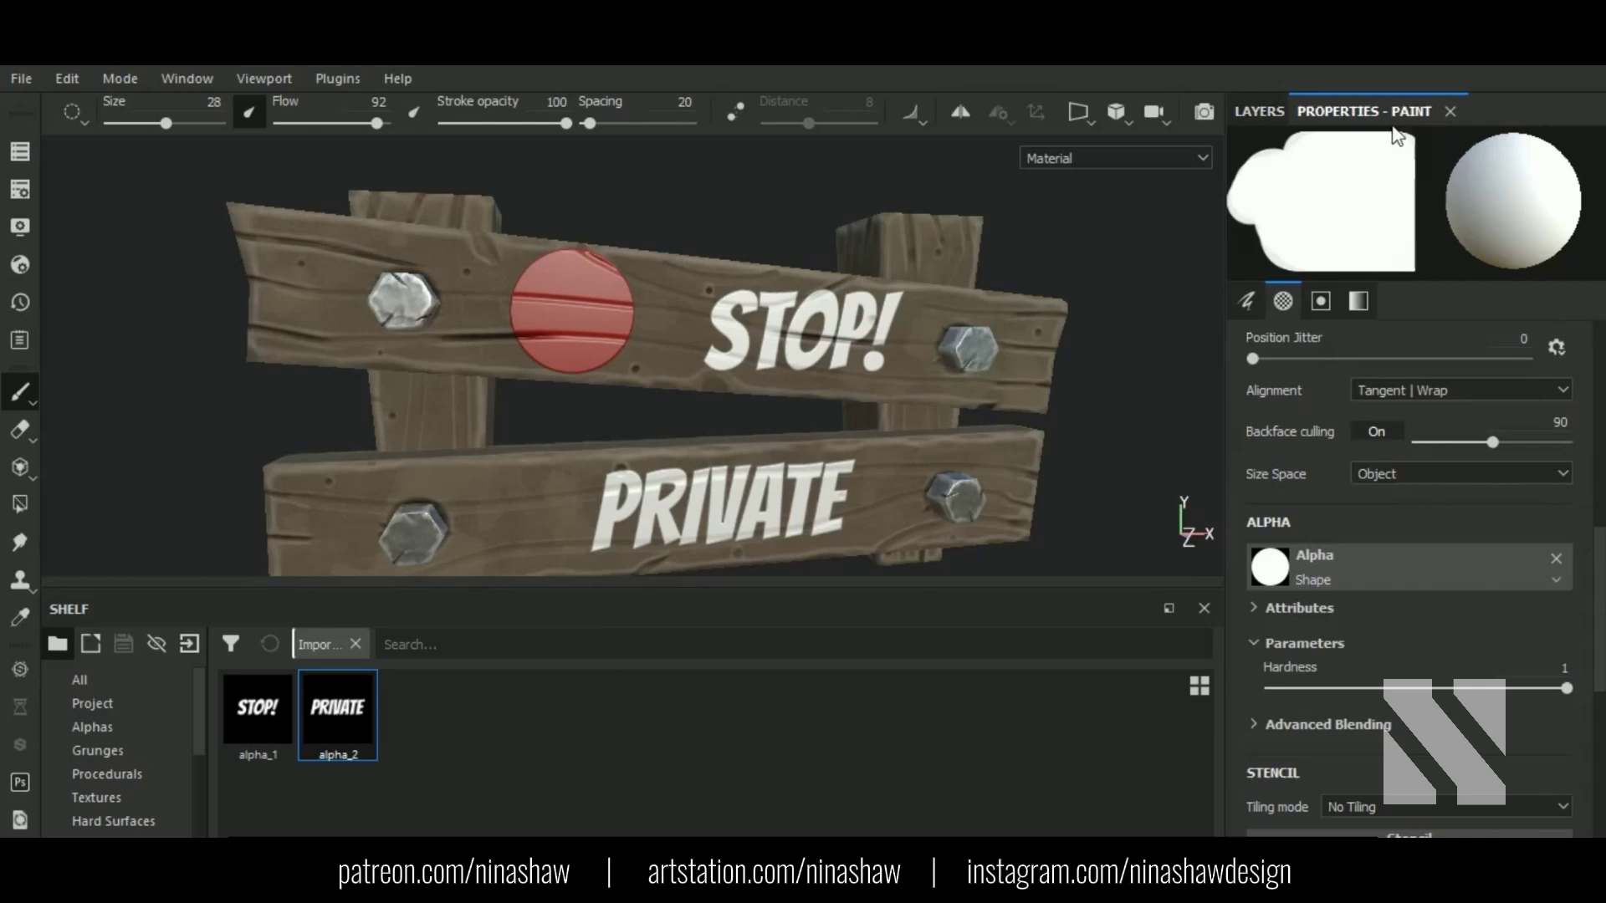
pyautogui.click(1277, 117)
pyautogui.click(1326, 176)
pyautogui.click(1379, 111)
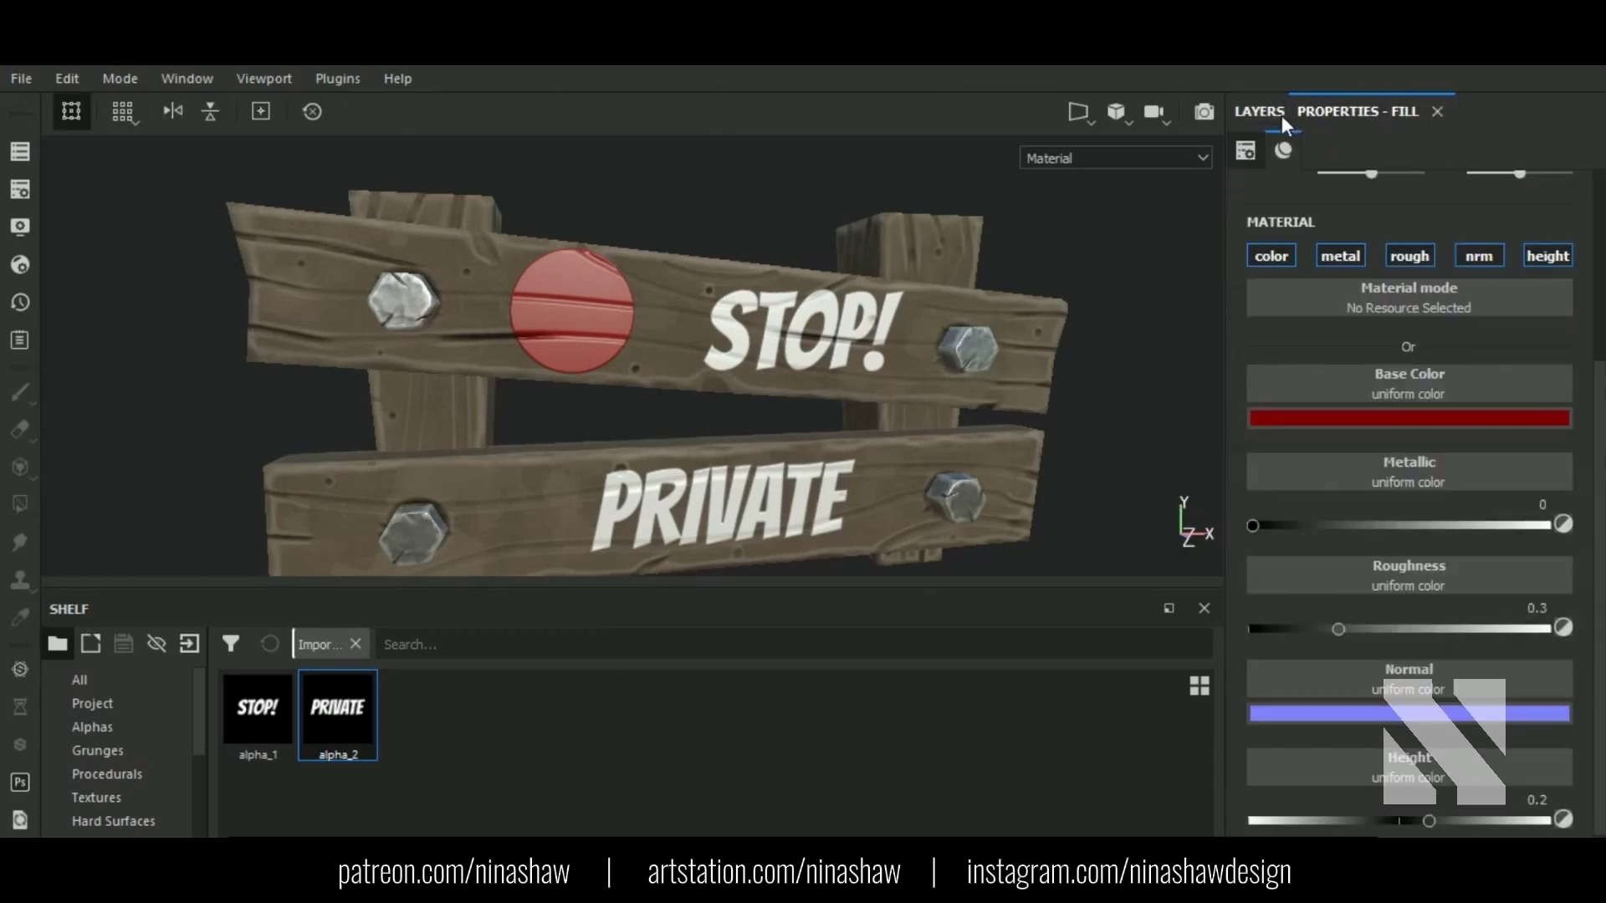
pyautogui.click(1320, 418)
pyautogui.moveTo(1306, 475); pyautogui.dragTo(1276, 509)
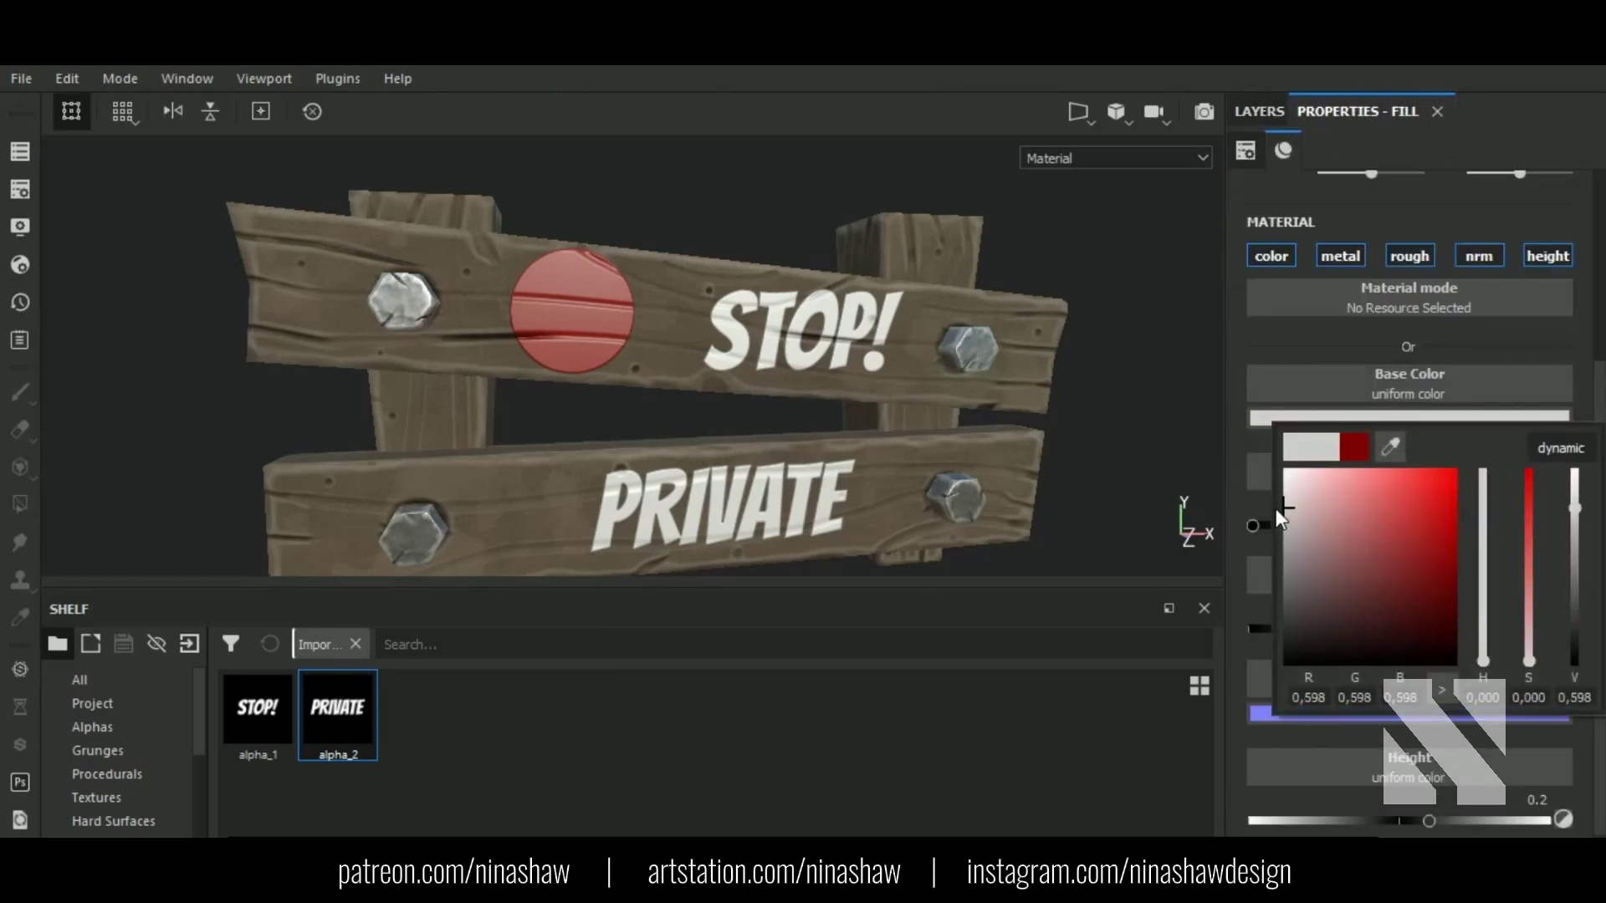
# Step: Rename the light grey sign copy layer as sign minus
pyautogui.click(1261, 117)
pyautogui.click(1310, 198)
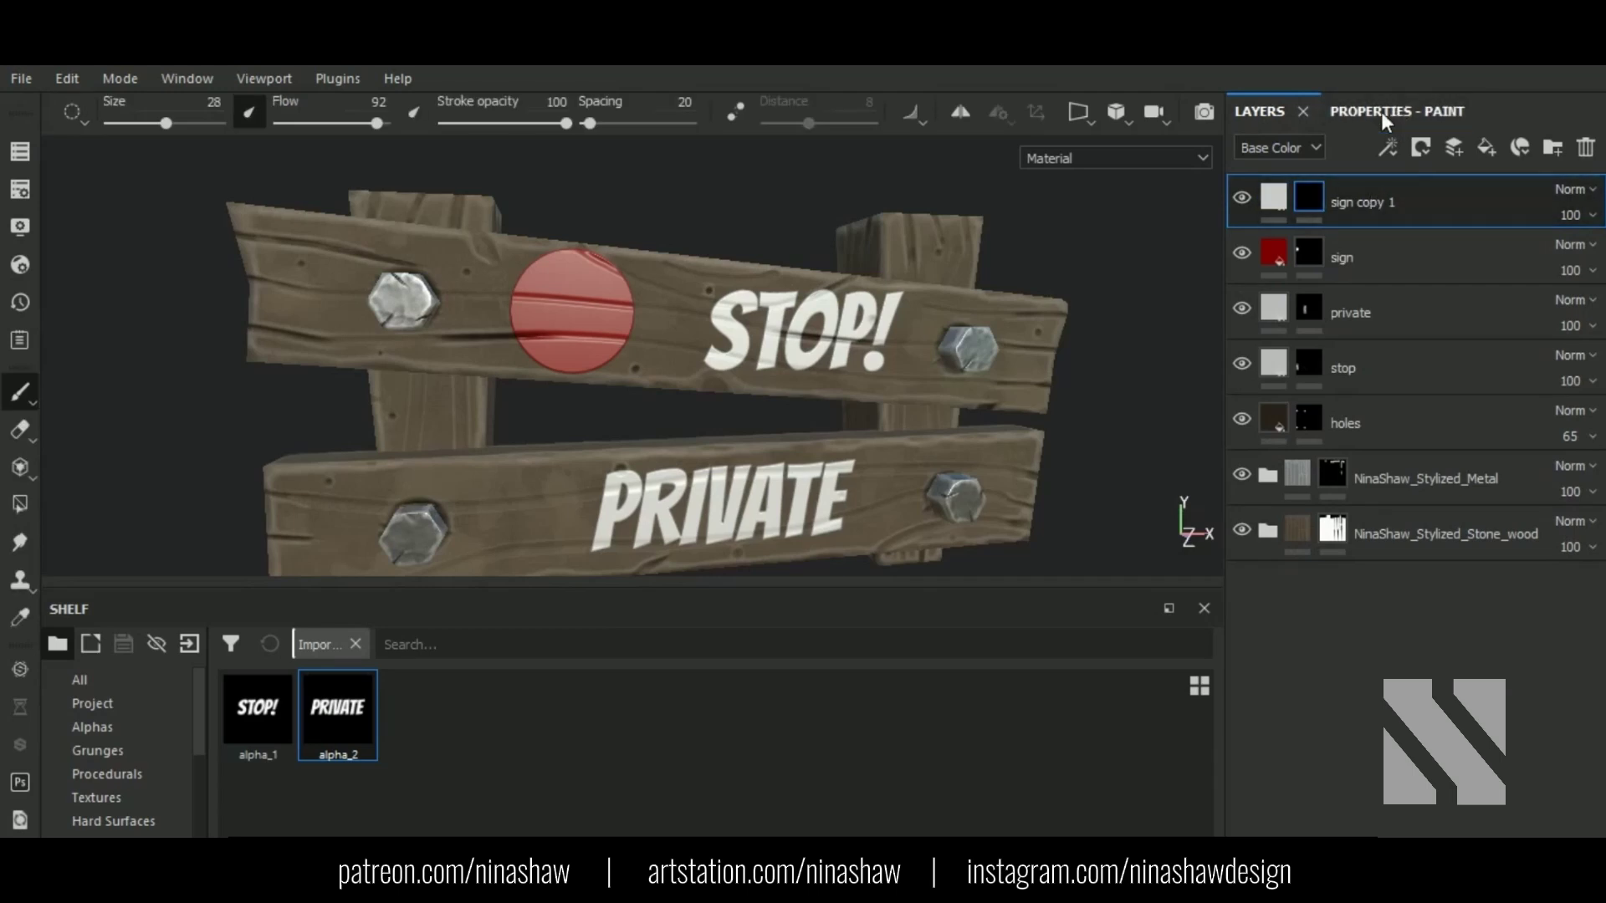
pyautogui.write('-top')
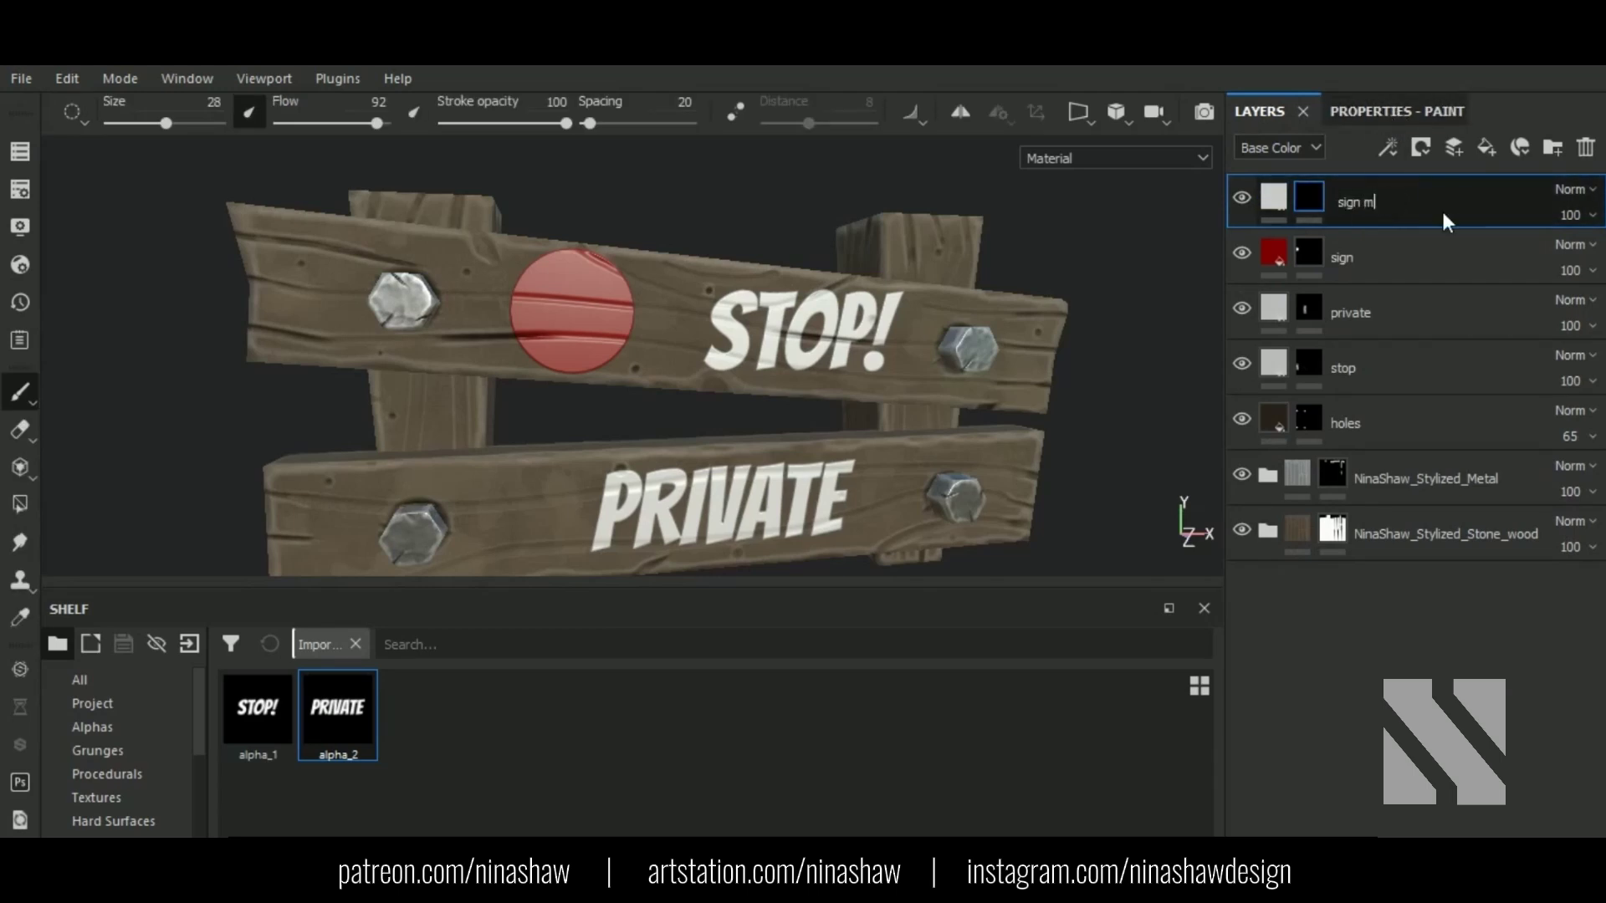
pyautogui.press('Return')
# Step: Load the Sign Minus alpha into the brush and stamp it in the centre of the red circle
pyautogui.click(1377, 108)
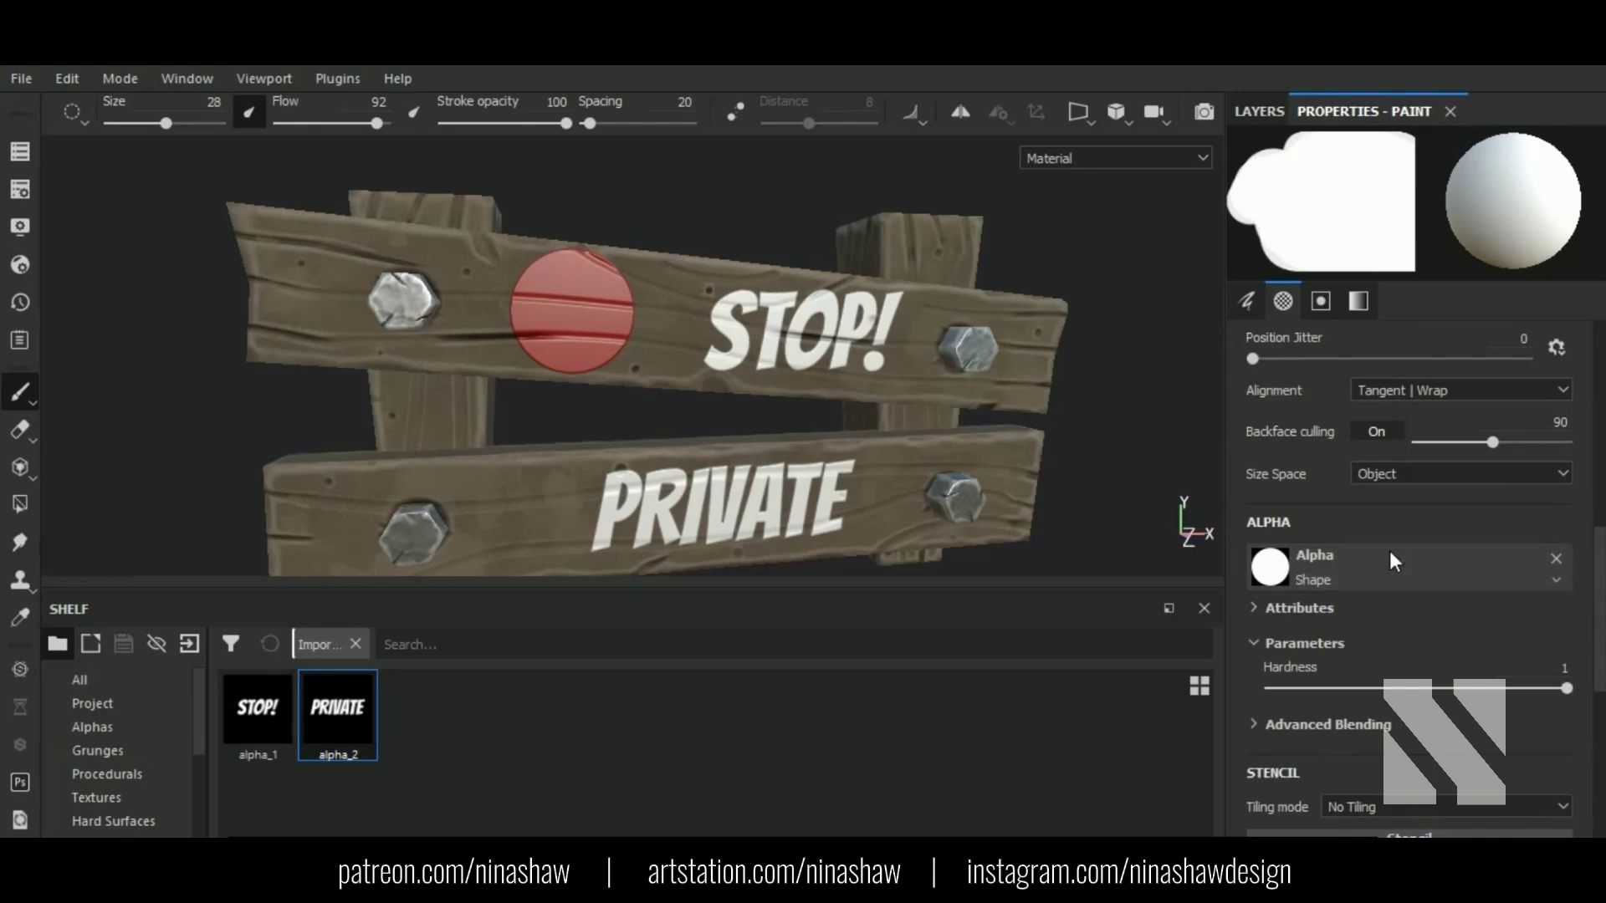
pyautogui.click(1376, 572)
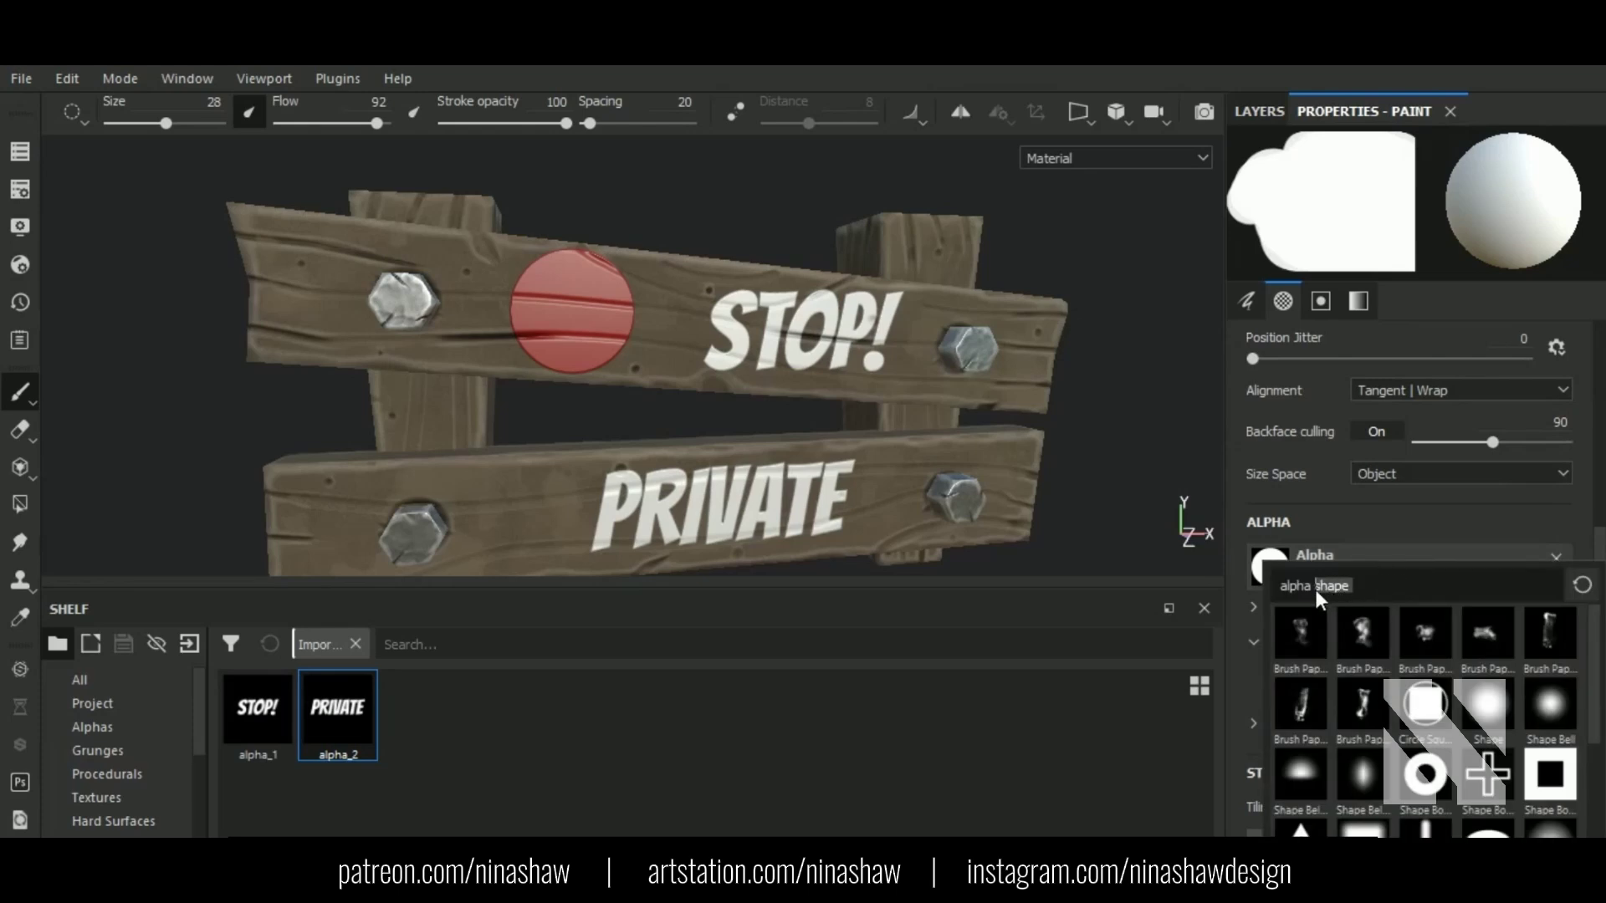
pyautogui.write('minu')
pyautogui.click(1302, 642)
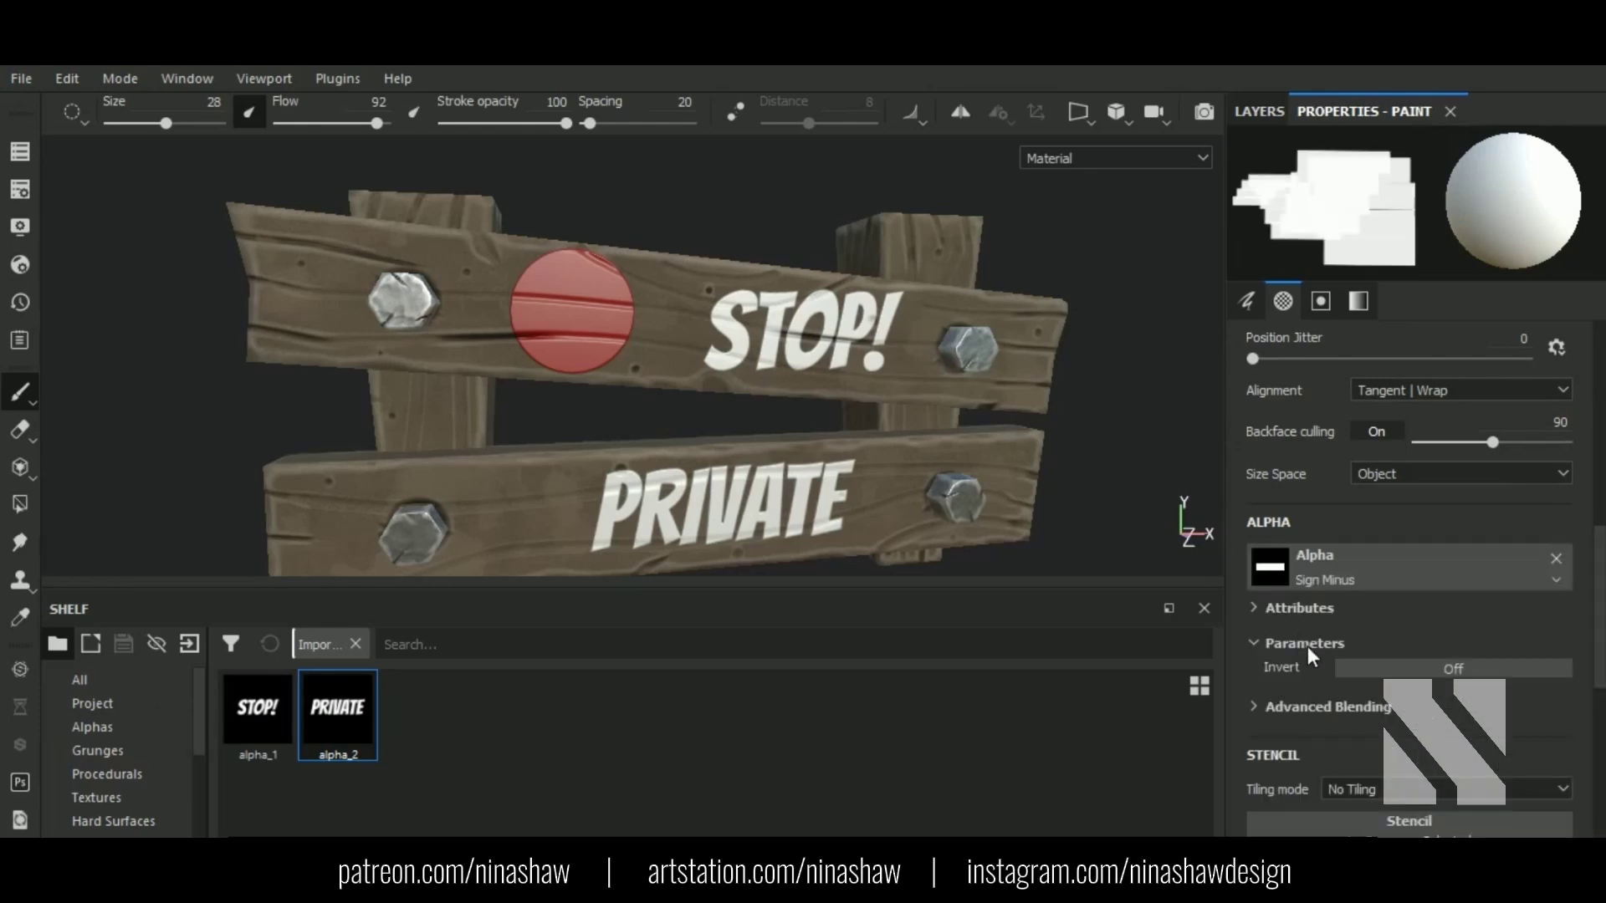
pyautogui.click(573, 305)
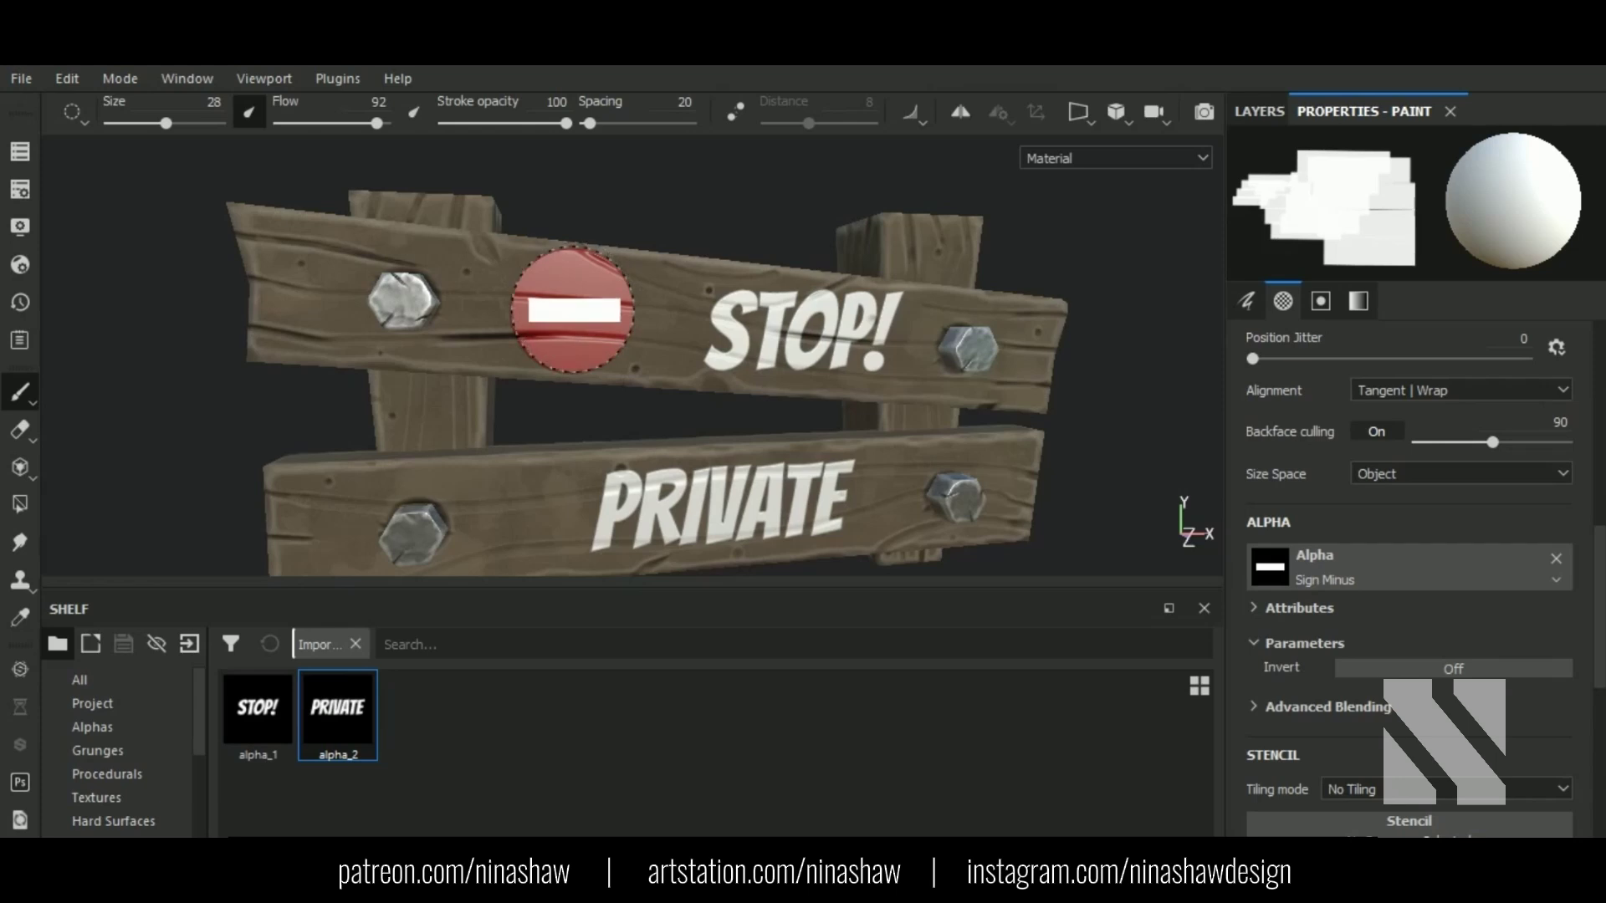
# Step: Set the fill height of the sign minus layer to 0.1
pyautogui.keyDown('alt'); pyautogui.moveTo(816, 410); pyautogui.dragTo(749, 422, button='middle'); pyautogui.keyUp('alt')
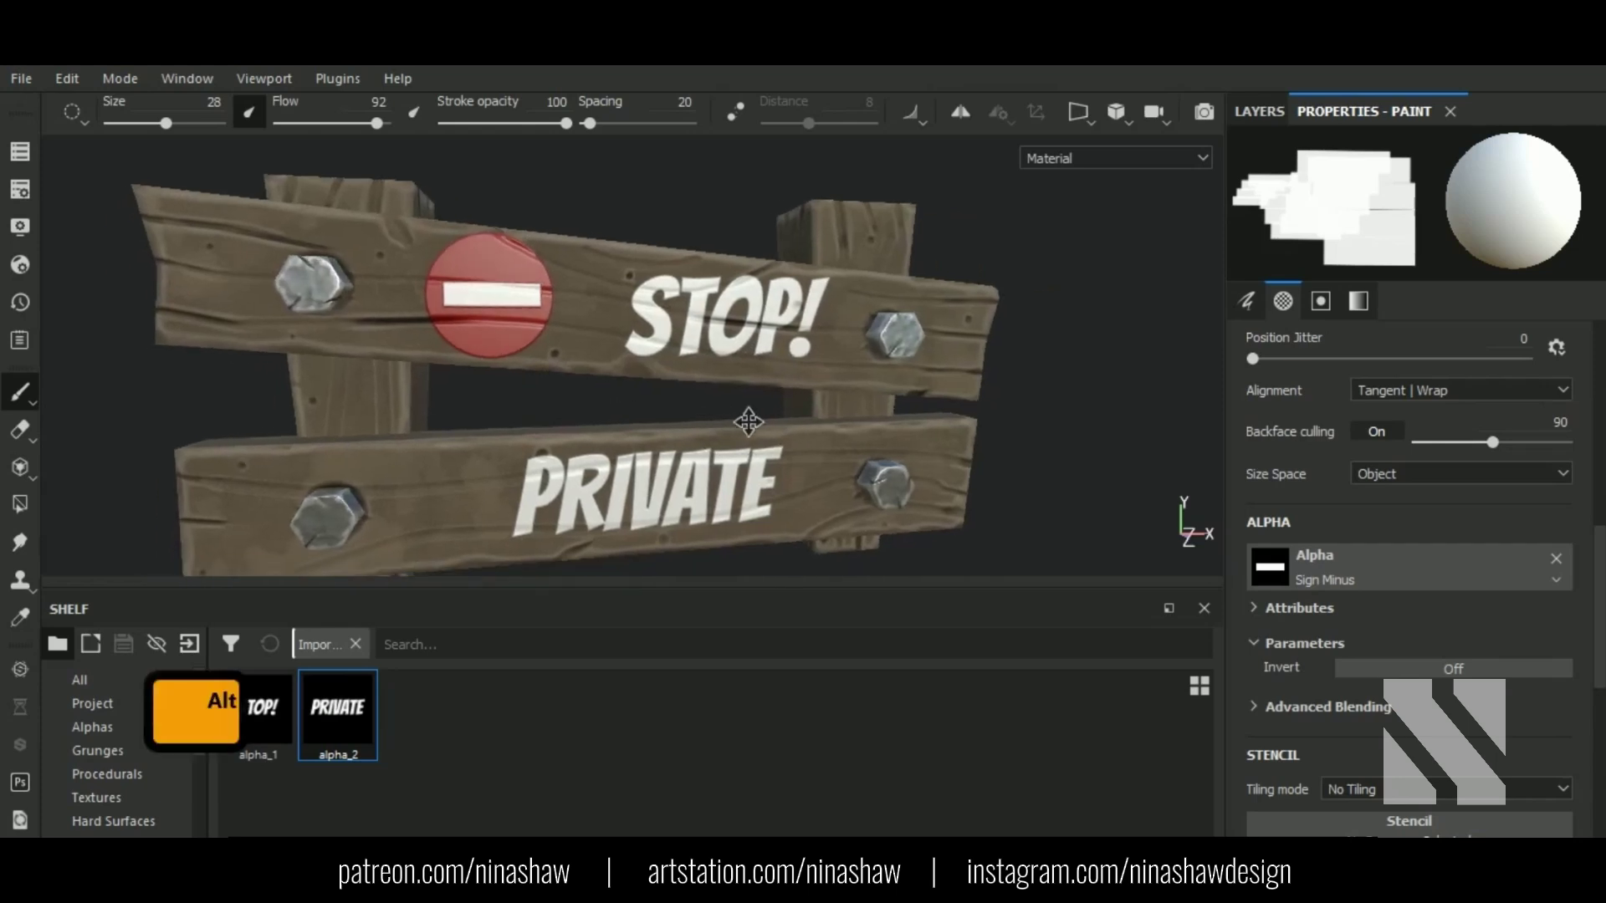
pyautogui.click(1246, 115)
pyautogui.click(1279, 206)
pyautogui.click(1376, 107)
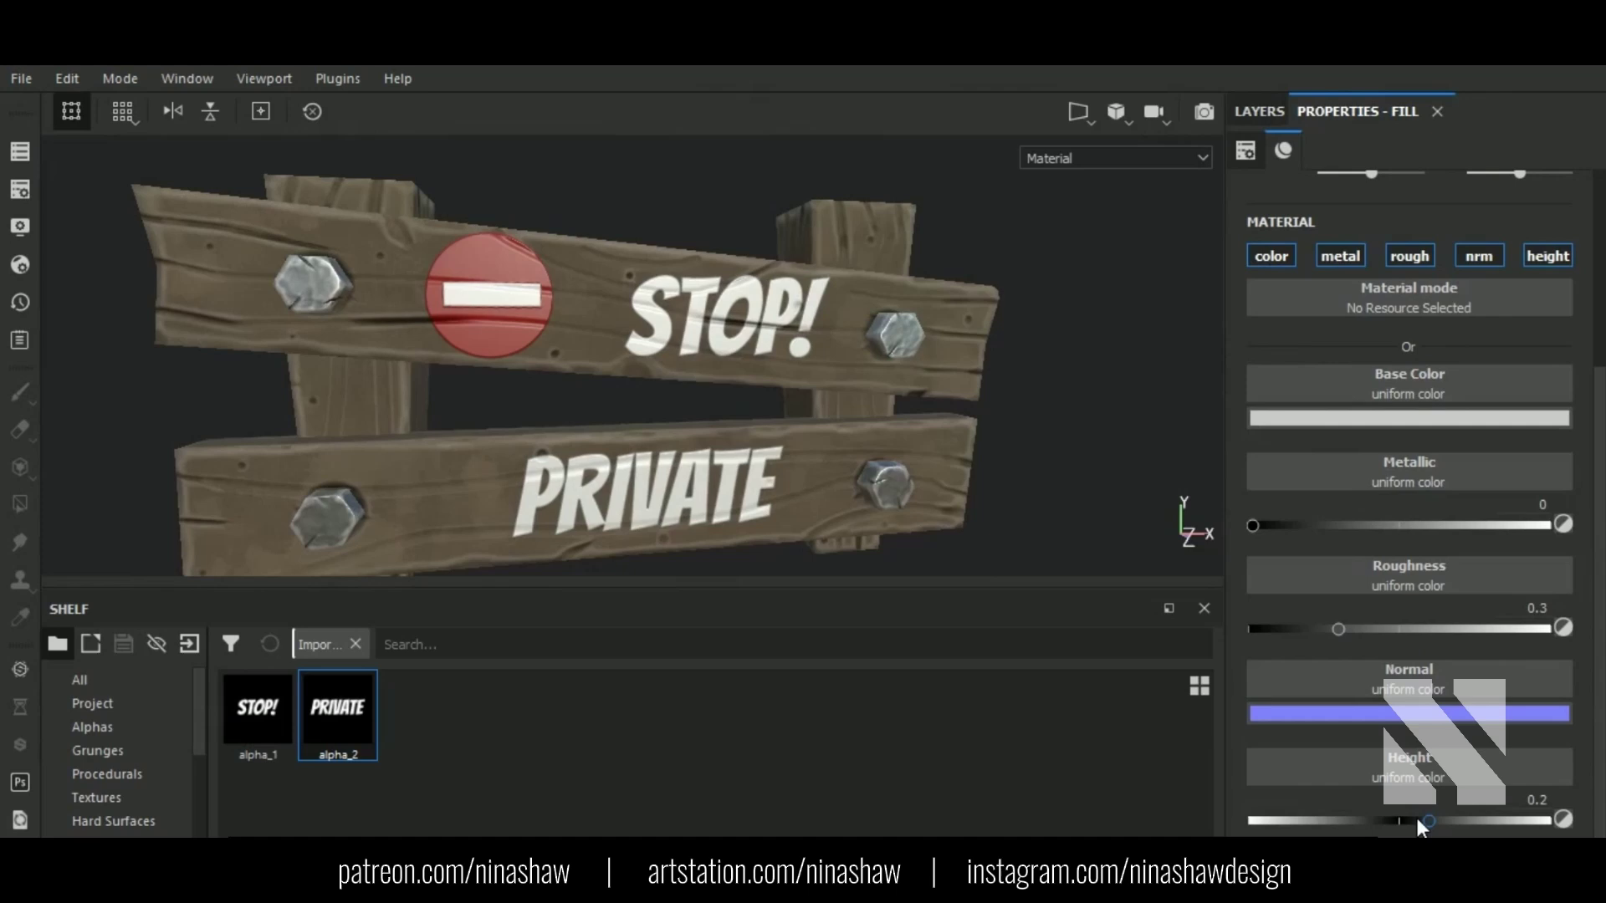
pyautogui.moveTo(1425, 821); pyautogui.dragTo(1414, 821)
pyautogui.press('Return')
# Step: Set the fill height of the red sign layer to 0.1
pyautogui.click(1264, 109)
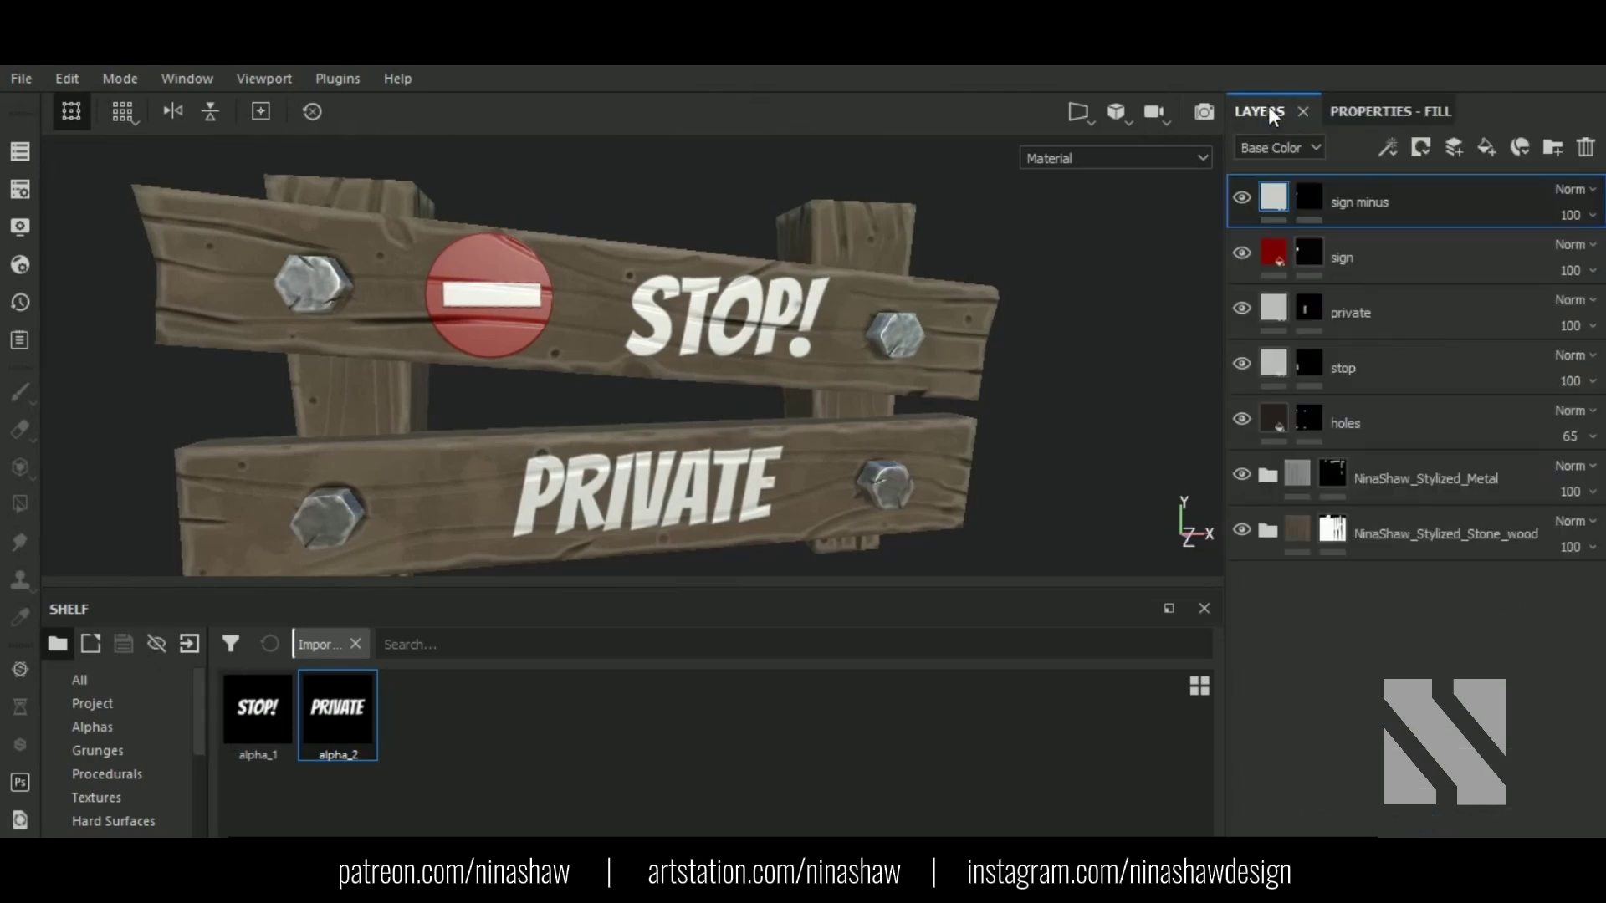
pyautogui.click(1284, 245)
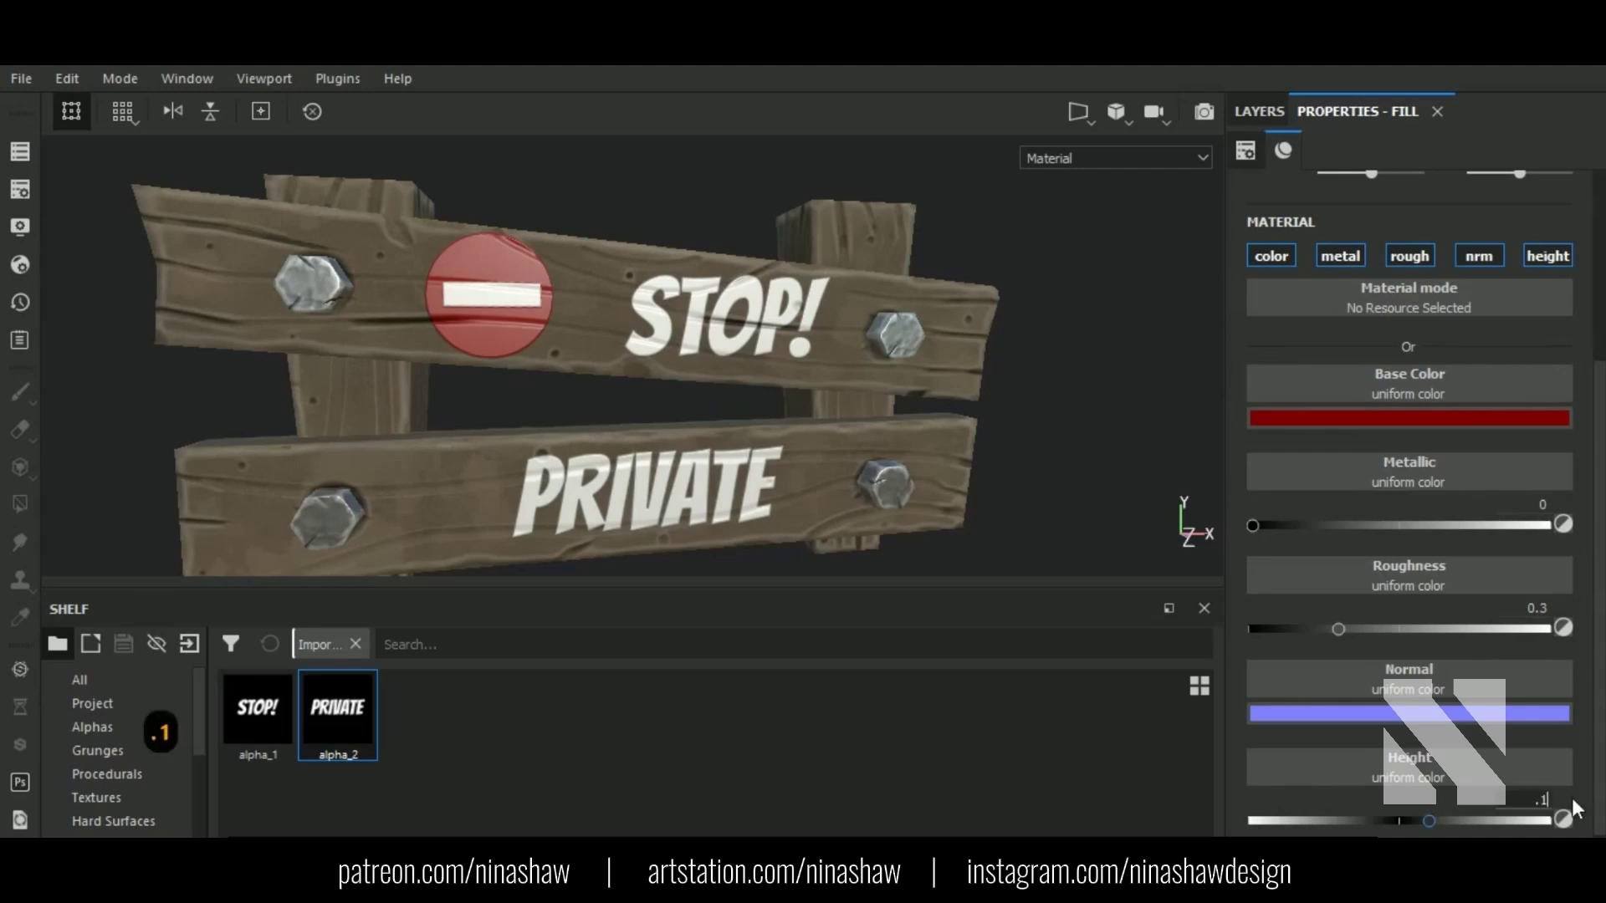
pyautogui.press('Return')
# Step: Set the roughness of the red sign layer's fill to 0.7
pyautogui.keyDown('alt'); pyautogui.moveTo(635, 468); pyautogui.dragTo(653, 403); pyautogui.keyUp('alt')
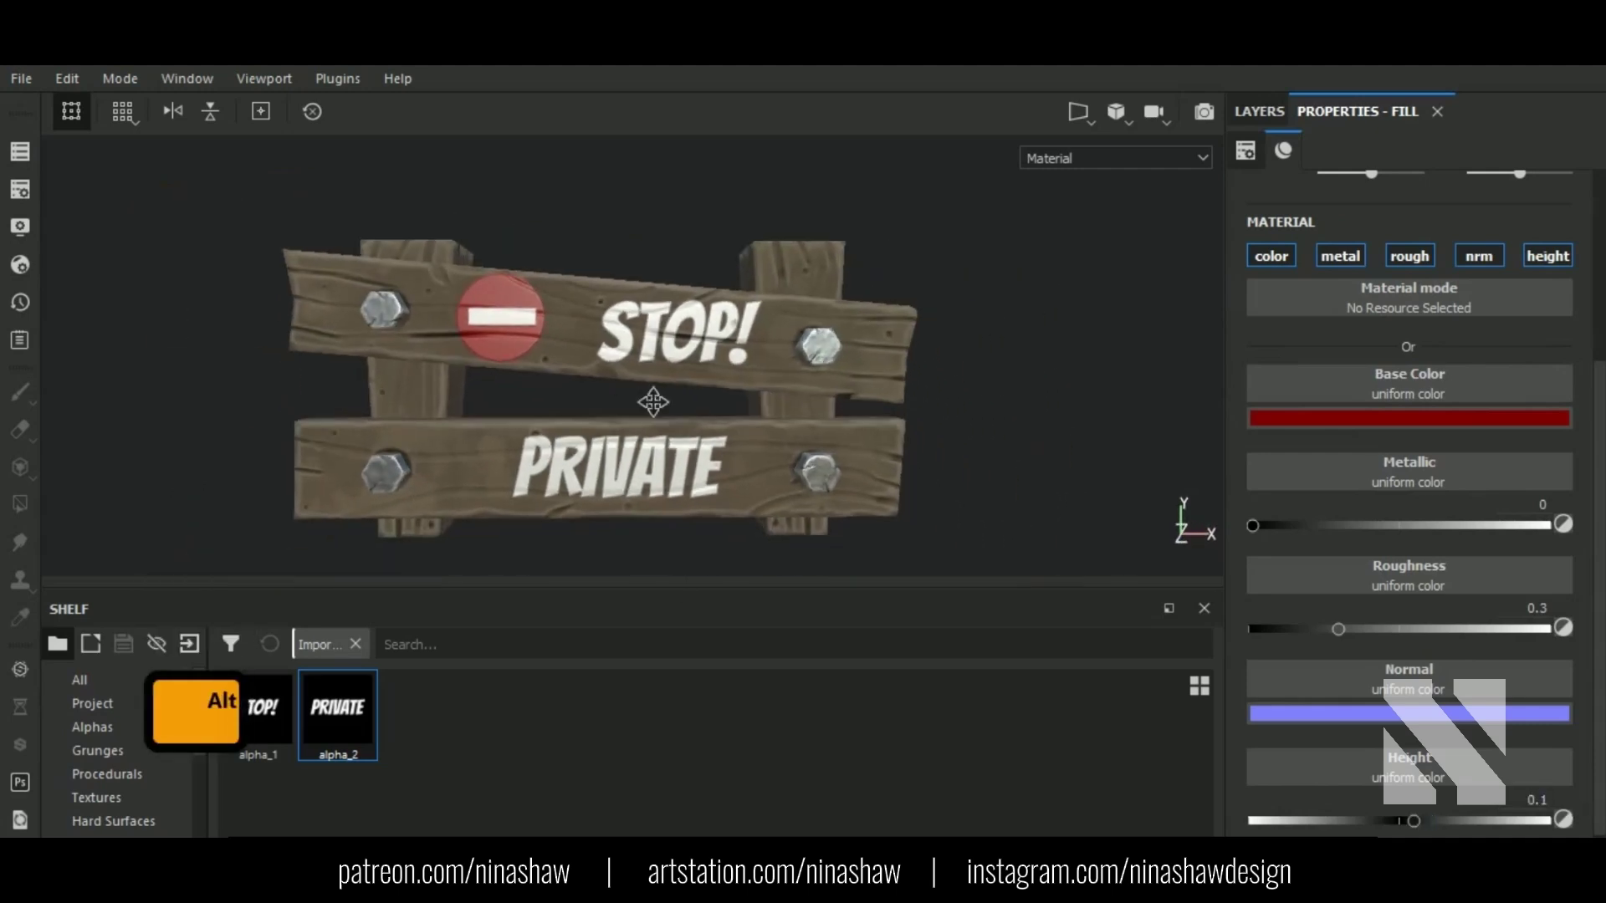
pyautogui.keyDown('alt'); pyautogui.moveTo(654, 403); pyautogui.dragTo(641, 394, button='middle'); pyautogui.keyUp('alt')
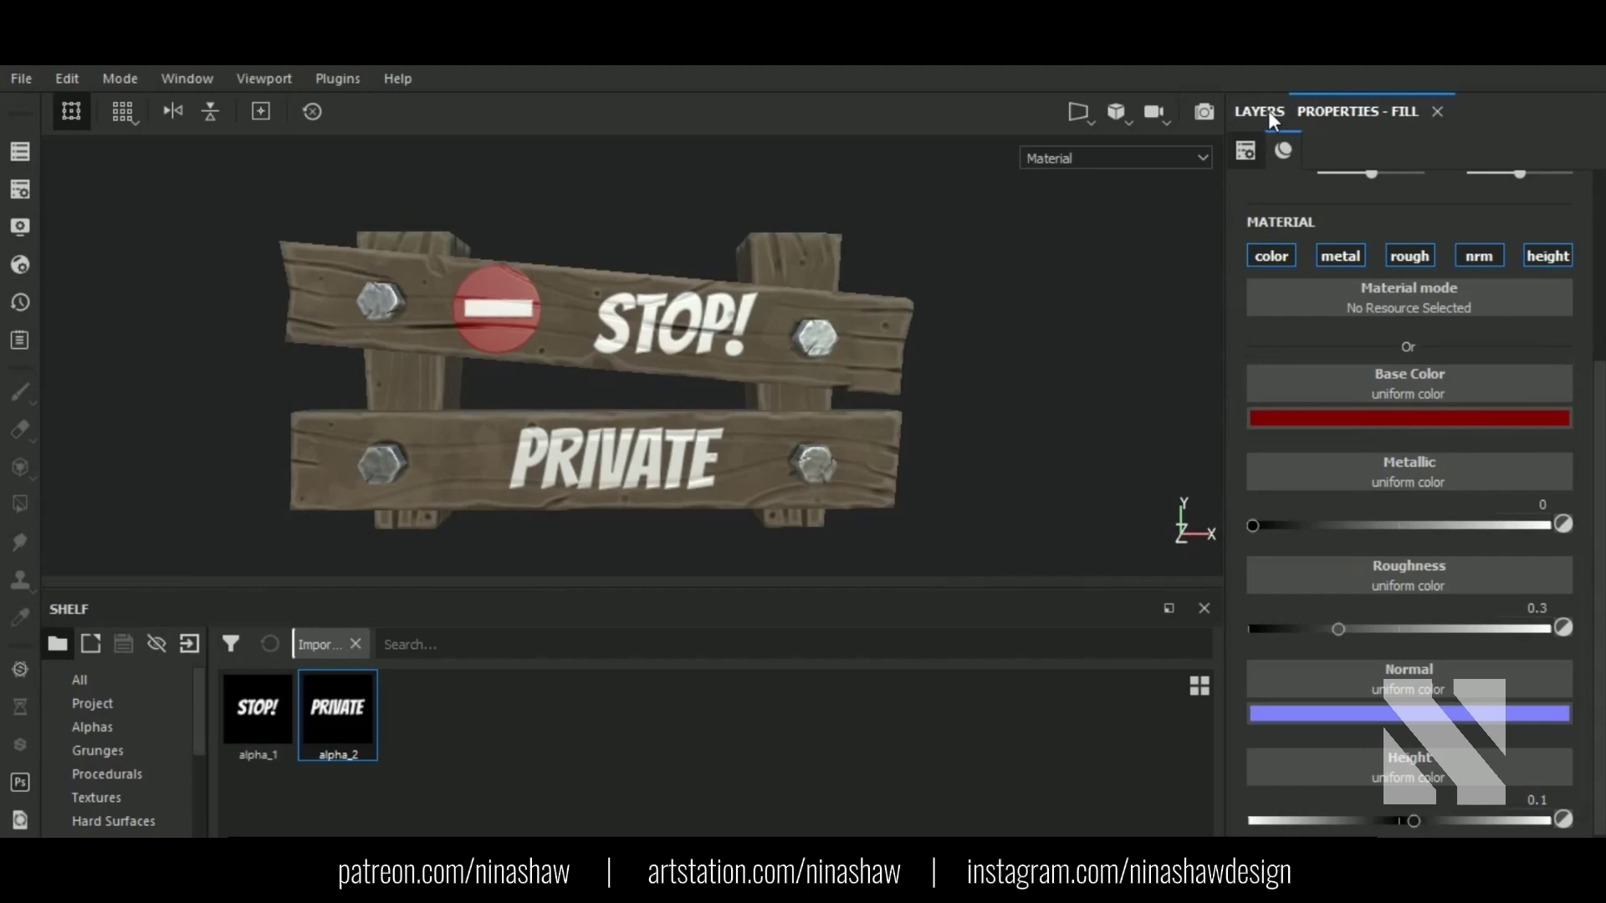
pyautogui.click(1466, 629)
pyautogui.write('.7')
pyautogui.press('Return')
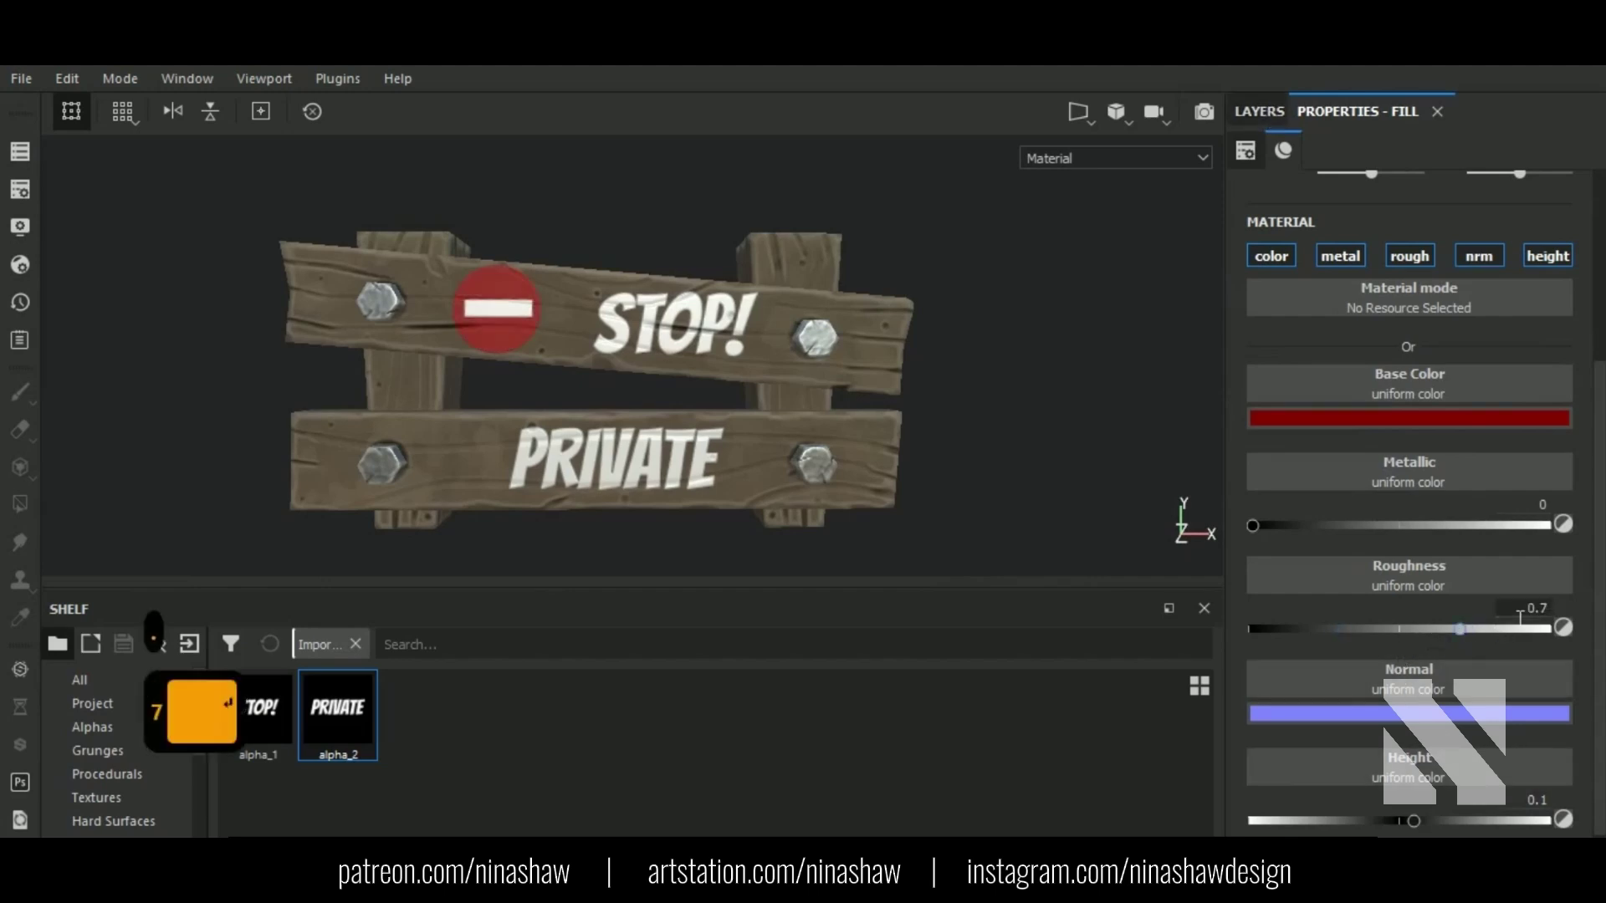
# Step: Set the roughness of the sign minus layer's fill to 0.7
pyautogui.click(1254, 100)
pyautogui.click(1291, 193)
pyautogui.click(1381, 107)
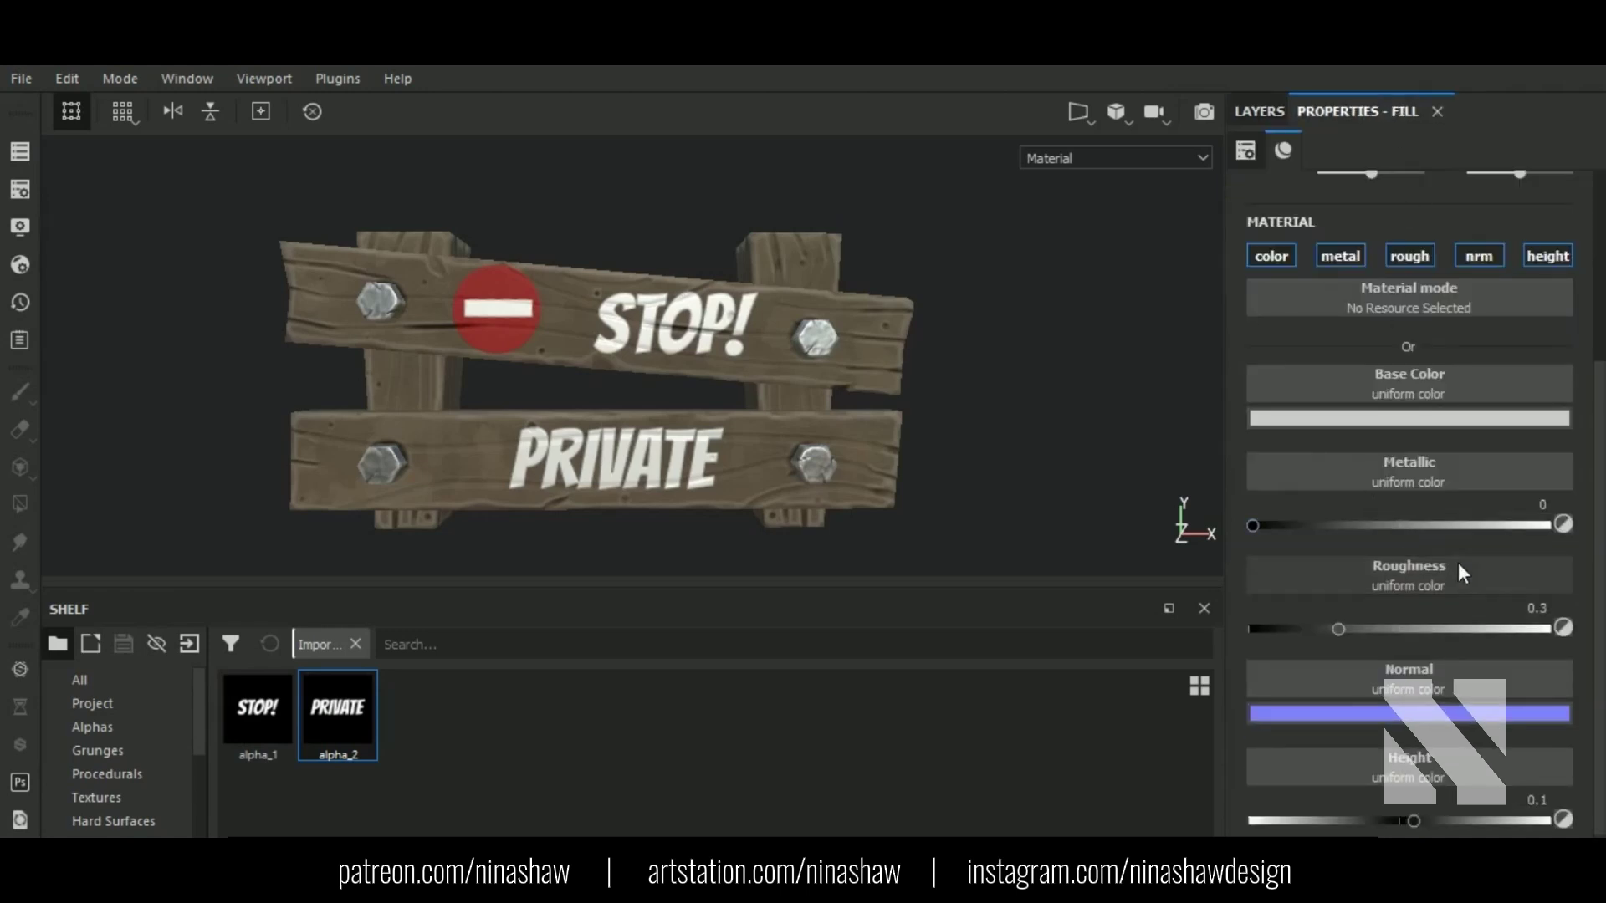
pyautogui.write('.7')
pyautogui.press('Return')
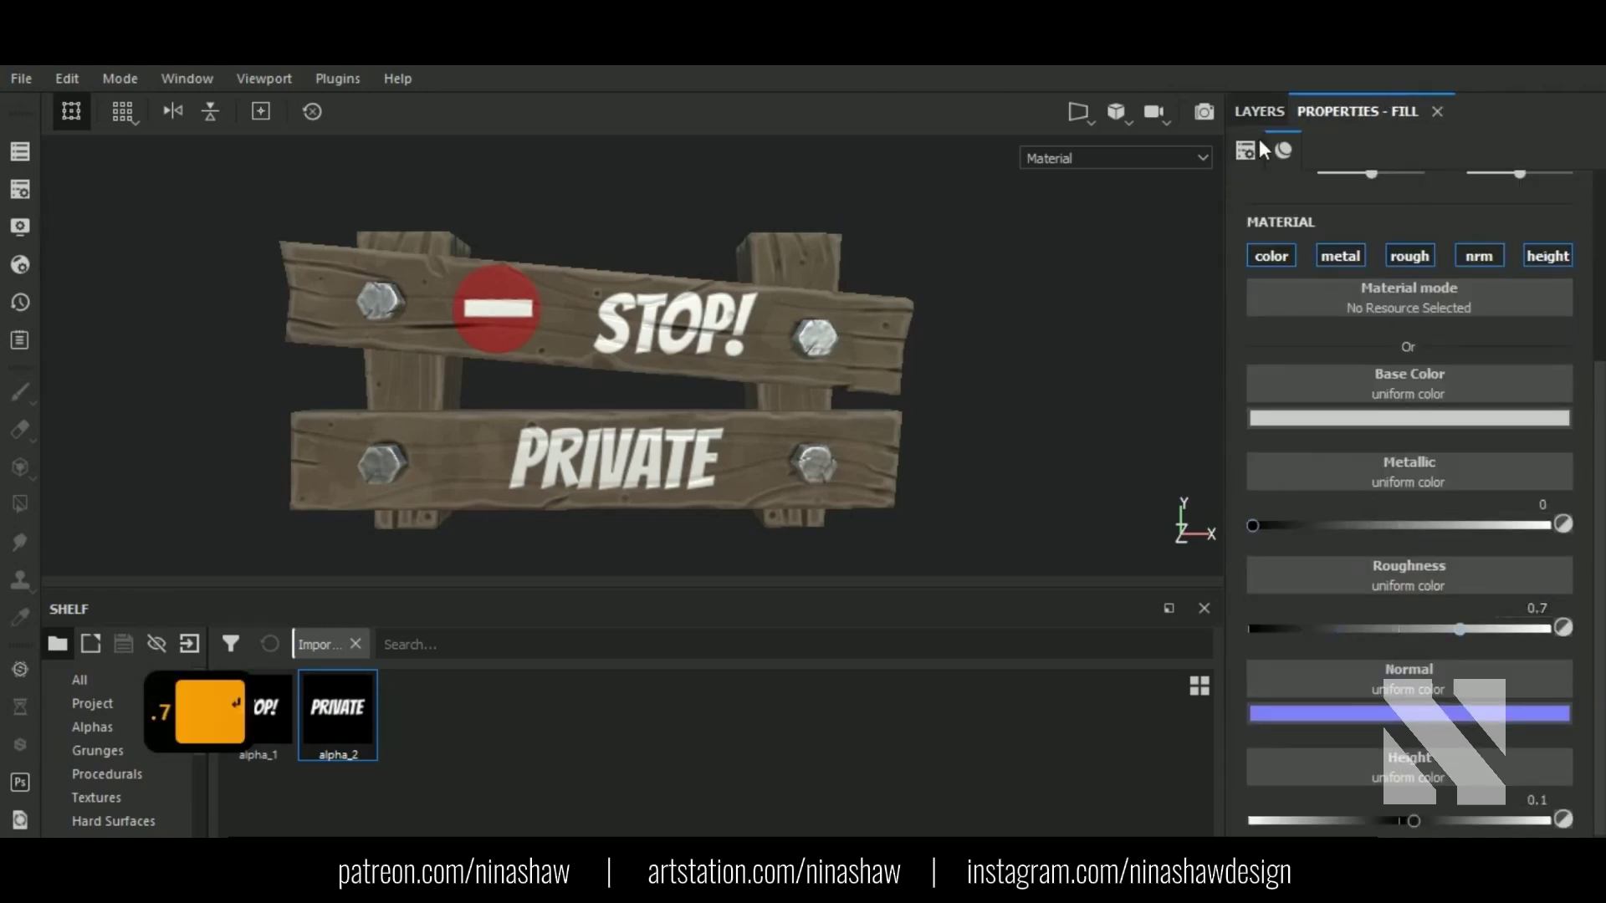
# Step: Set the roughness of the private layer's fill to 0.7
pyautogui.click(1258, 110)
pyautogui.click(1269, 312)
pyautogui.click(1360, 113)
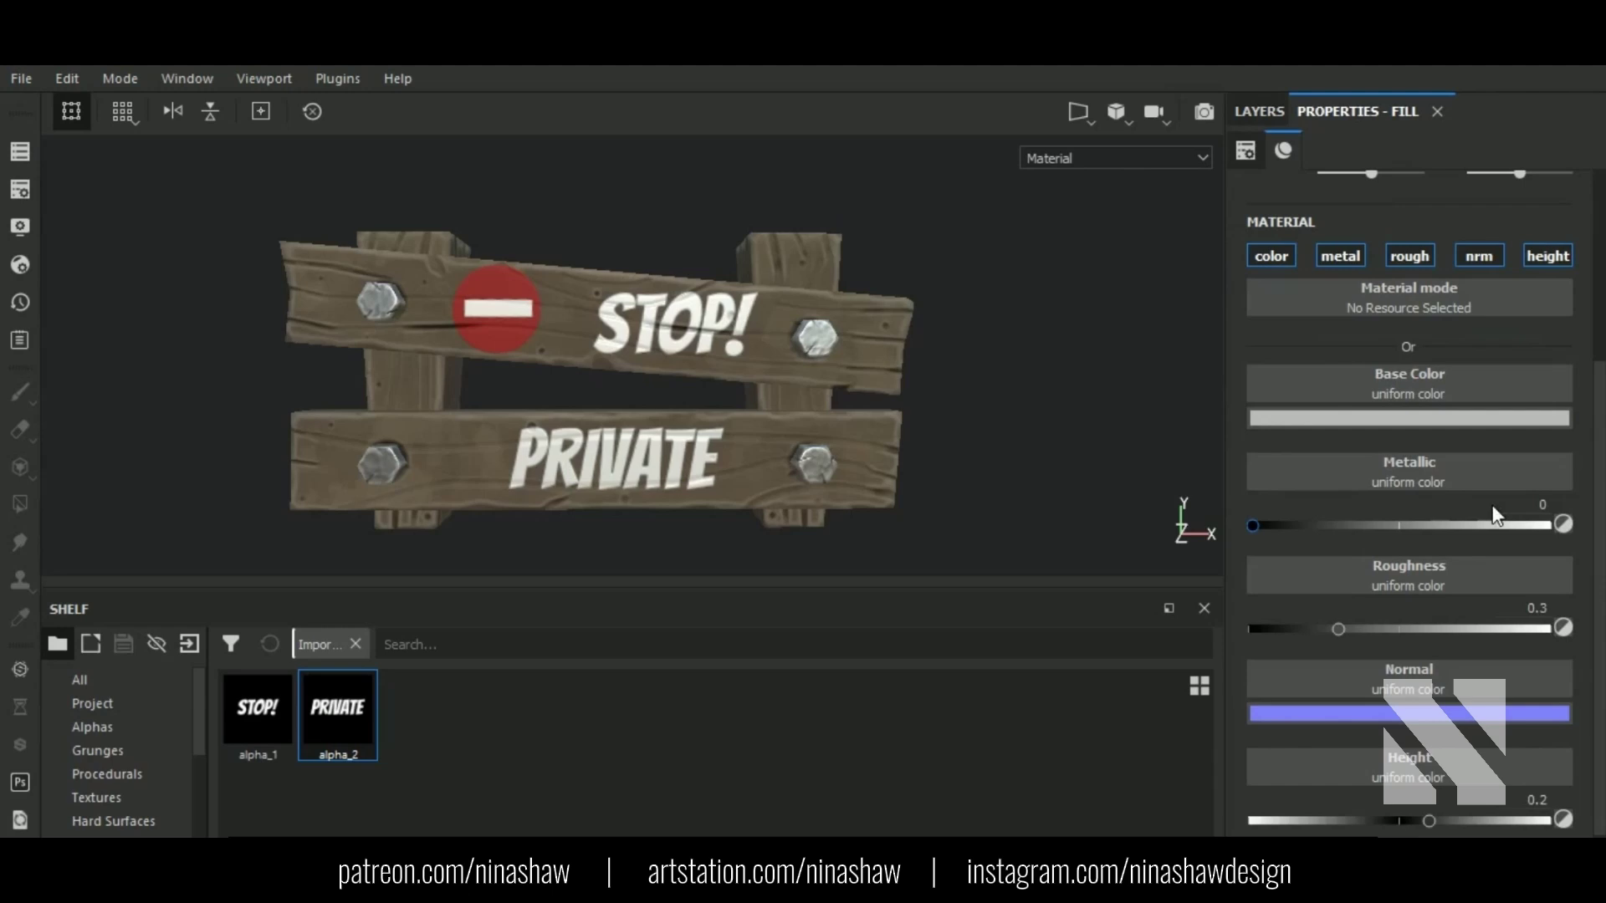
pyautogui.click(1536, 609)
pyautogui.press('Return')
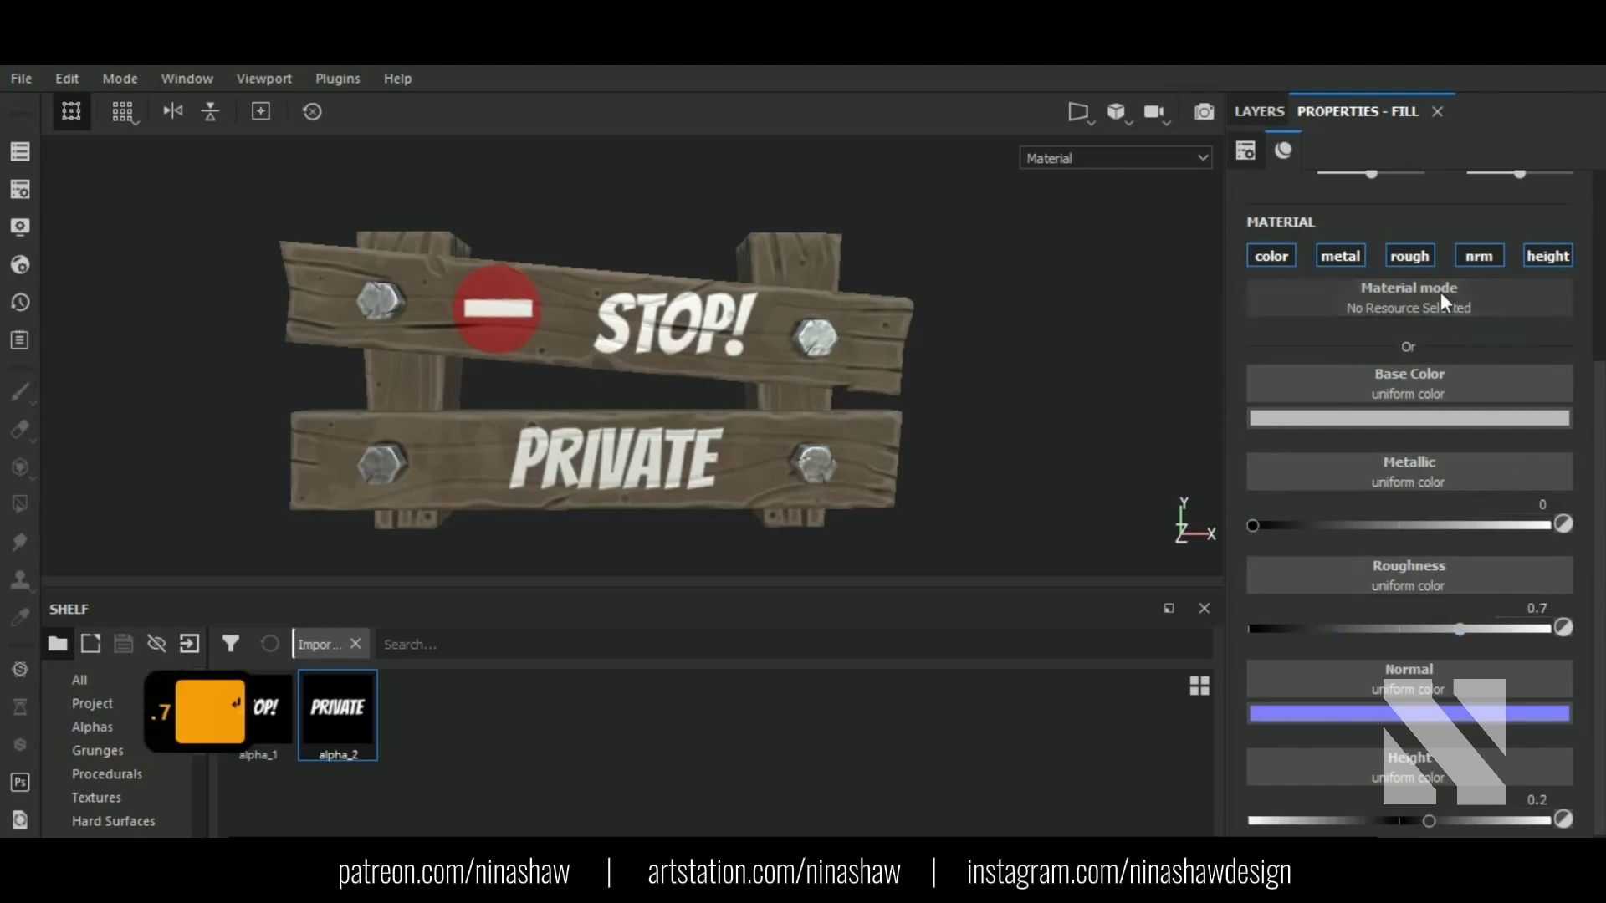
# Step: Set the roughness of the stop layer's fill to 0.7
pyautogui.click(1258, 111)
pyautogui.click(1278, 342)
pyautogui.click(1359, 113)
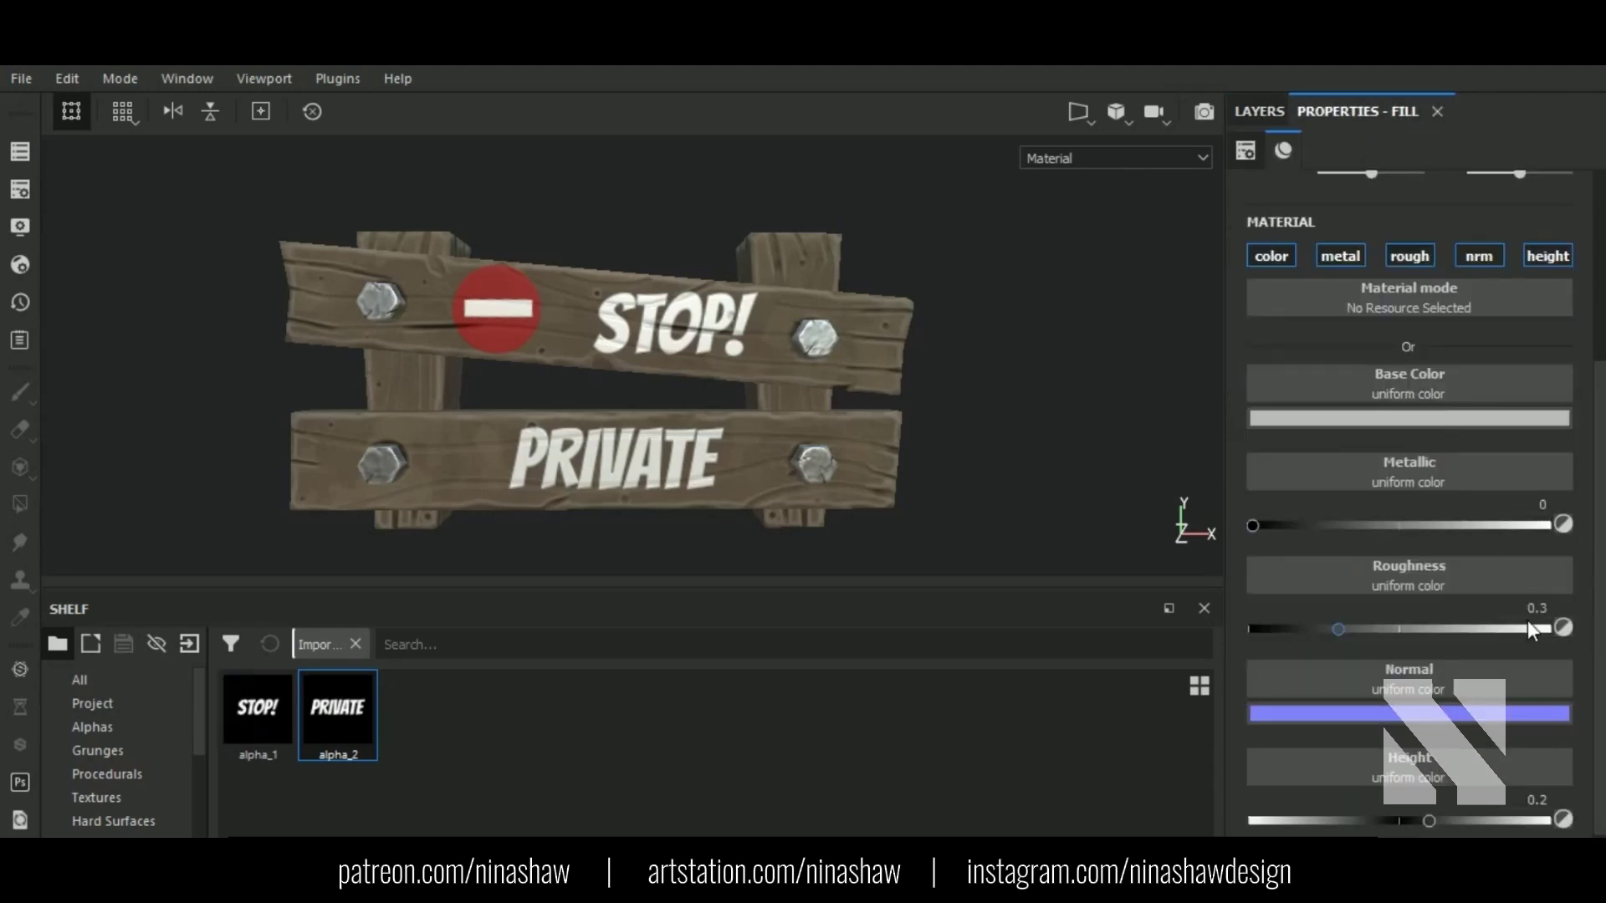
pyautogui.press('Return')
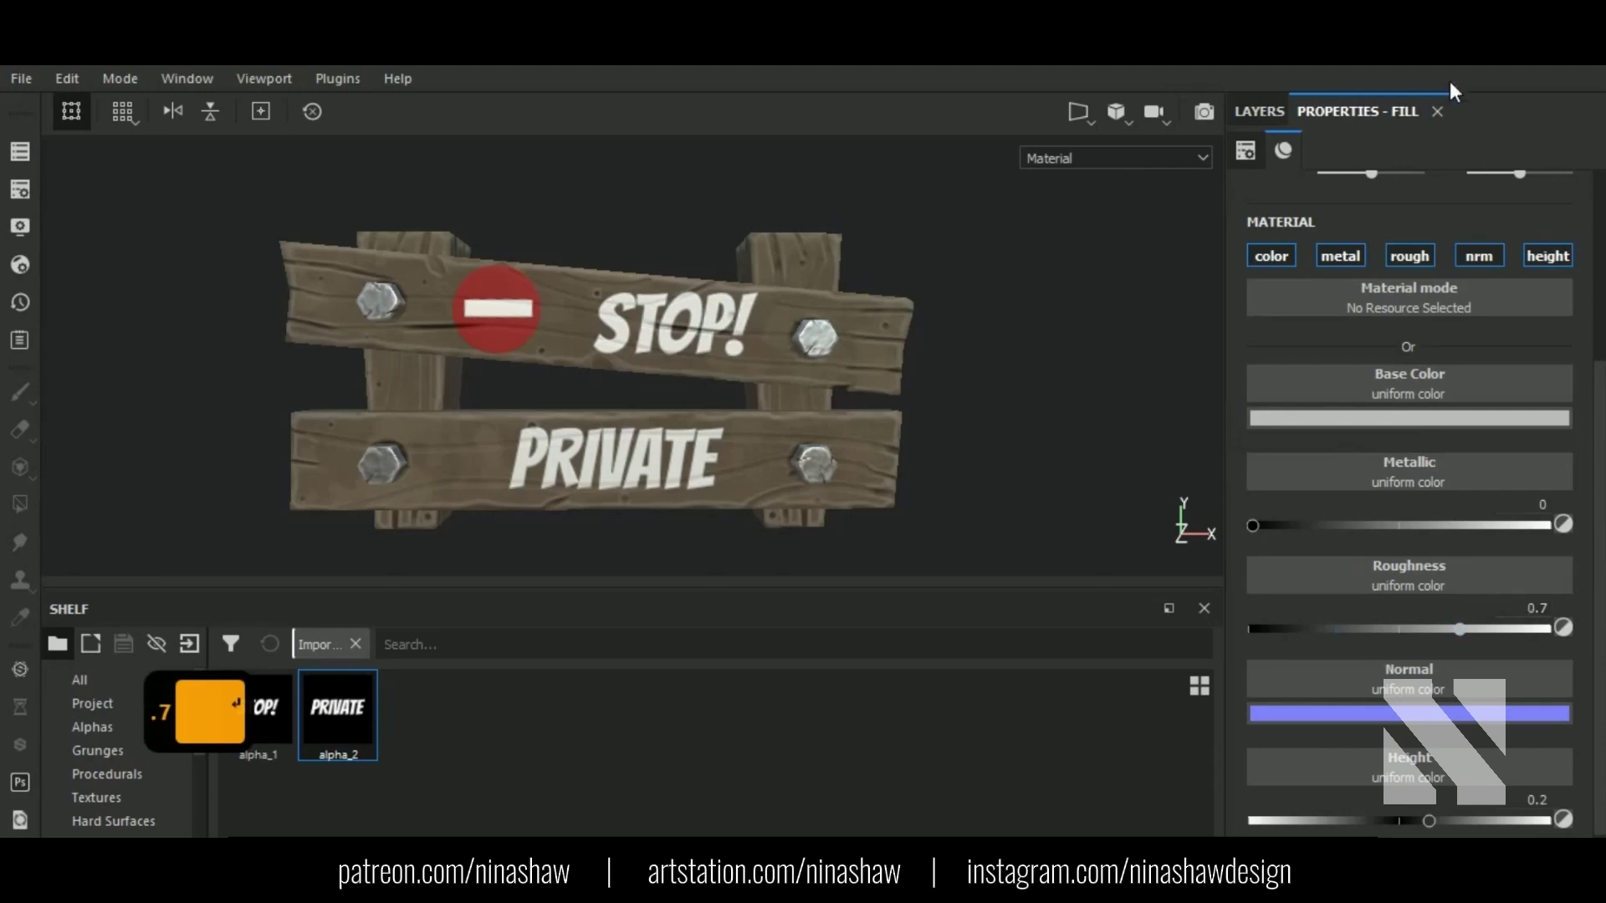
# Step: Duplicate the private layer and clear the copy's mask
pyautogui.click(1259, 110)
pyautogui.click(1363, 314)
pyautogui.rightClick(1380, 308)
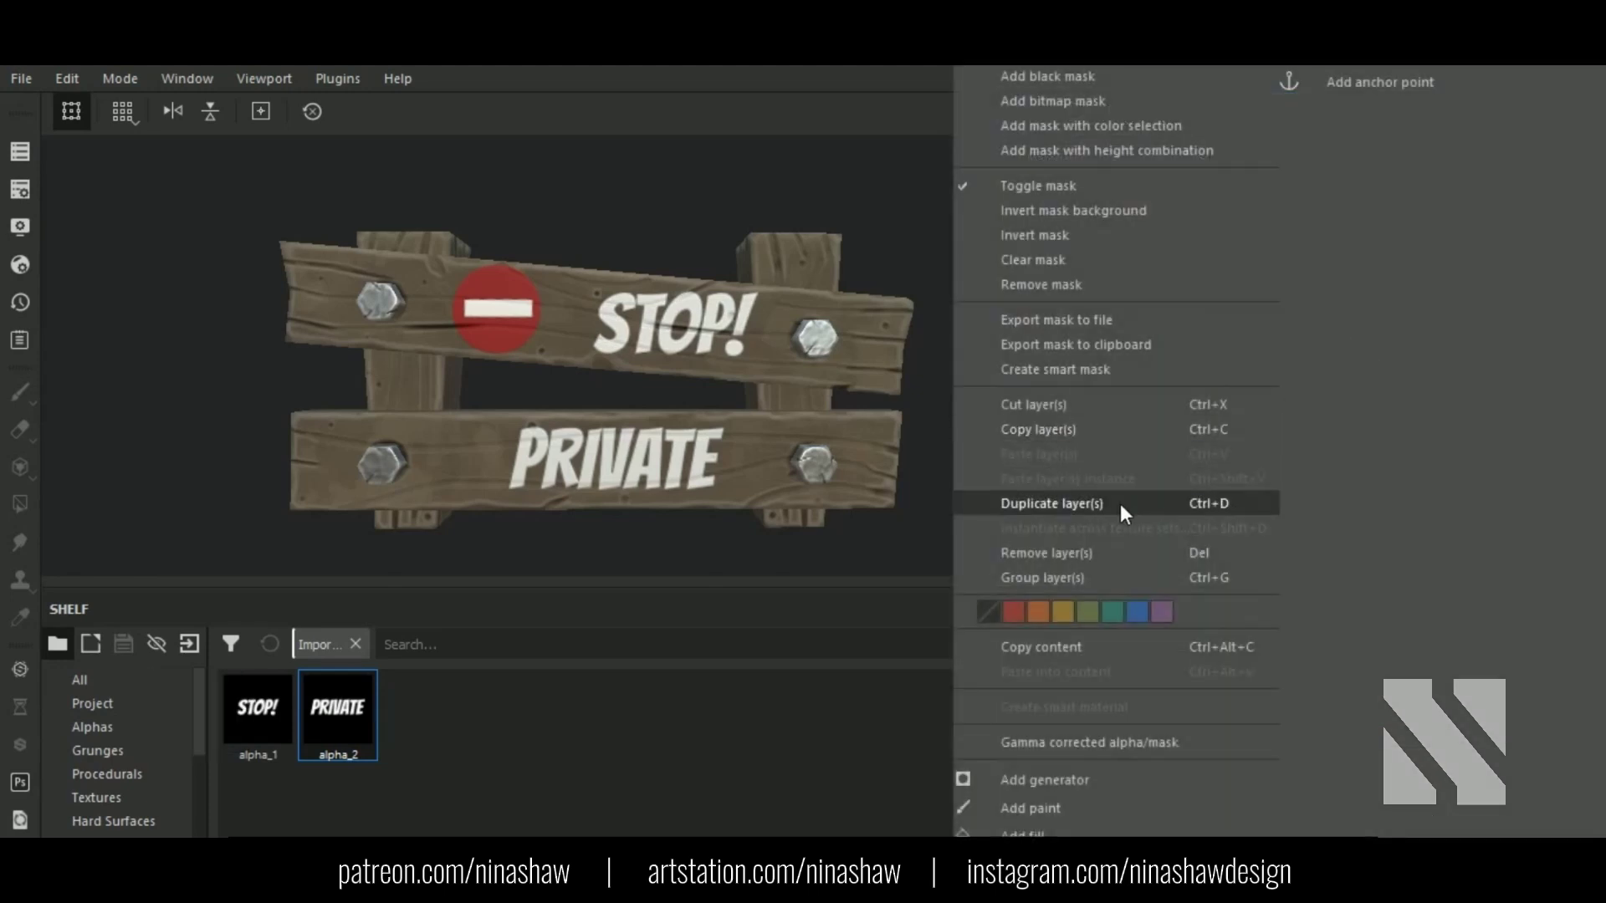
pyautogui.click(1121, 504)
pyautogui.rightClick(1302, 331)
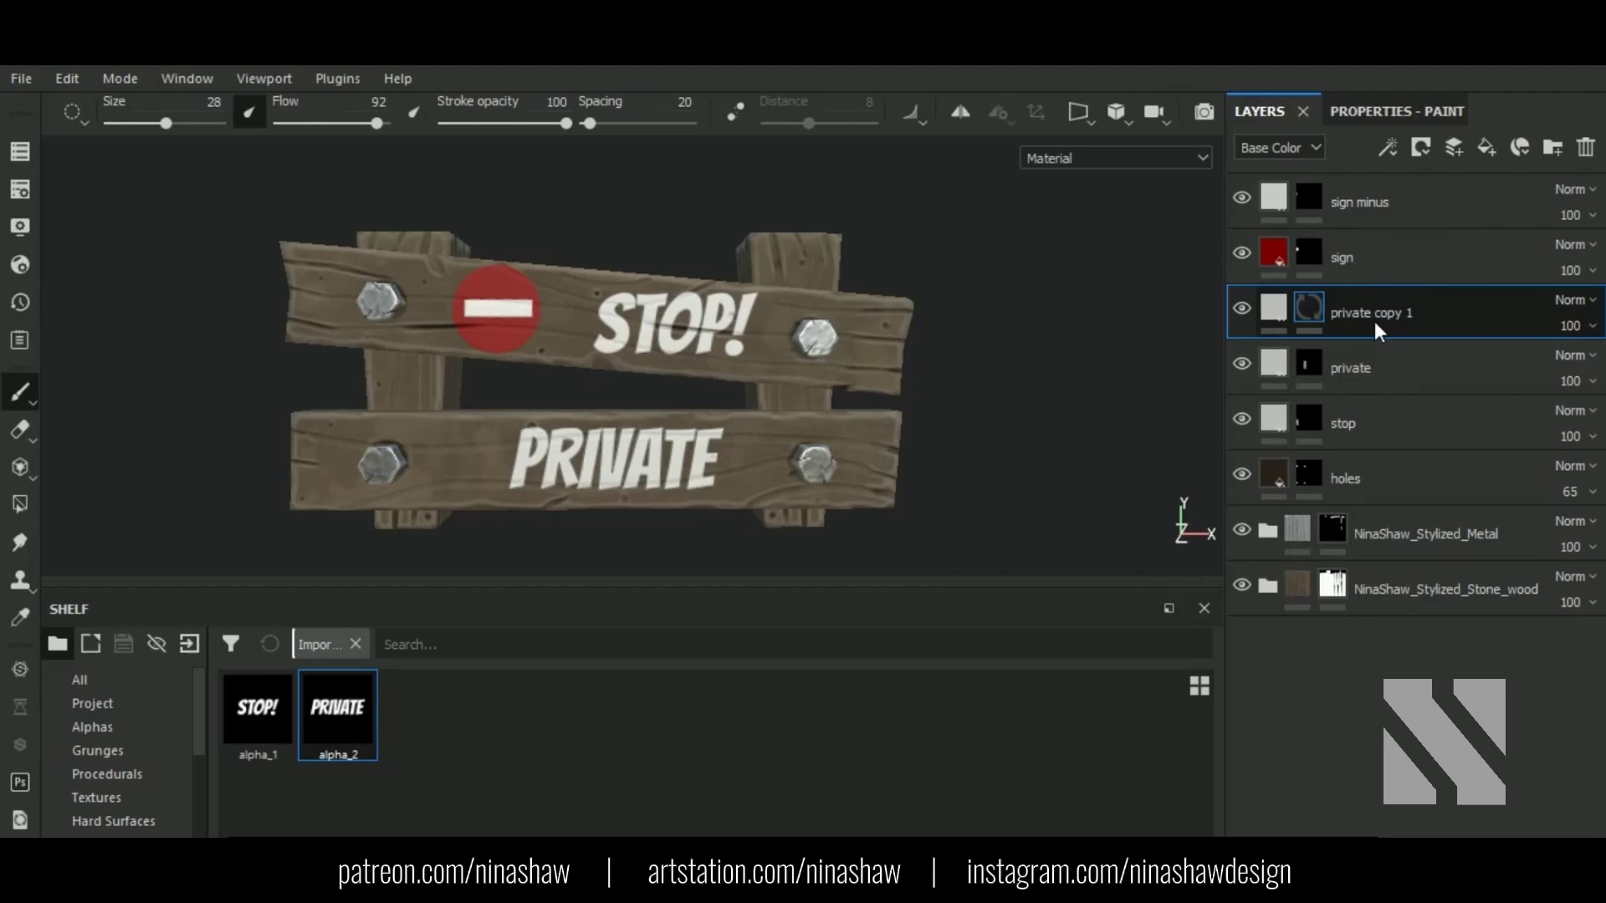
# Step: Rename the duplicated private layer as ink splash
pyautogui.doubleClick(1375, 316)
pyautogui.write('ink')
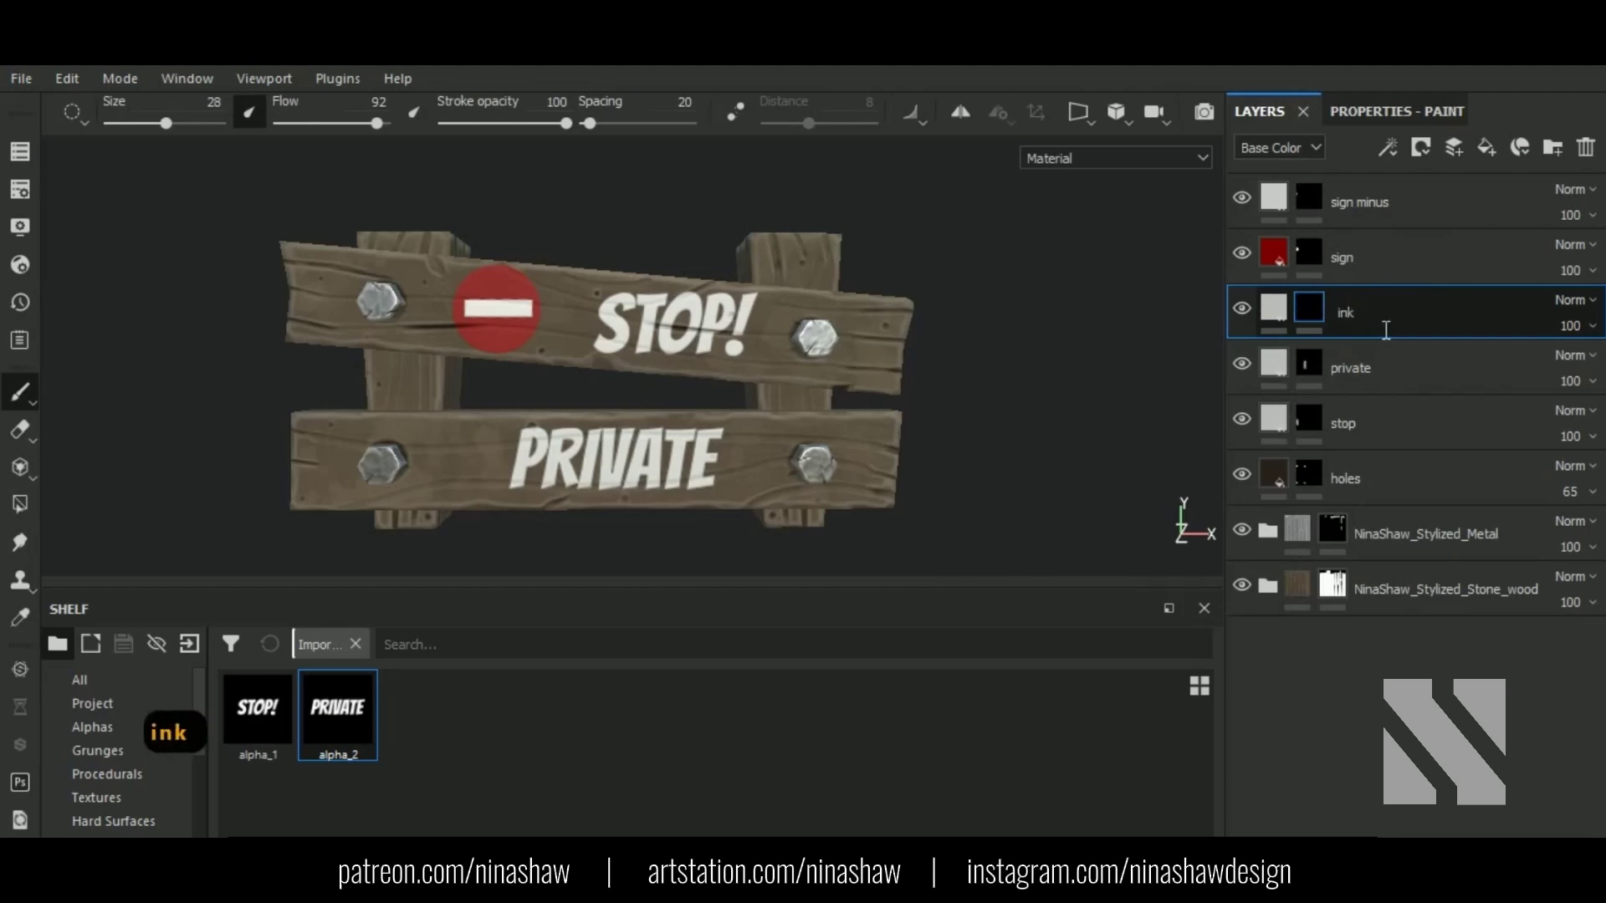
pyautogui.write(' splash')
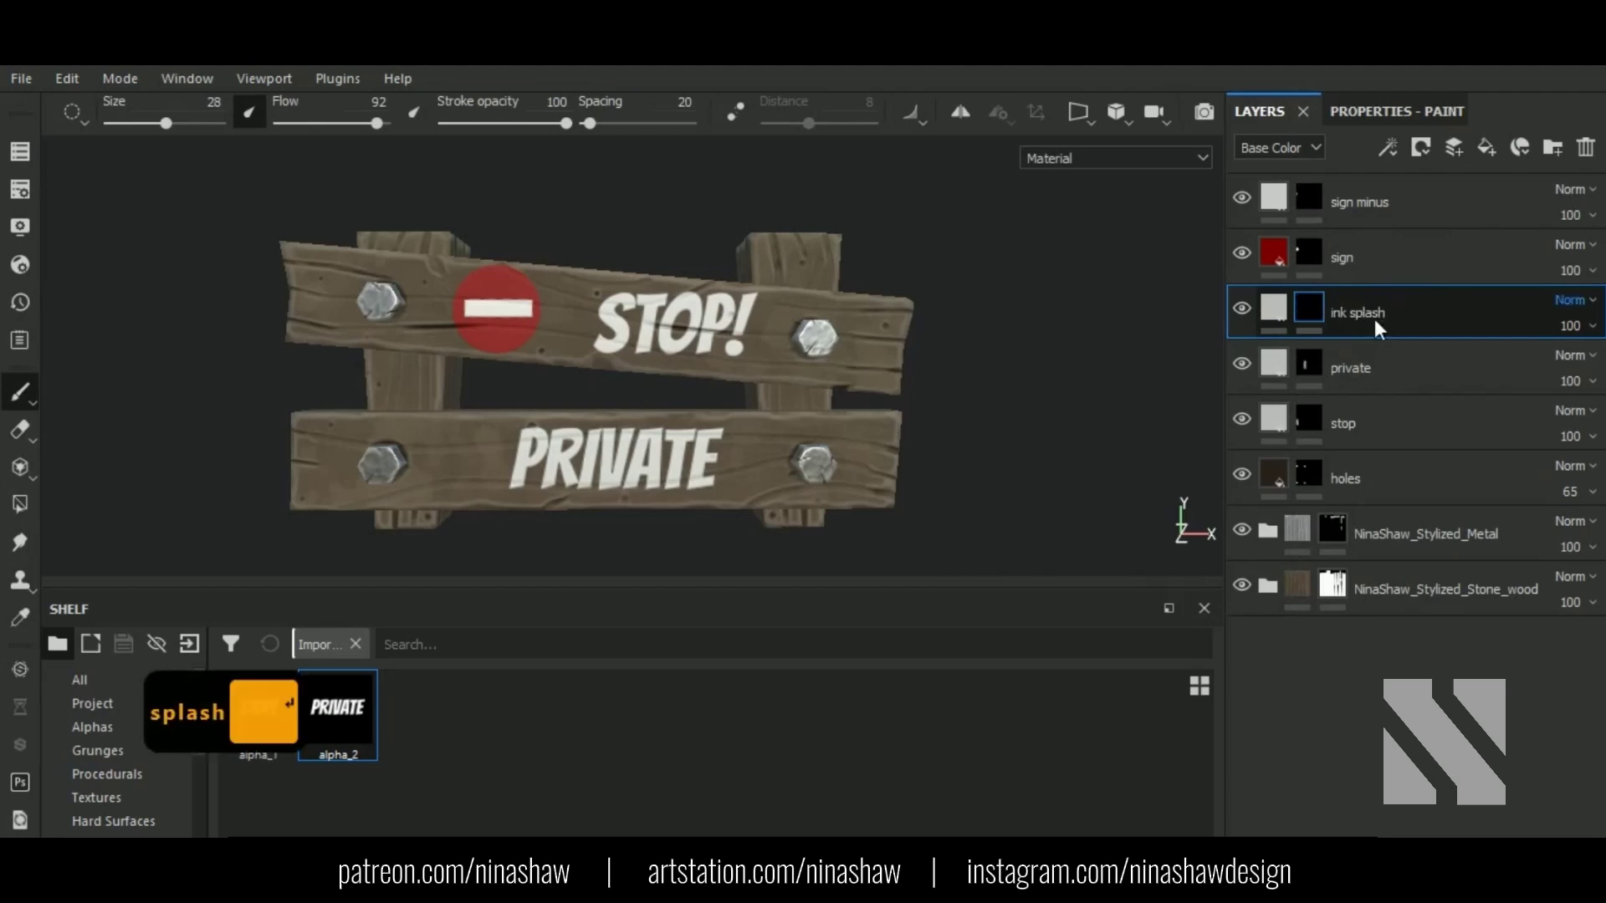
pyautogui.press('Return')
# Step: Search the alphas for "ink" and look through them for a suitable splatter shape
pyautogui.click(167, 727)
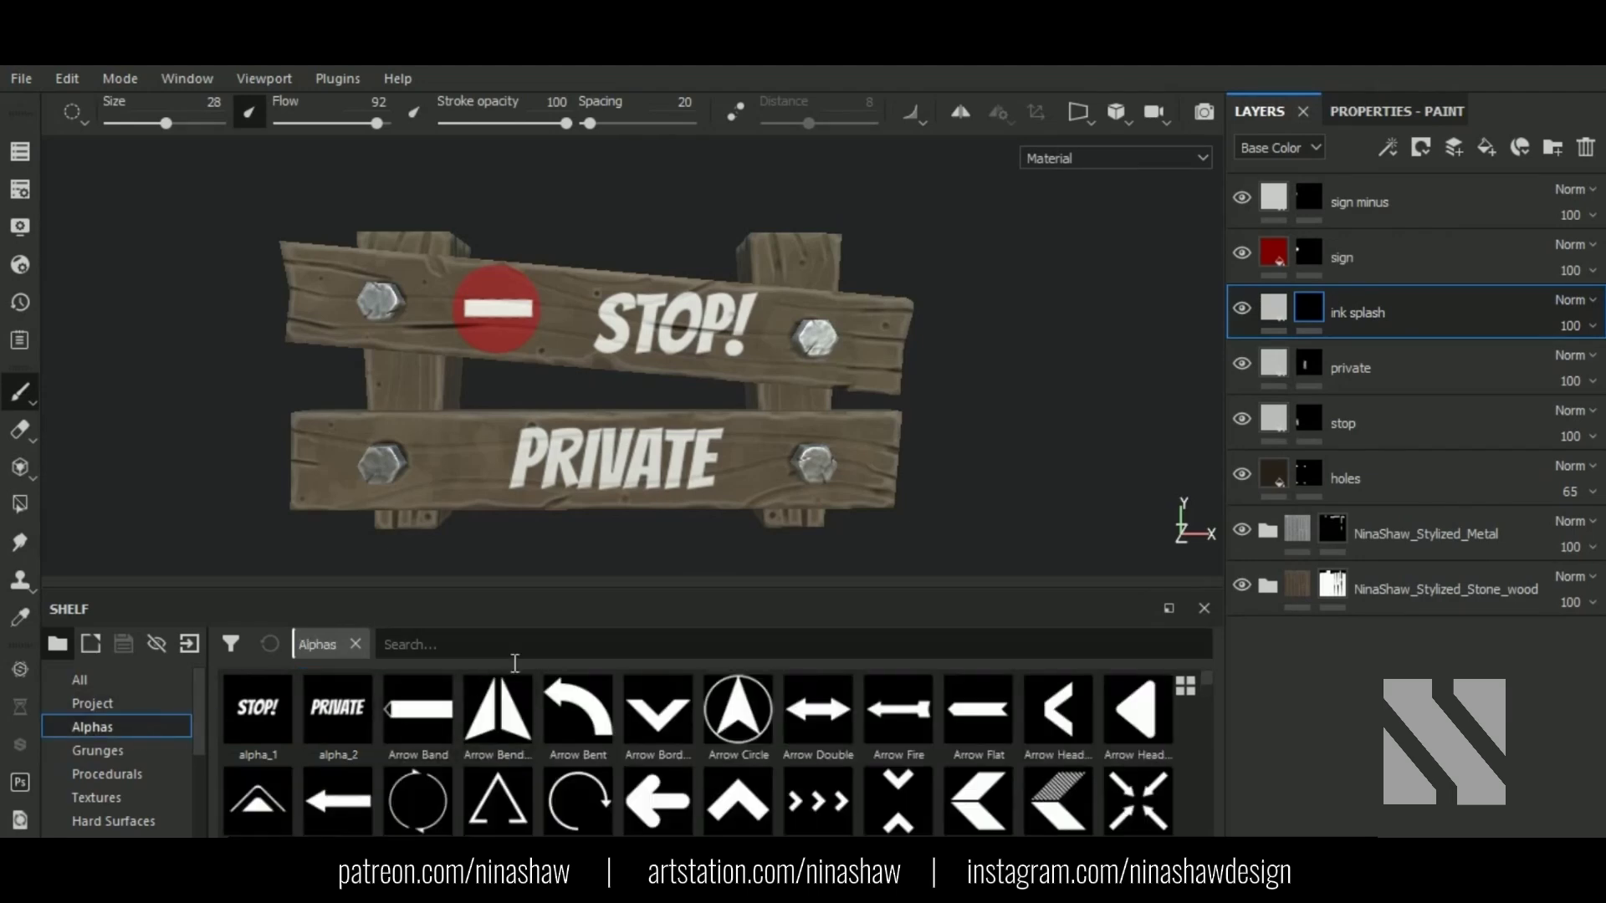
pyautogui.write('inks')
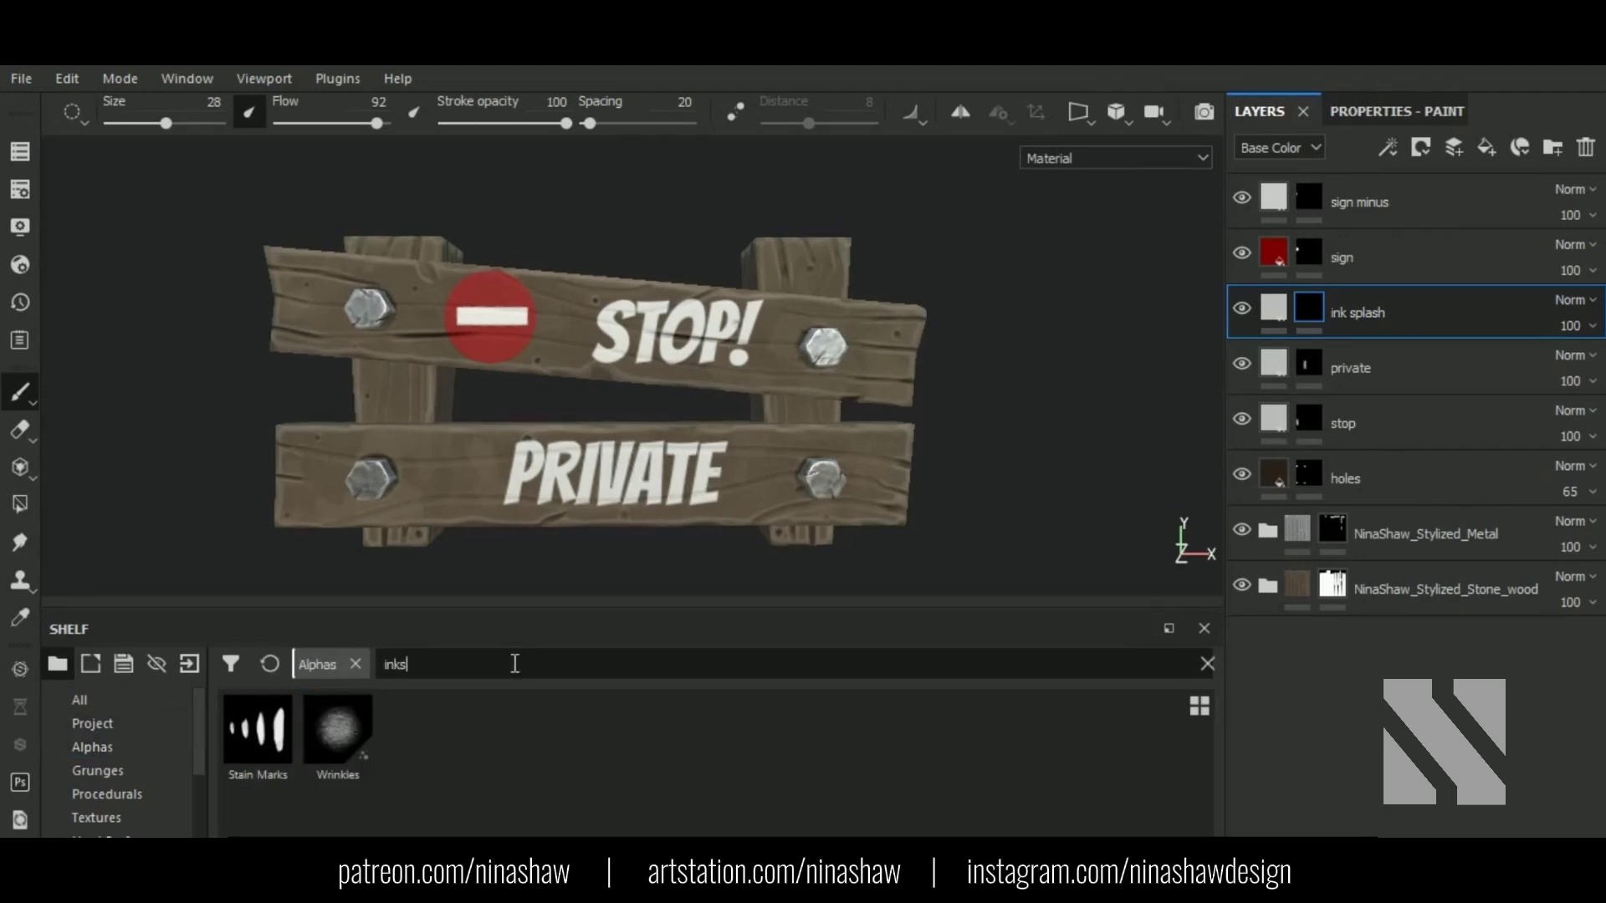
pyautogui.press('BackSpace')
pyautogui.scroll(-3, 715, 757)
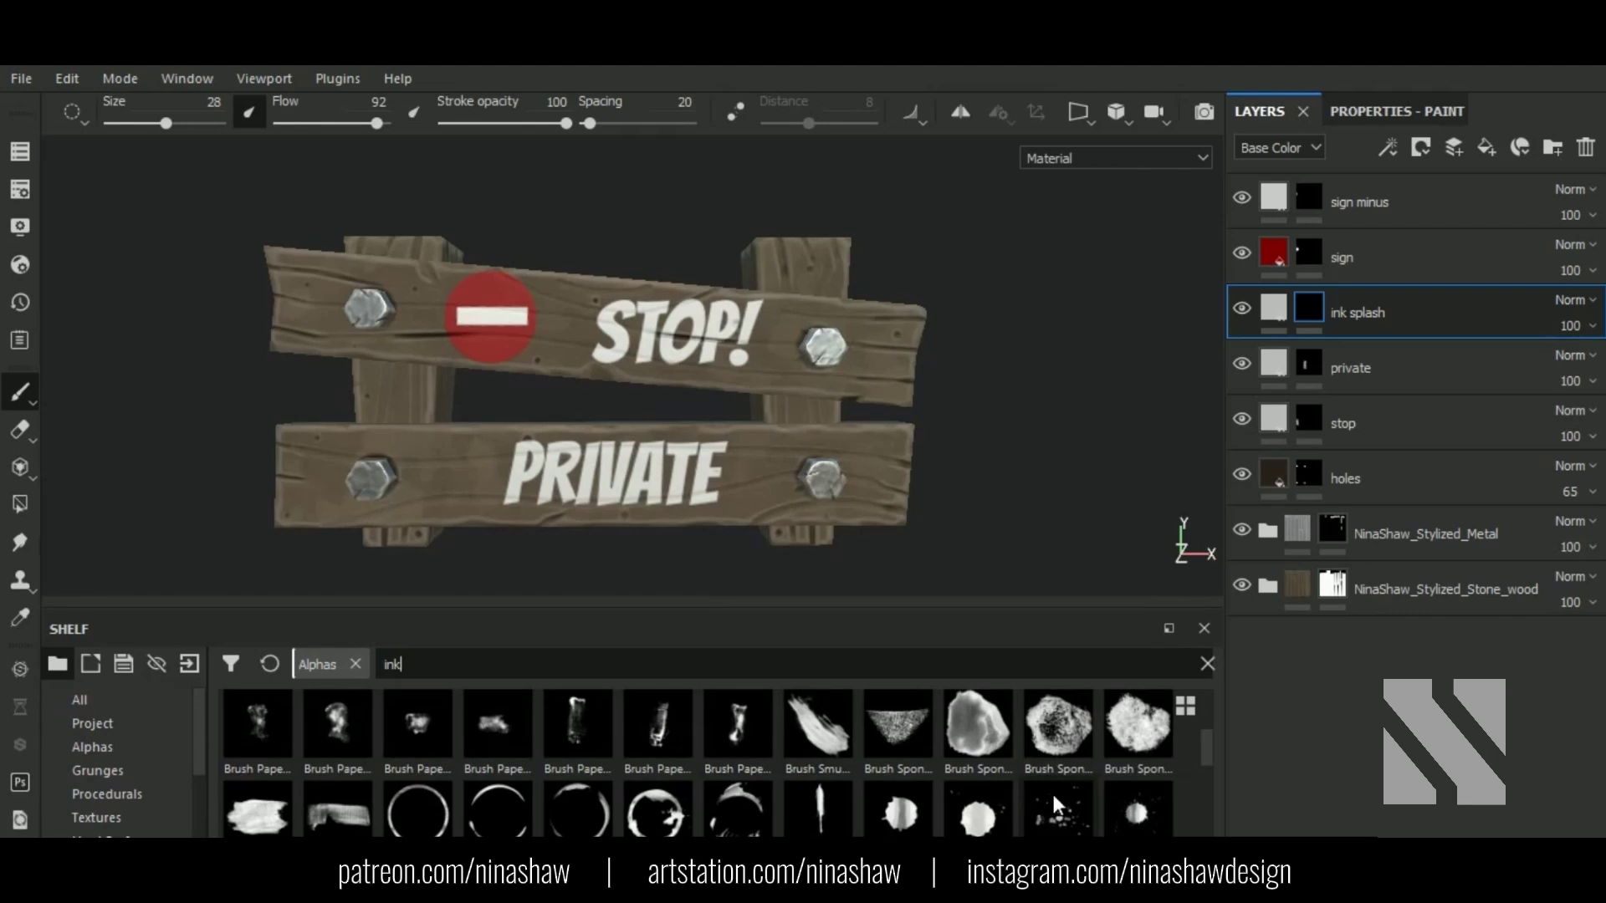
pyautogui.moveTo(1062, 808)
pyautogui.moveTo(792, 616); pyautogui.dragTo(801, 482)
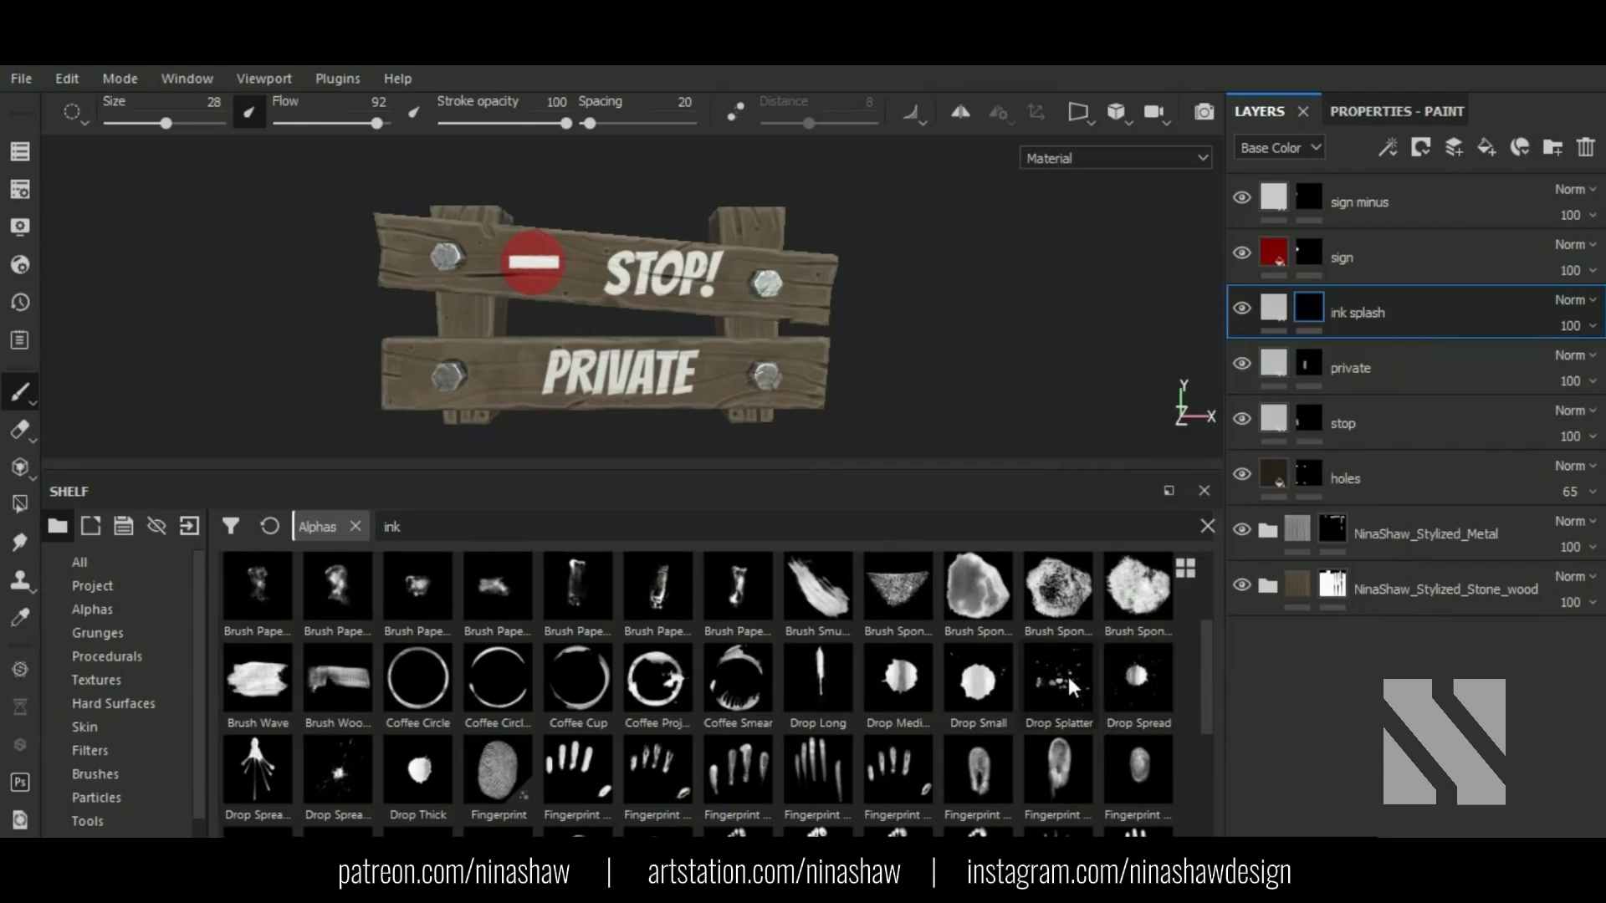
pyautogui.scroll(-3, 1067, 676)
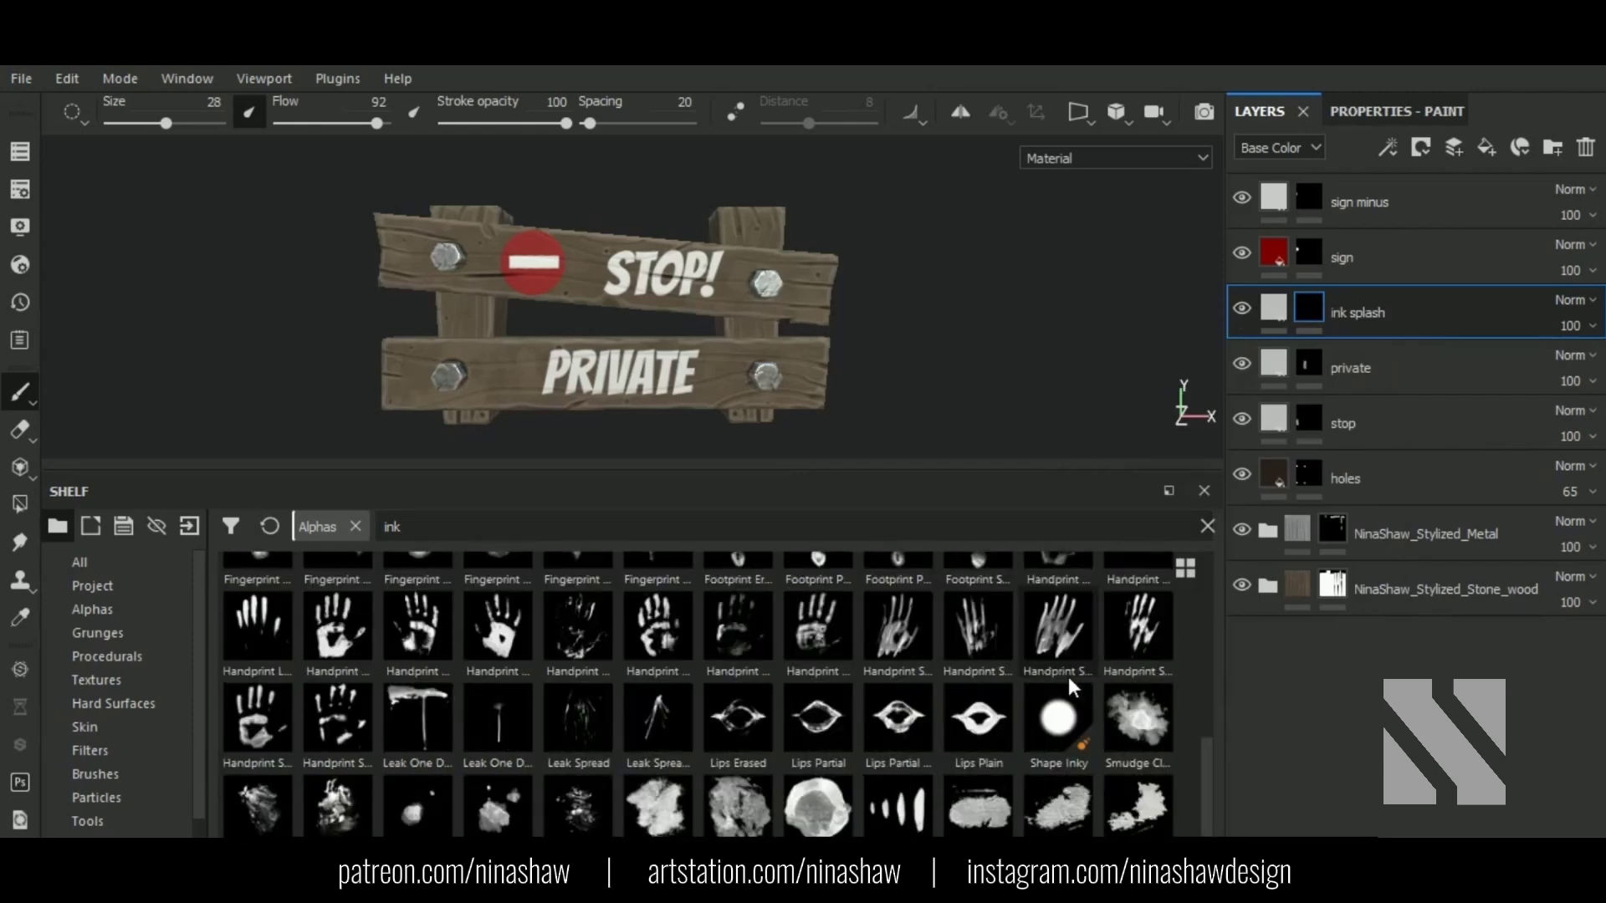
pyautogui.scroll(-1, 1067, 688)
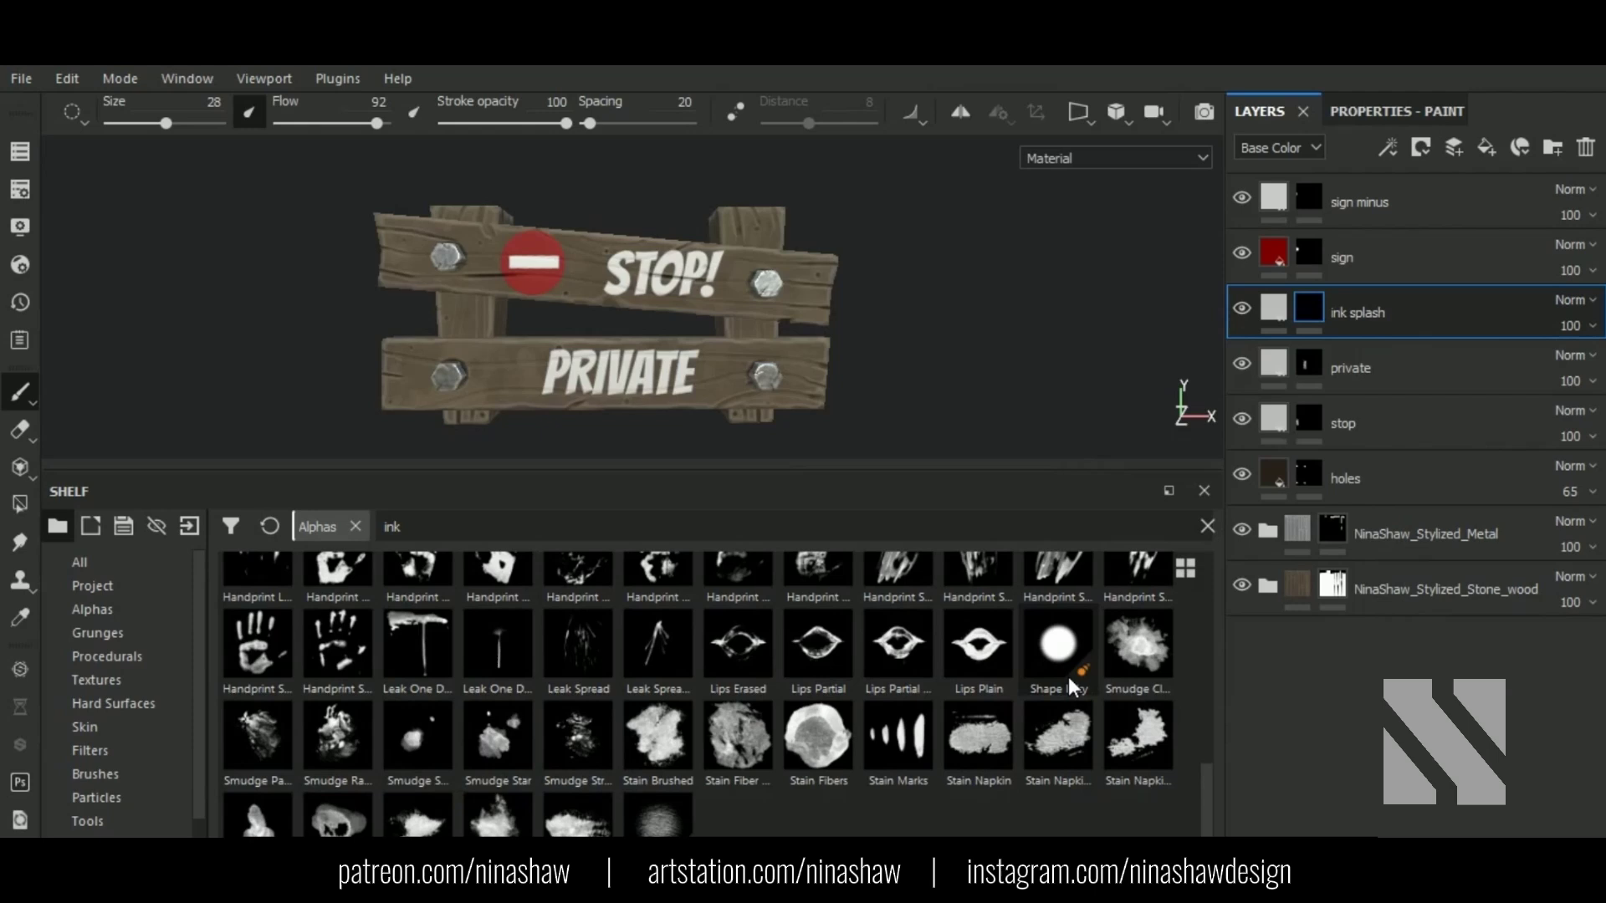
# Step: Narrow the alpha search to "ink spl" and try the Drop Splatter alpha at brush size 79.06, examining its alpha parameters
pyautogui.click(492, 533)
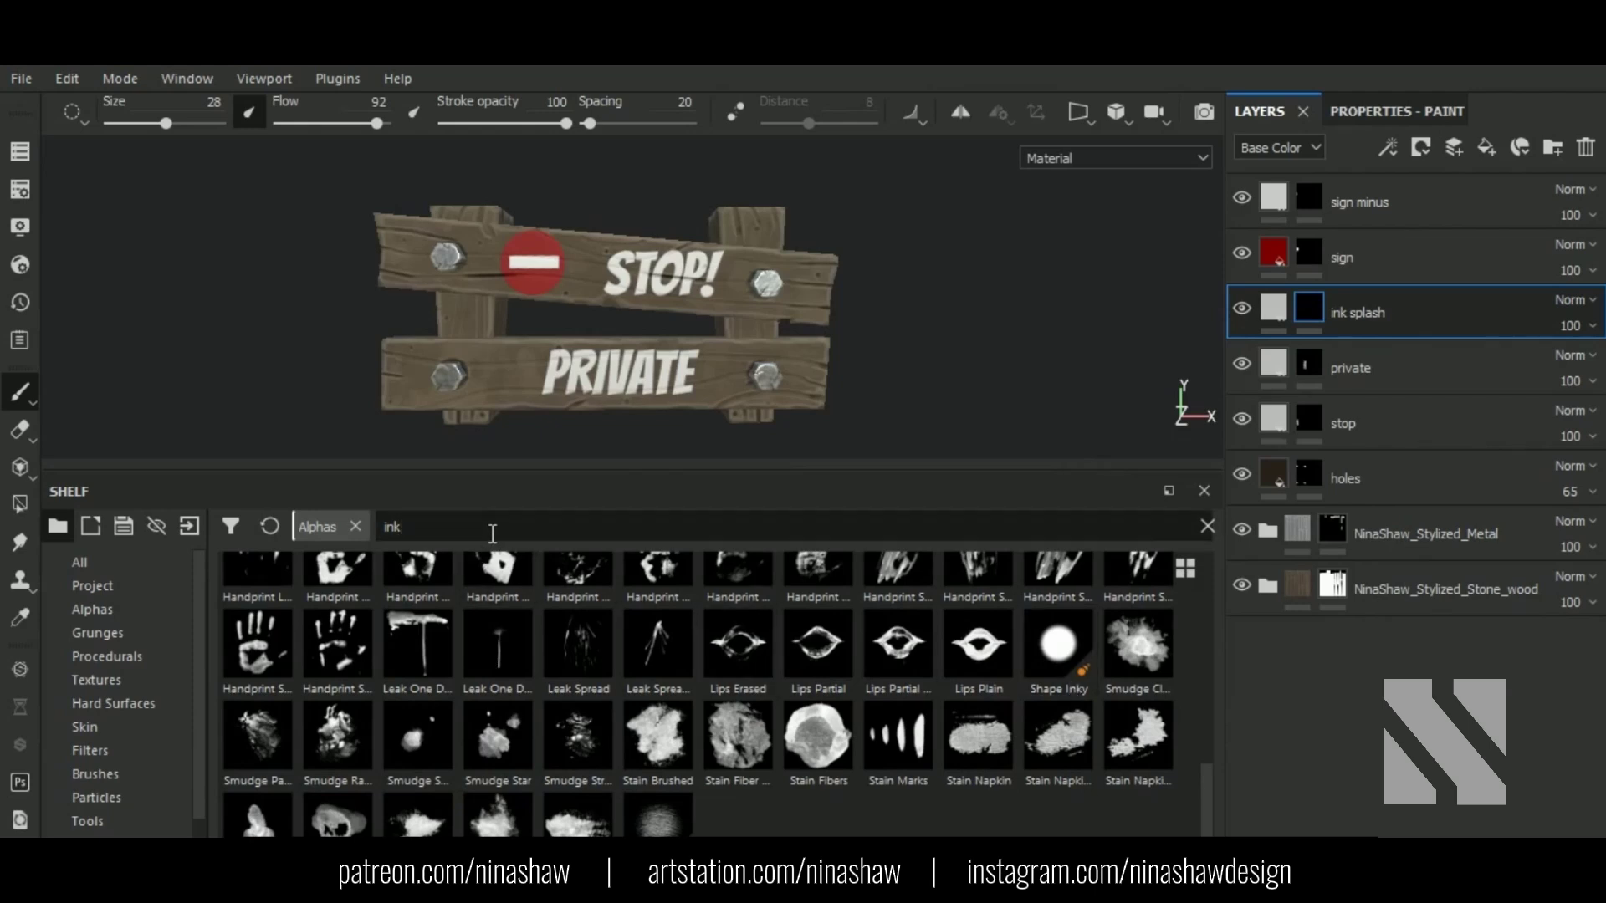
pyautogui.write('spl')
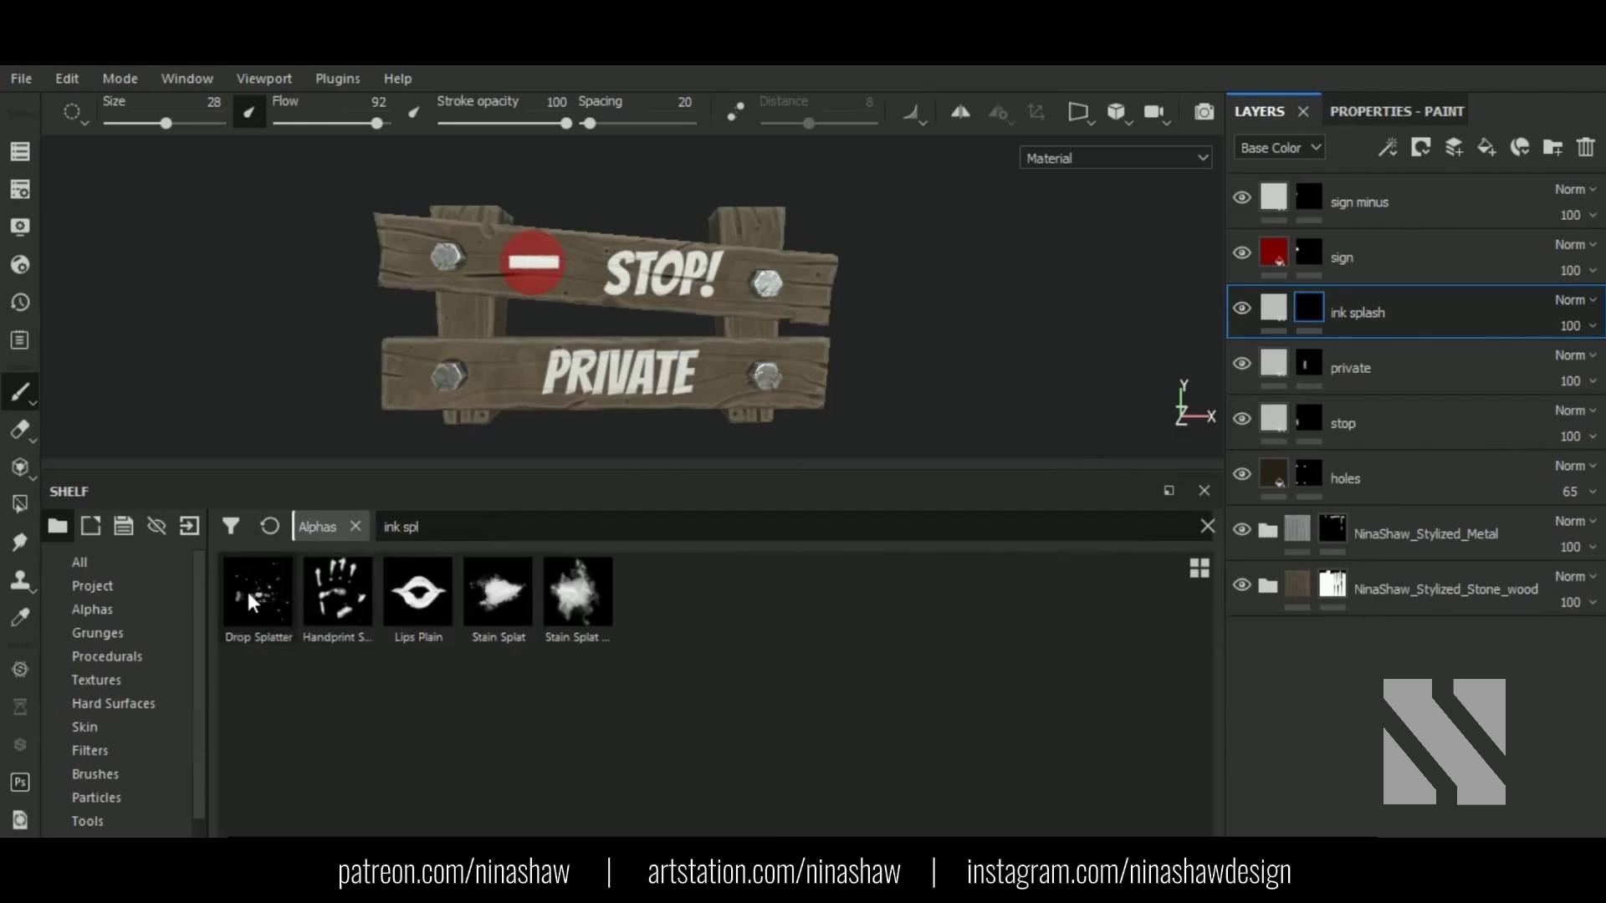
pyautogui.click(253, 602)
pyautogui.keyDown('ctrl'); pyautogui.moveTo(575, 284); pyautogui.dragTo(669, 284, button='right'); pyautogui.keyUp('ctrl')
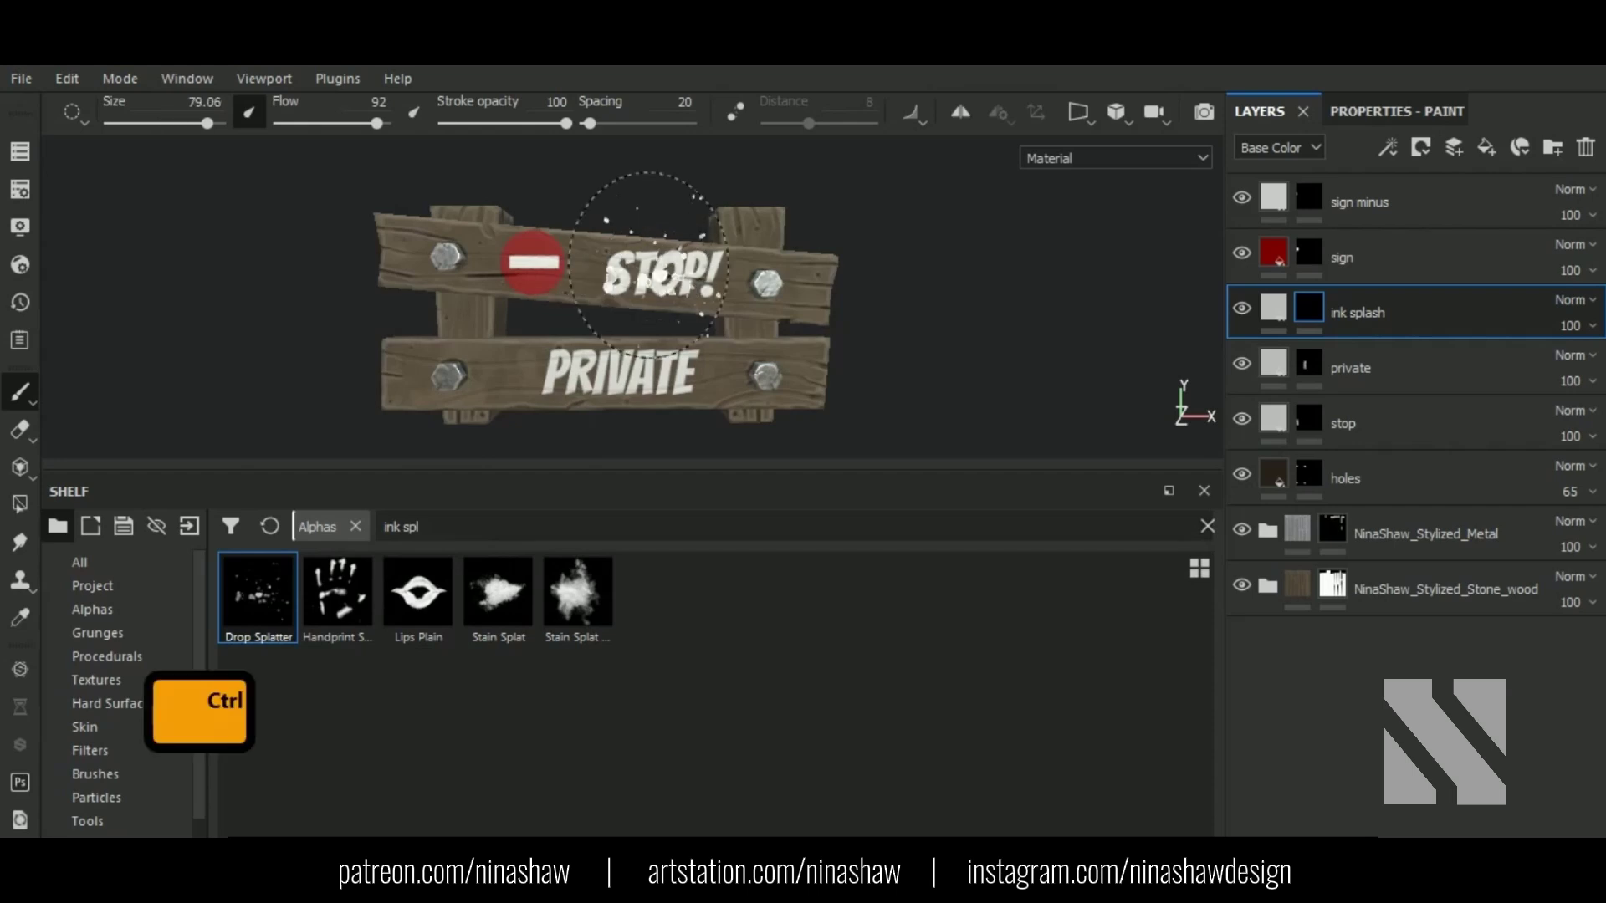
pyautogui.click(1389, 110)
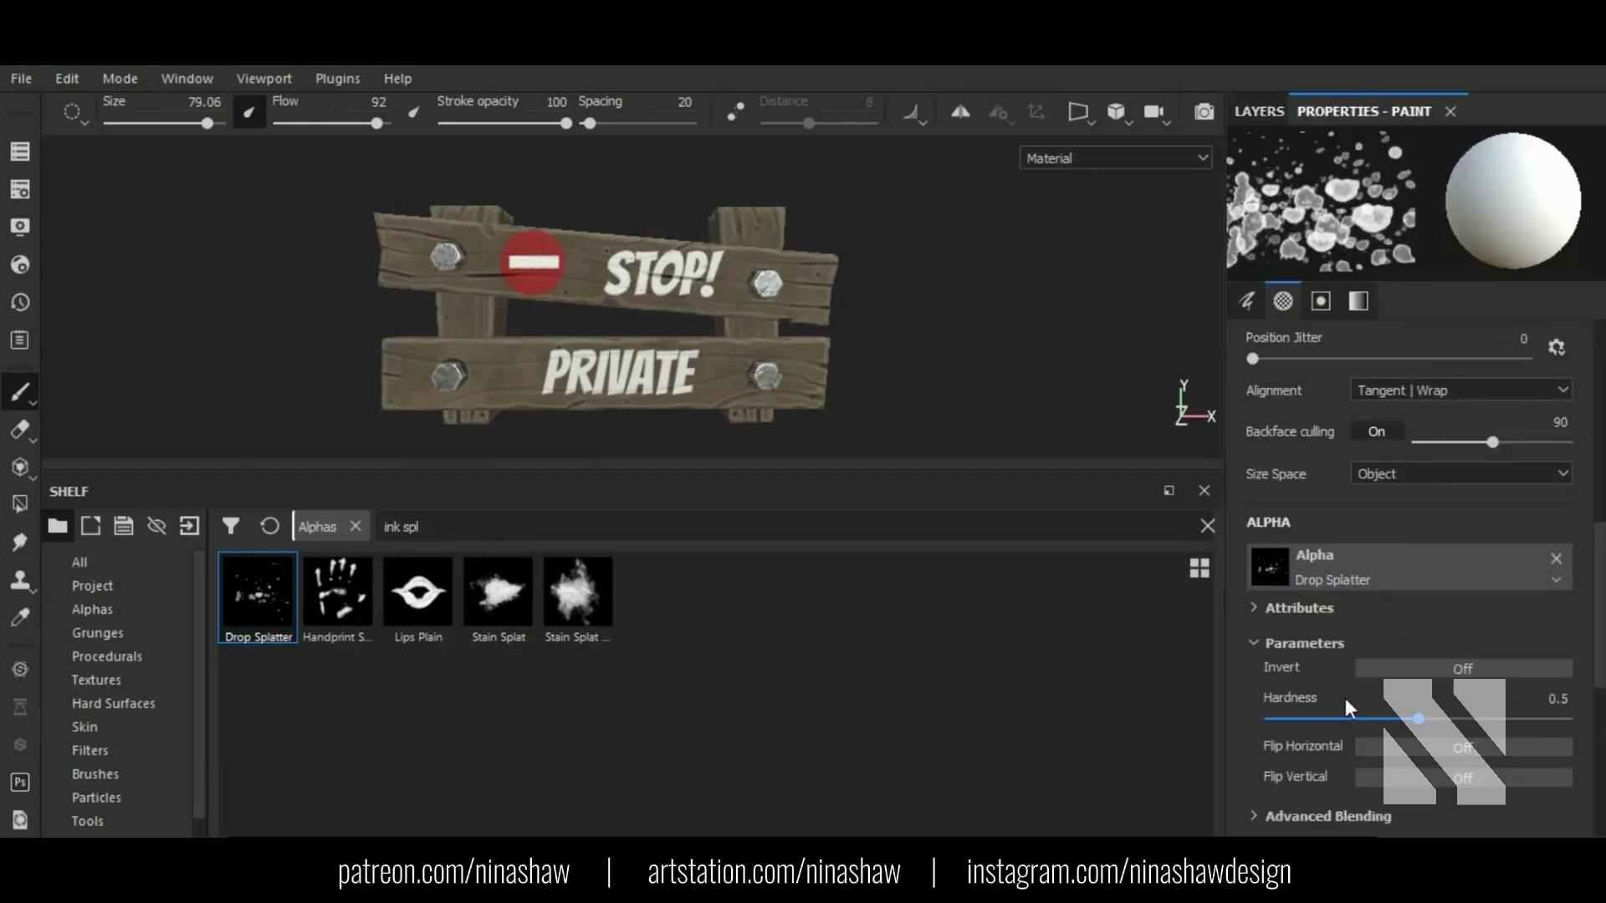
pyautogui.scroll(-2, 1345, 697)
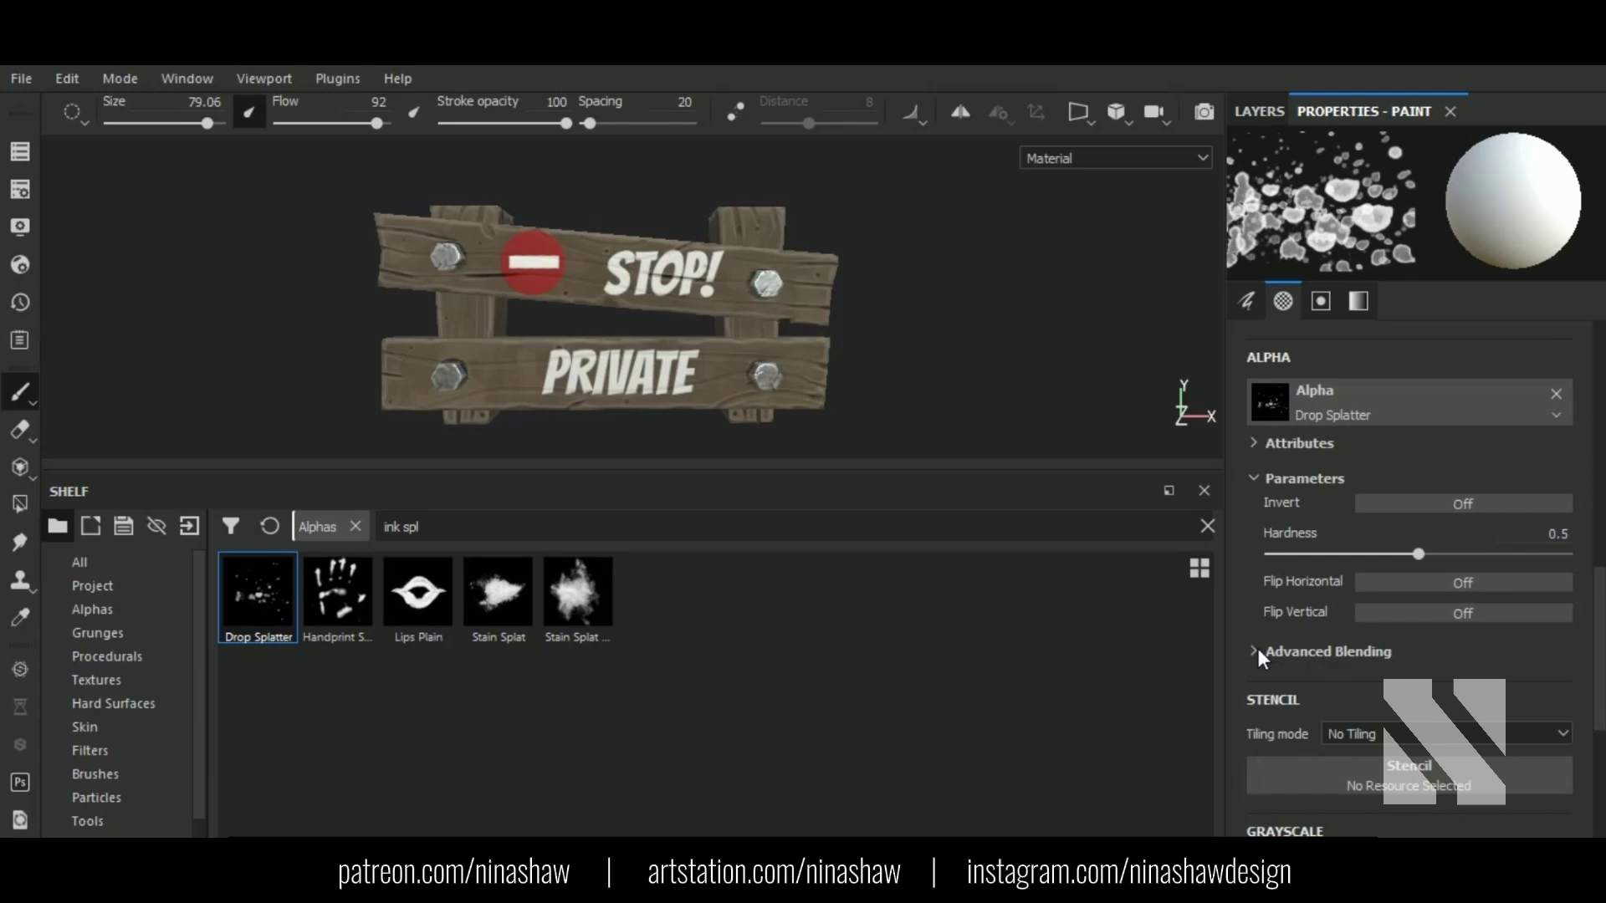
# Step: Search the brushes for "ink" and select the Ink Splatter Big brush
pyautogui.click(455, 536)
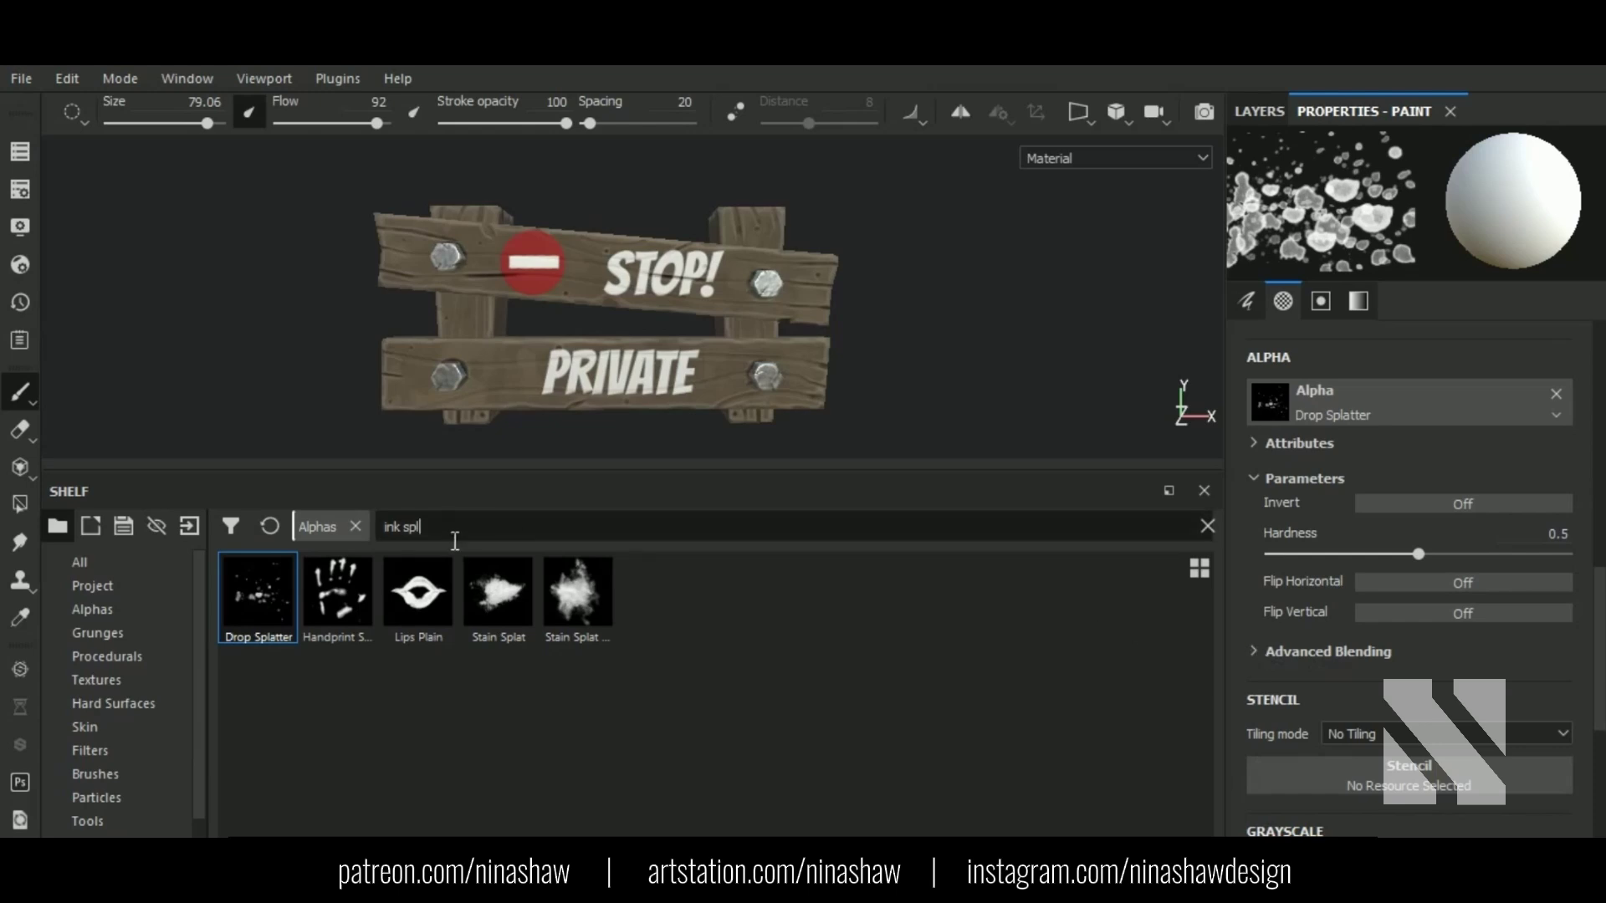
pyautogui.press('Delete')
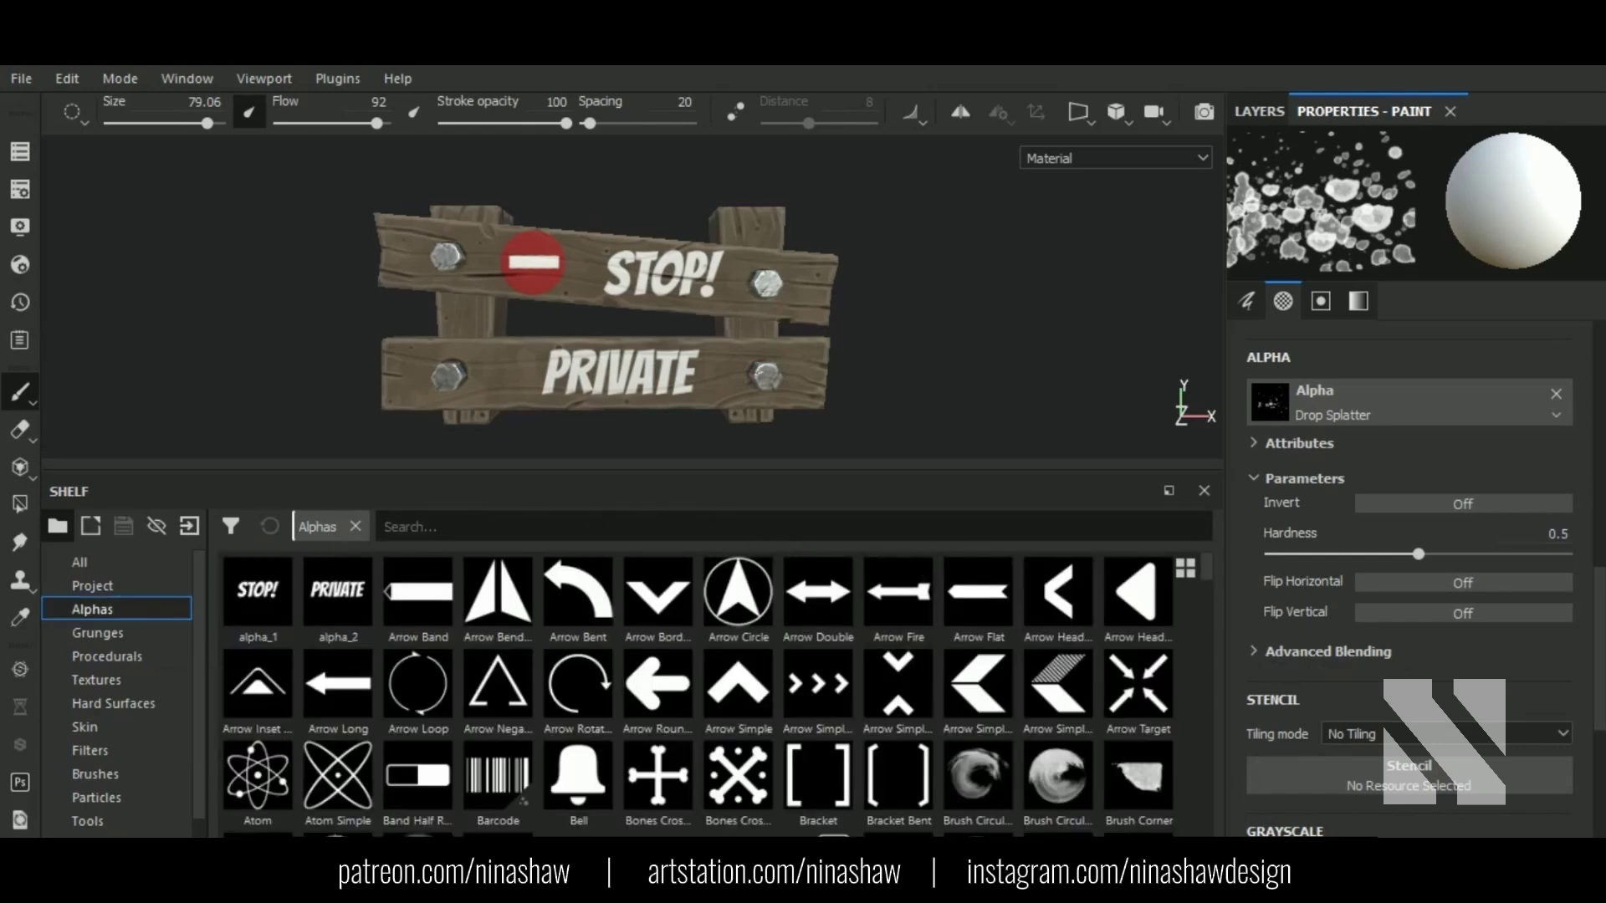
pyautogui.click(134, 773)
pyautogui.click(456, 528)
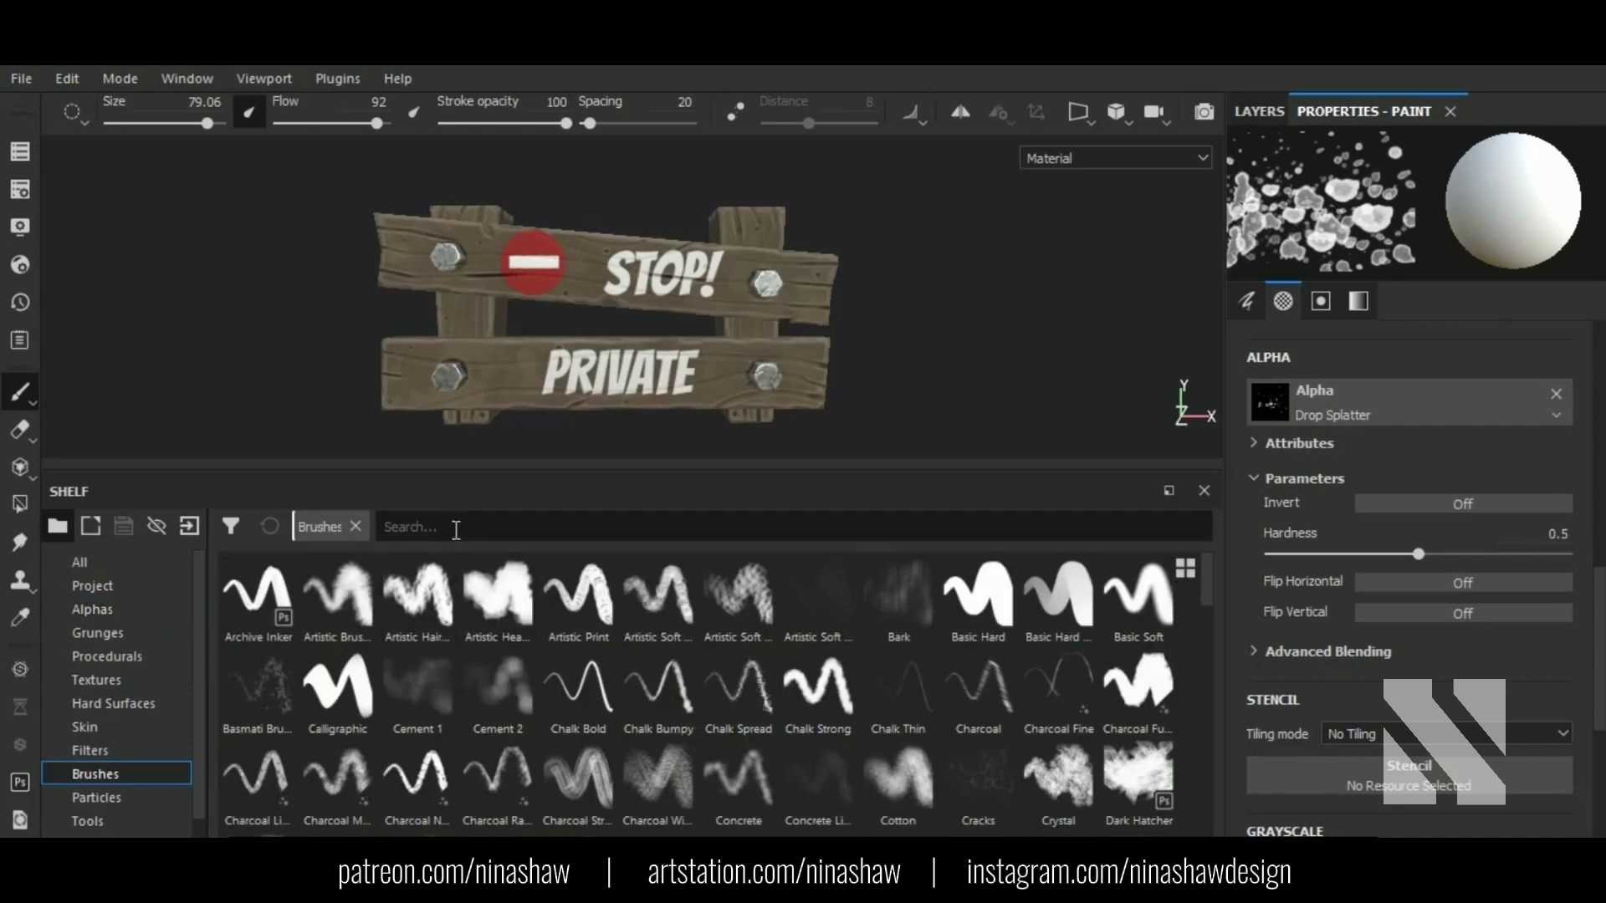
pyautogui.write('ink')
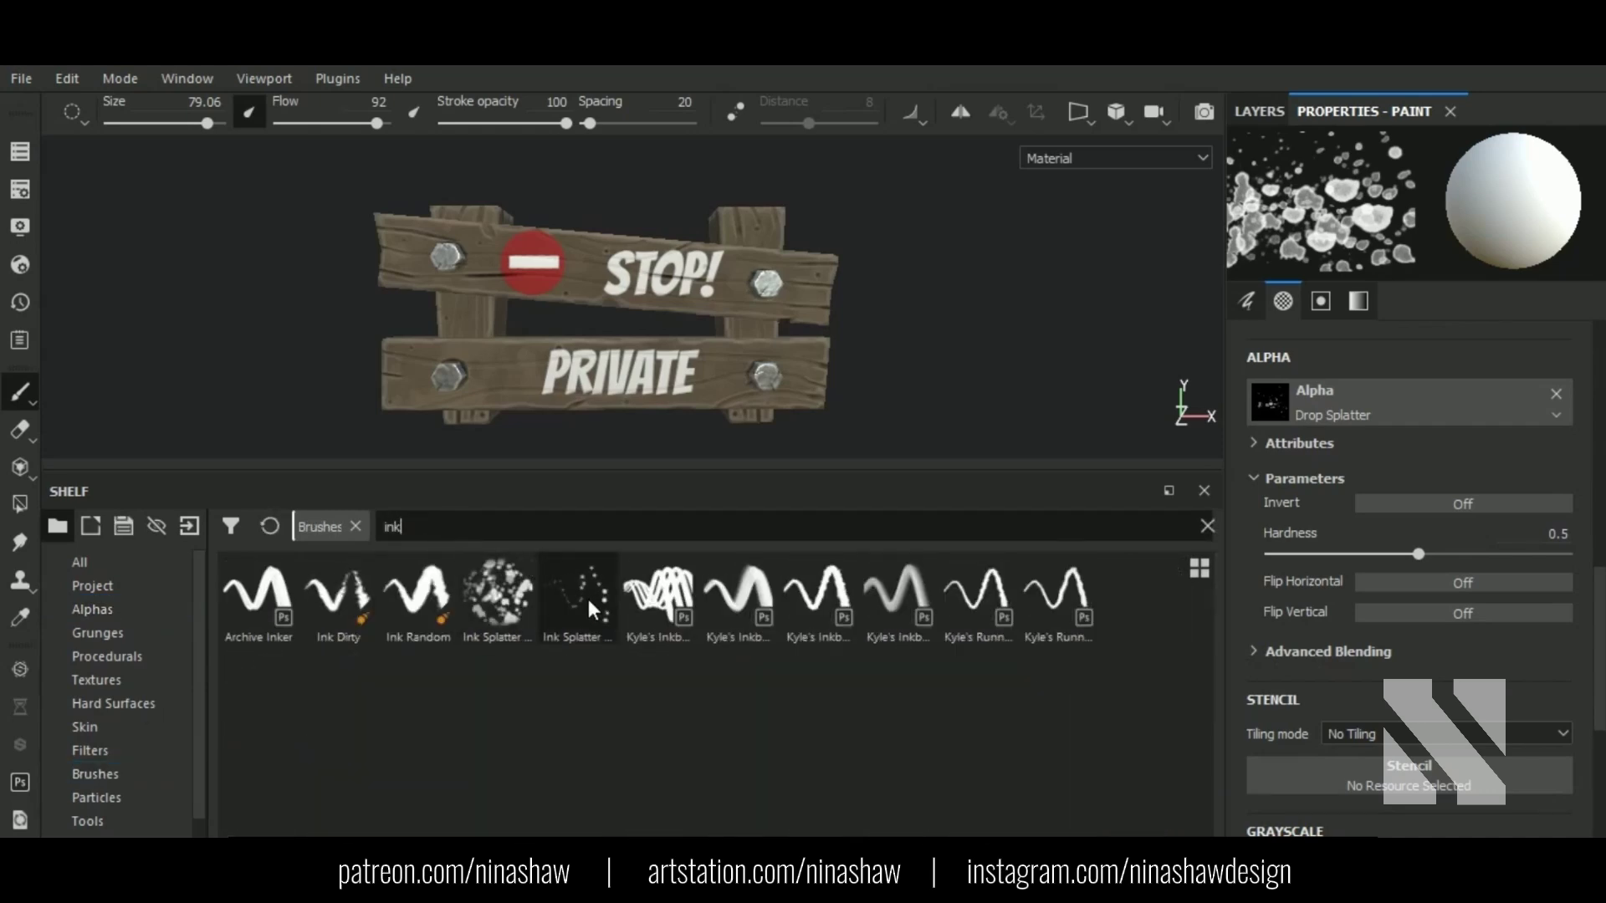
pyautogui.moveTo(505, 582)
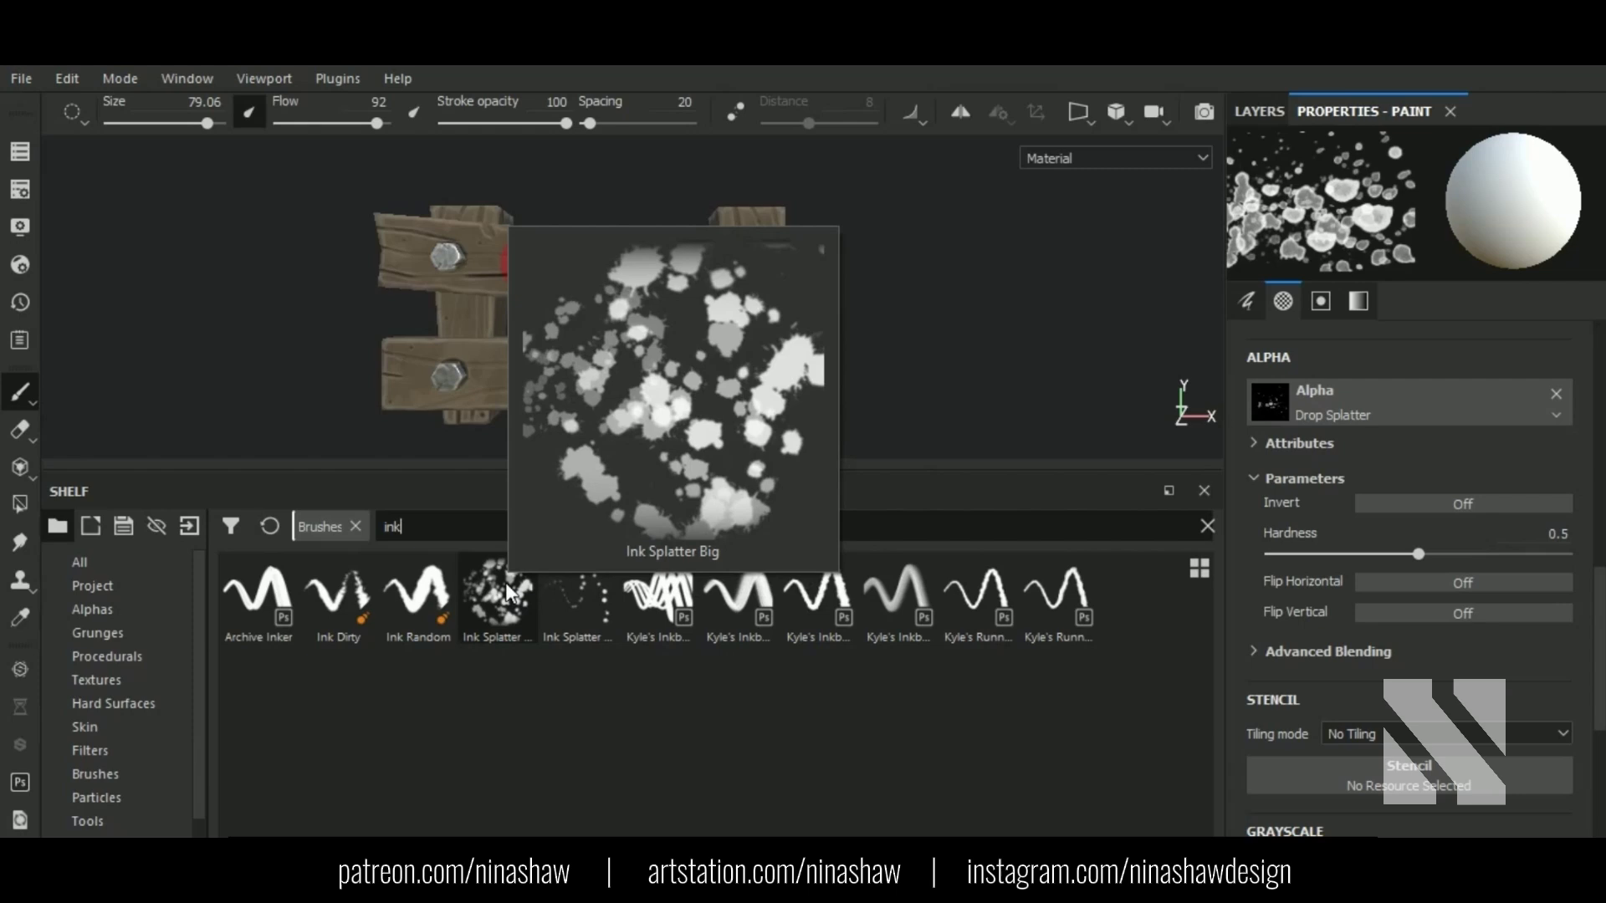
pyautogui.click(505, 583)
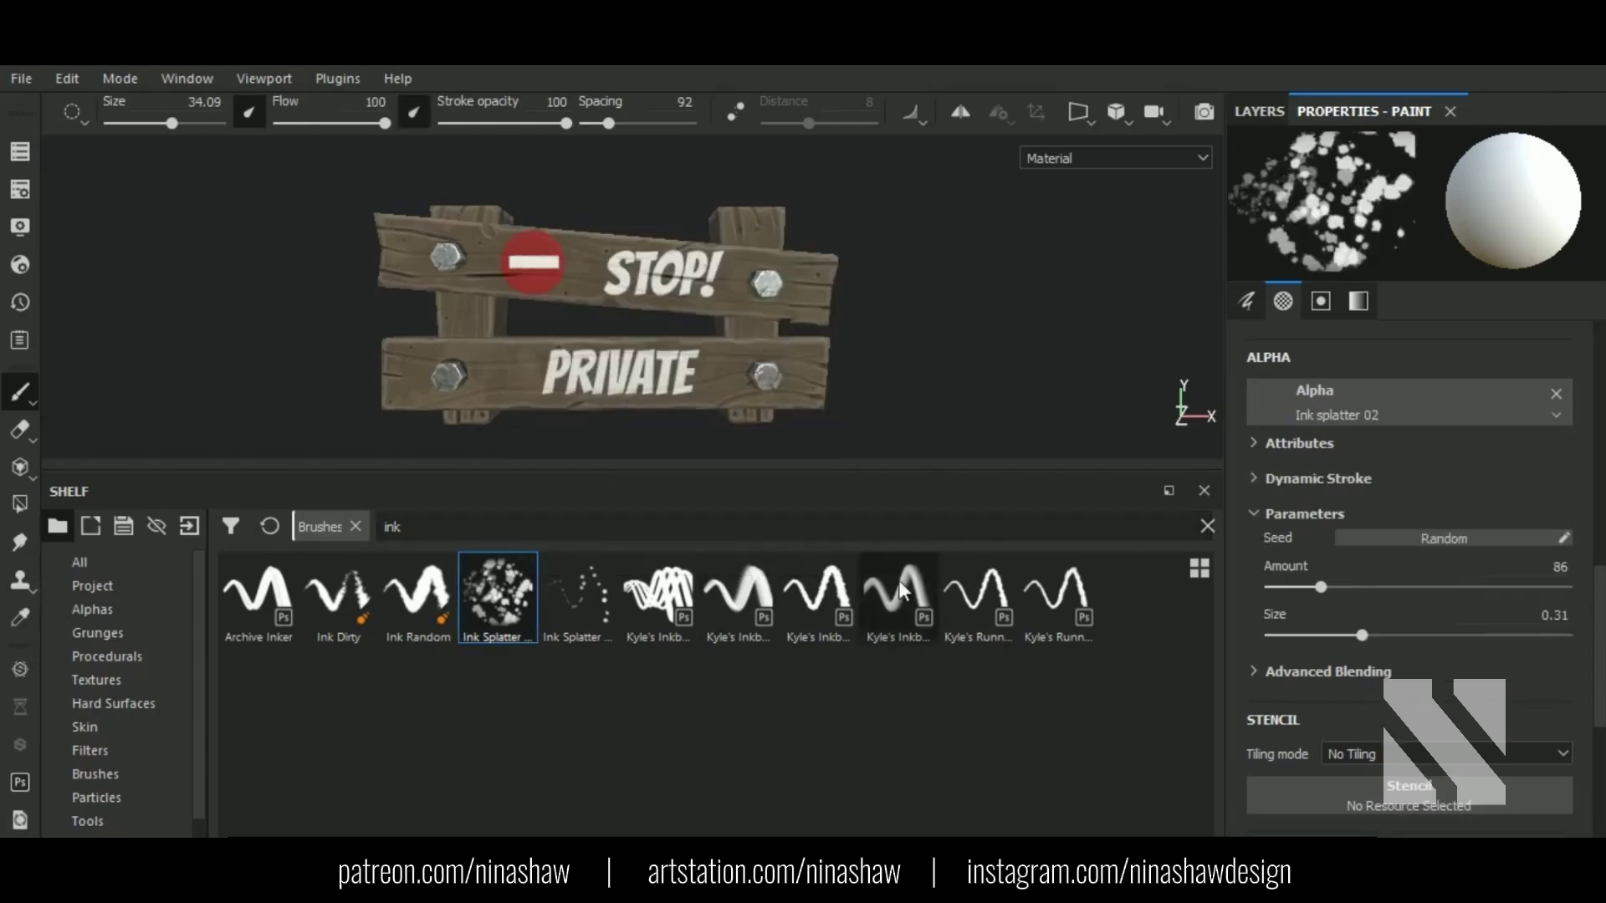
# Step: Set the splatter amount to 24 and stamp ink splatters around the S of the STOP! lettering
pyautogui.click(1286, 587)
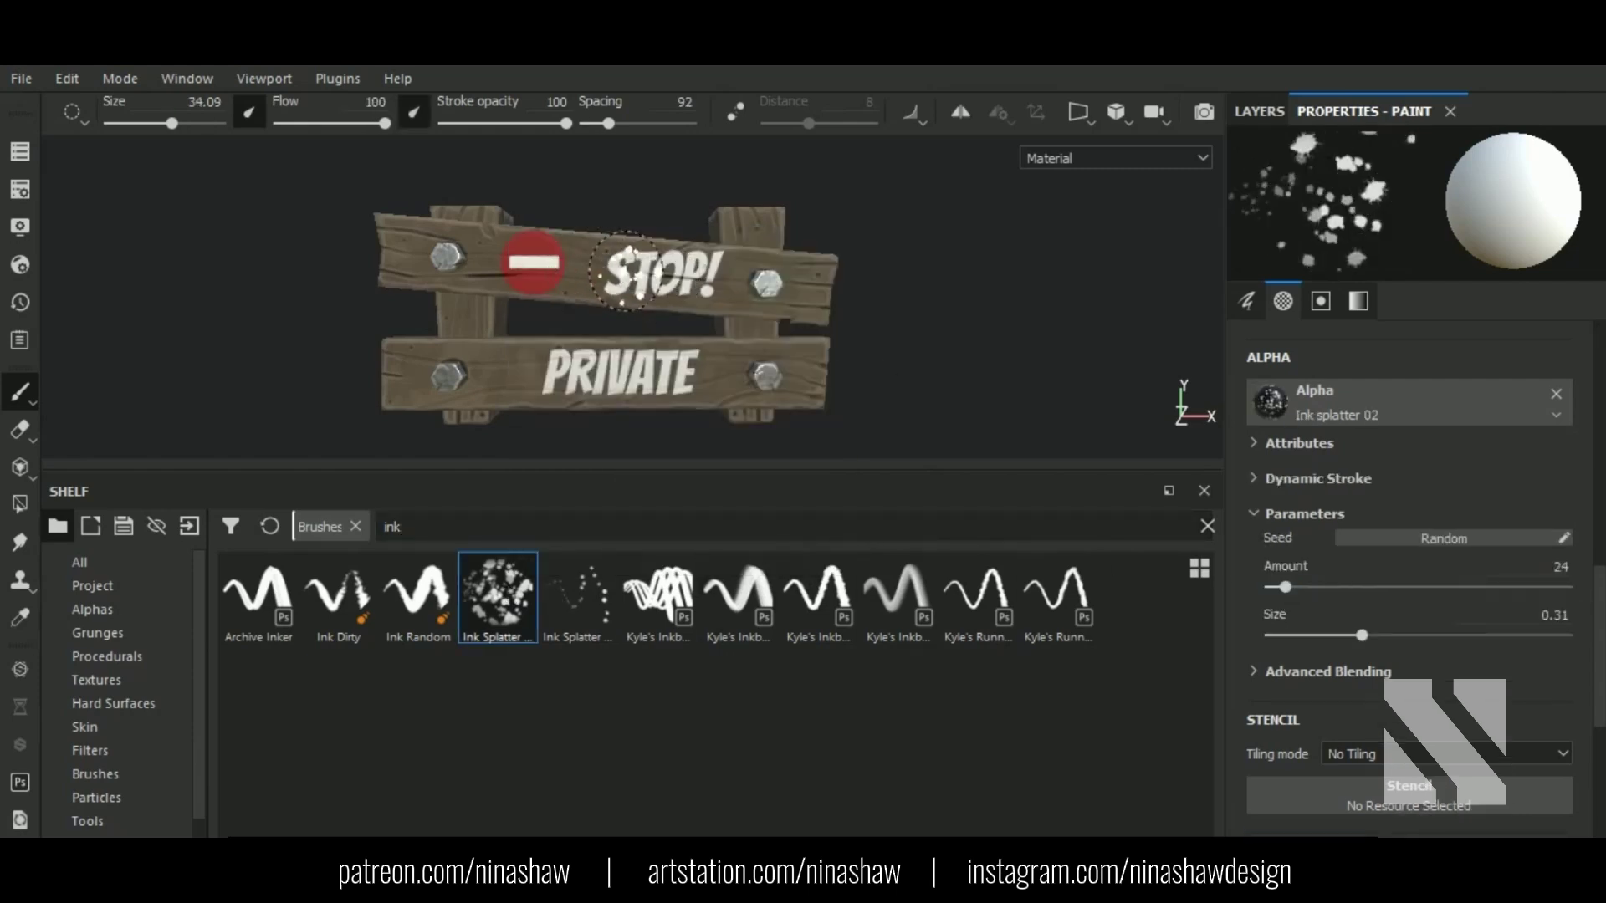
pyautogui.scroll(3, 627, 269)
pyautogui.press('alt')
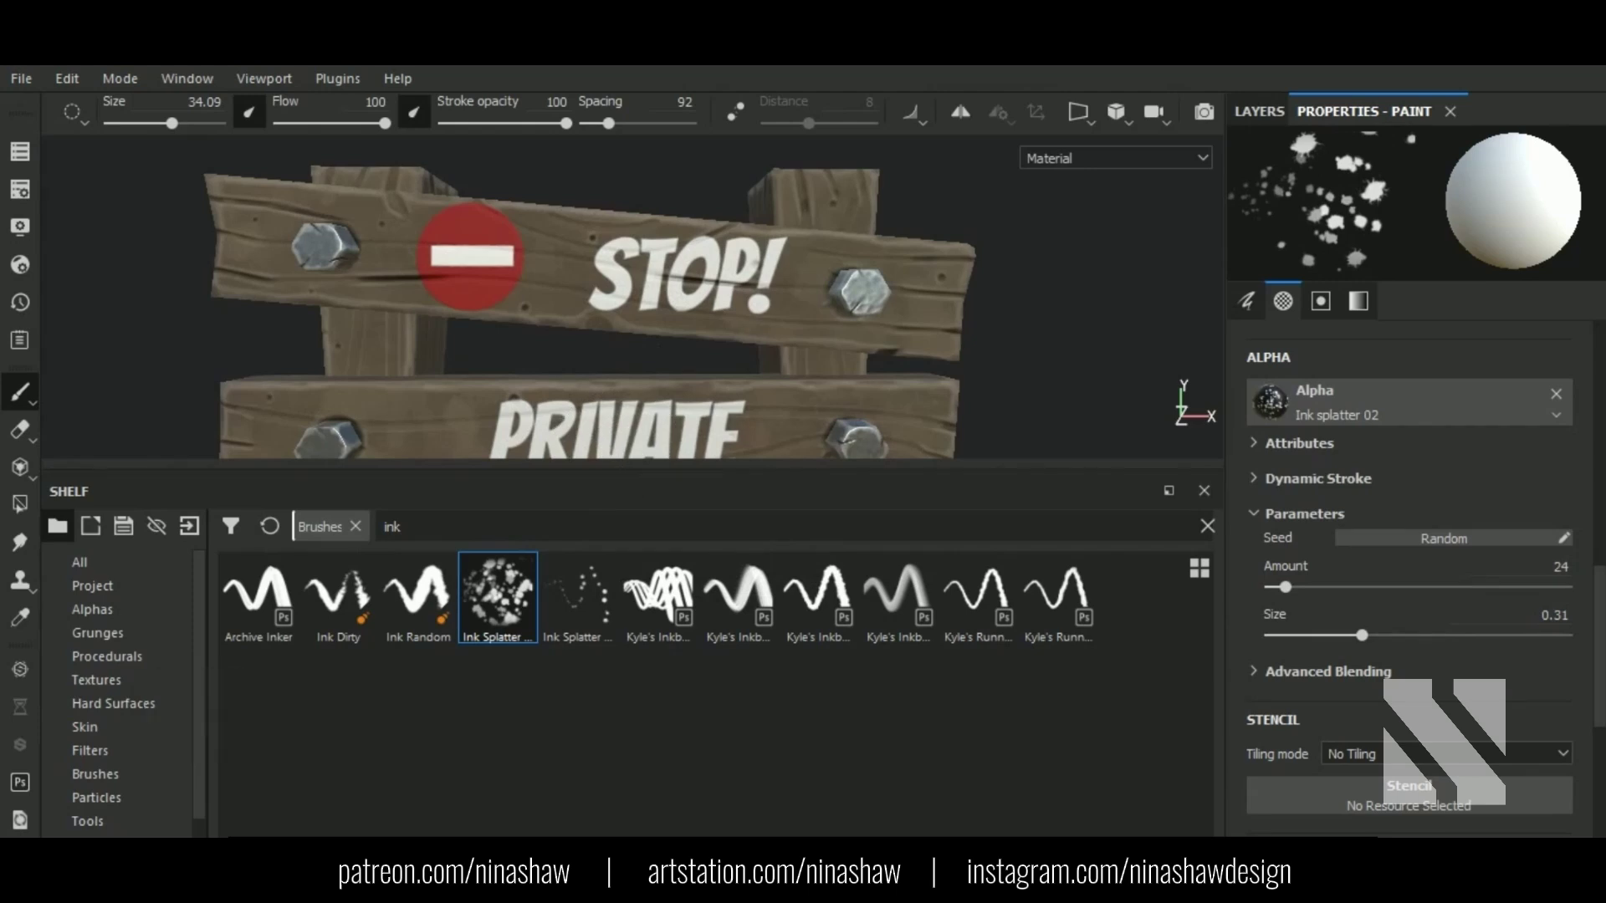
pyautogui.moveTo(569, 474); pyautogui.dragTo(569, 626)
pyautogui.click(623, 351)
pyautogui.click(577, 339)
# Step: Set the splatter amount to 10 and stamp a sparser splatter over the exclamation mark of STOP!
pyautogui.press('alt')
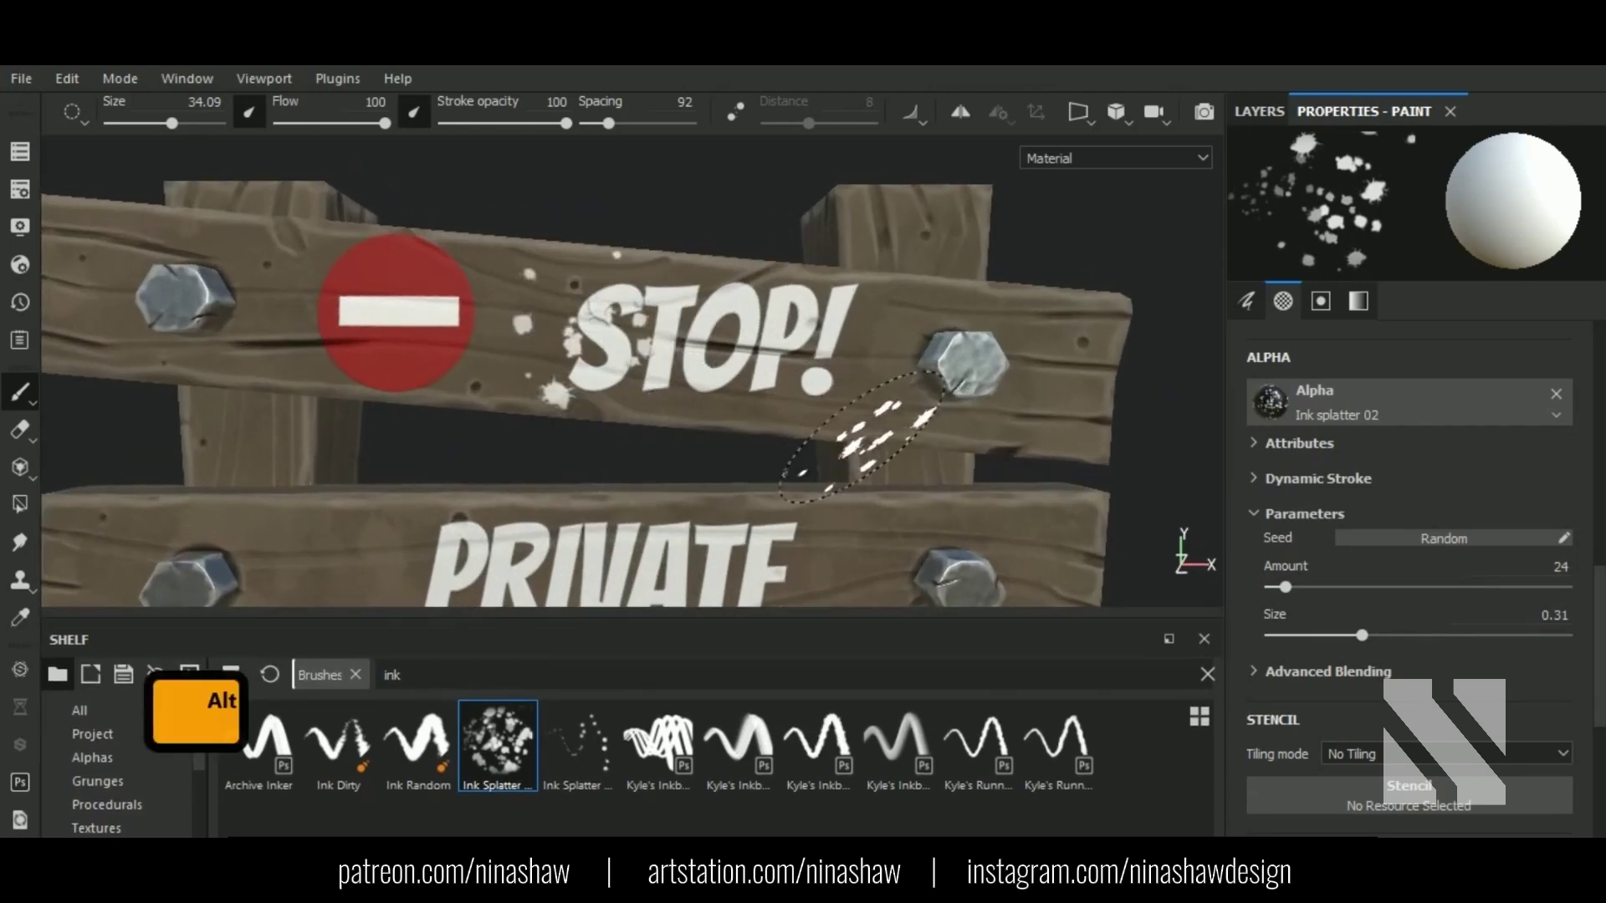
pyautogui.keyDown('alt'); pyautogui.moveTo(861, 434); pyautogui.dragTo(1111, 360); pyautogui.keyUp('alt')
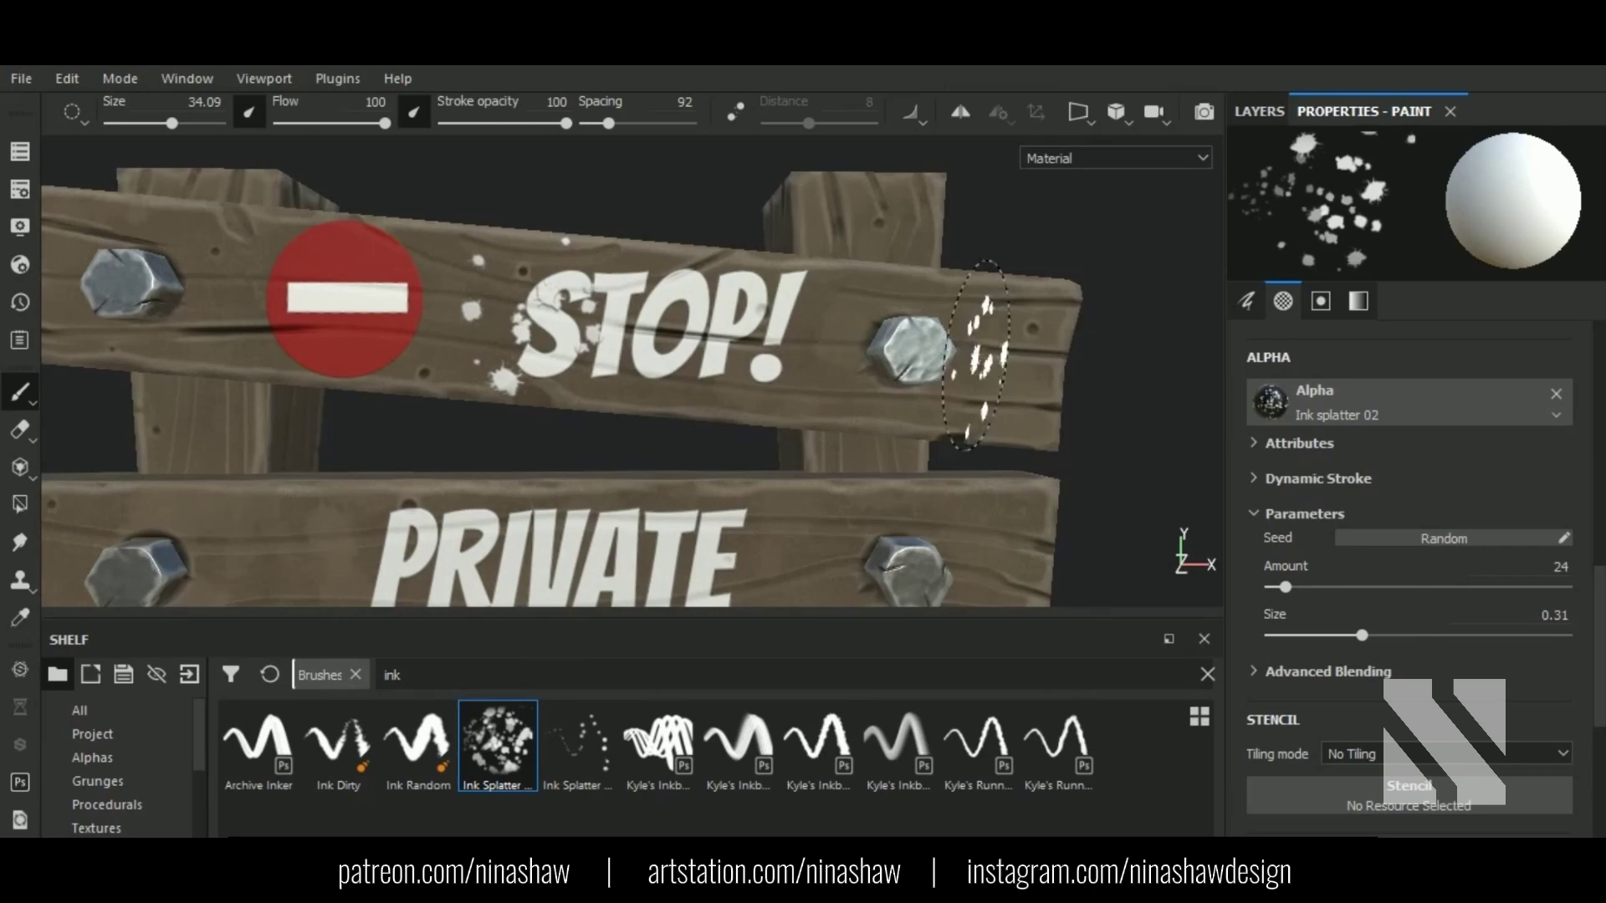
pyautogui.click(1276, 583)
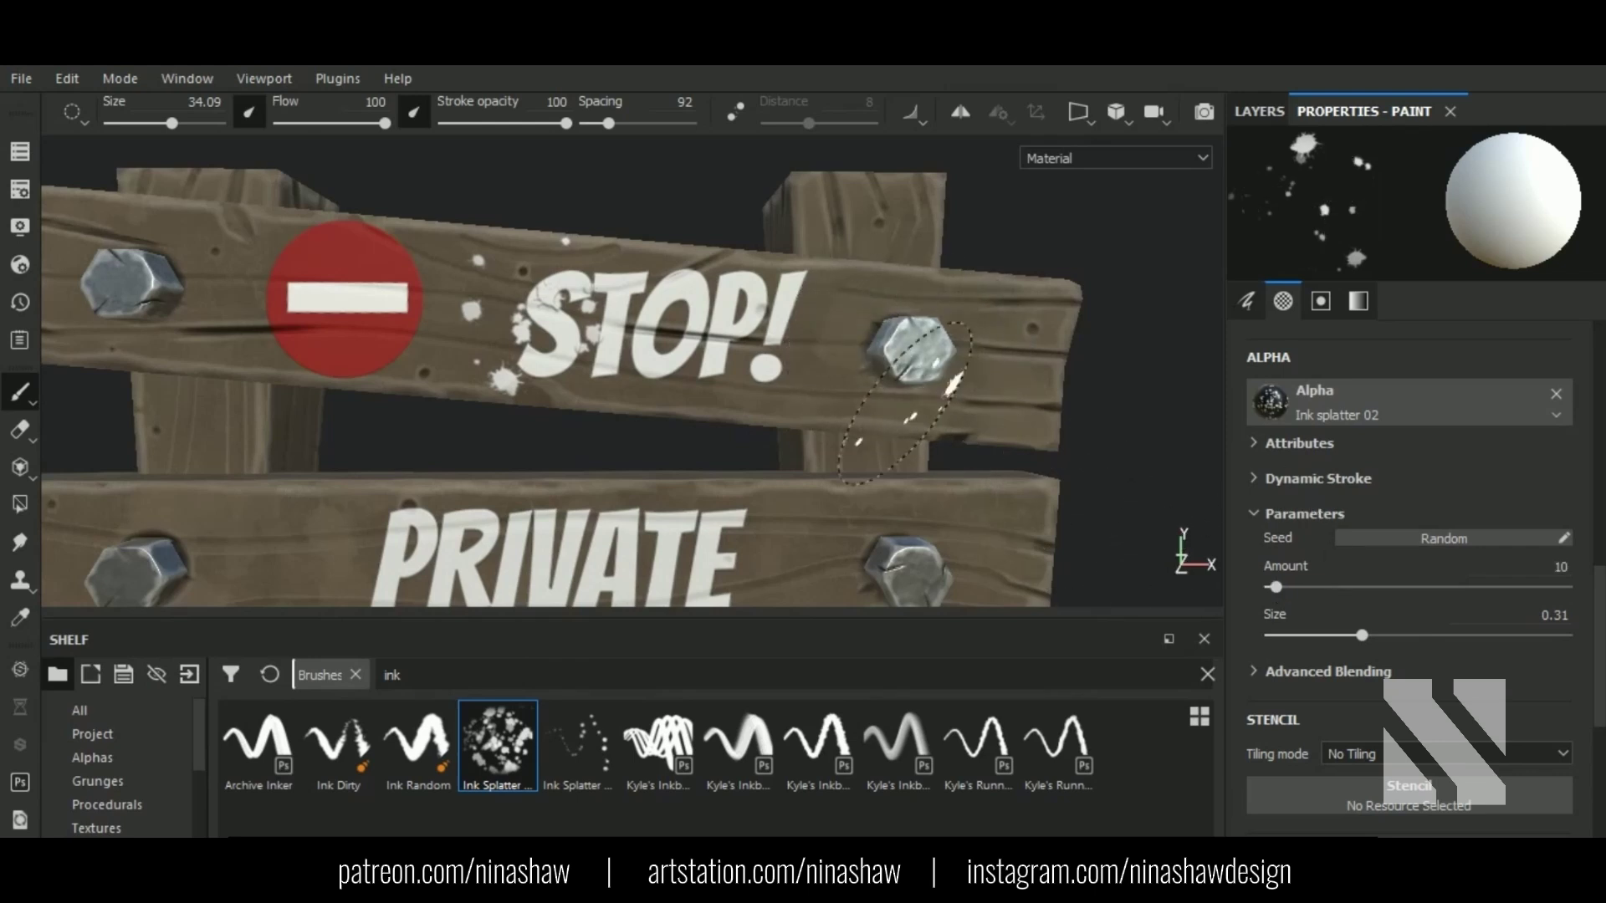
pyautogui.click(774, 322)
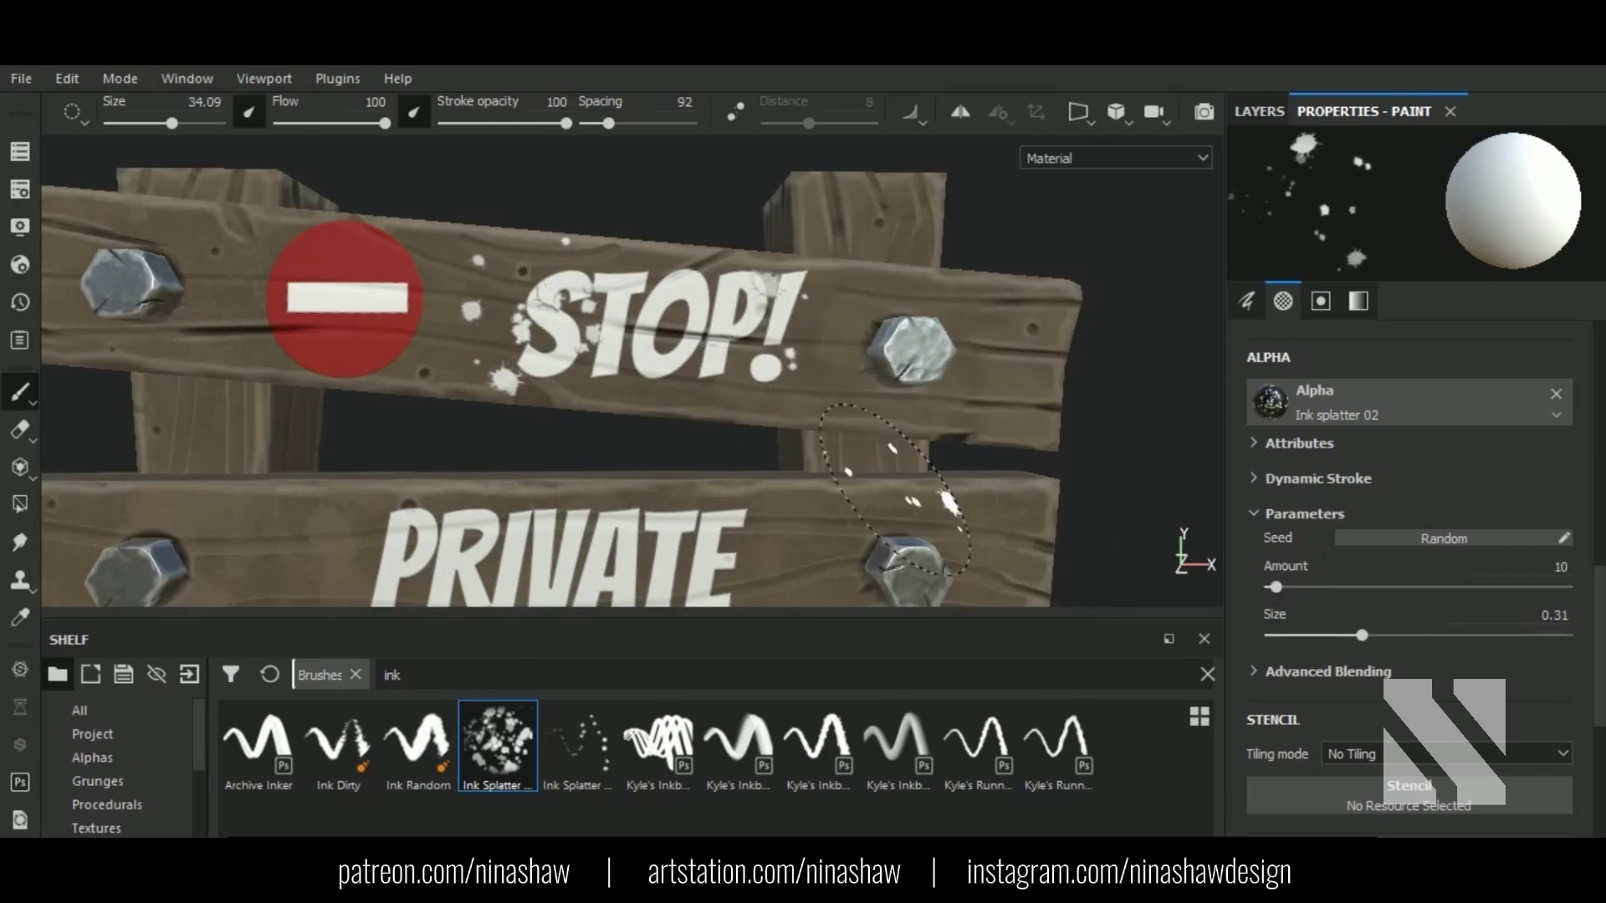
# Step: Set the height of the ink splash layer's fill to 0
pyautogui.click(1259, 112)
pyautogui.click(1276, 299)
pyautogui.click(1372, 111)
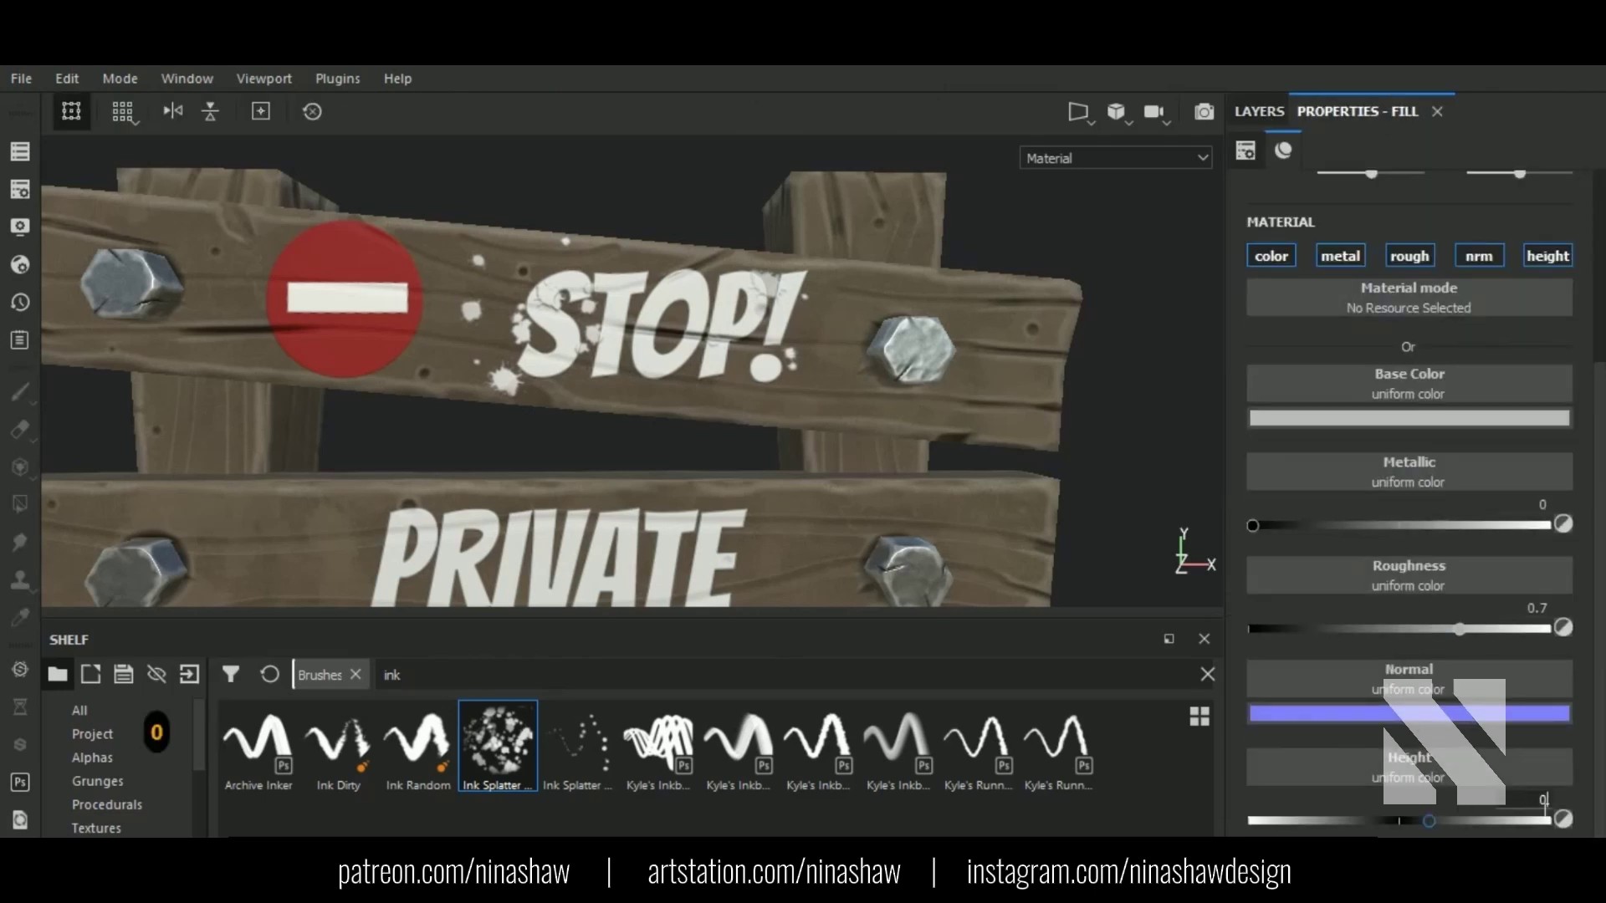
pyautogui.click(1259, 111)
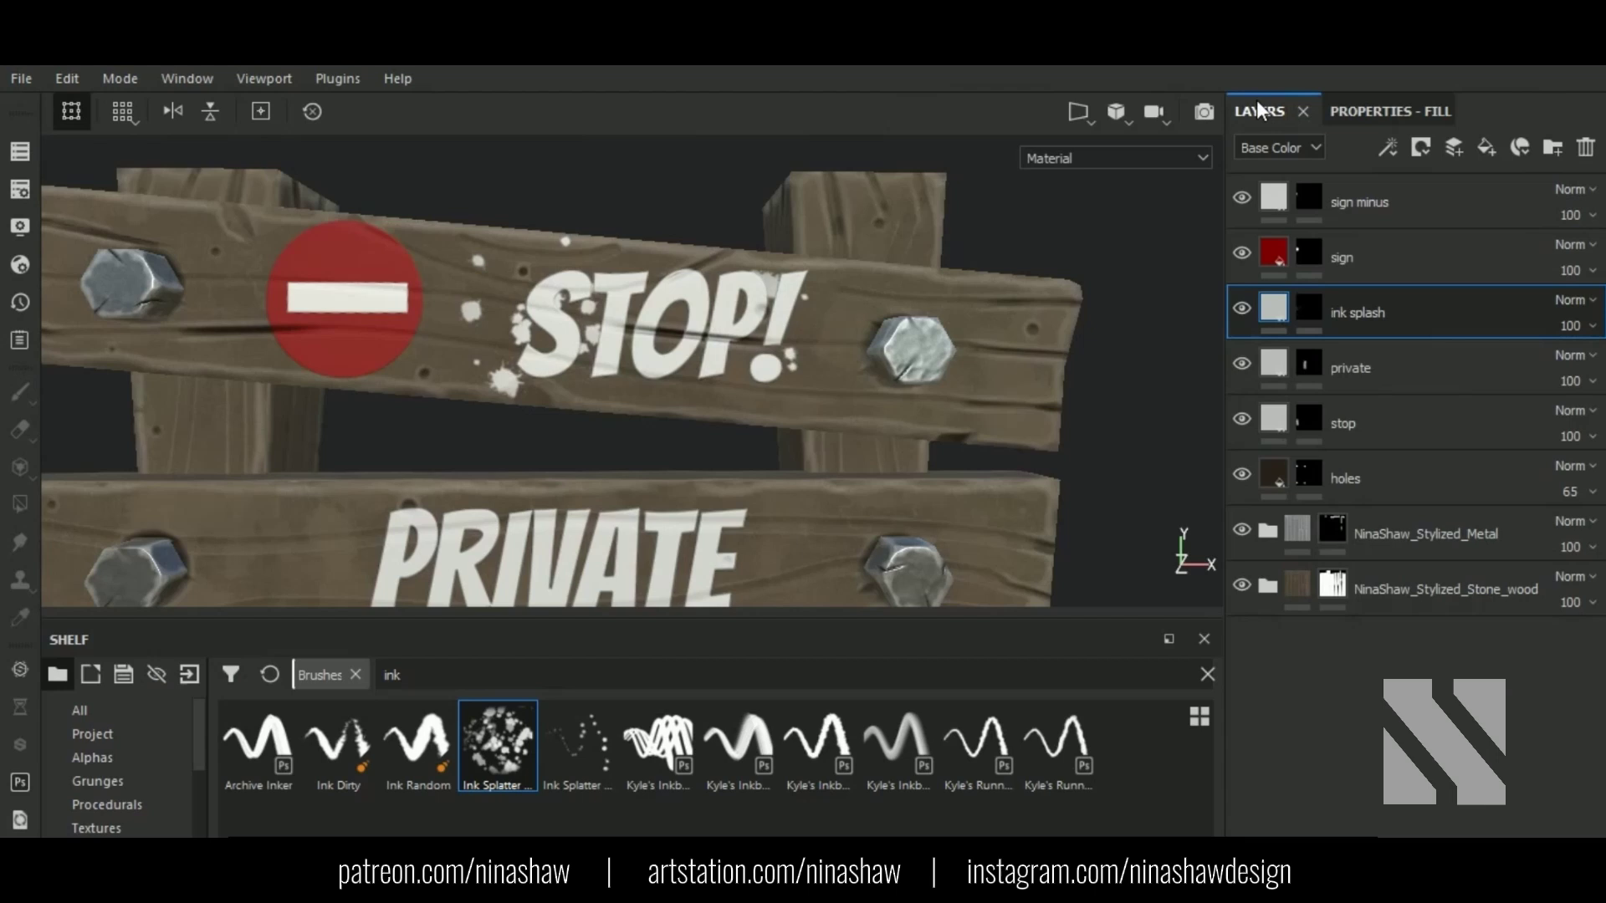
pyautogui.click(1363, 114)
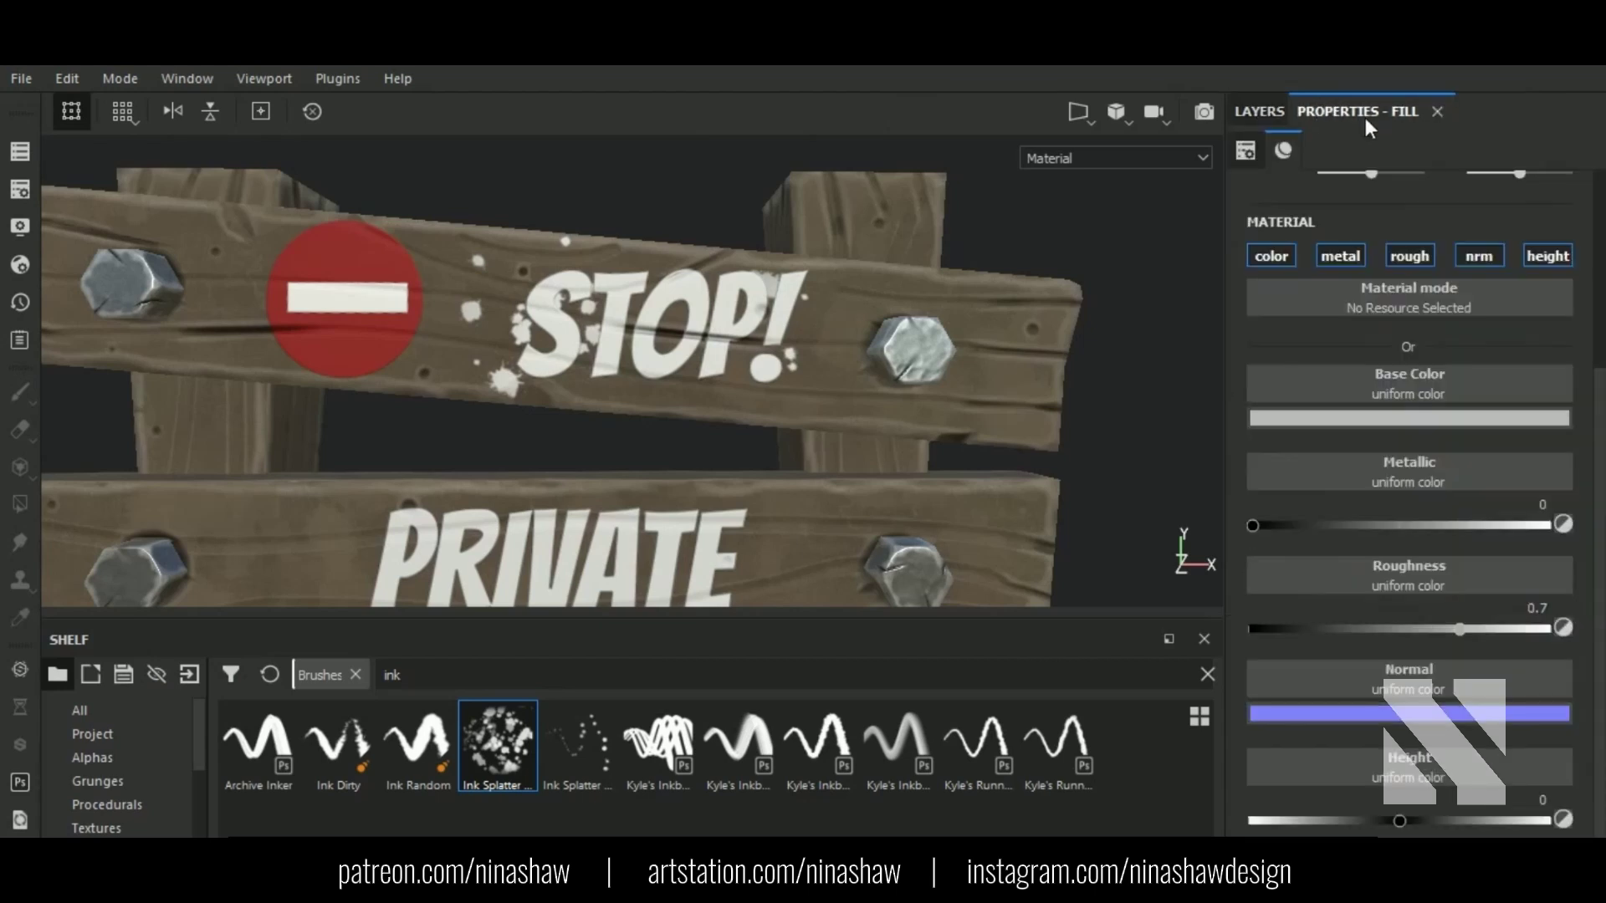
# Step: Stamp ink splatters around the start of PRIVATE in the ink splash mask, and with splatter size 0.4 around its end
pyautogui.click(1259, 112)
pyautogui.click(1308, 309)
pyautogui.keyDown('alt'); pyautogui.moveTo(627, 531); pyautogui.dragTo(644, 385, button='middle'); pyautogui.keyUp('alt')
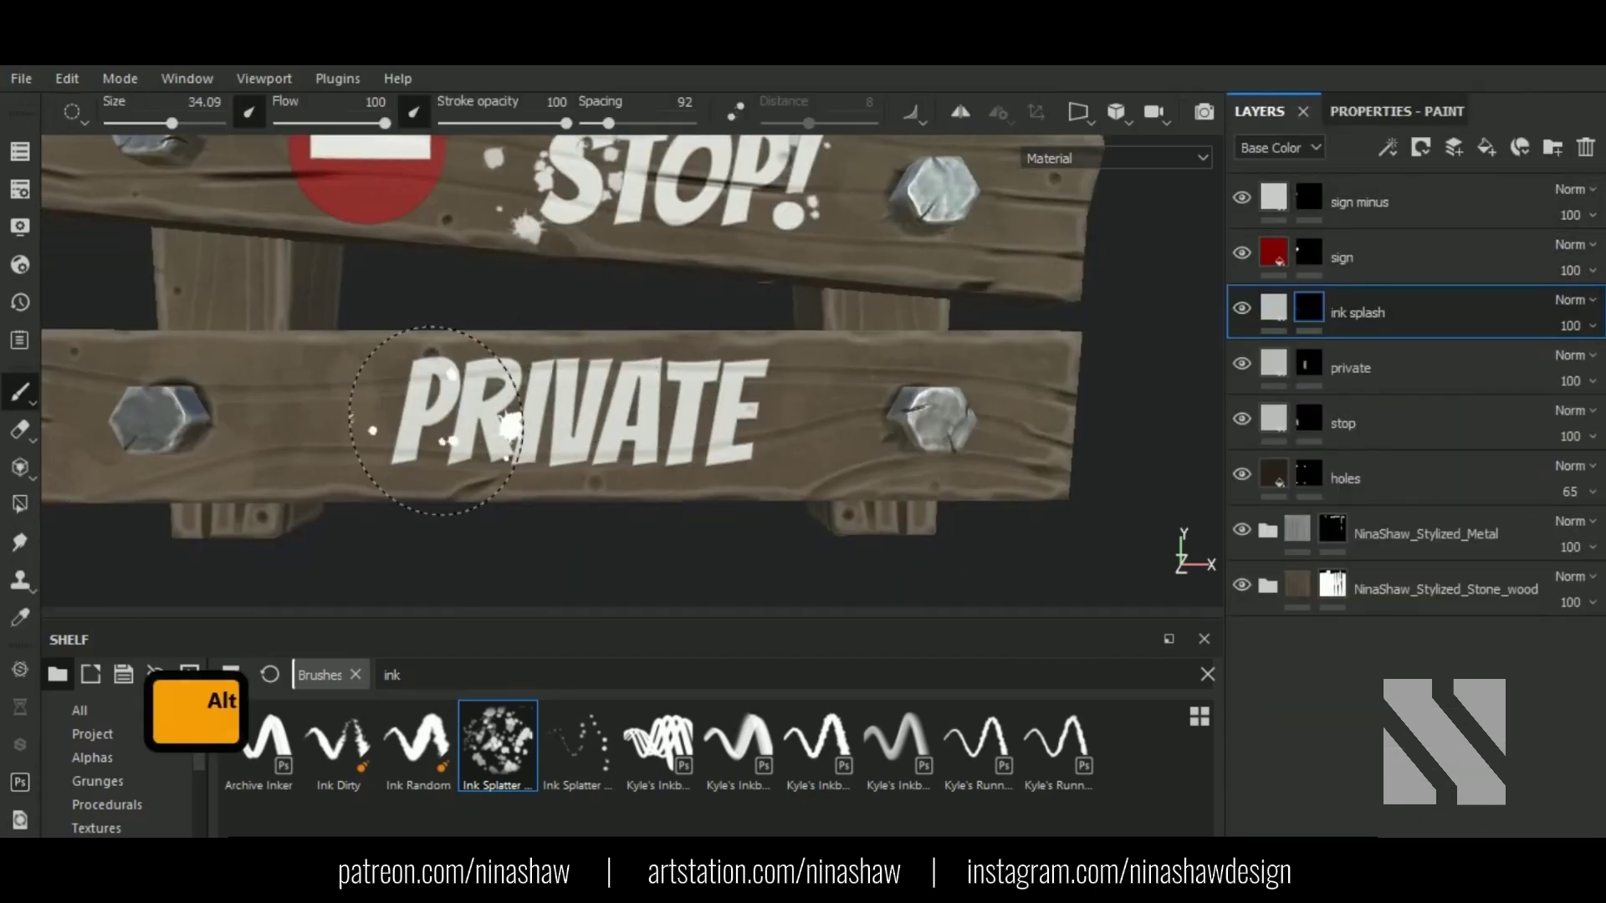
pyautogui.click(1395, 112)
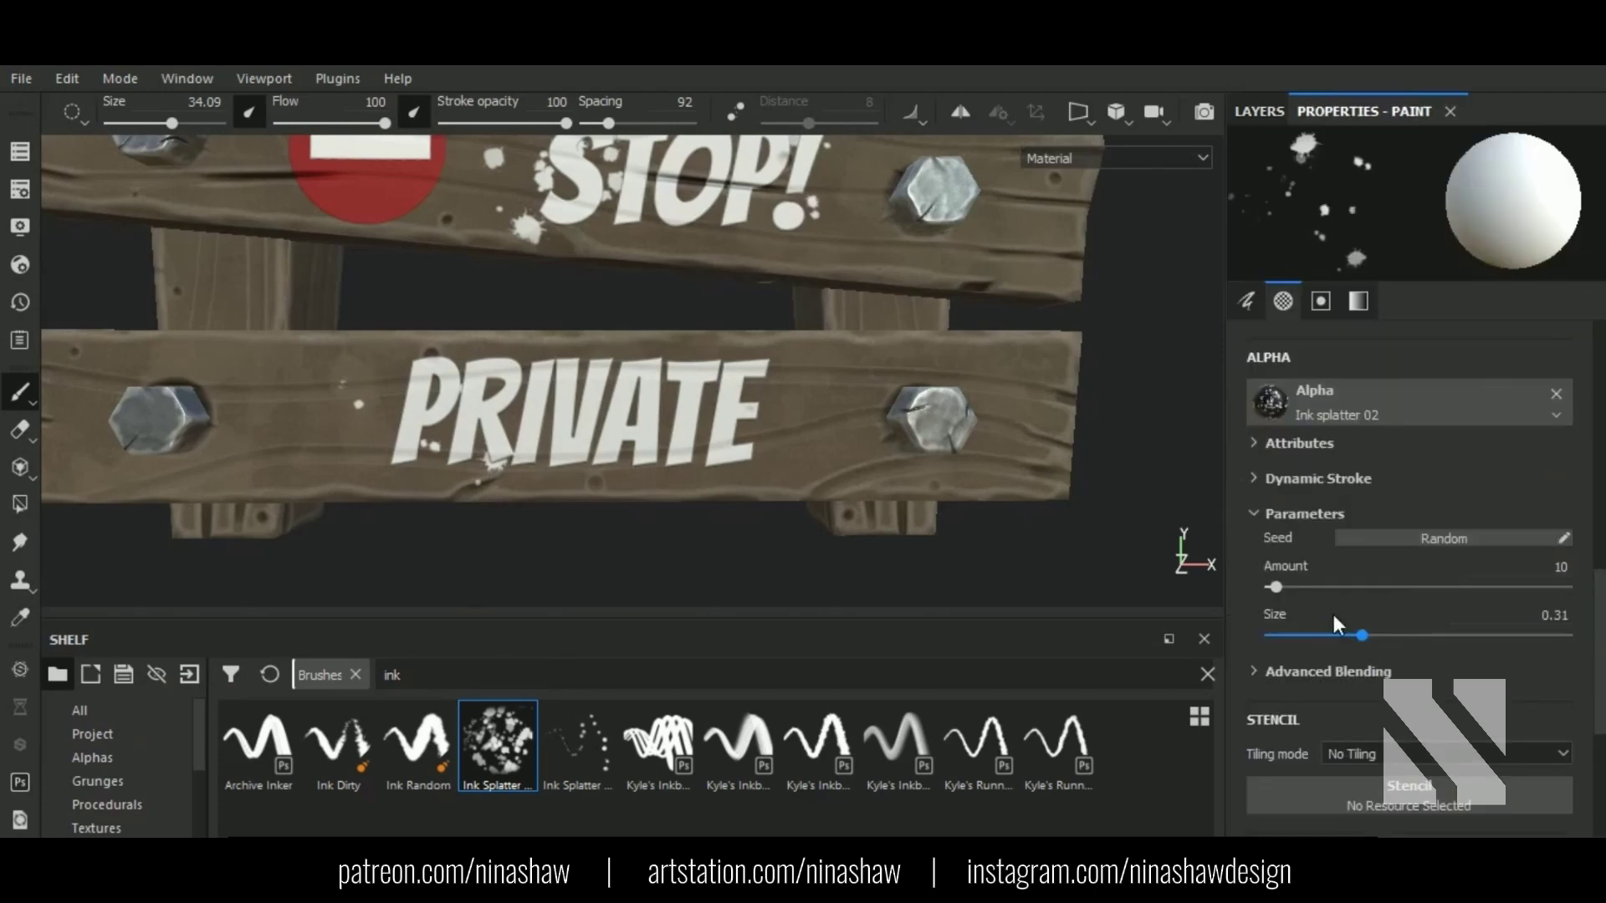
pyautogui.click(1389, 634)
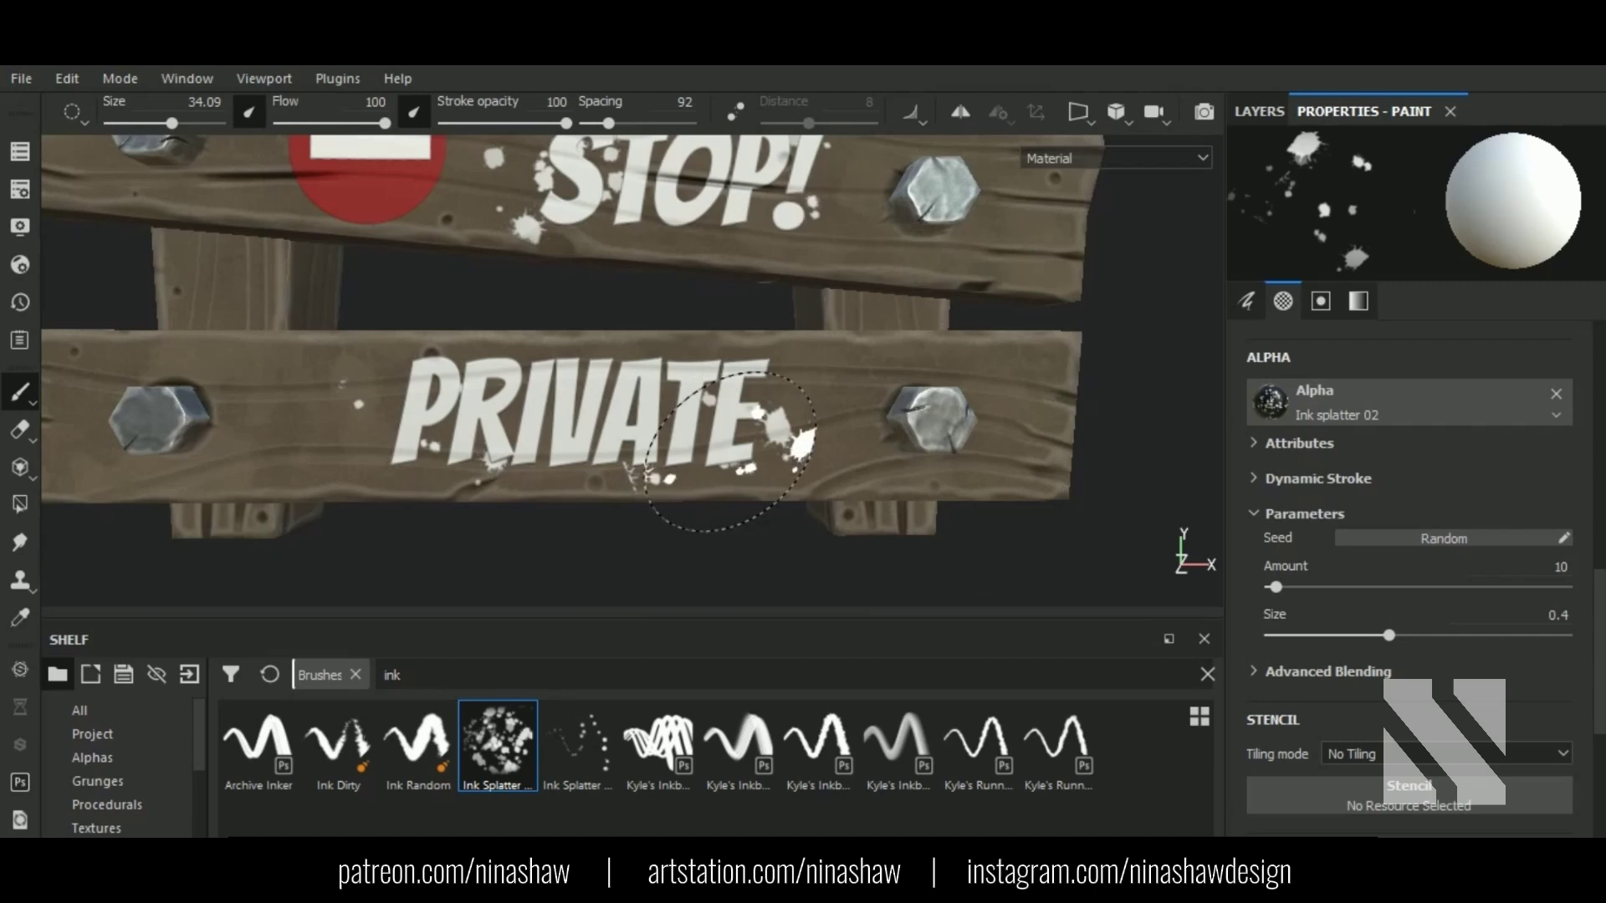
# Step: Undo the last splatter, set the splatter amount to 38 and size to 0.11, and stamp finer specks around PRIVATE
pyautogui.scroll(-2, 719, 468)
pyautogui.hotkey('ctrl', 'z')
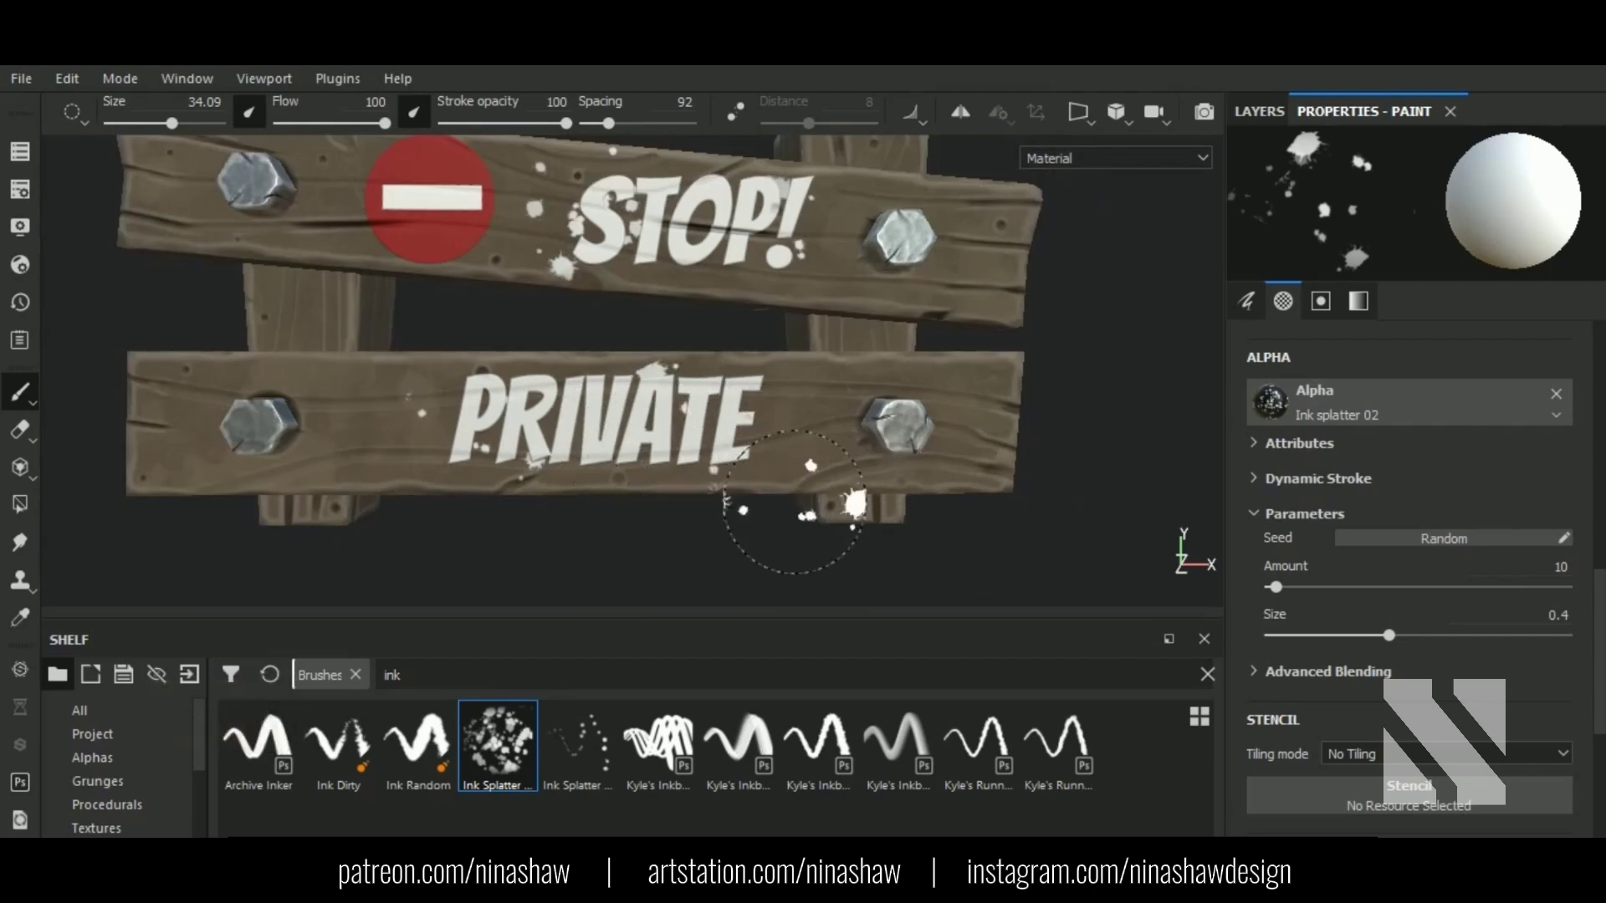
pyautogui.keyDown('alt'); pyautogui.moveTo(789, 502); pyautogui.dragTo(734, 489, button='middle'); pyautogui.keyUp('alt')
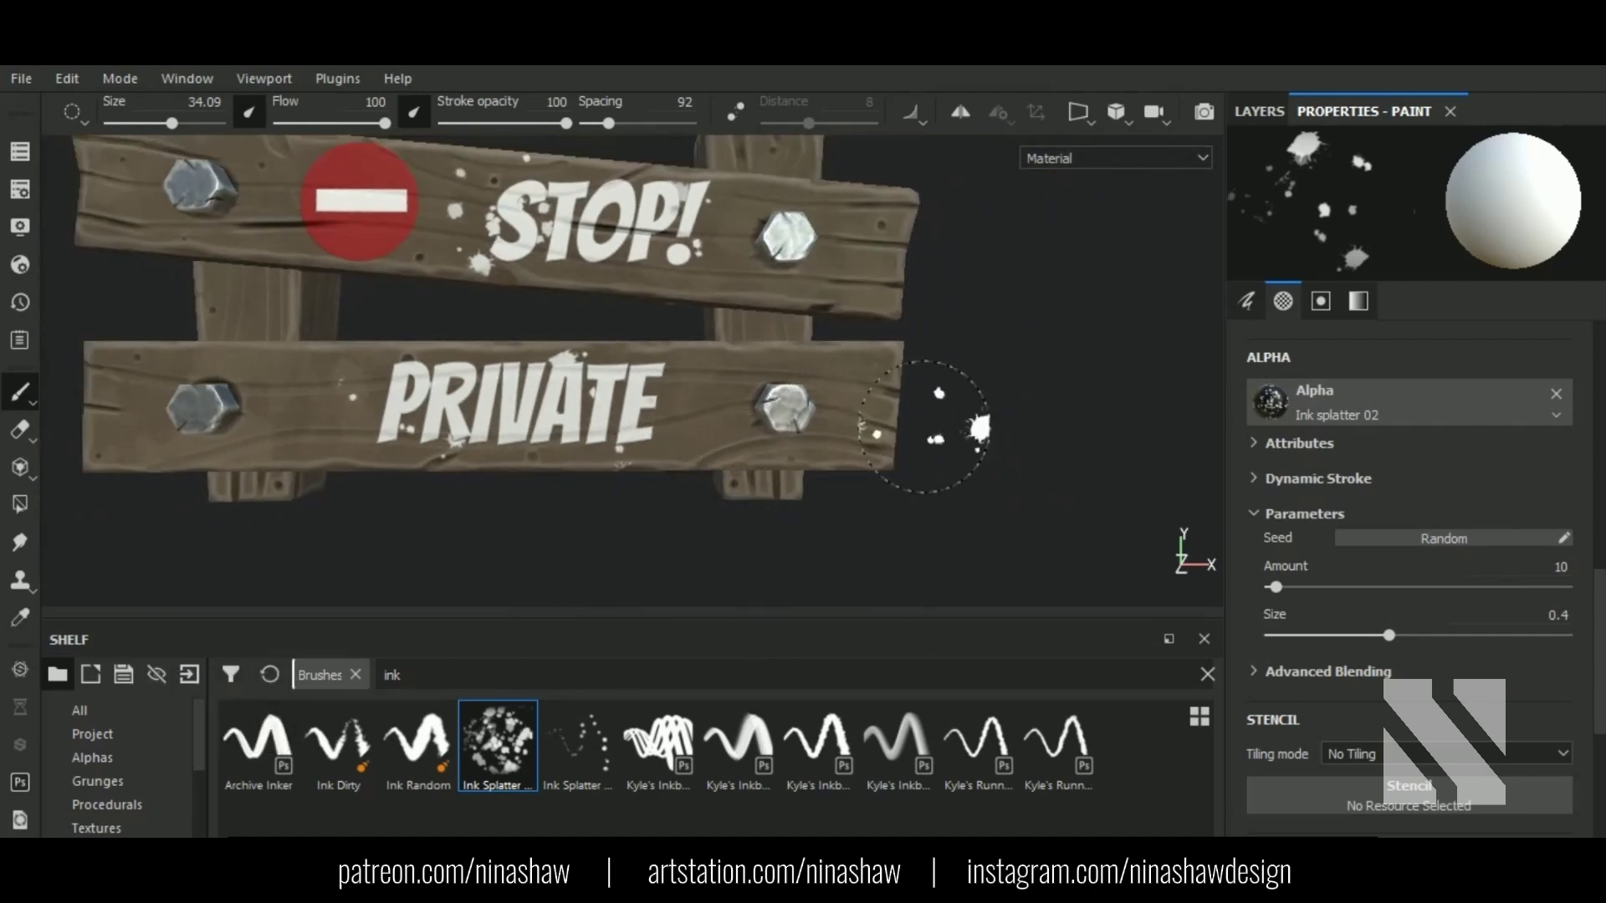
pyautogui.click(1293, 588)
pyautogui.click(1303, 636)
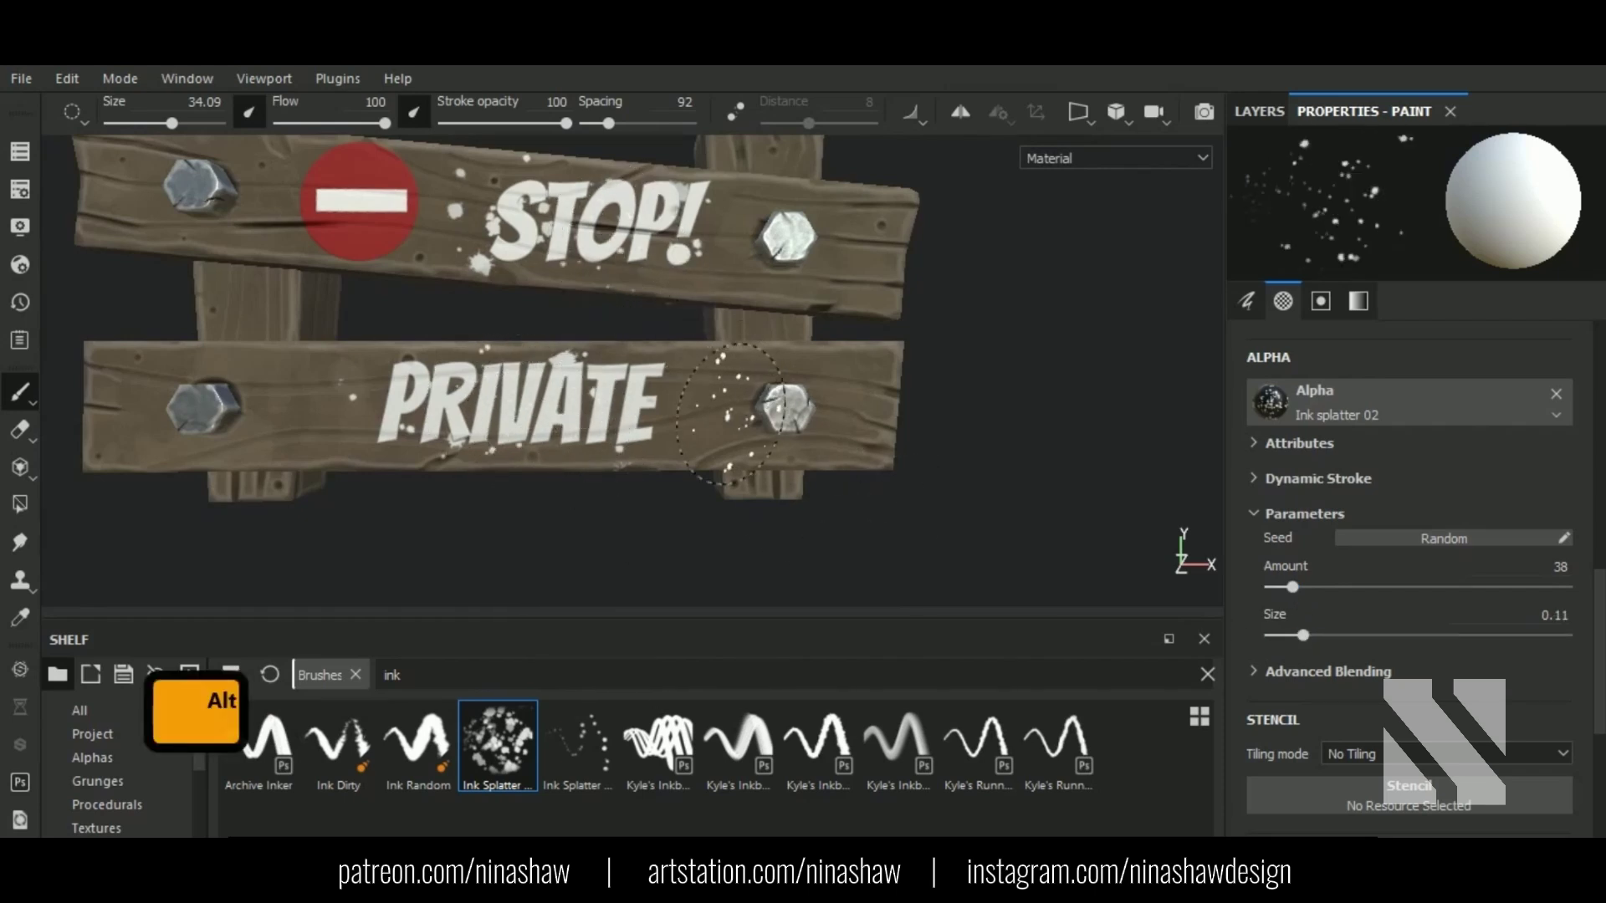
pyautogui.keyDown('alt'); pyautogui.moveTo(777, 393); pyautogui.dragTo(803, 460, button='middle'); pyautogui.keyUp('alt')
# Step: Add a Blur Slope filter to the mask of the stop layer
pyautogui.click(1236, 113)
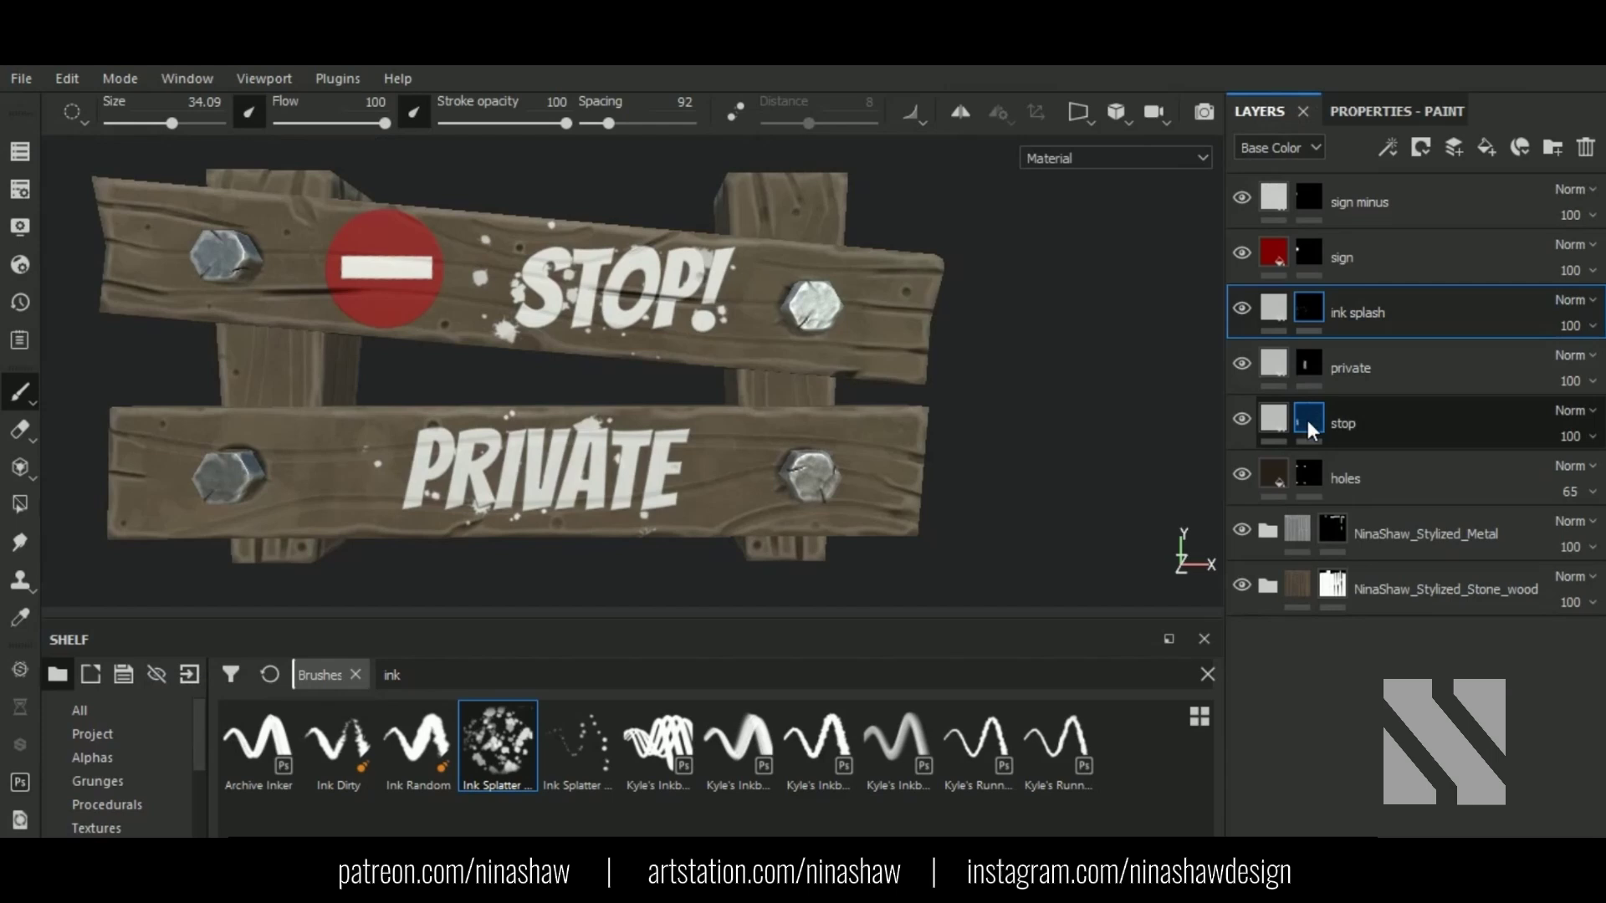
pyautogui.click(1365, 428)
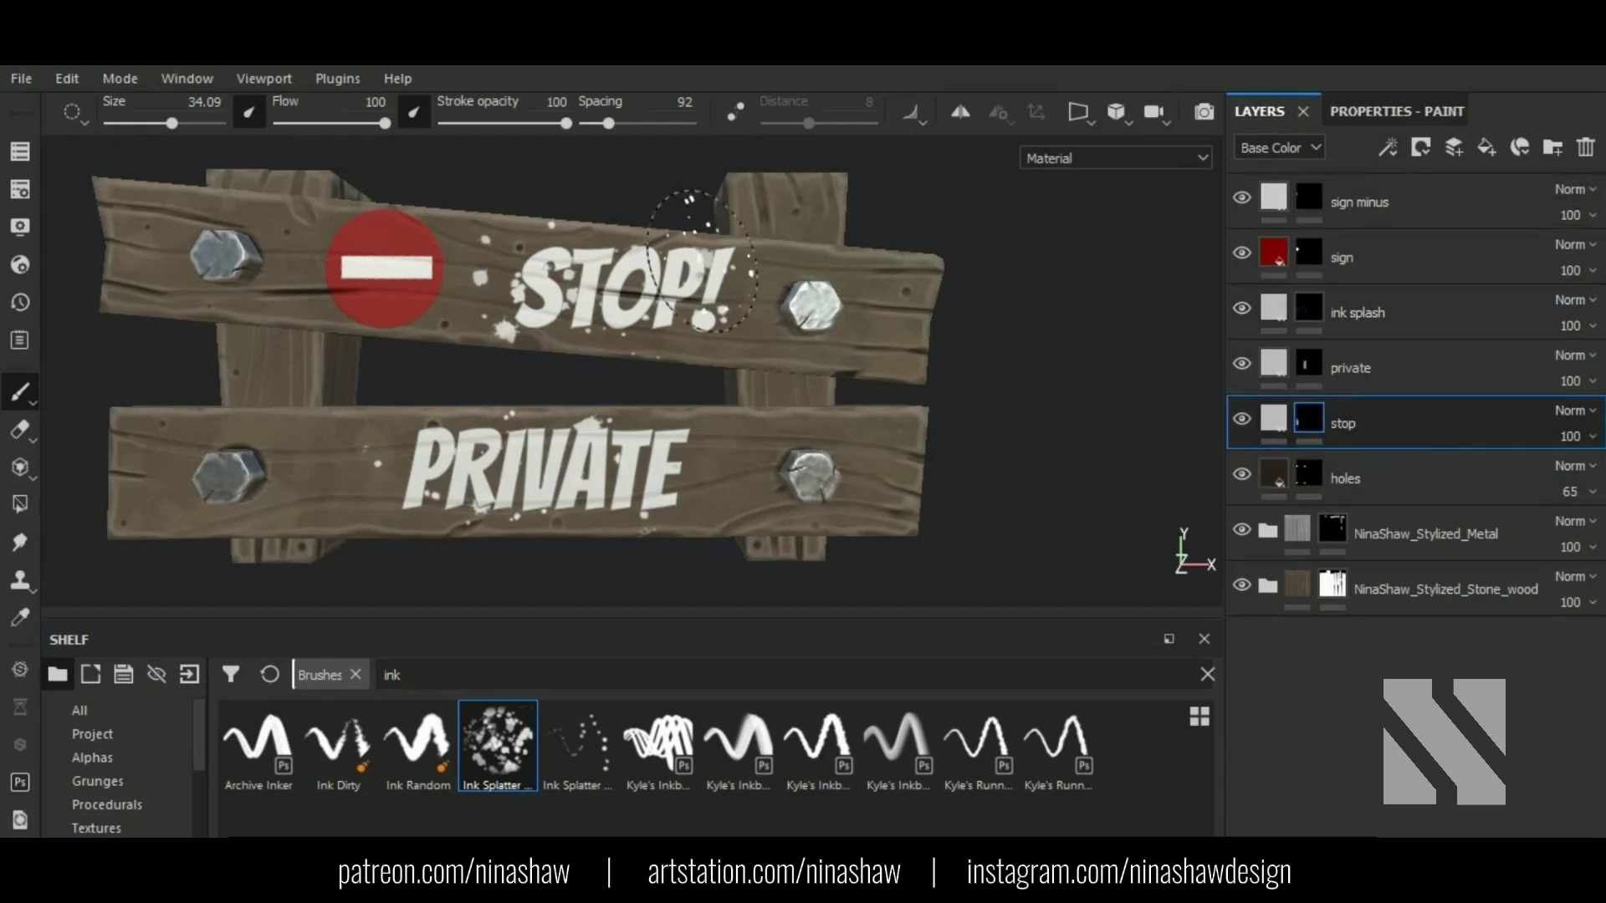
pyautogui.scroll(3, 702, 259)
pyautogui.keyDown('alt'); pyautogui.moveTo(703, 259); pyautogui.dragTo(878, 444, button='middle'); pyautogui.keyUp('alt')
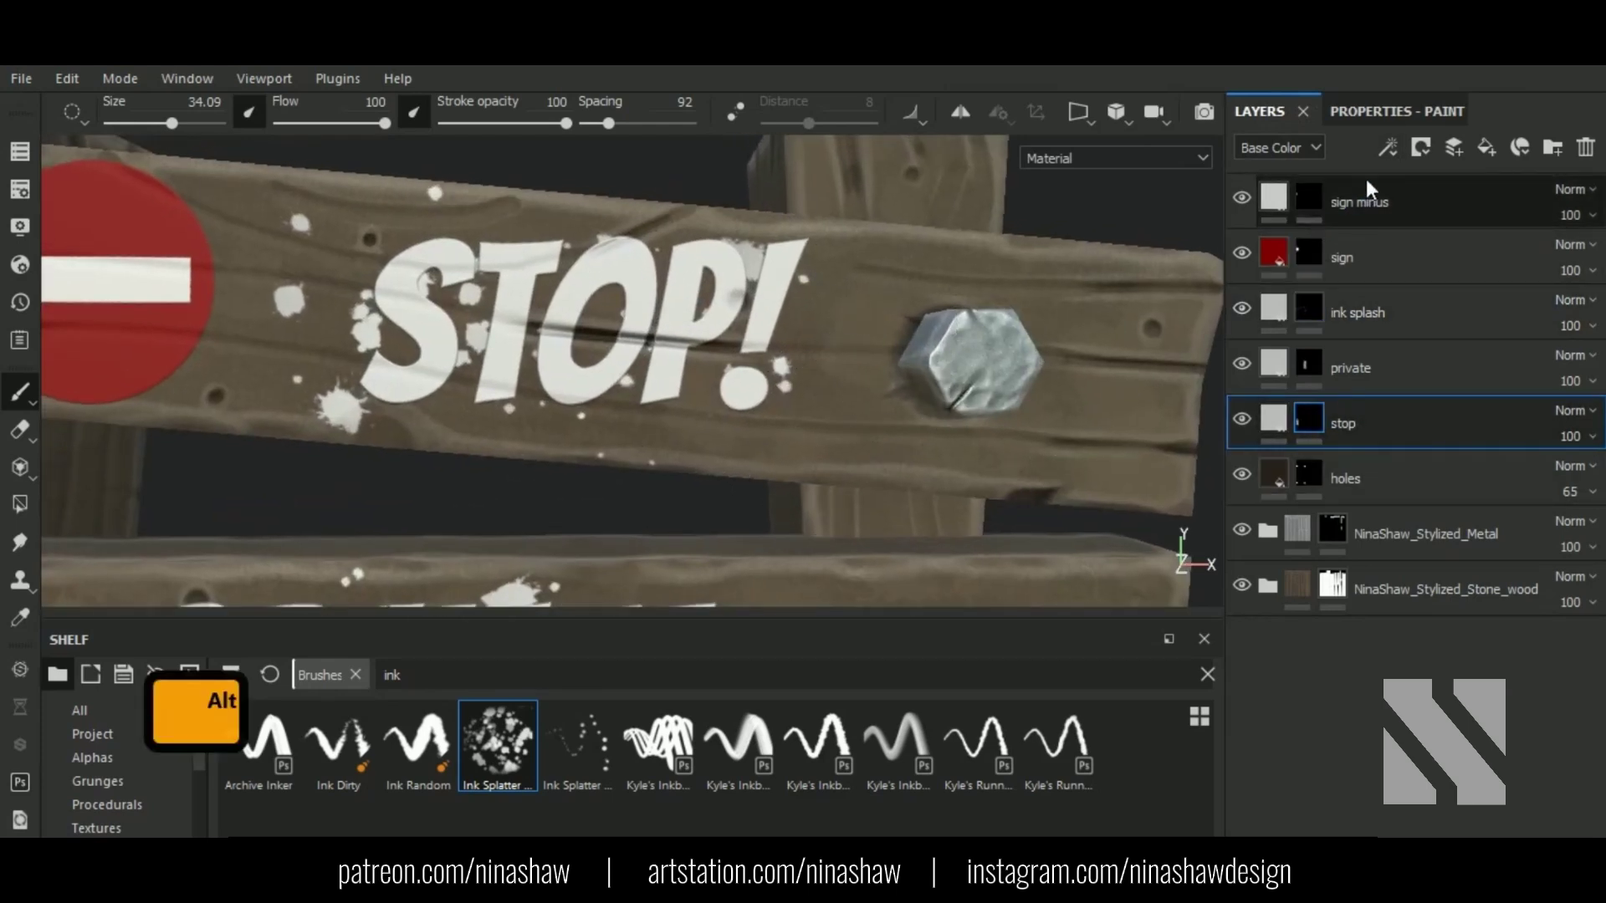
pyautogui.click(1387, 147)
pyautogui.click(1415, 273)
pyautogui.click(1427, 191)
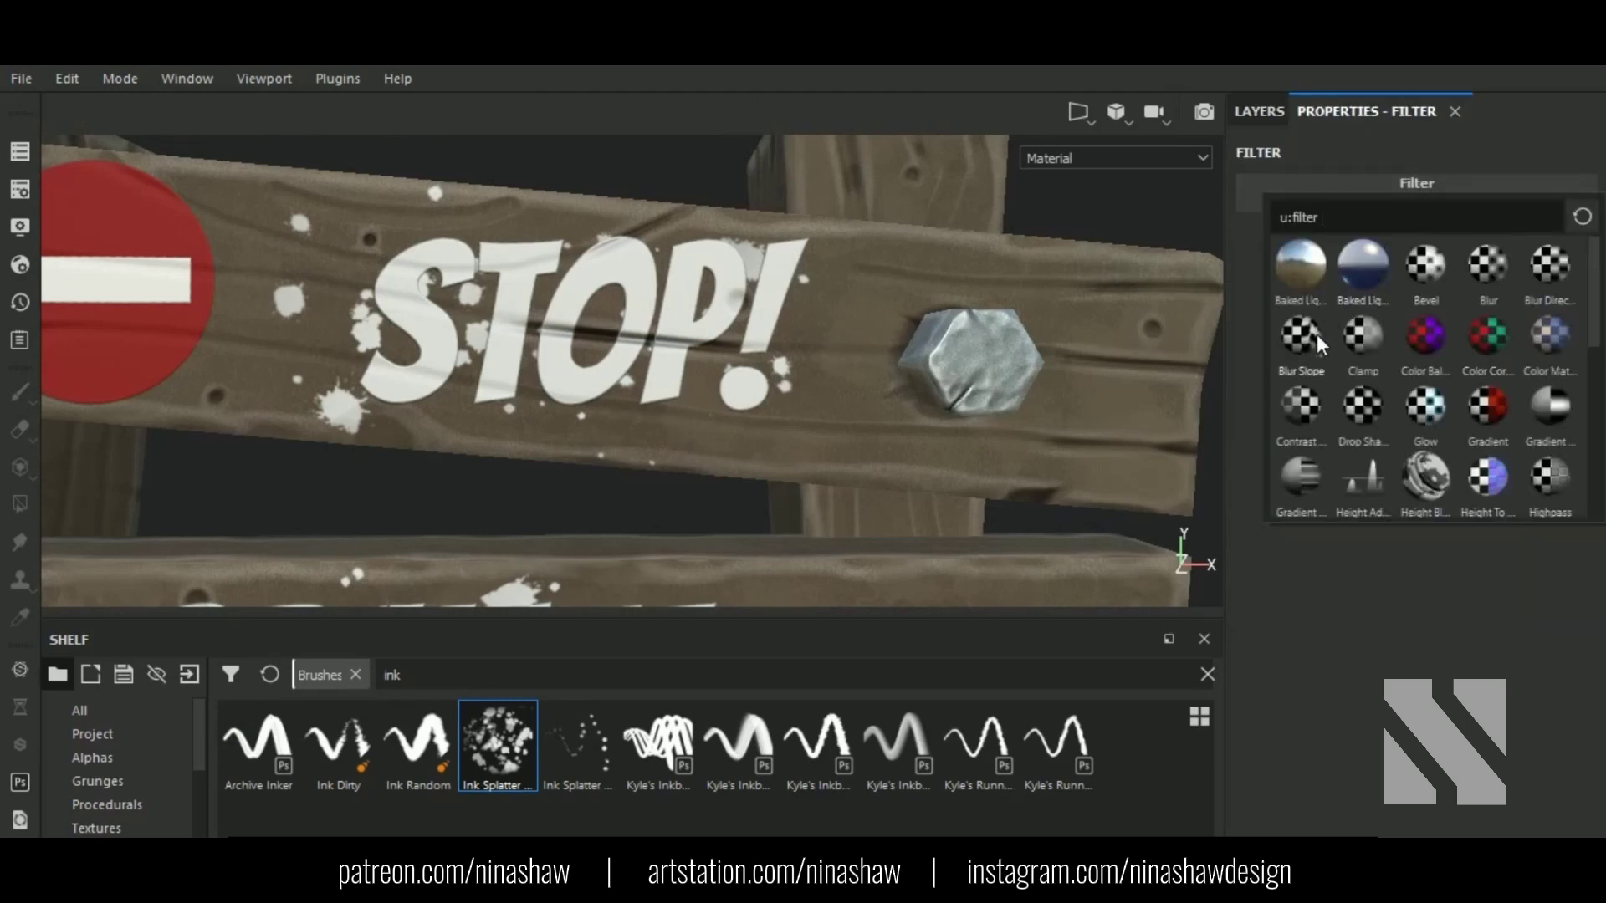
pyautogui.click(1301, 334)
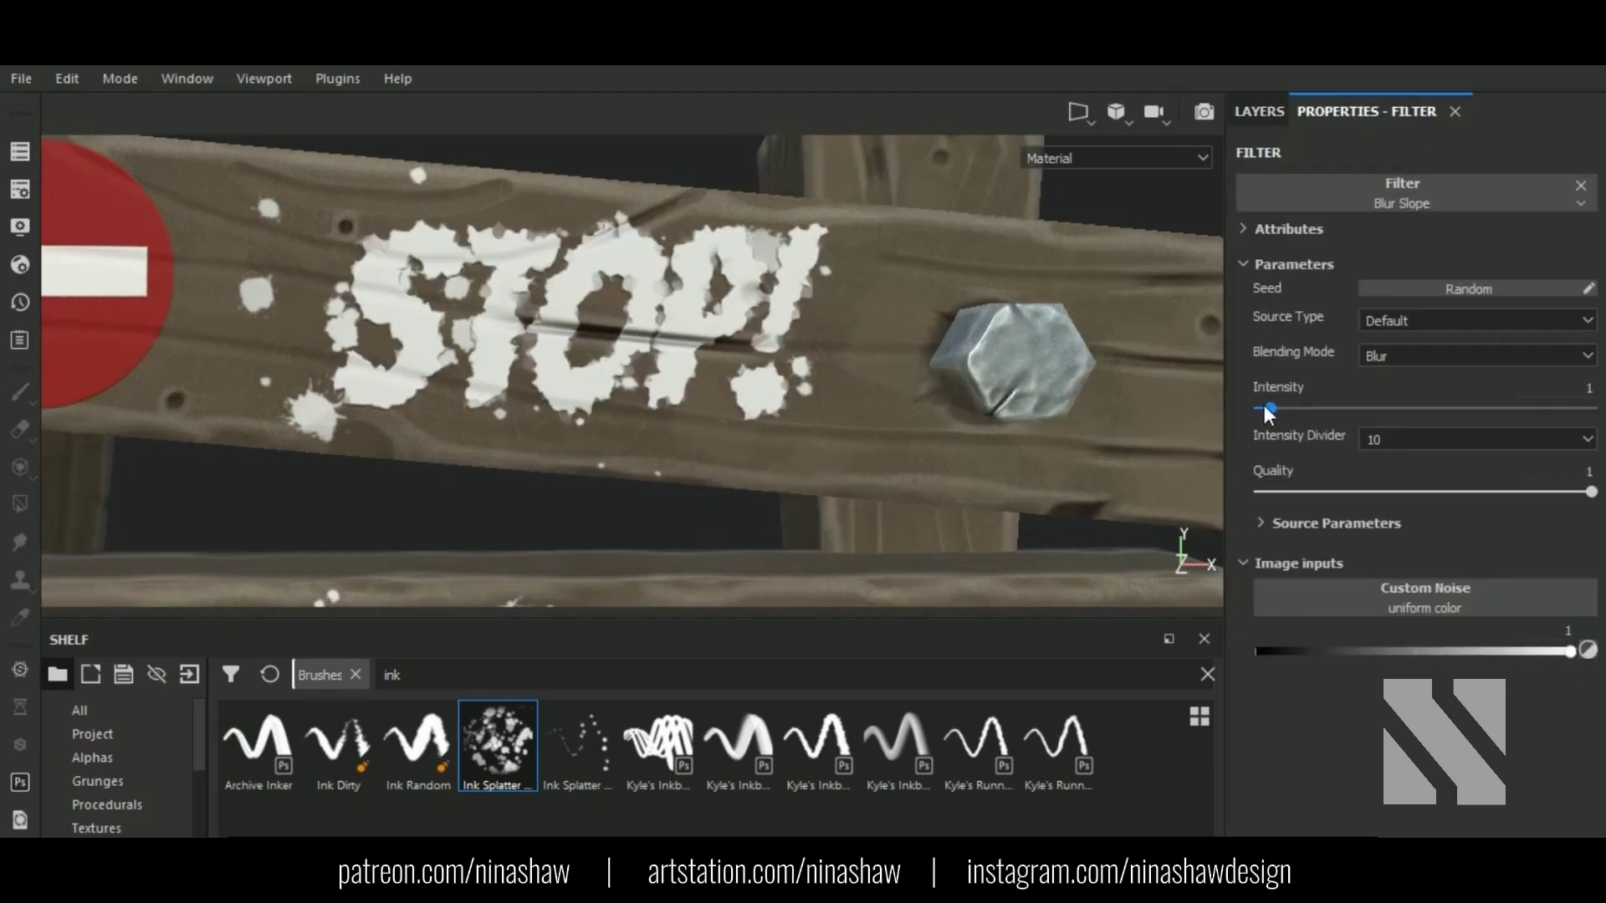
# Step: Set the intensity of the stop mask's Blur Slope filter to 0.03
pyautogui.moveTo(1262, 405); pyautogui.dragTo(1258, 410)
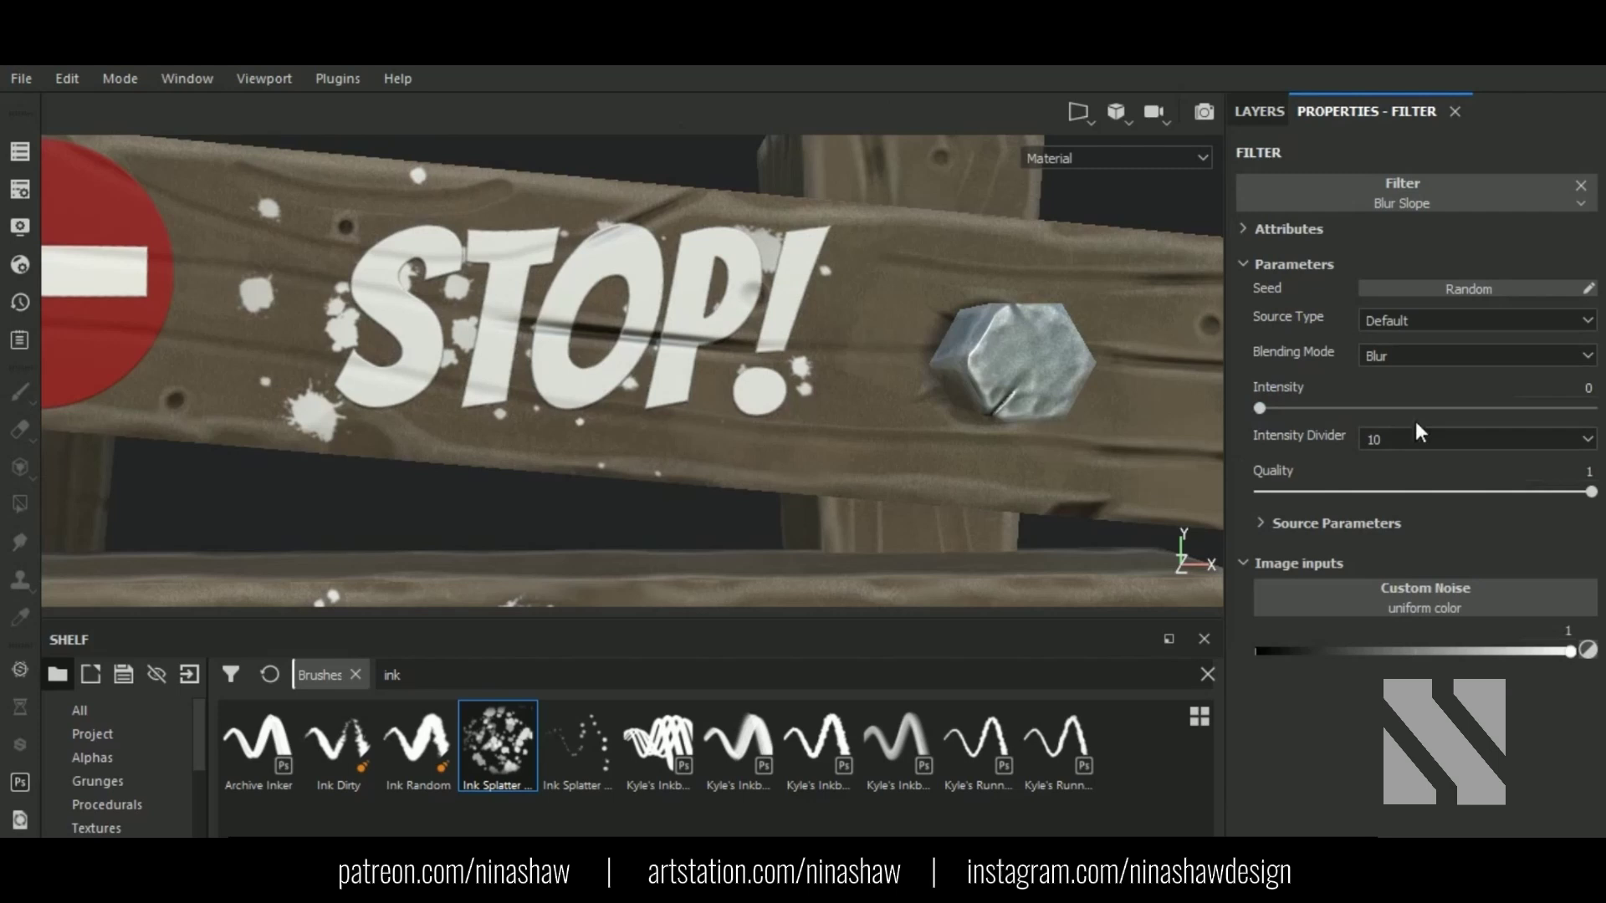
pyautogui.click(1552, 389)
pyautogui.write('0.03')
pyautogui.press('Return')
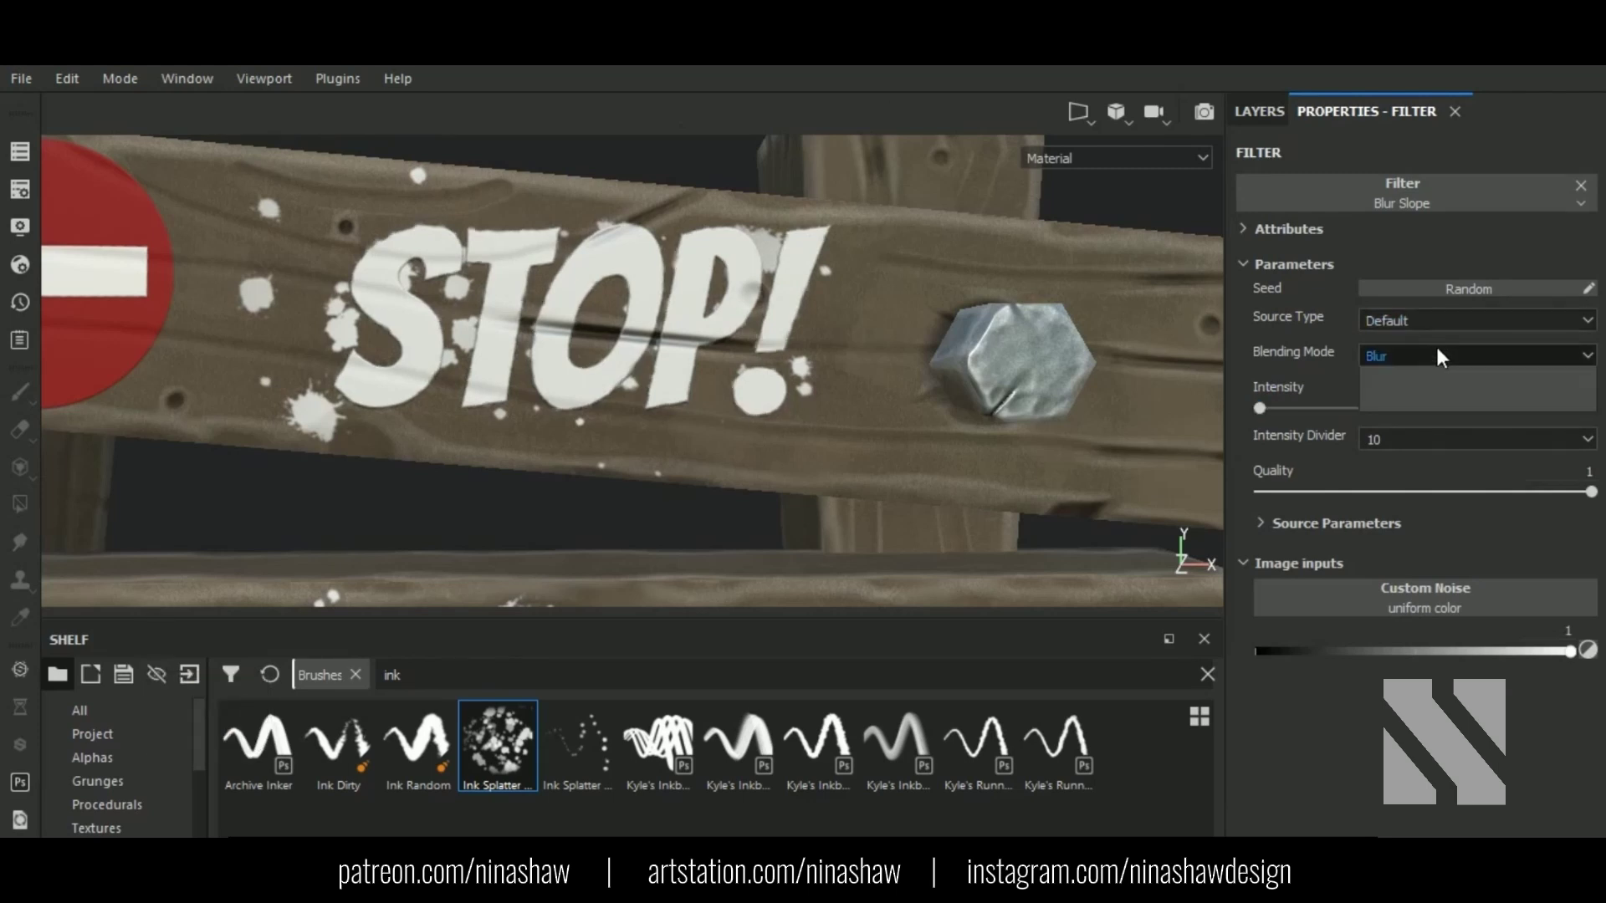
# Step: Try the Min blending mode on the stop mask's Blur Slope filter and set it back to Blur
pyautogui.click(1435, 351)
pyautogui.click(1428, 388)
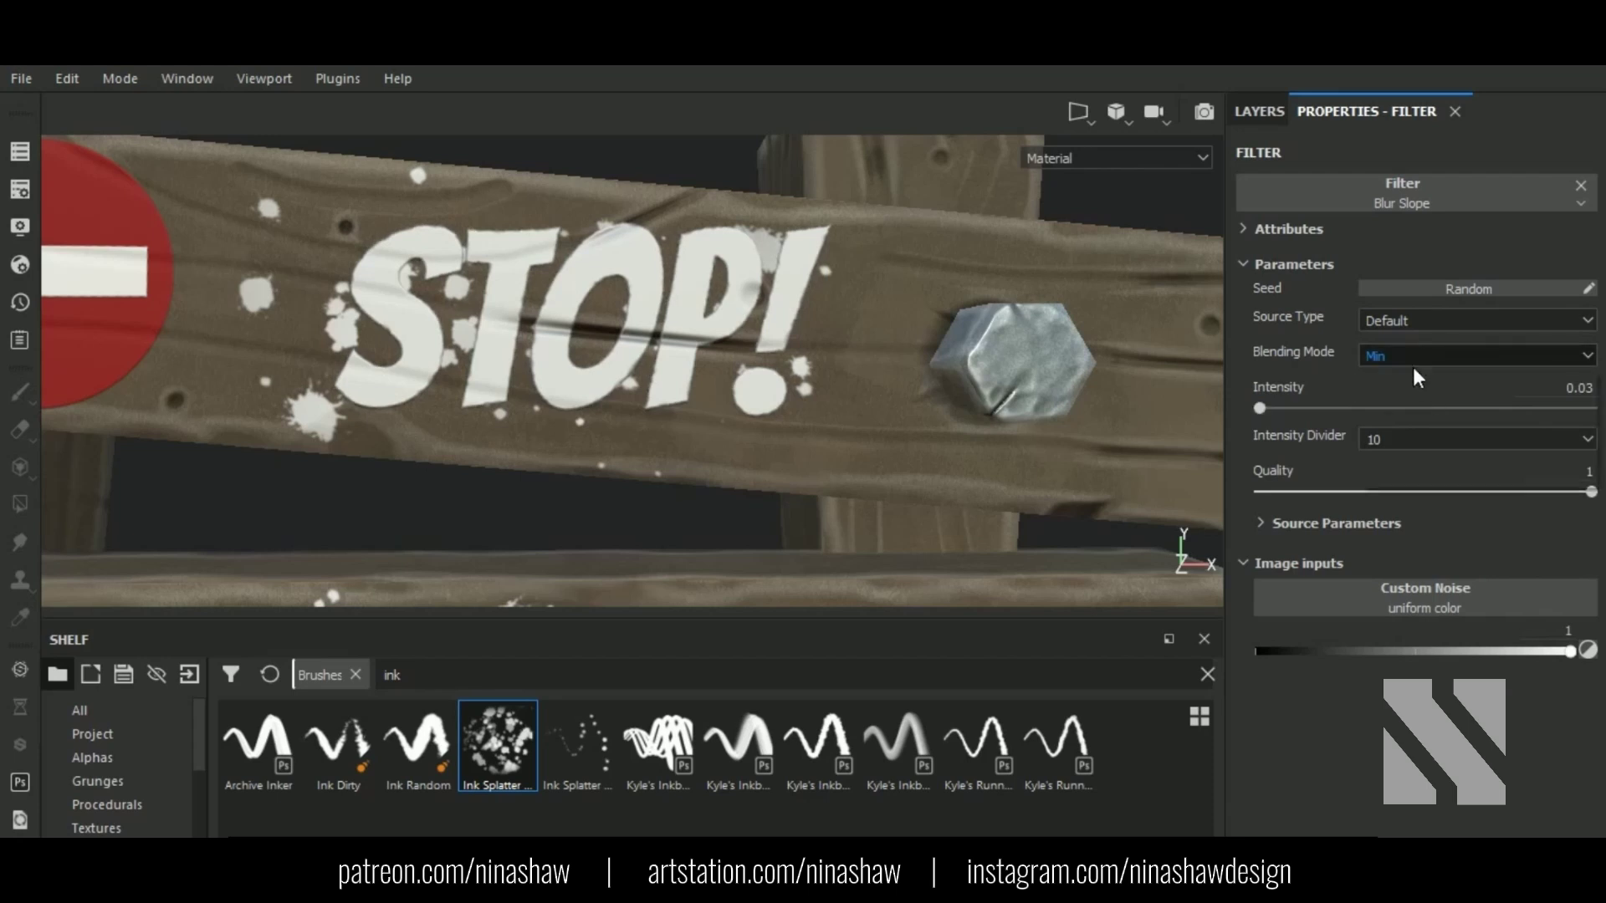
pyautogui.click(1413, 358)
pyautogui.click(1404, 405)
pyautogui.click(1403, 359)
pyautogui.click(1407, 373)
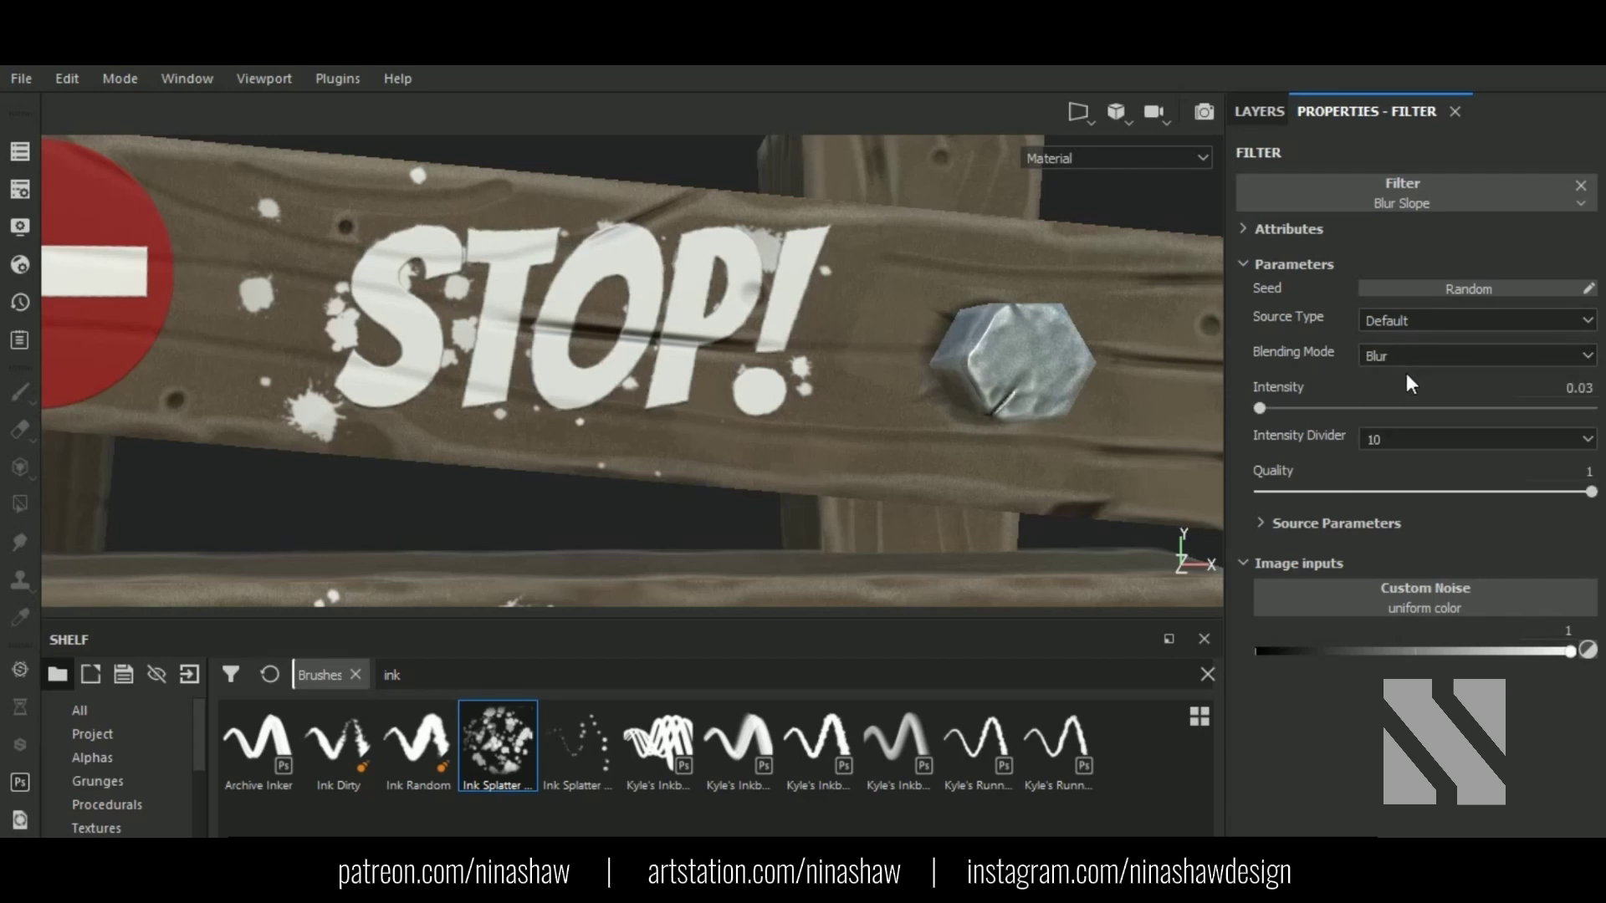
# Step: Set the intensity of the stop mask's Blur Slope filter to 0.05
pyautogui.click(1581, 389)
pyautogui.write('0.05')
pyautogui.press('Return')
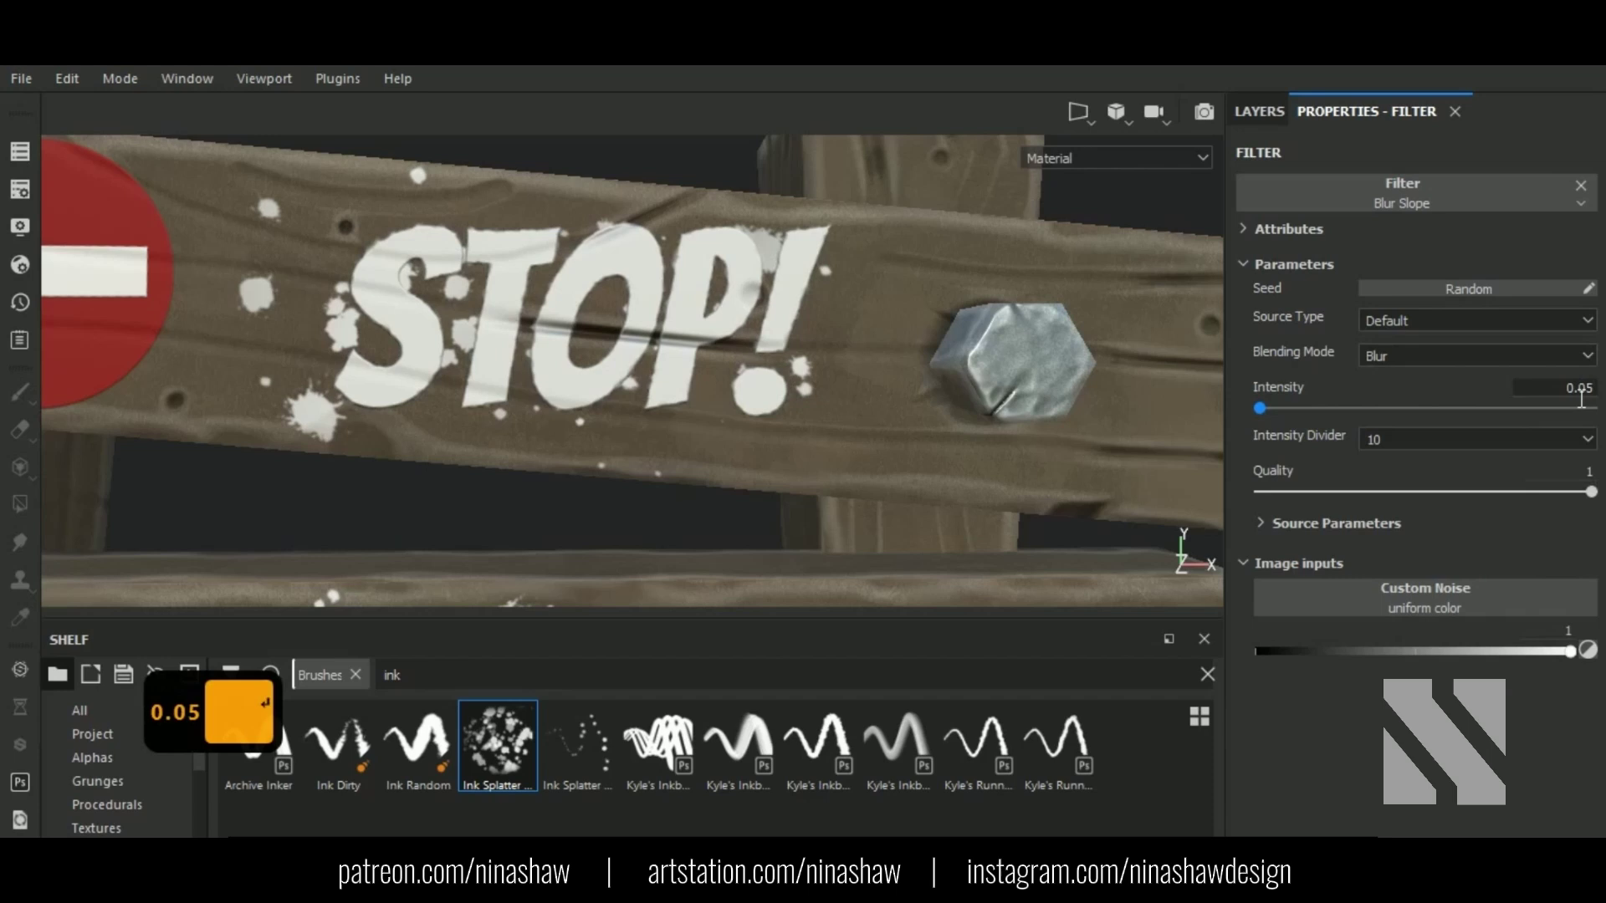
# Step: Smudge paint drips down from the S, T and O in the stop mask, using brush sizes 3.85 and 1.86
pyautogui.click(1259, 111)
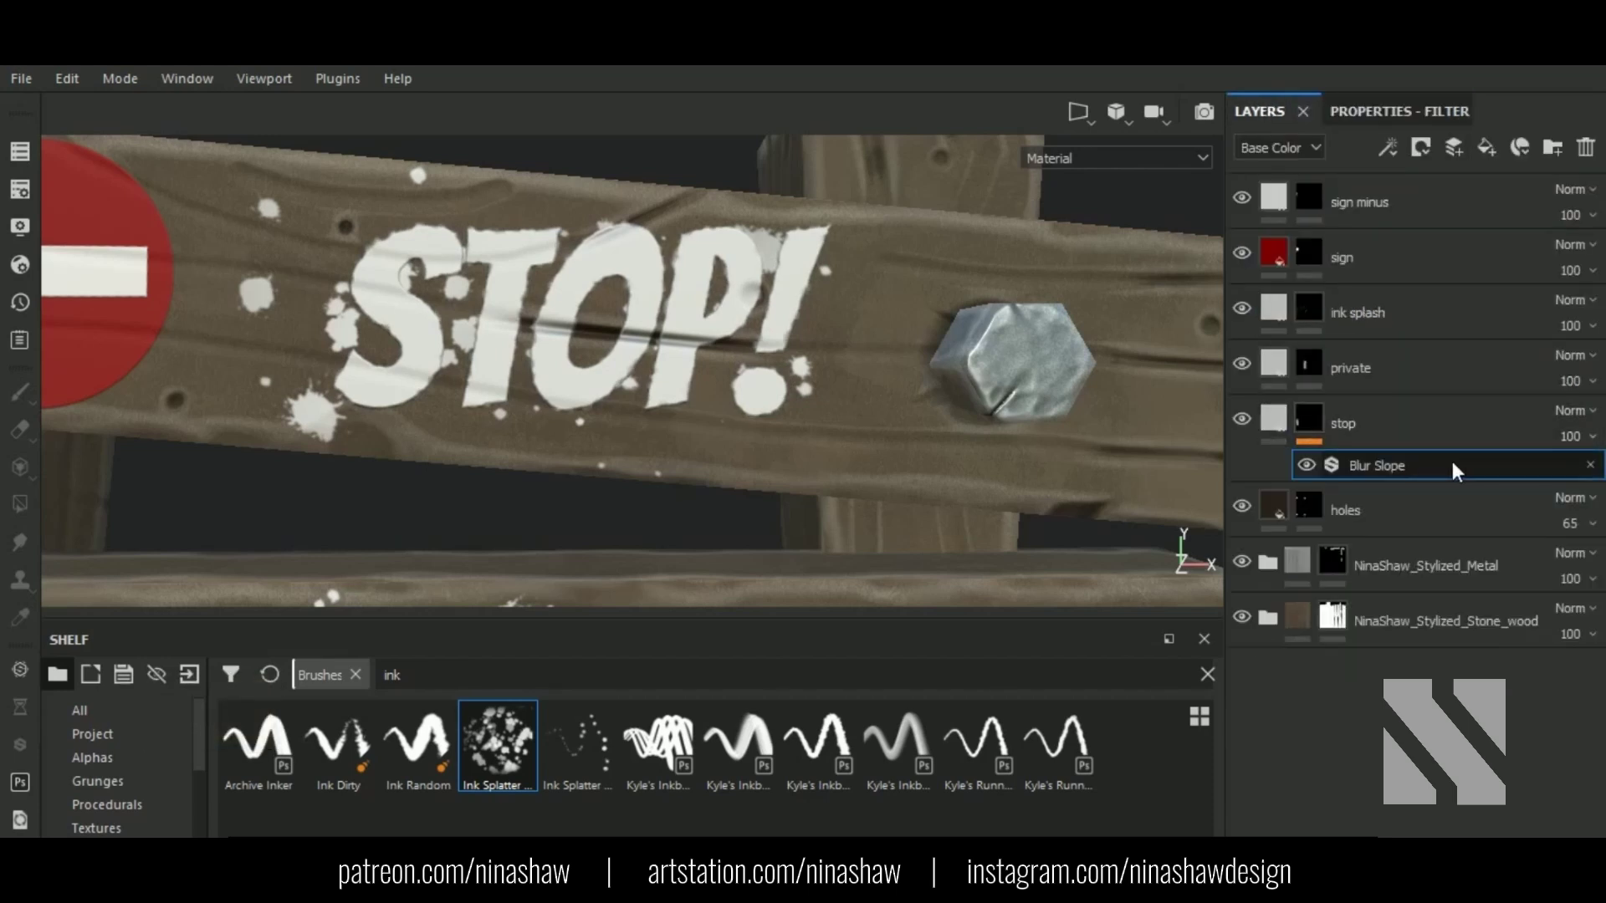
pyautogui.click(1333, 433)
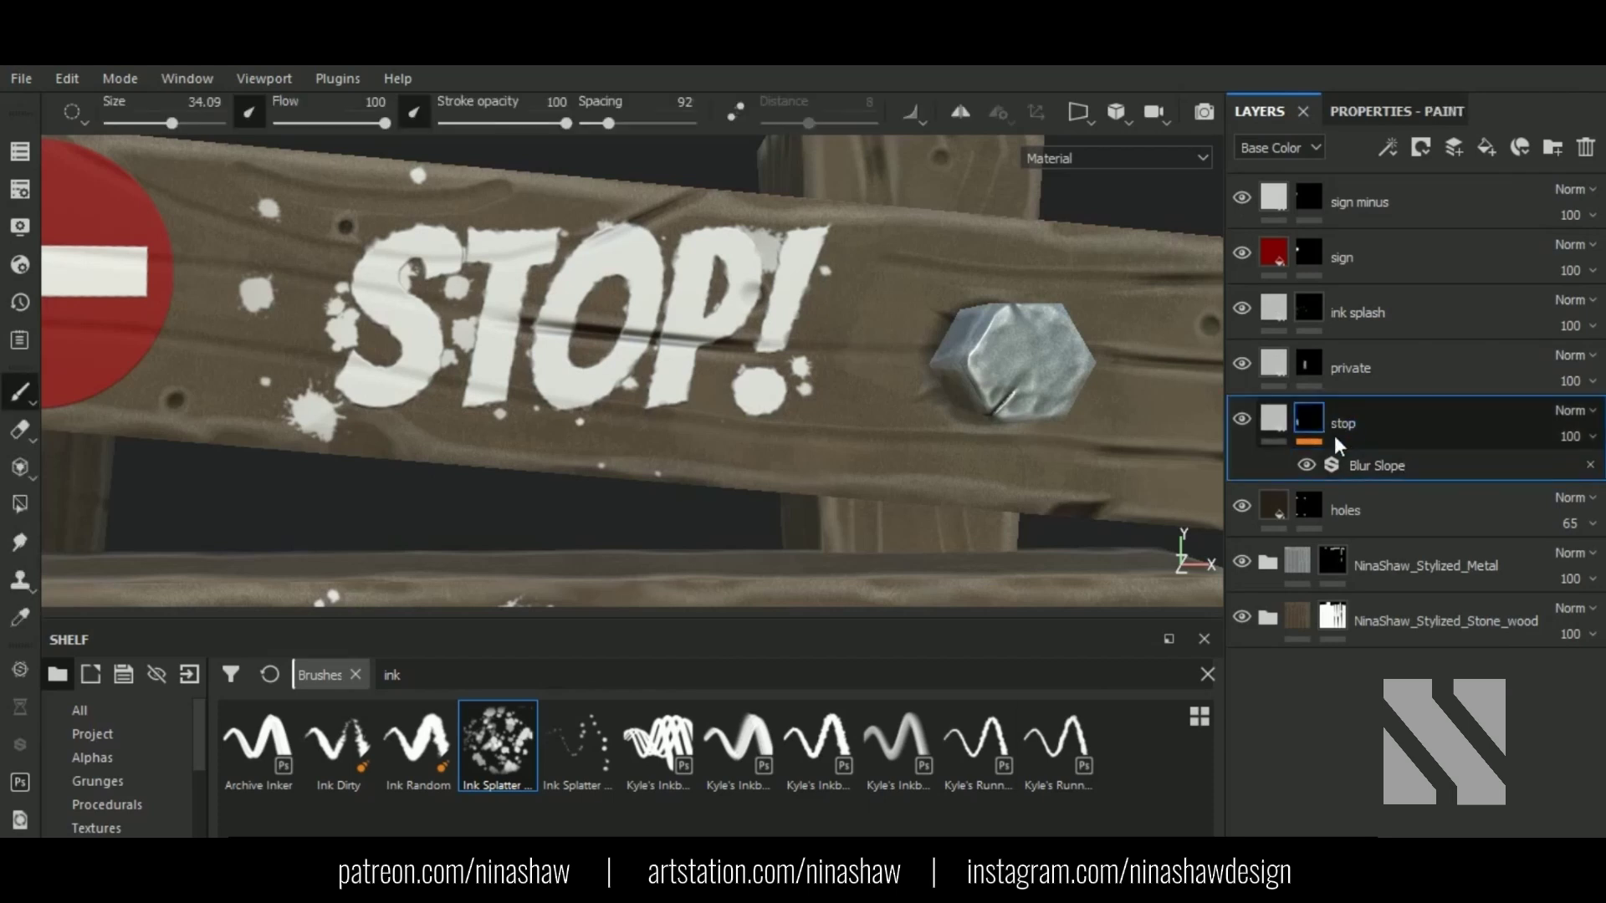
pyautogui.click(18, 545)
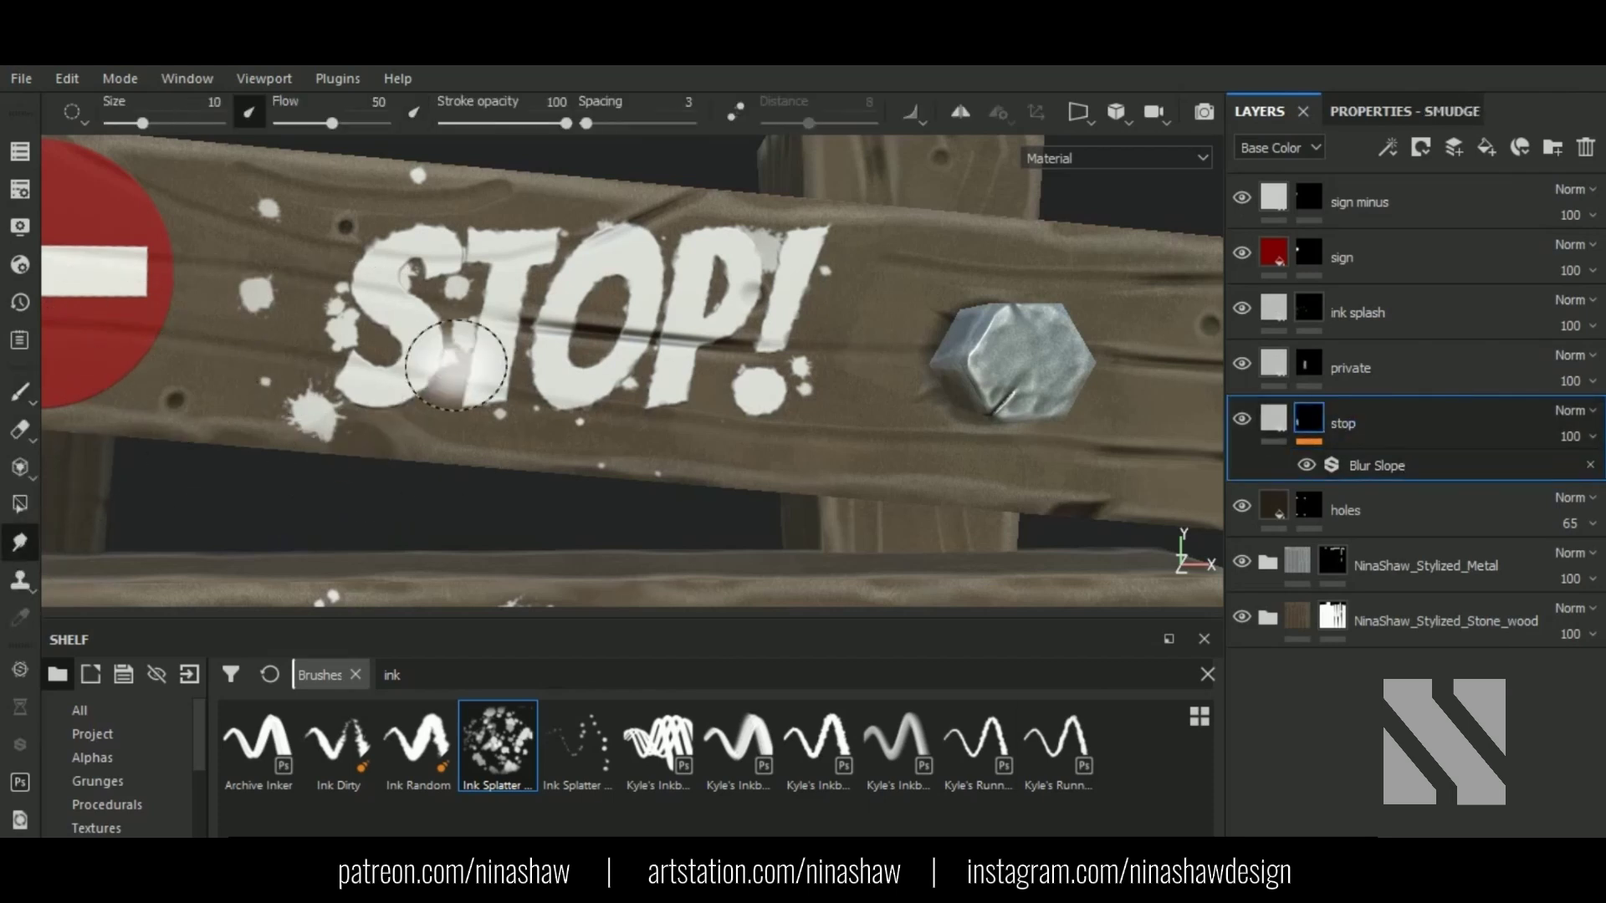
pyautogui.keyDown('ctrl'); pyautogui.moveTo(501, 383); pyautogui.dragTo(491, 385, button='right'); pyautogui.keyUp('ctrl')
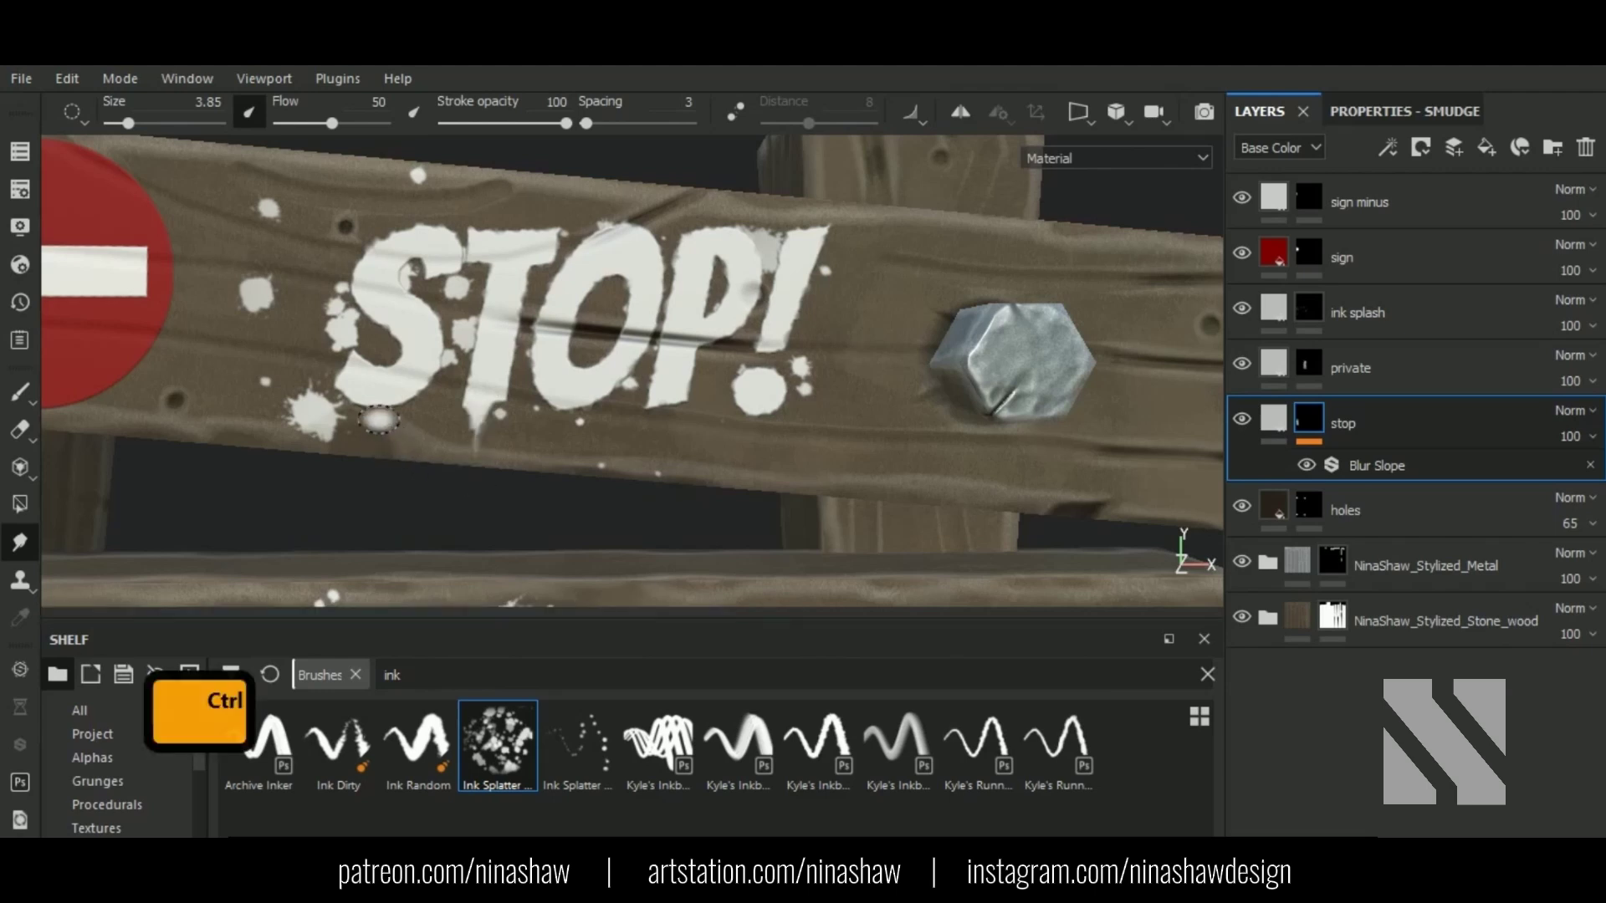
pyautogui.keyDown('ctrl'); pyautogui.moveTo(379, 418); pyautogui.dragTo(368, 418, button='right'); pyautogui.keyUp('ctrl')
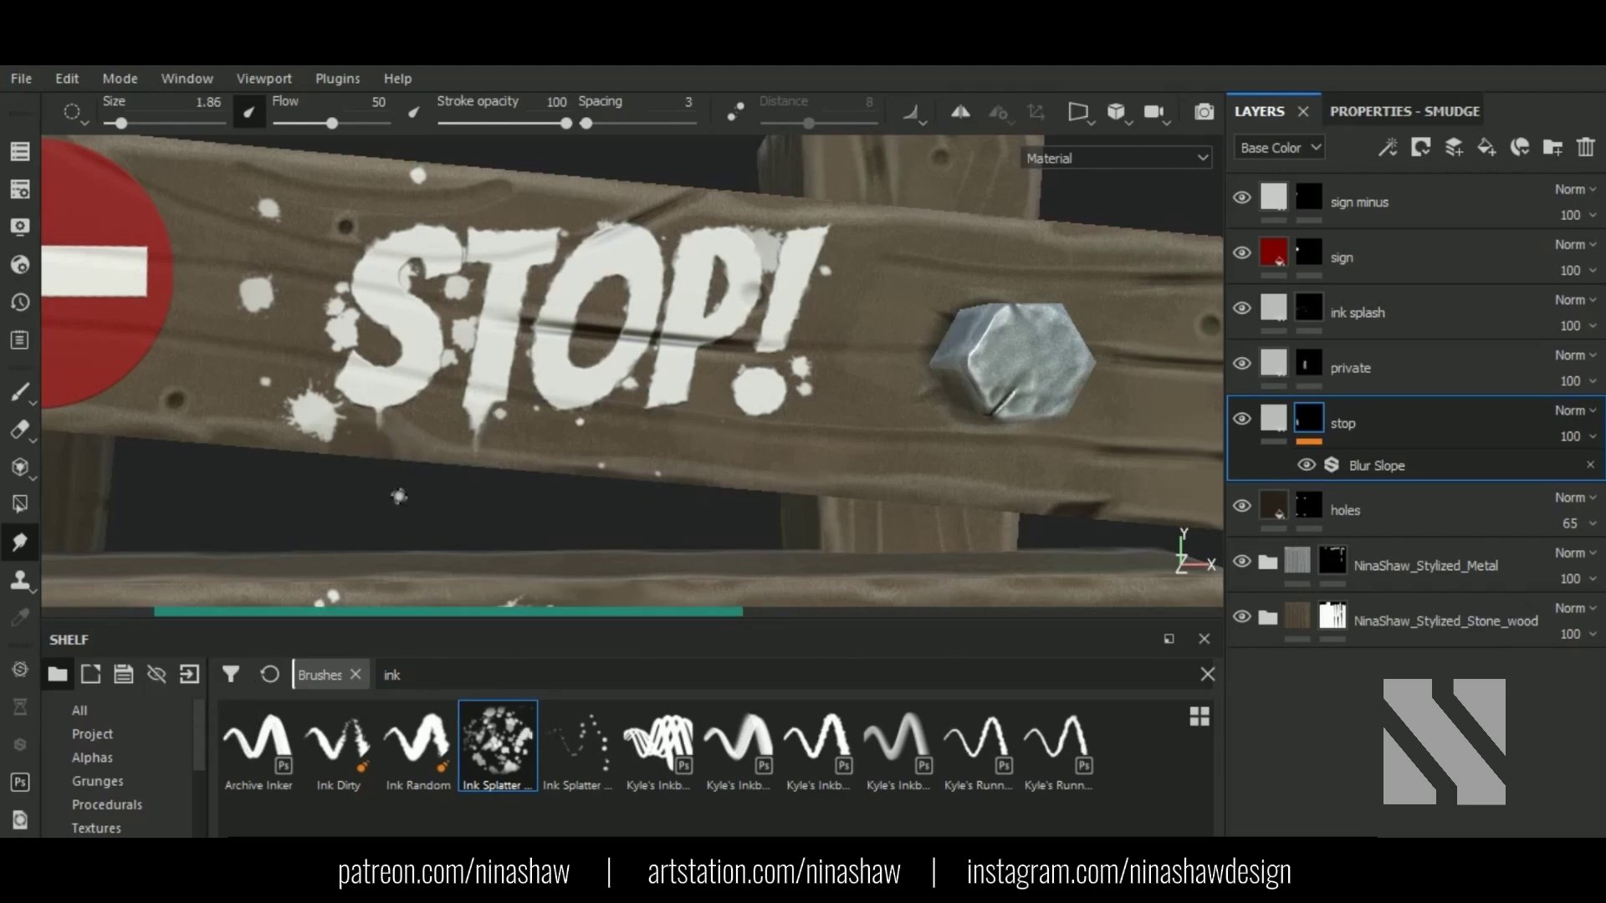
pyautogui.keyDown('ctrl'); pyautogui.moveTo(568, 410); pyautogui.dragTo(574, 408, button='right'); pyautogui.keyUp('ctrl')
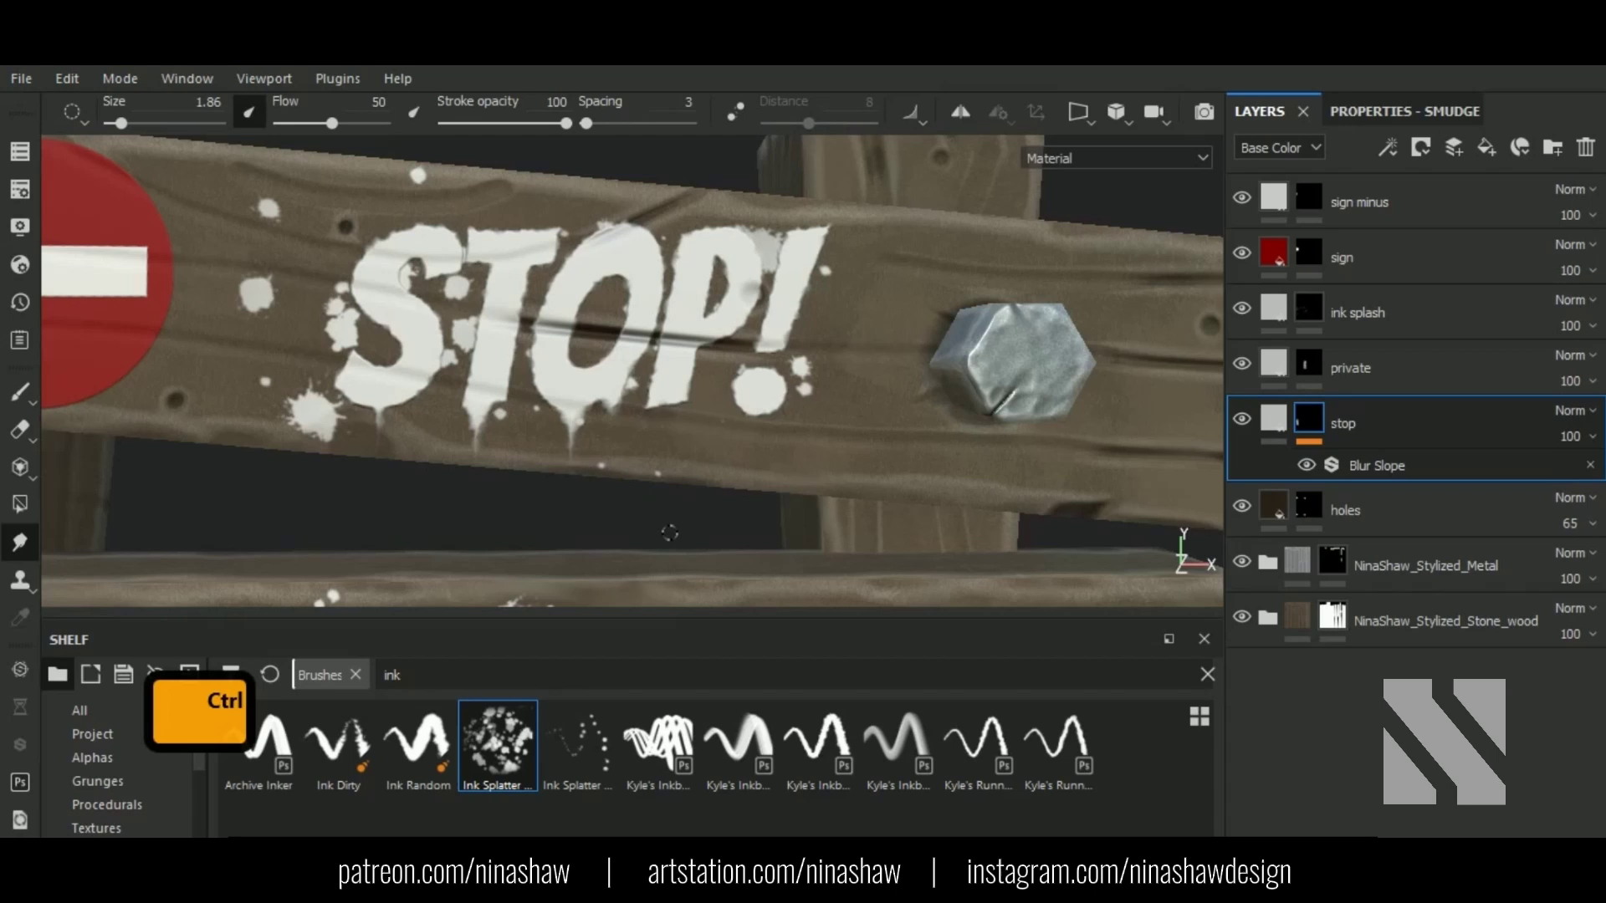
# Step: Smudge more paint drips under the P and exclamation mark of STOP!, and set the smudge brush size to 3
pyautogui.doubleClick(216, 113)
pyautogui.write('3')
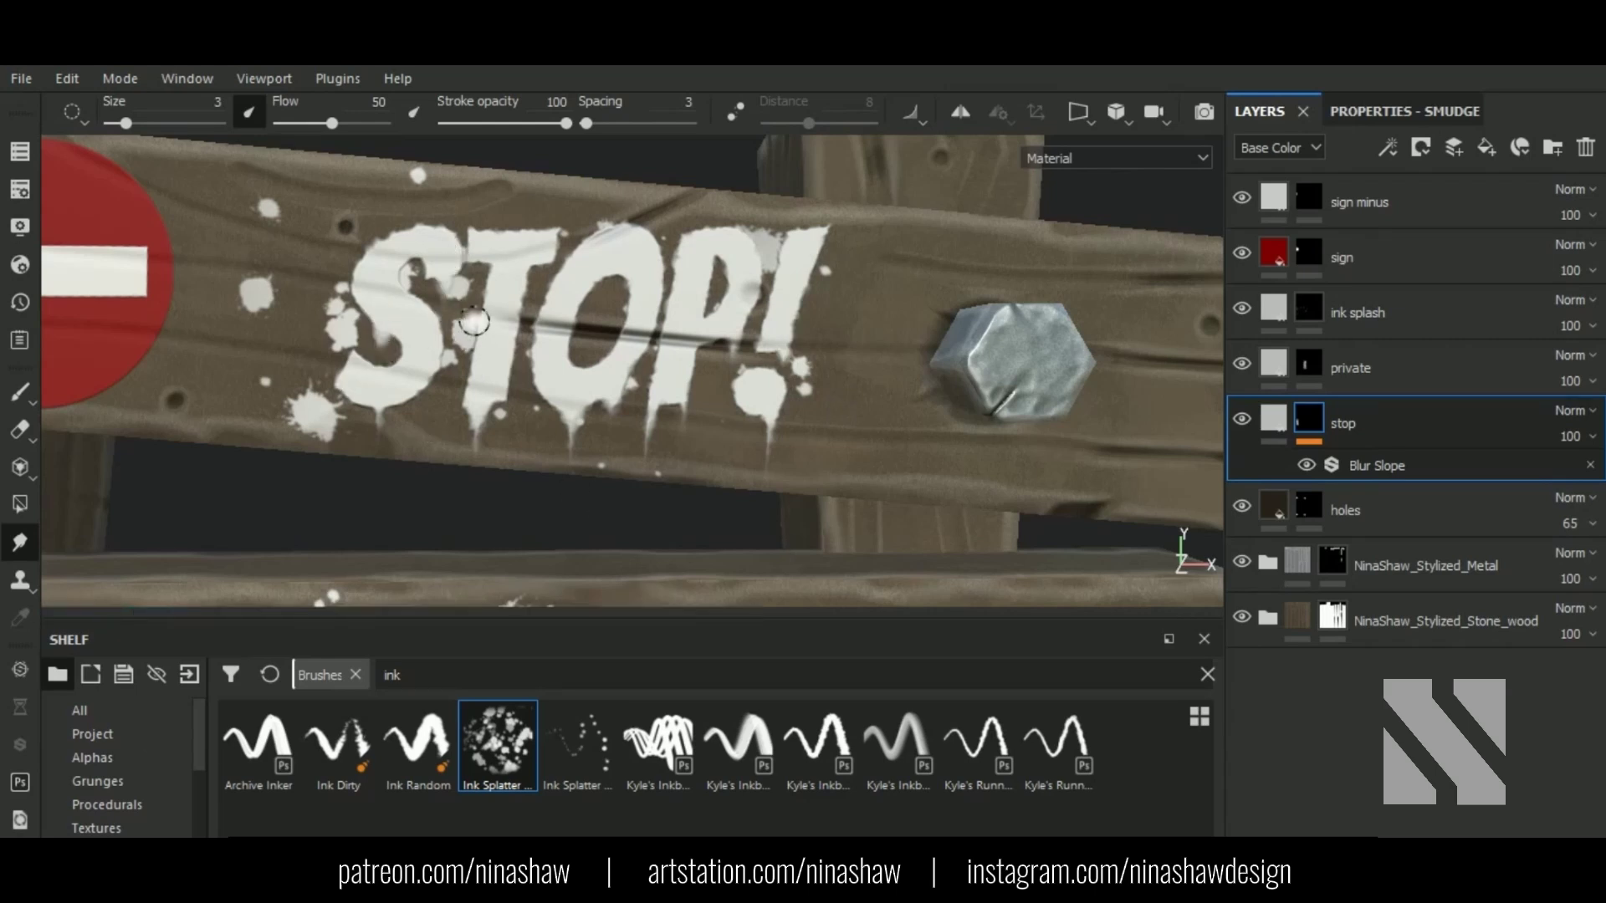
pyautogui.keyDown('ctrl'); pyautogui.moveTo(476, 330); pyautogui.dragTo(480, 260, button='right'); pyautogui.keyUp('ctrl')
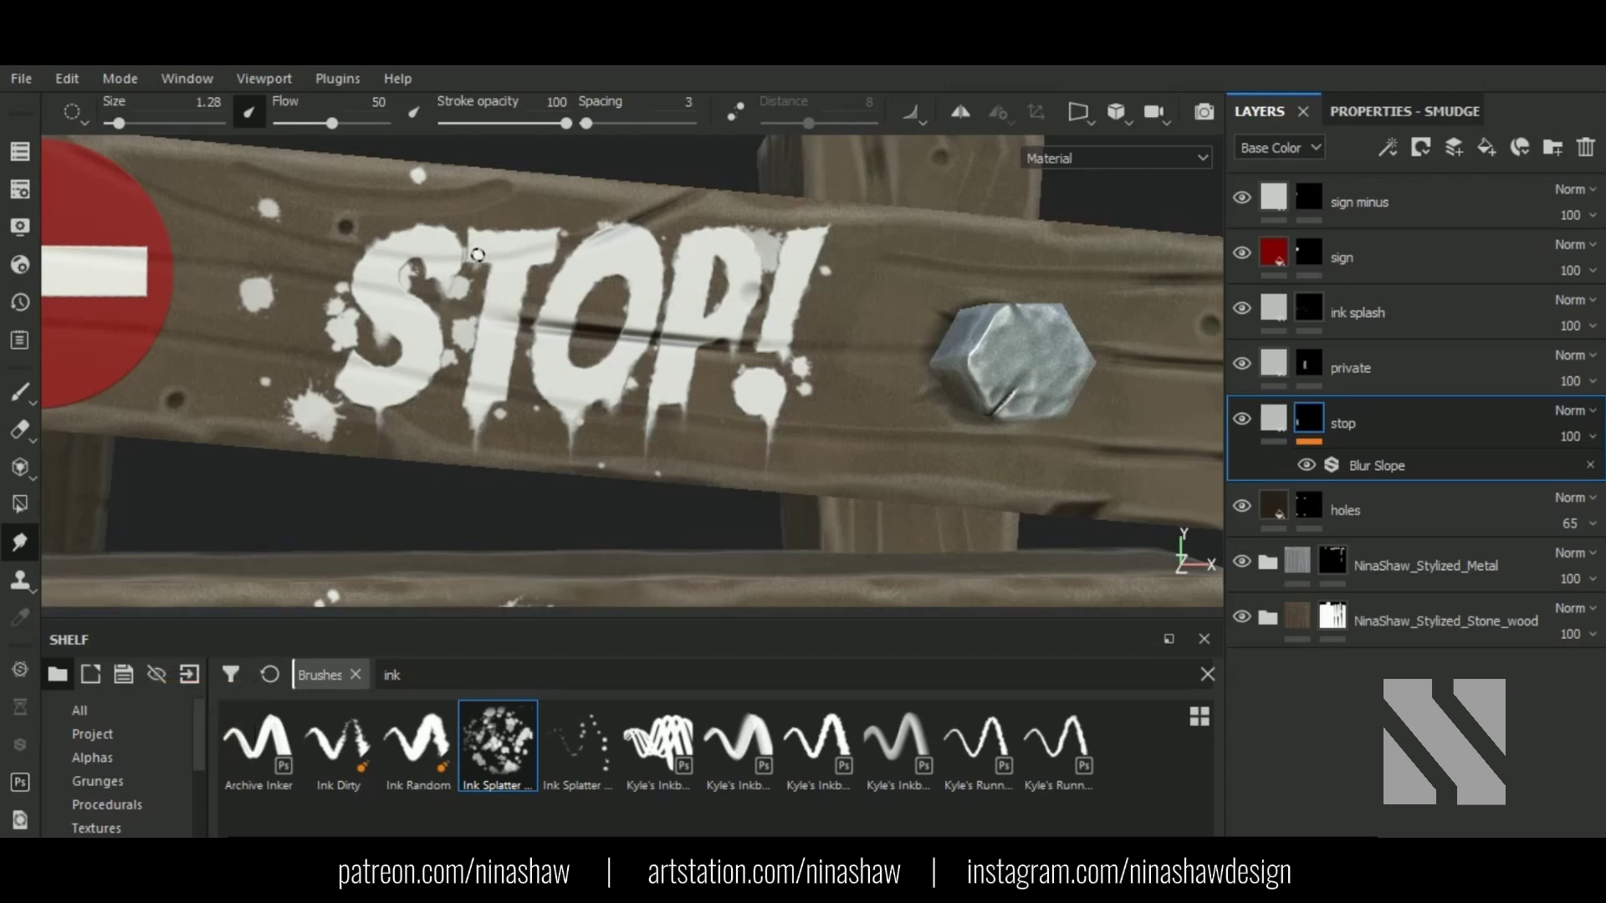
pyautogui.press('ctrl')
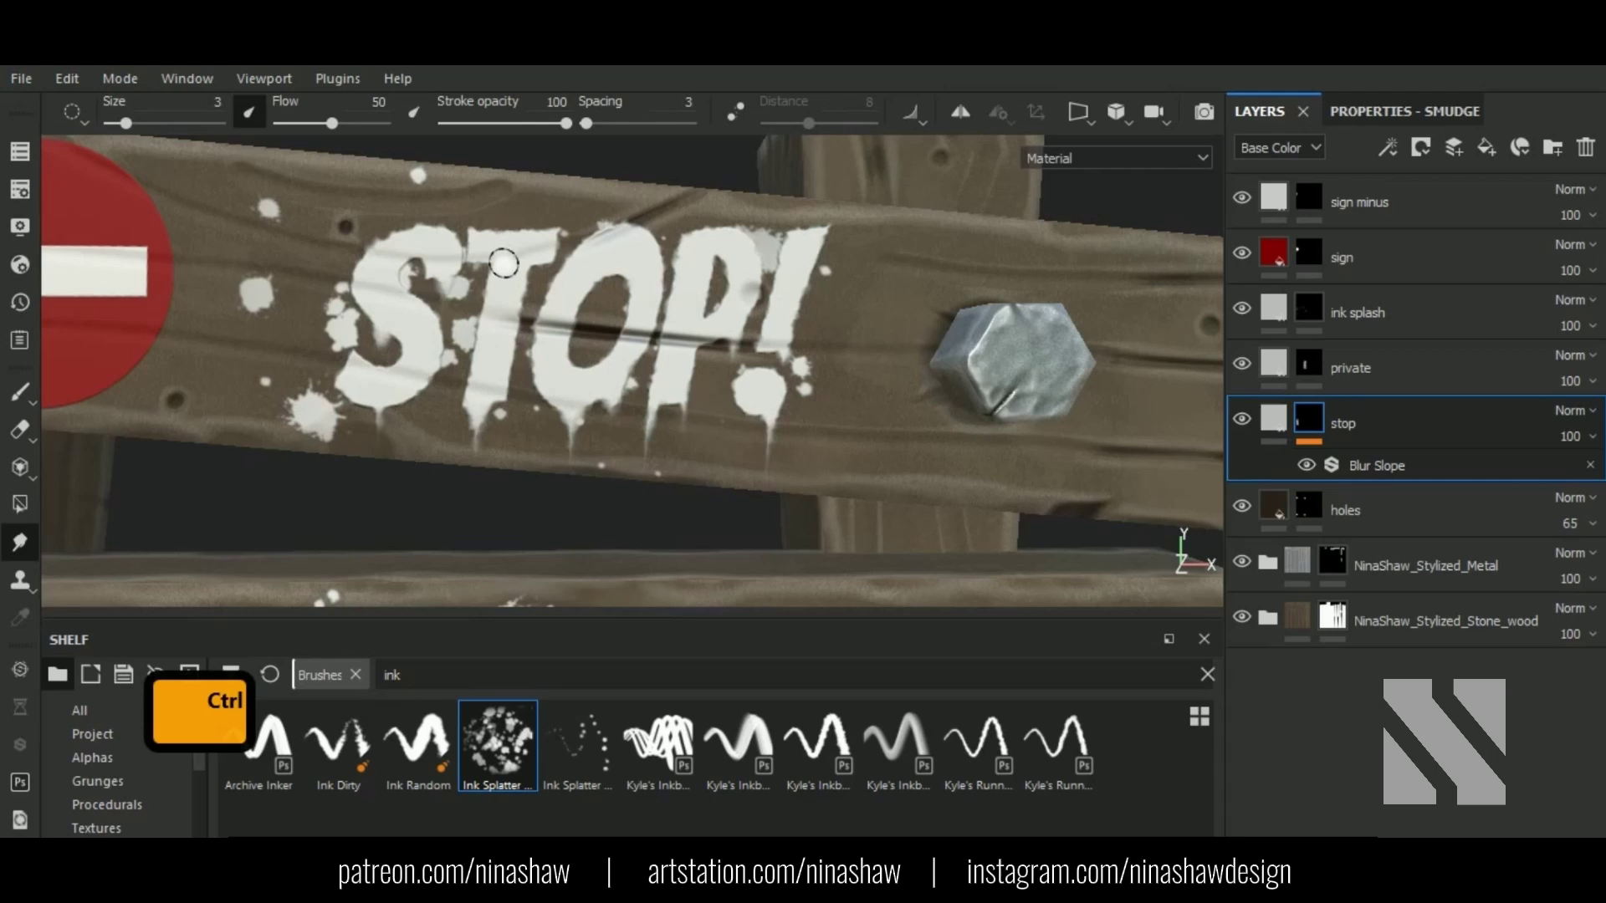
# Step: Set the smudge brush size to 2 and refine the dripping edges of the STOP! lettering
pyautogui.scroll(3, 502, 259)
pyautogui.click(219, 109)
pyautogui.write('3')
pyautogui.write('2')
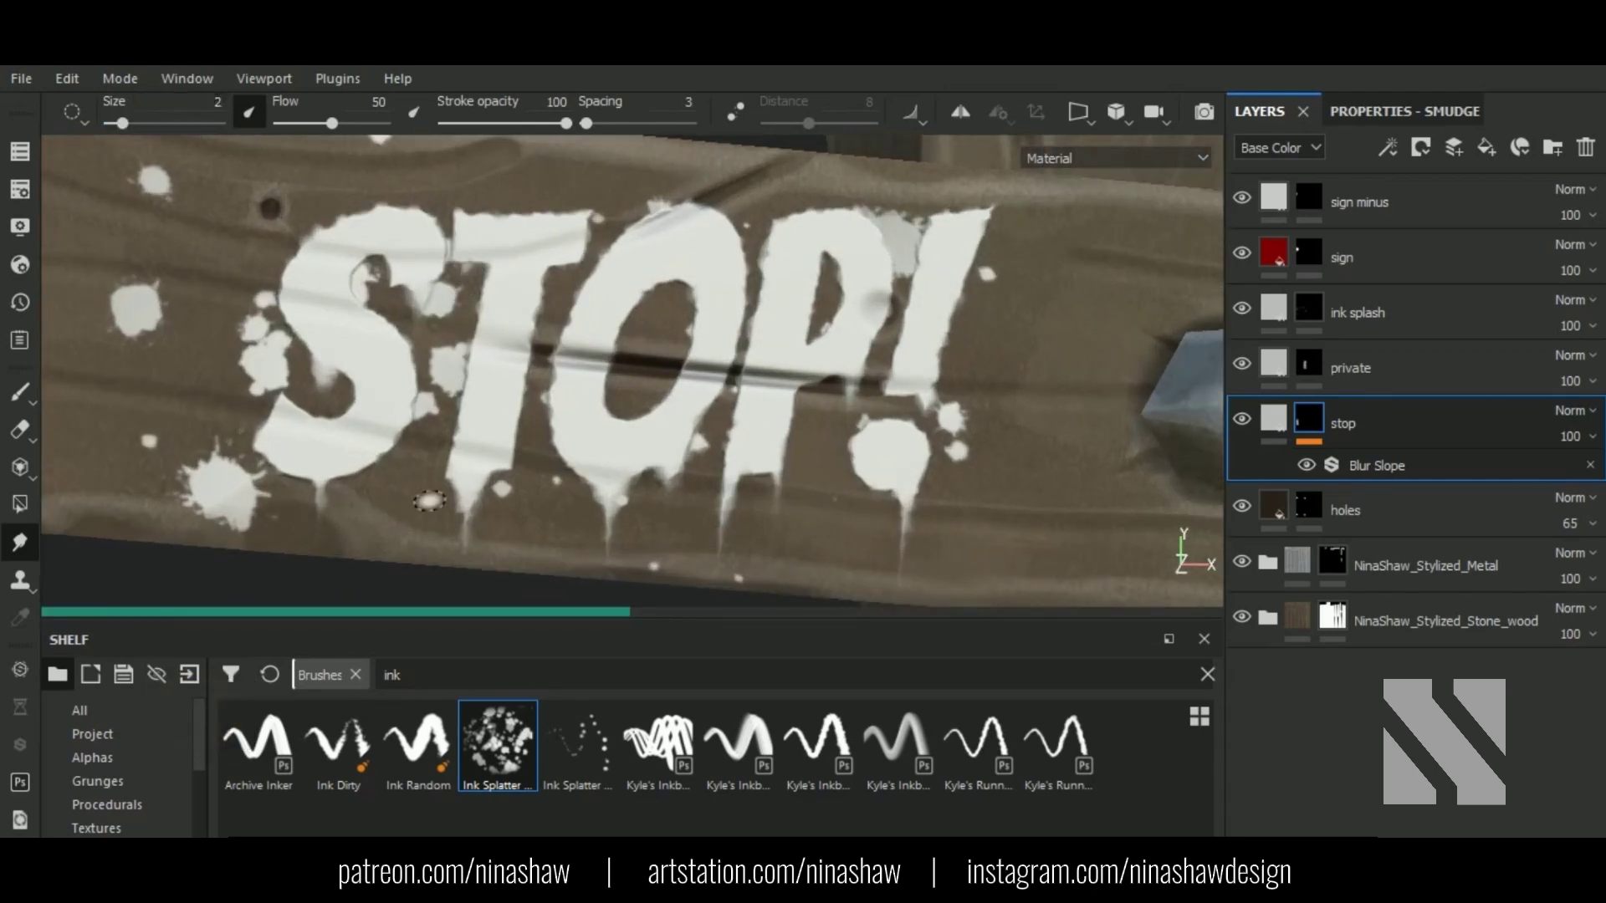
# Step: Add a Blur Slope filter with intensity 0.05 to the mask of the private layer
pyautogui.keyDown('alt'); pyautogui.moveTo(448, 364); pyautogui.dragTo(727, 482, button='right'); pyautogui.keyUp('alt')
pyautogui.keyDown('alt'); pyautogui.moveTo(728, 482); pyautogui.dragTo(846, 308, button='middle'); pyautogui.keyUp('alt')
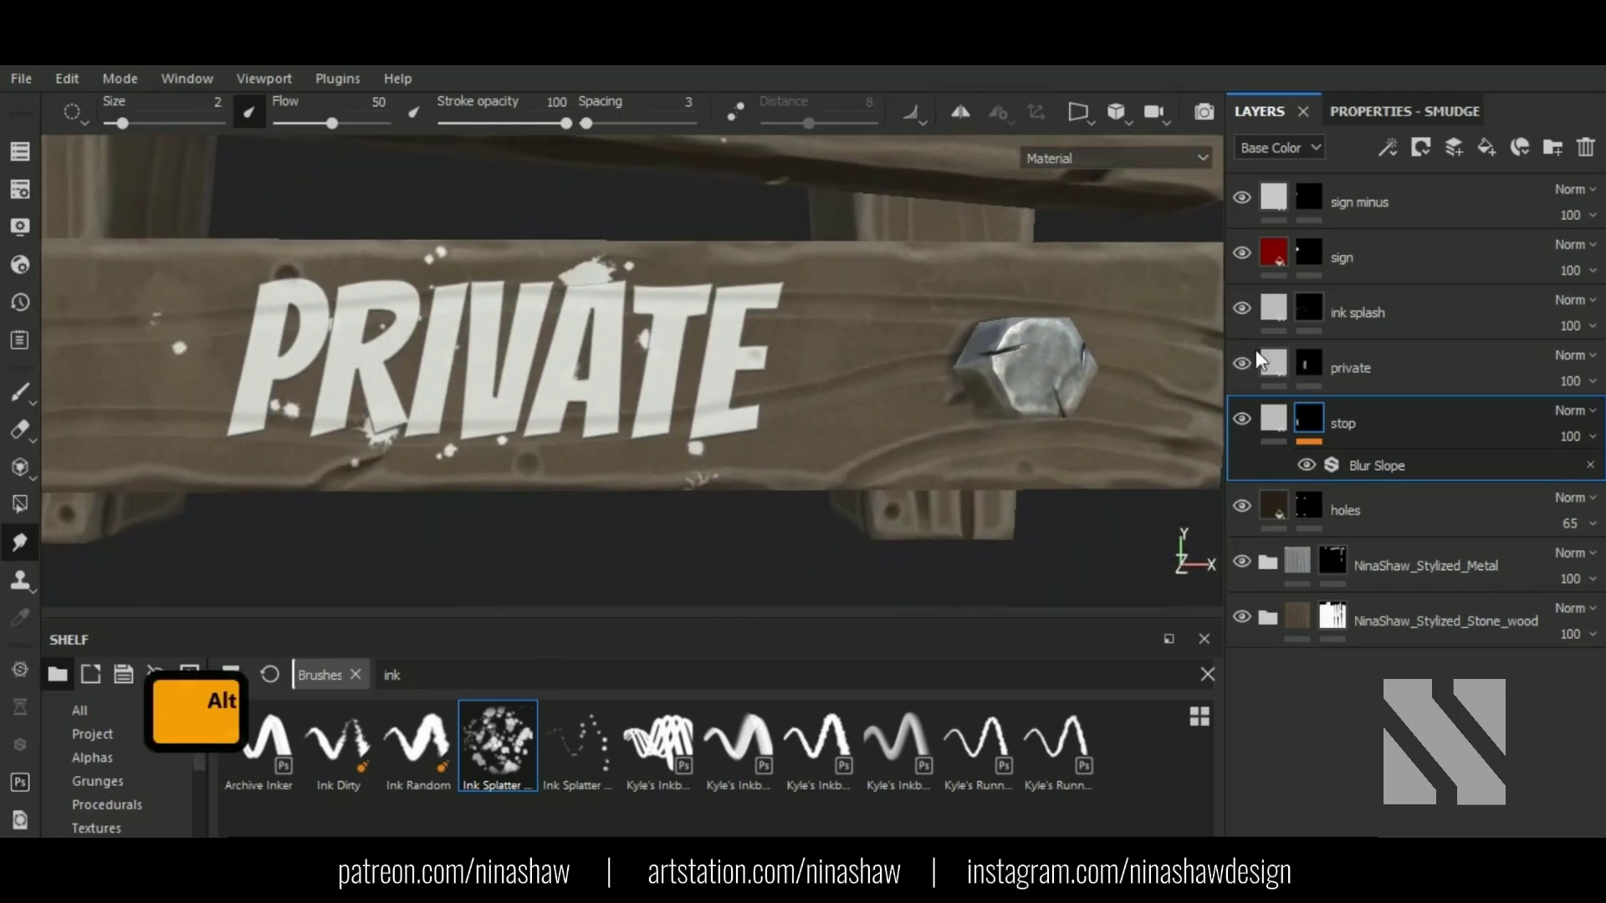
pyautogui.click(1256, 355)
pyautogui.click(1387, 147)
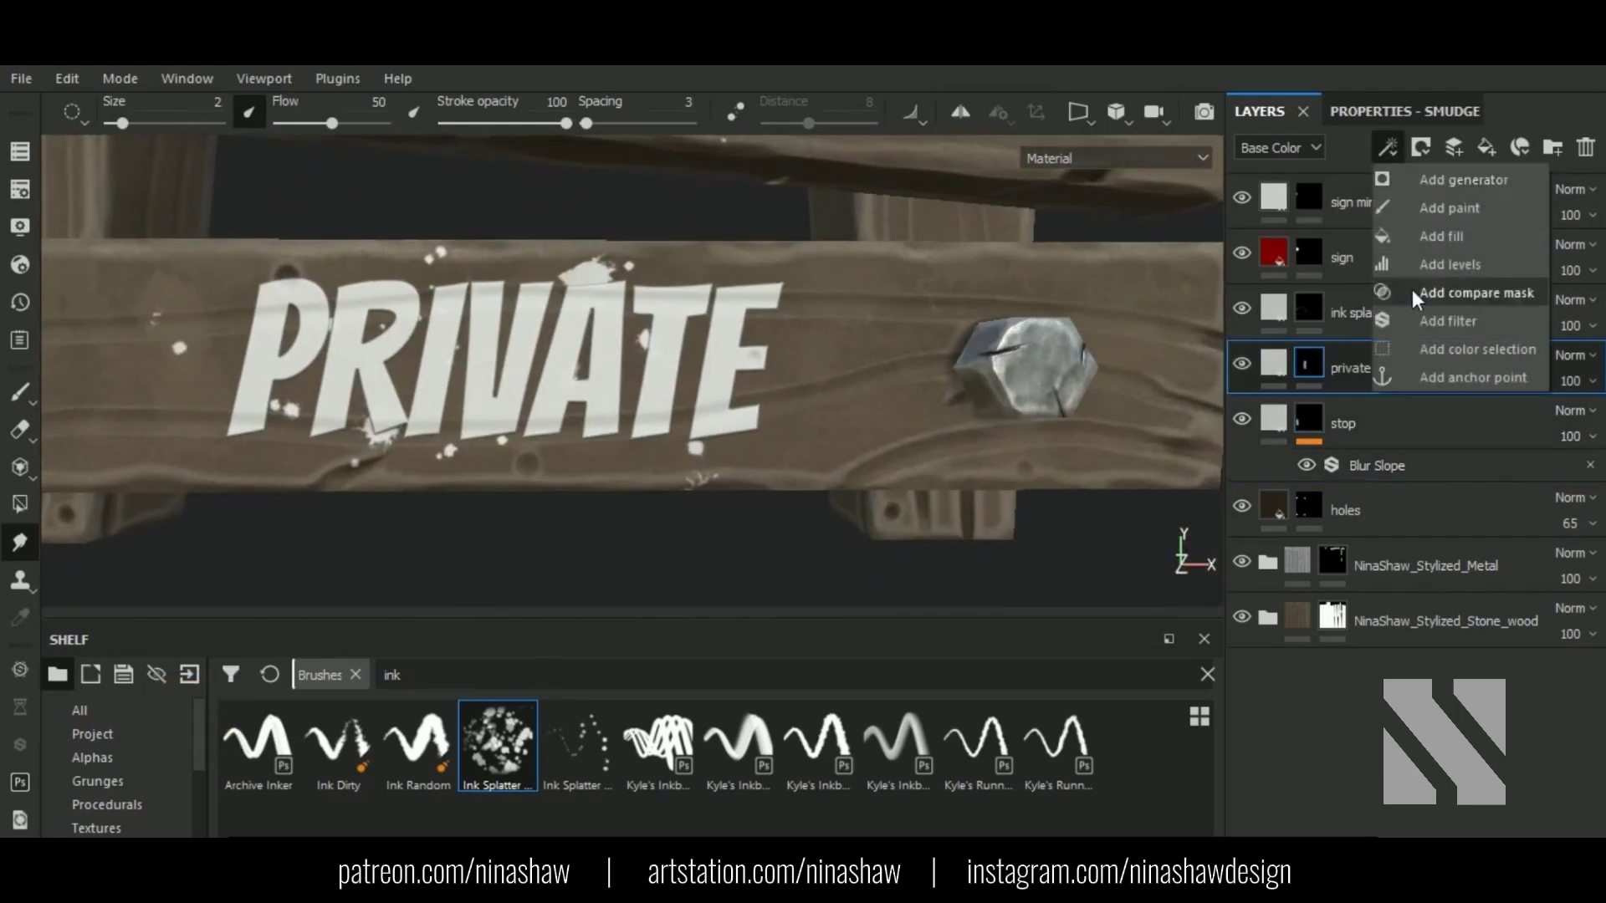
pyautogui.click(1421, 289)
pyautogui.click(1413, 111)
pyautogui.click(1416, 182)
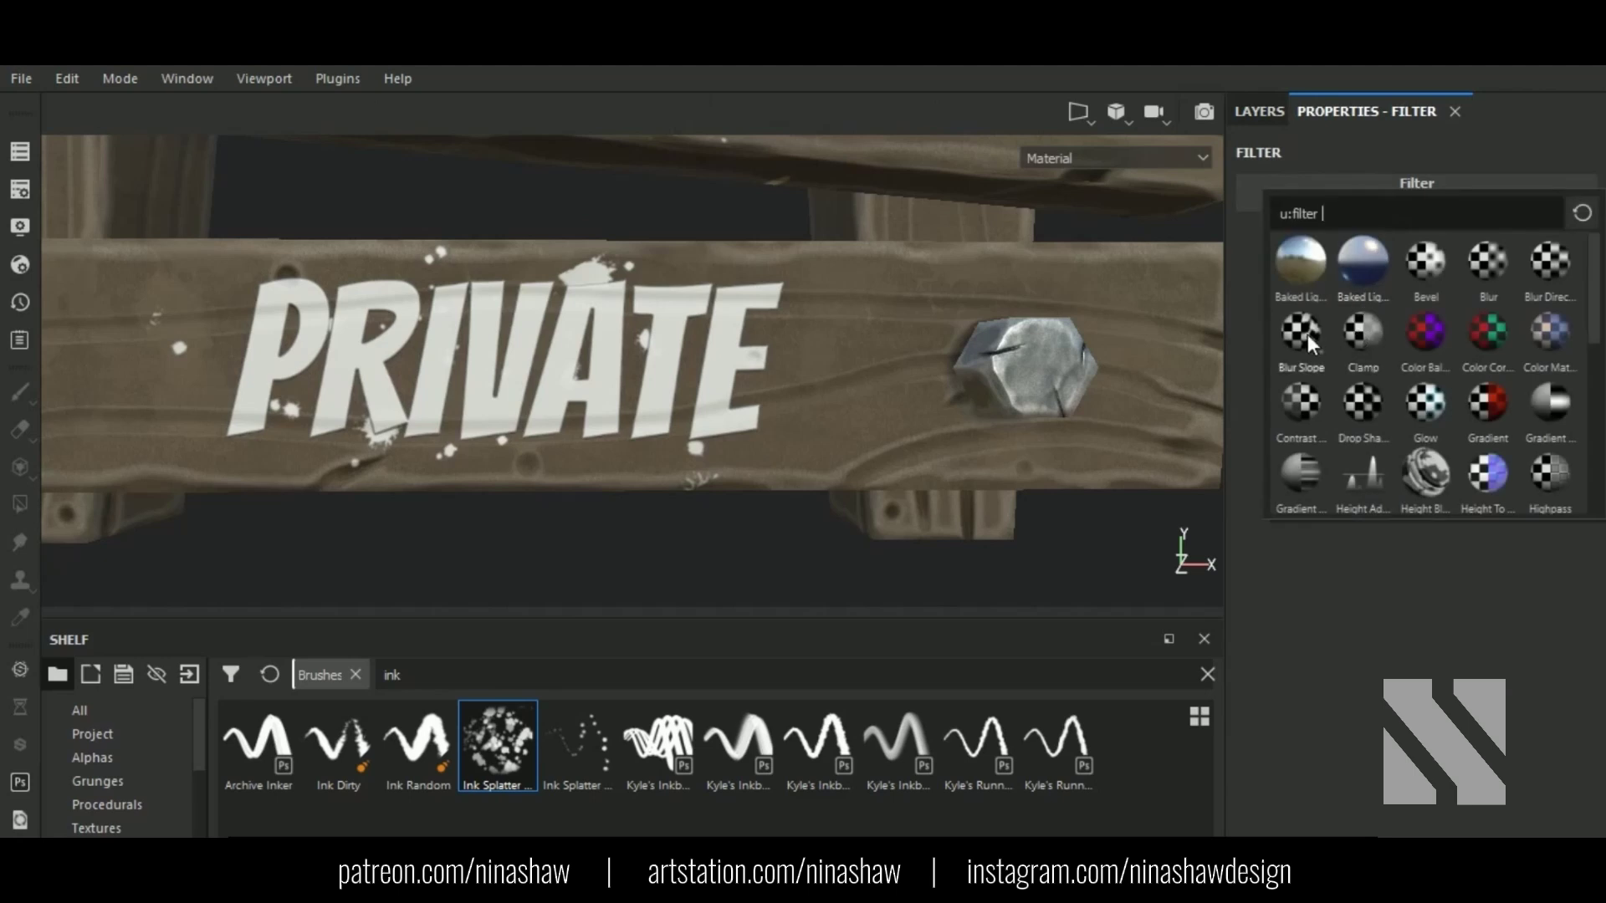
pyautogui.click(1307, 333)
pyautogui.write('0.05')
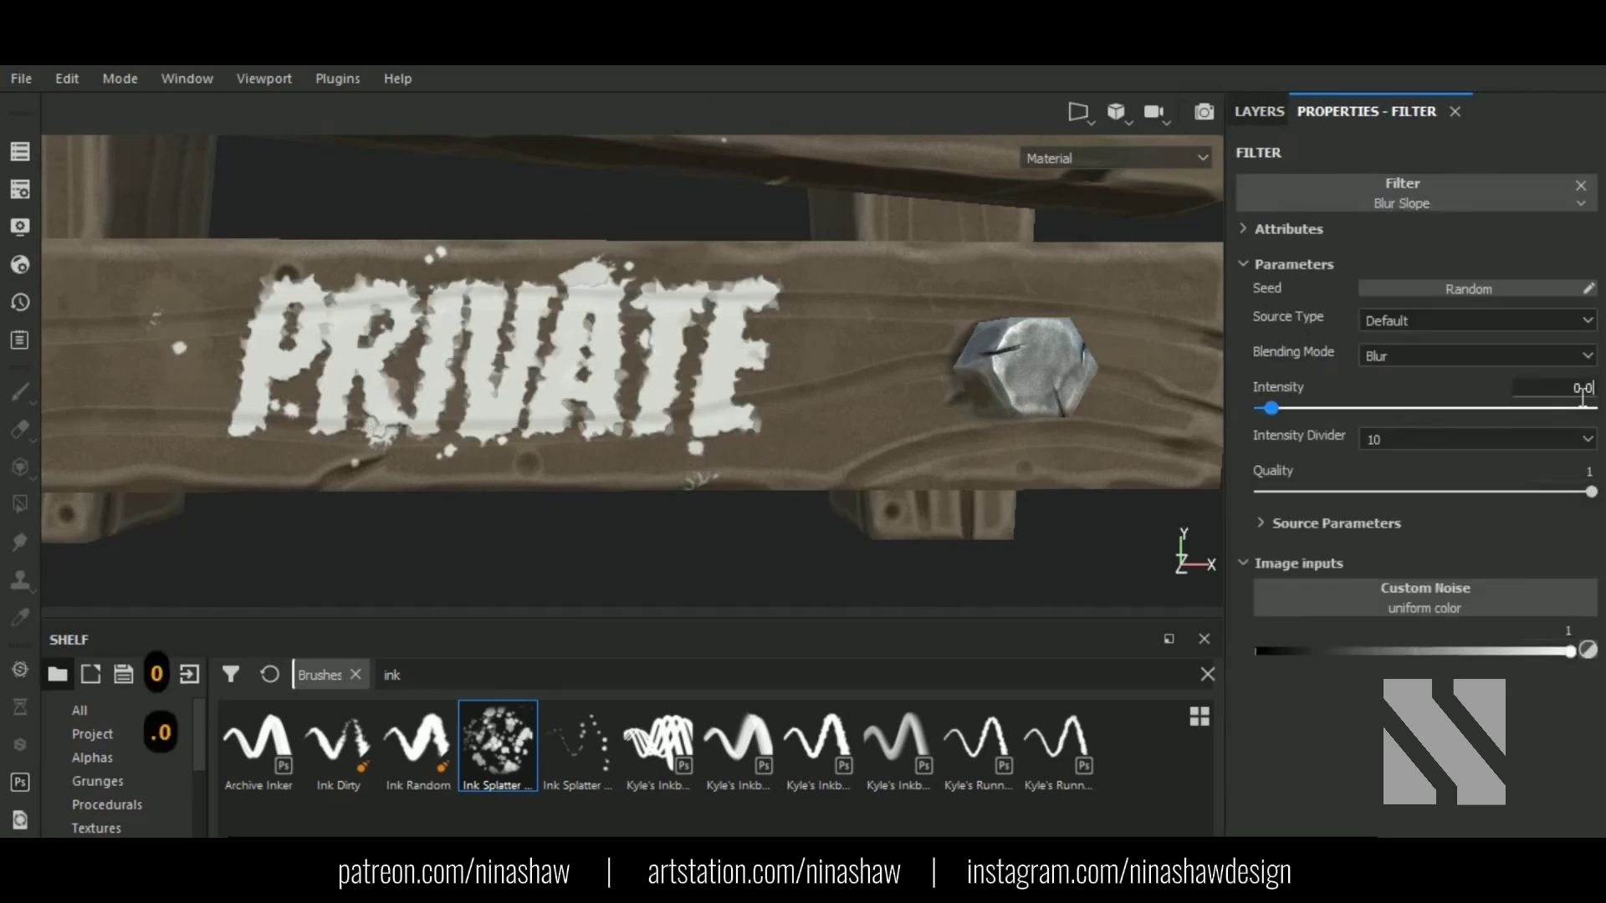
pyautogui.press('Return')
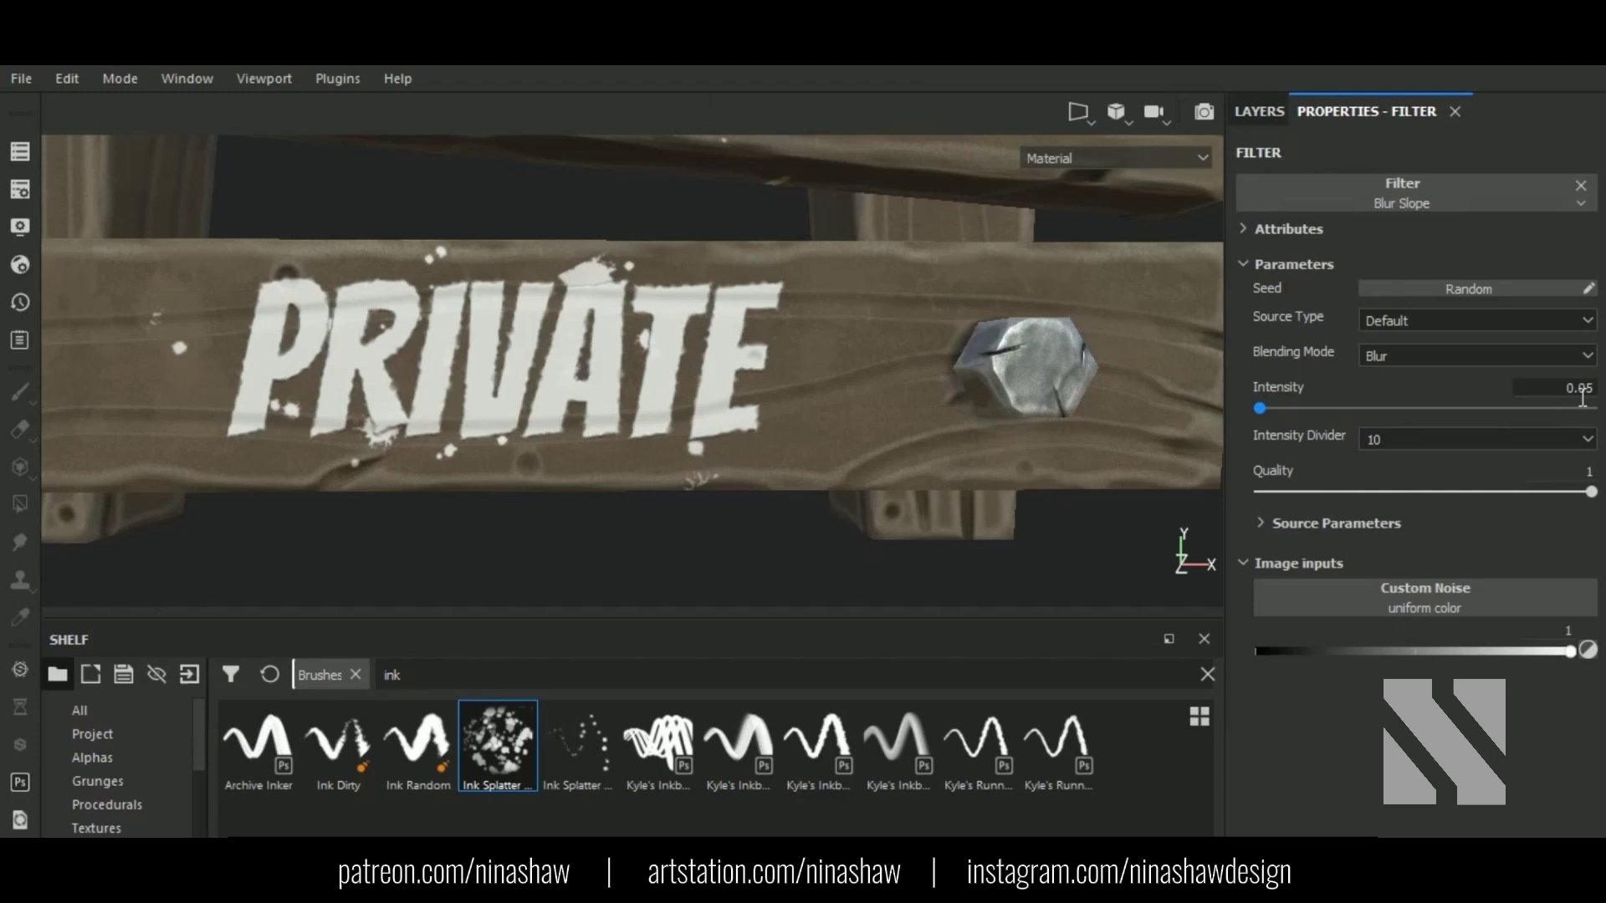
# Step: Try intensity dividers 100 and 1 on the private mask's Blur Slope filter and return it to 10
pyautogui.click(1447, 439)
pyautogui.click(1424, 495)
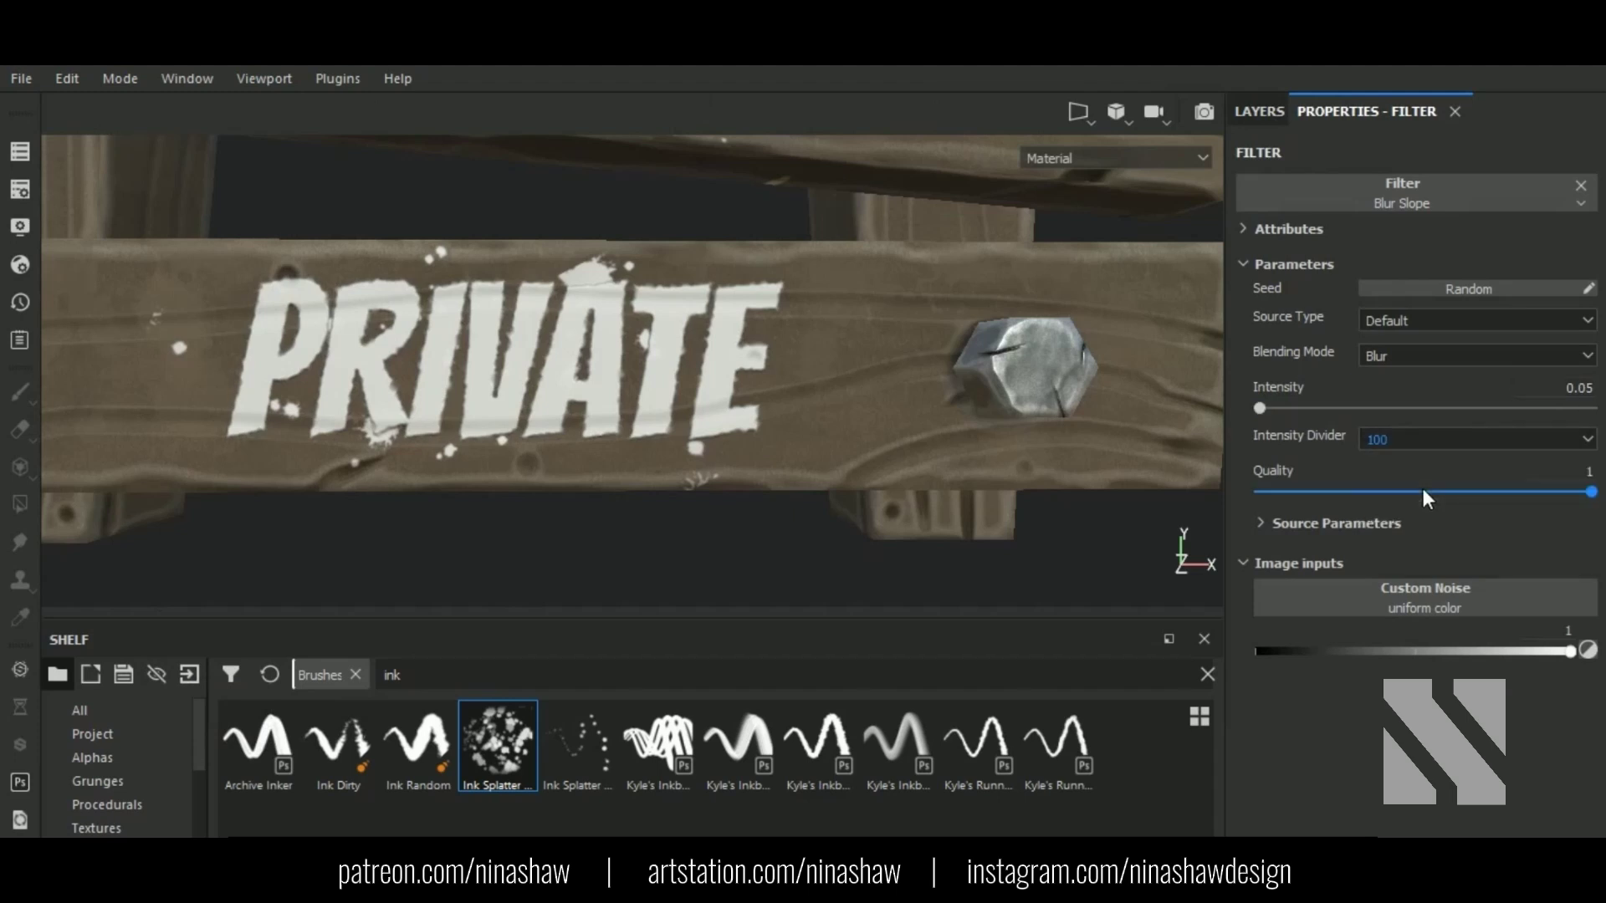
pyautogui.click(1426, 445)
pyautogui.click(1420, 460)
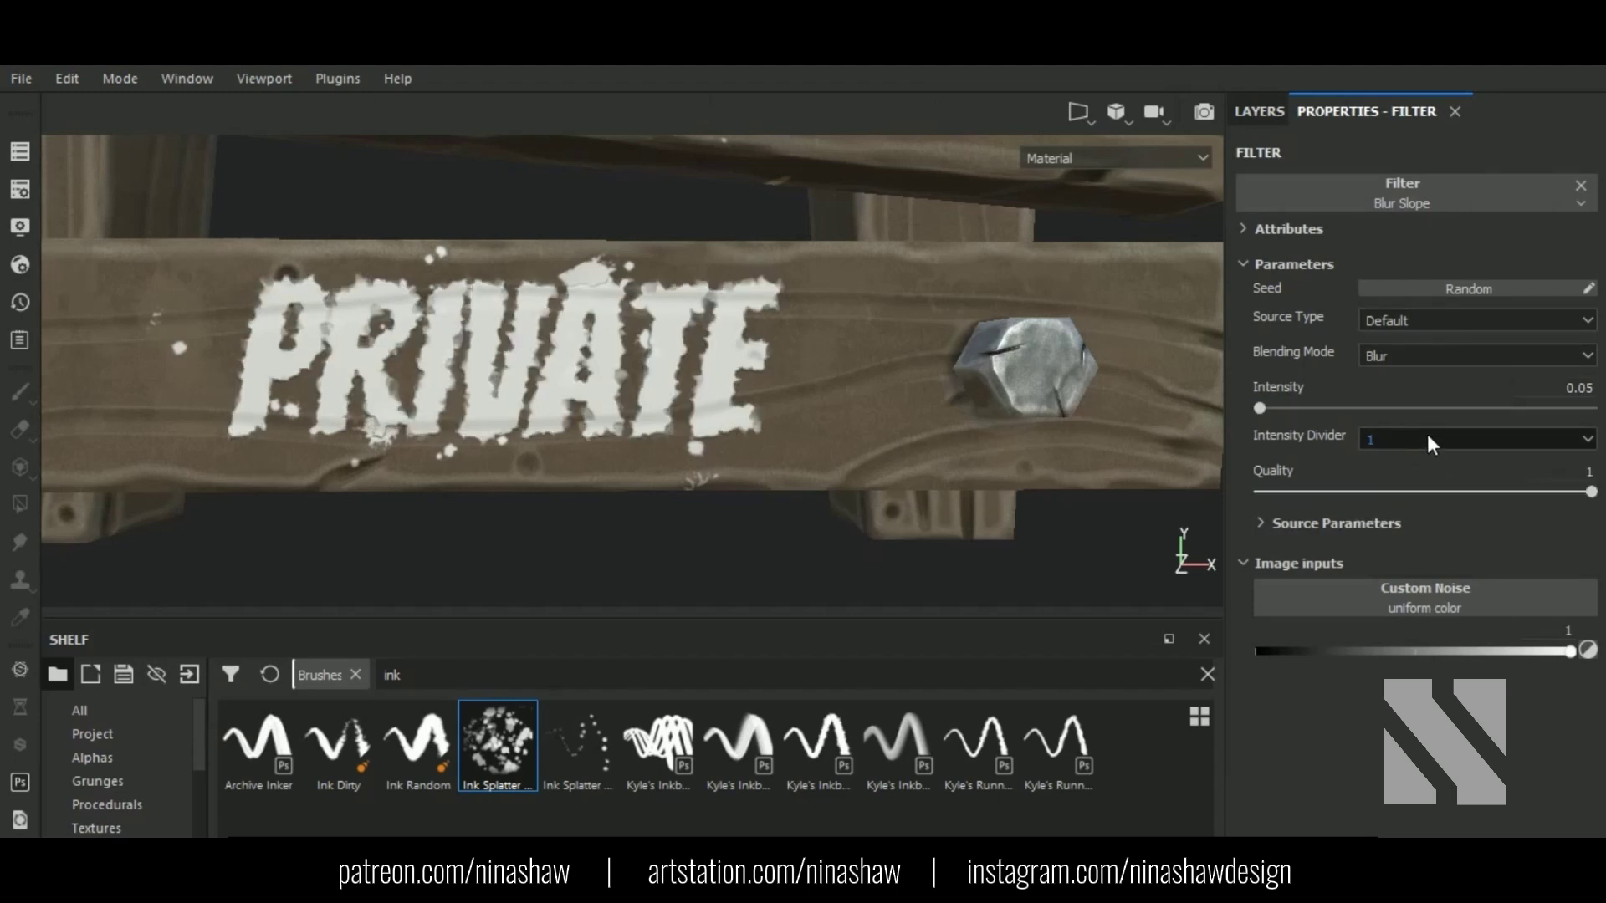
pyautogui.click(1426, 434)
pyautogui.click(1397, 473)
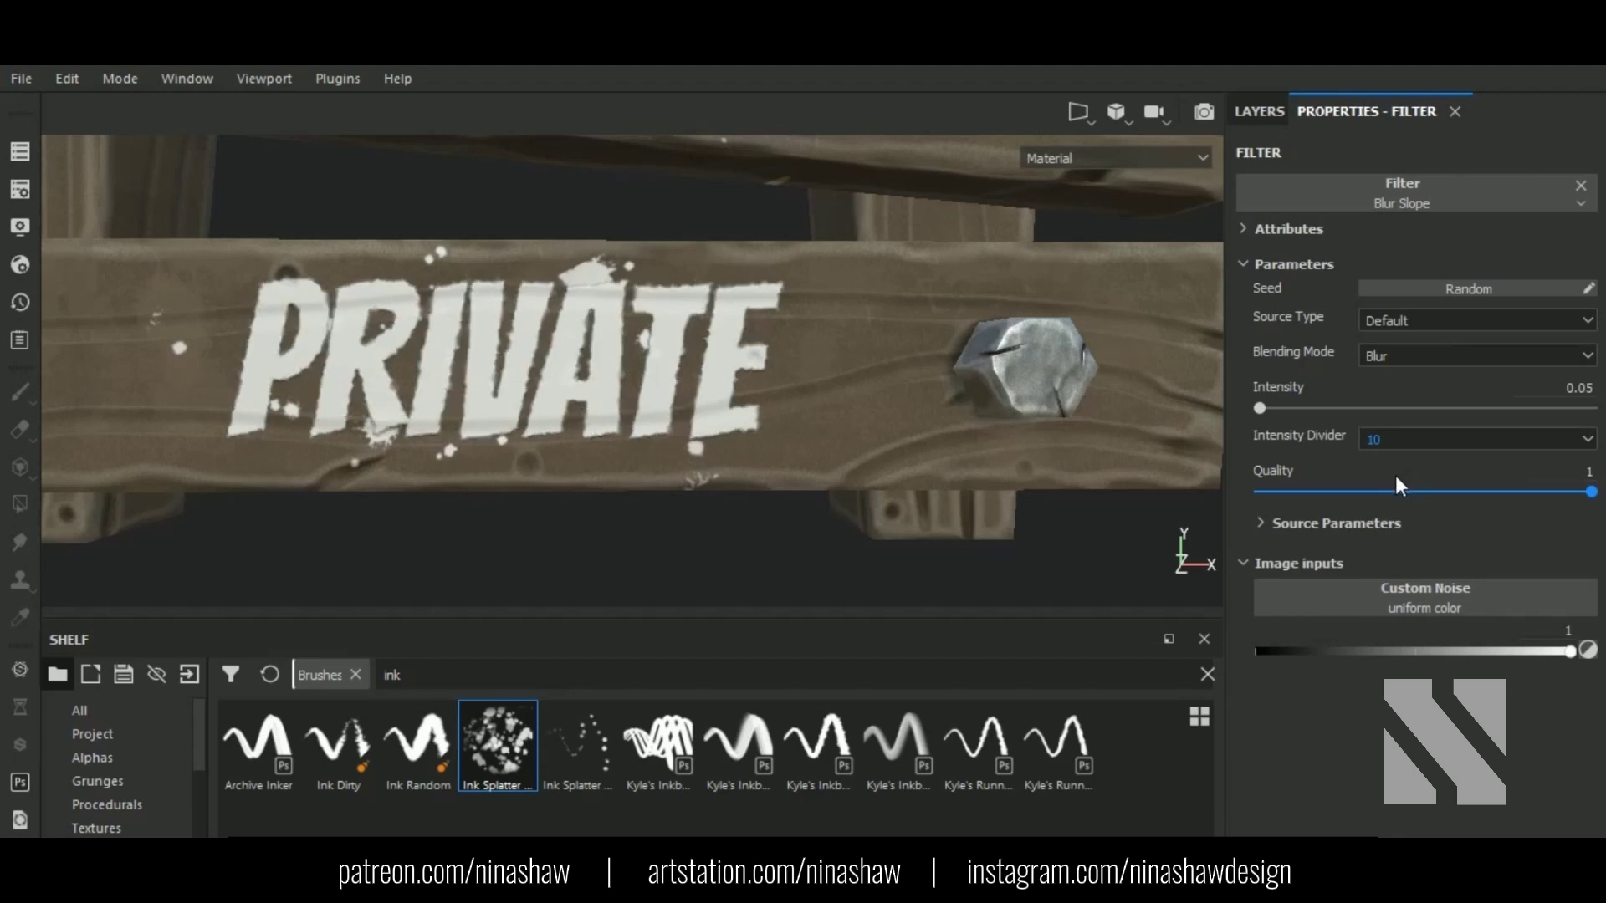
# Step: Add a Blur filter to the private layer's mask in addition to its Blur Slope filter
pyautogui.click(1254, 109)
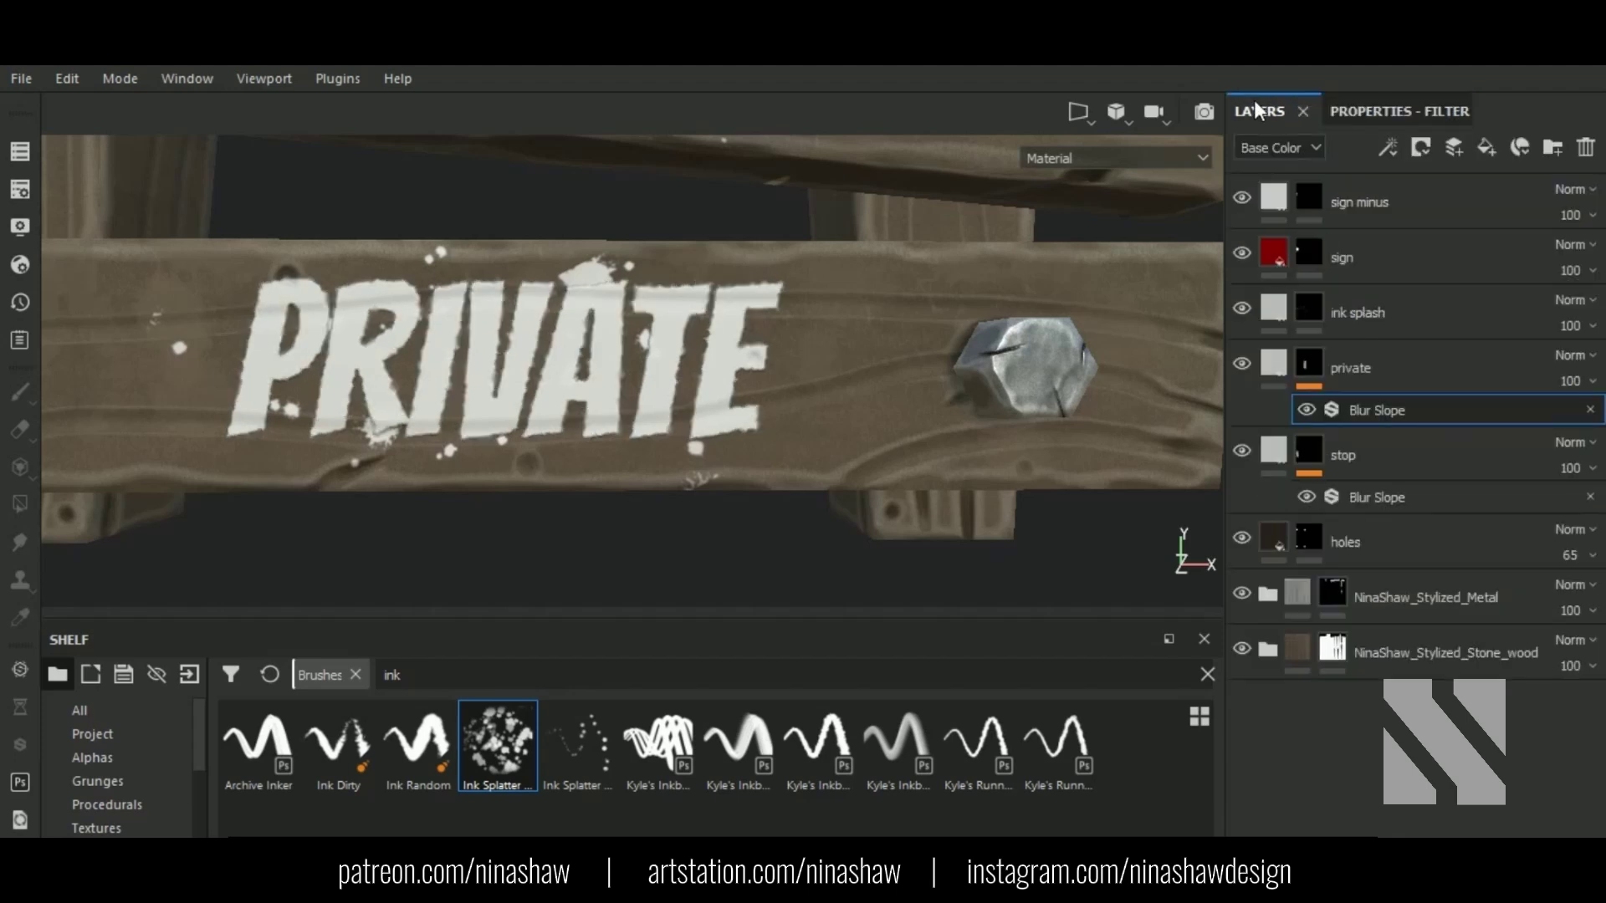
pyautogui.click(1388, 148)
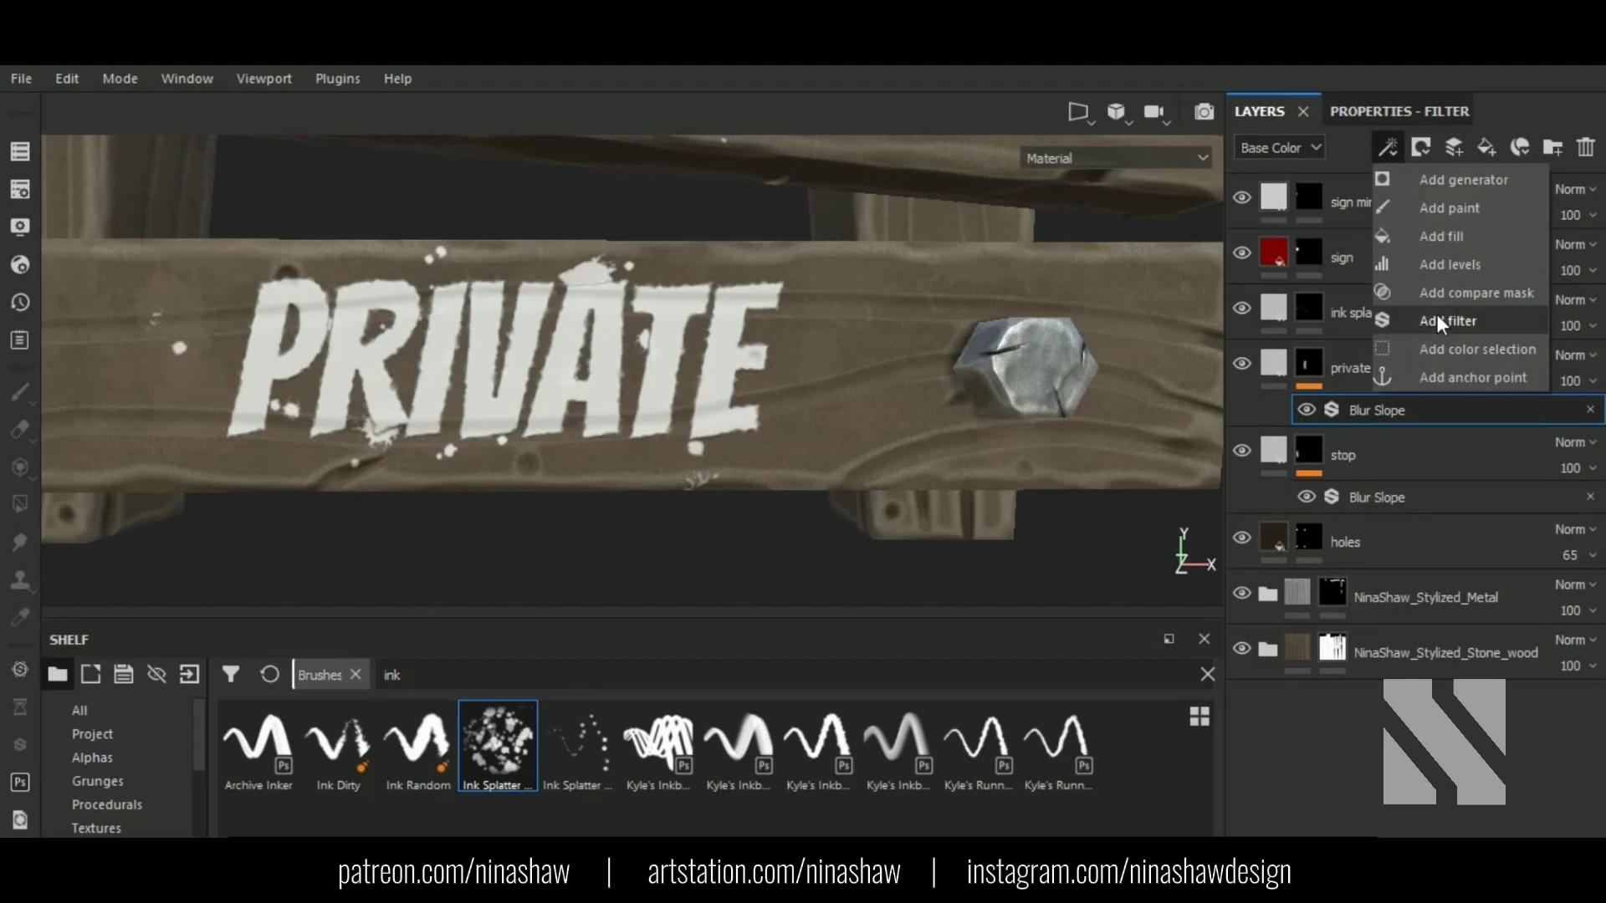
pyautogui.click(1447, 320)
pyautogui.click(1405, 112)
pyautogui.click(1422, 184)
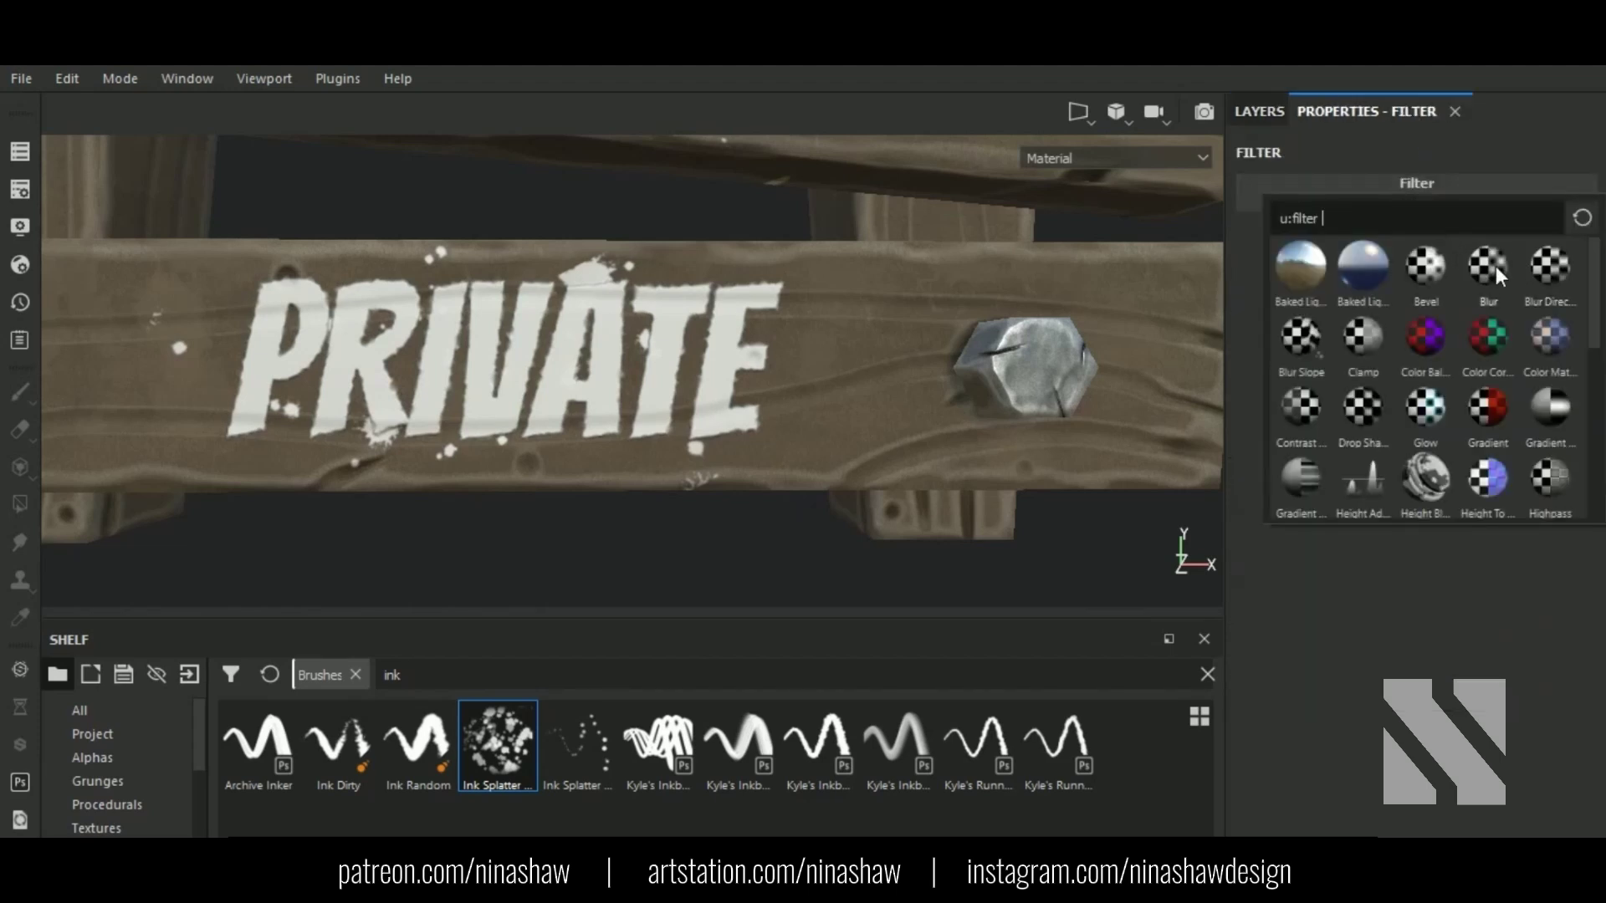
pyautogui.click(1495, 266)
pyautogui.scroll(2, 489, 394)
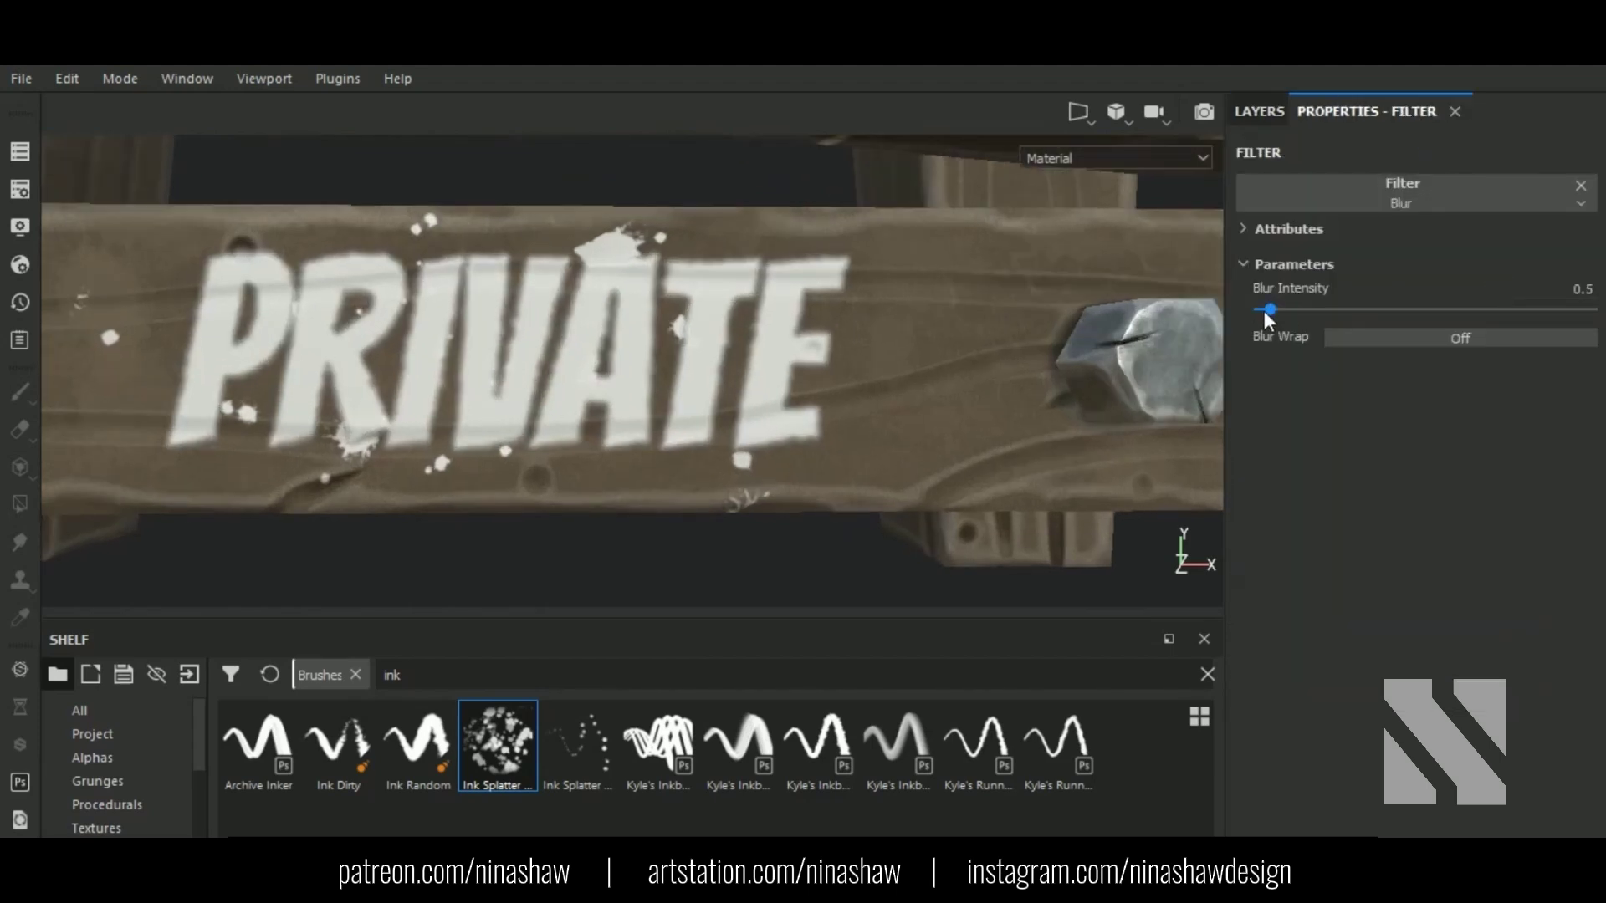
# Step: Replace the private mask's Blur filter with Blur Directional and reduce its intensity to 0.17
pyautogui.click(1389, 197)
pyautogui.click(1519, 278)
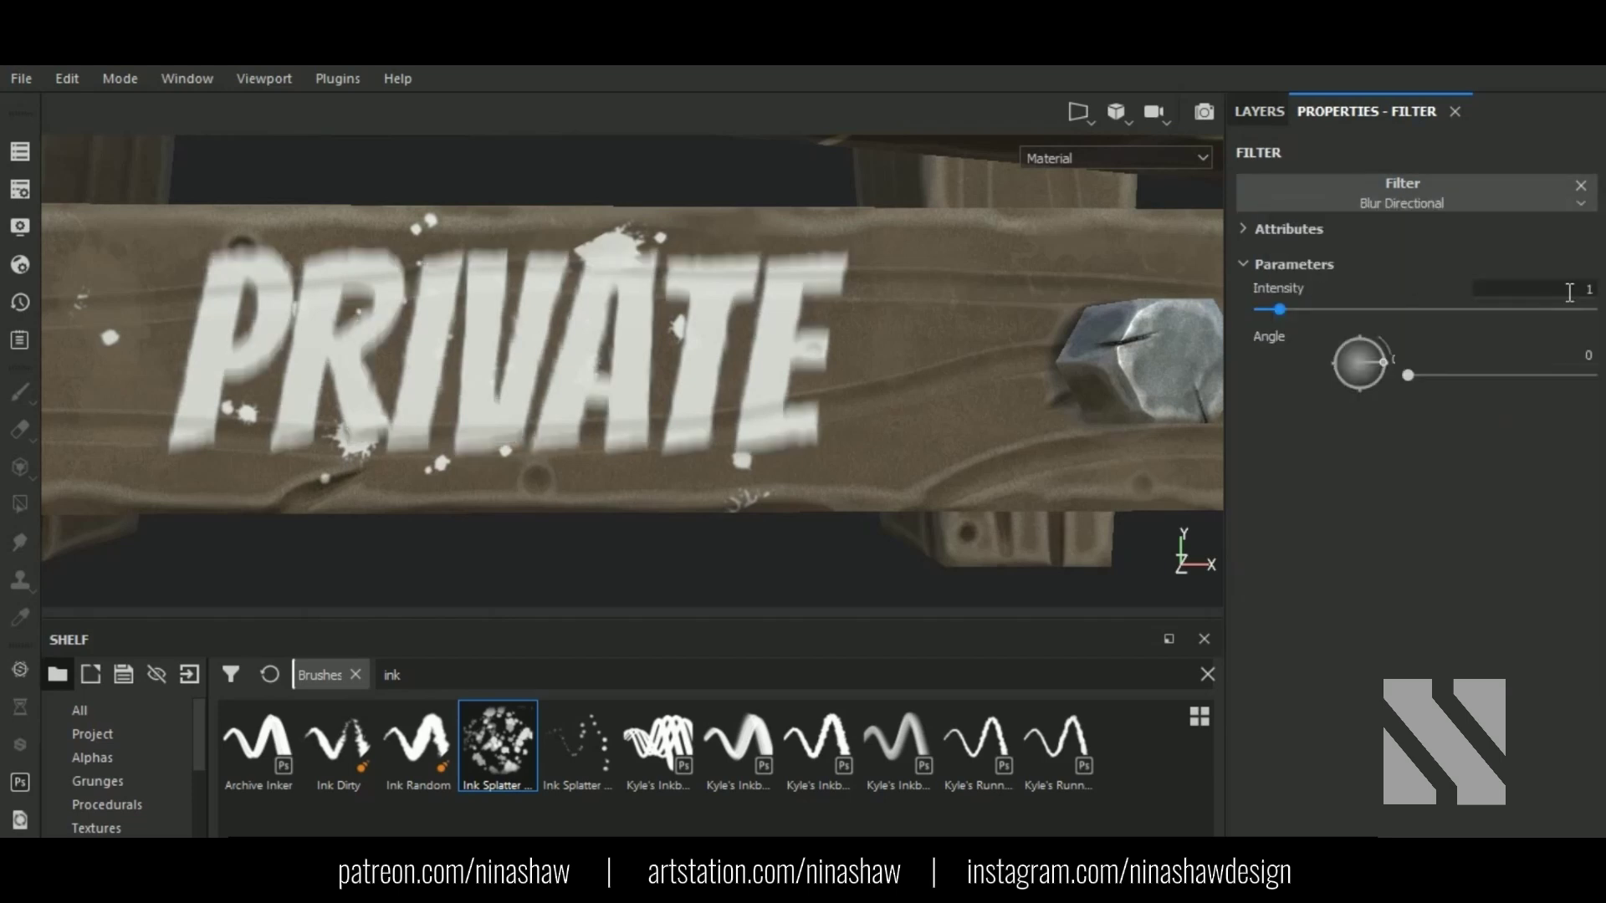
pyautogui.moveTo(1280, 310); pyautogui.dragTo(1265, 314)
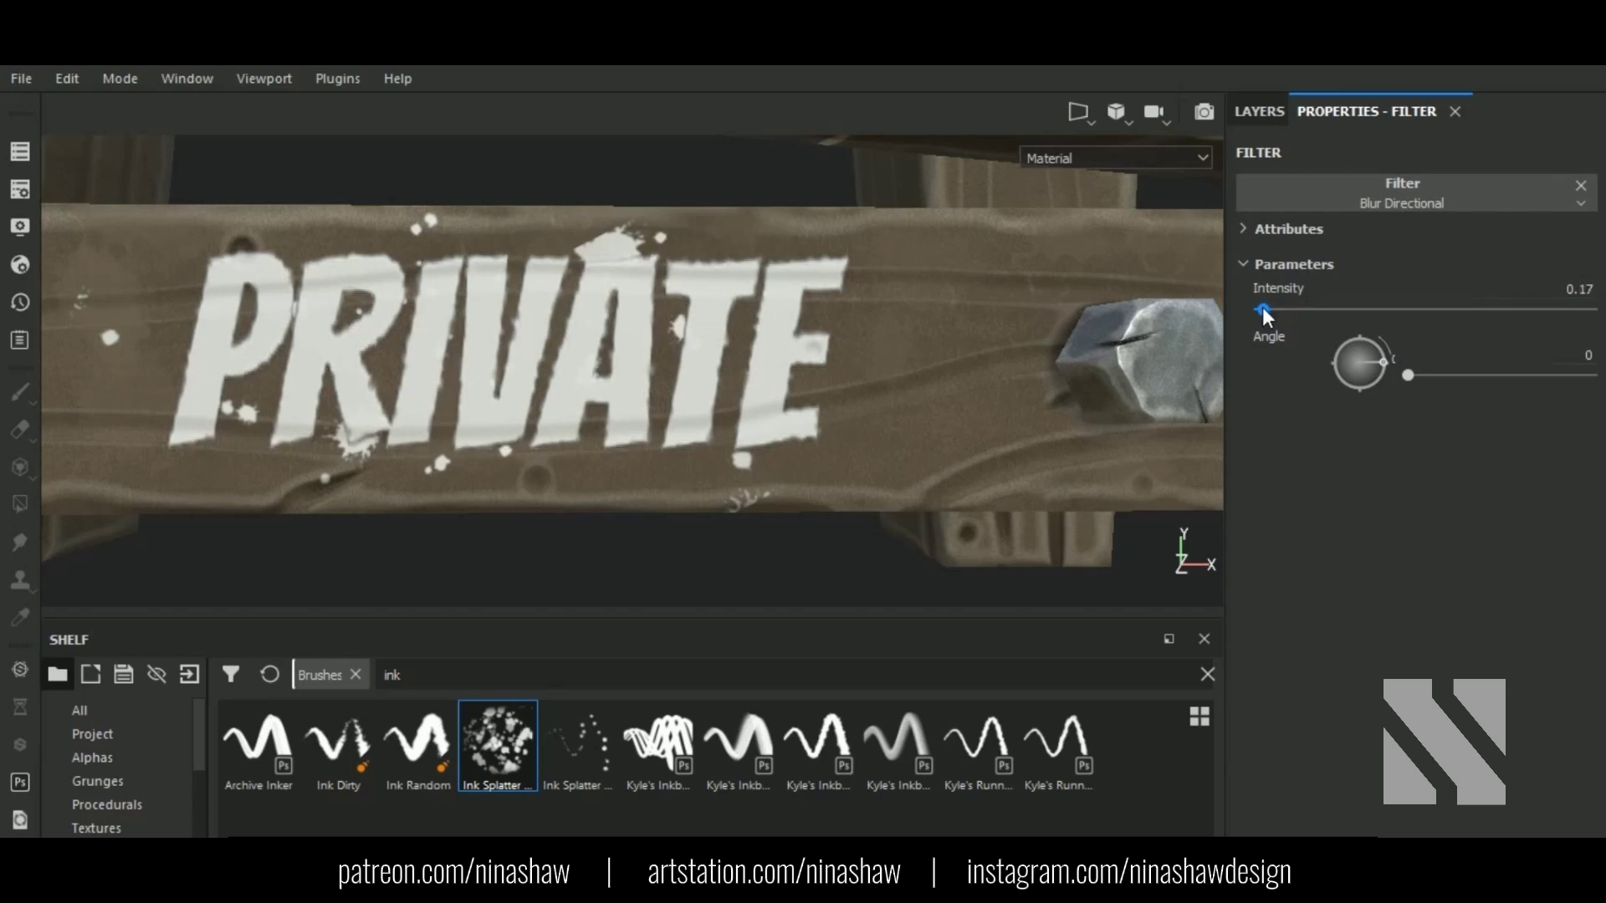
pyautogui.click(1254, 110)
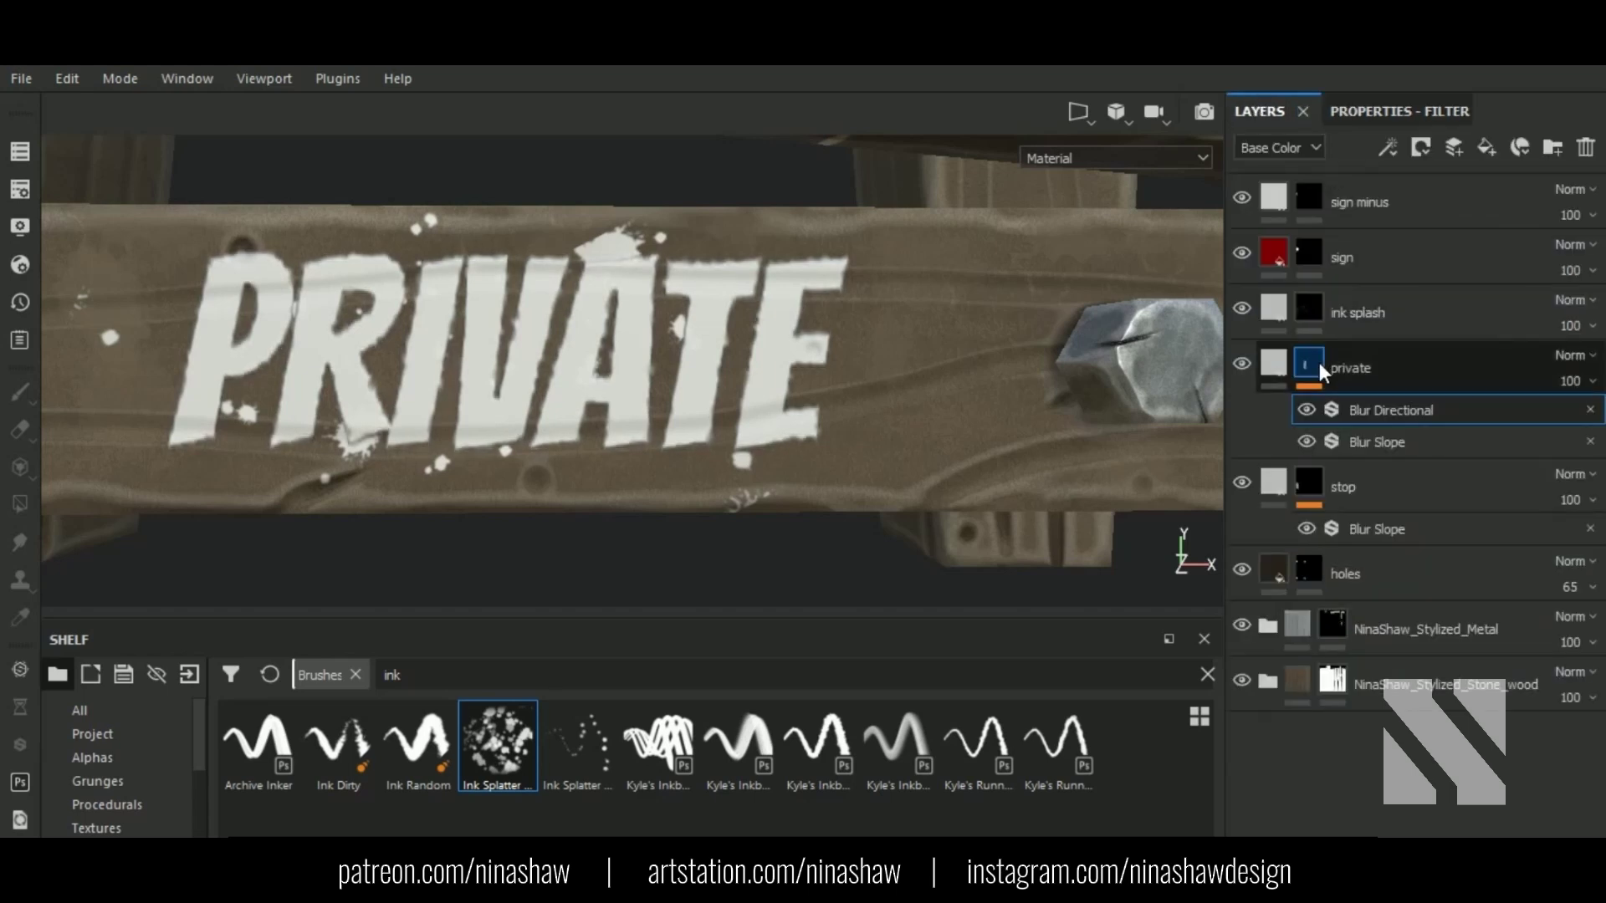
# Step: Set the private layer's fill height to 0.1 and open the stop layer's fill properties
pyautogui.click(1272, 364)
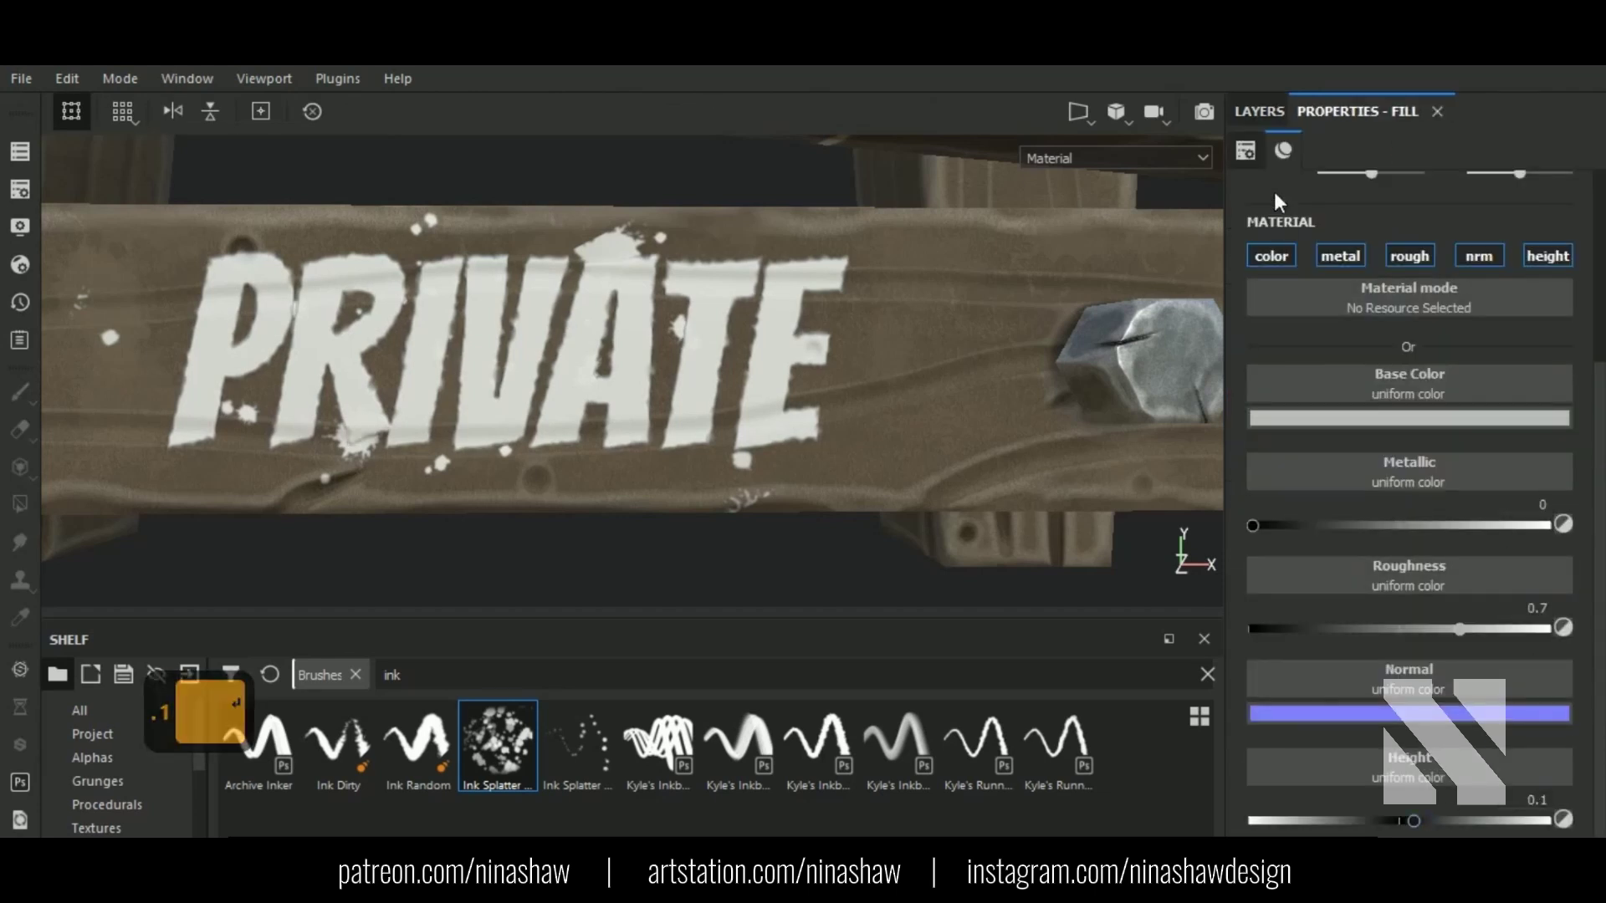
pyautogui.click(1259, 111)
pyautogui.click(1311, 313)
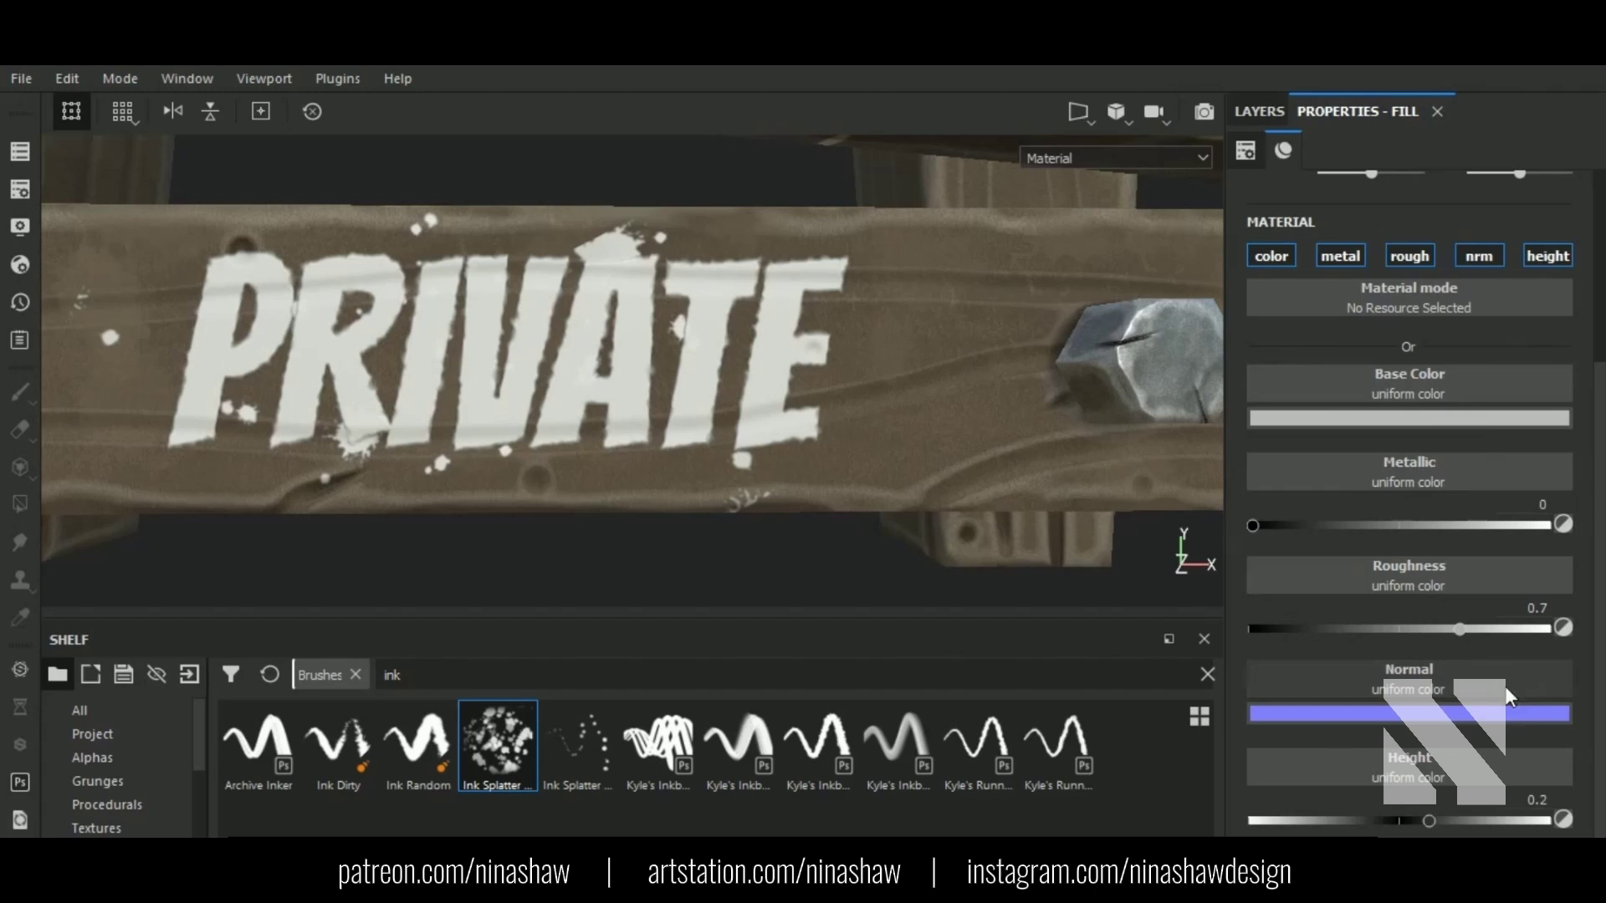
pyautogui.click(1259, 110)
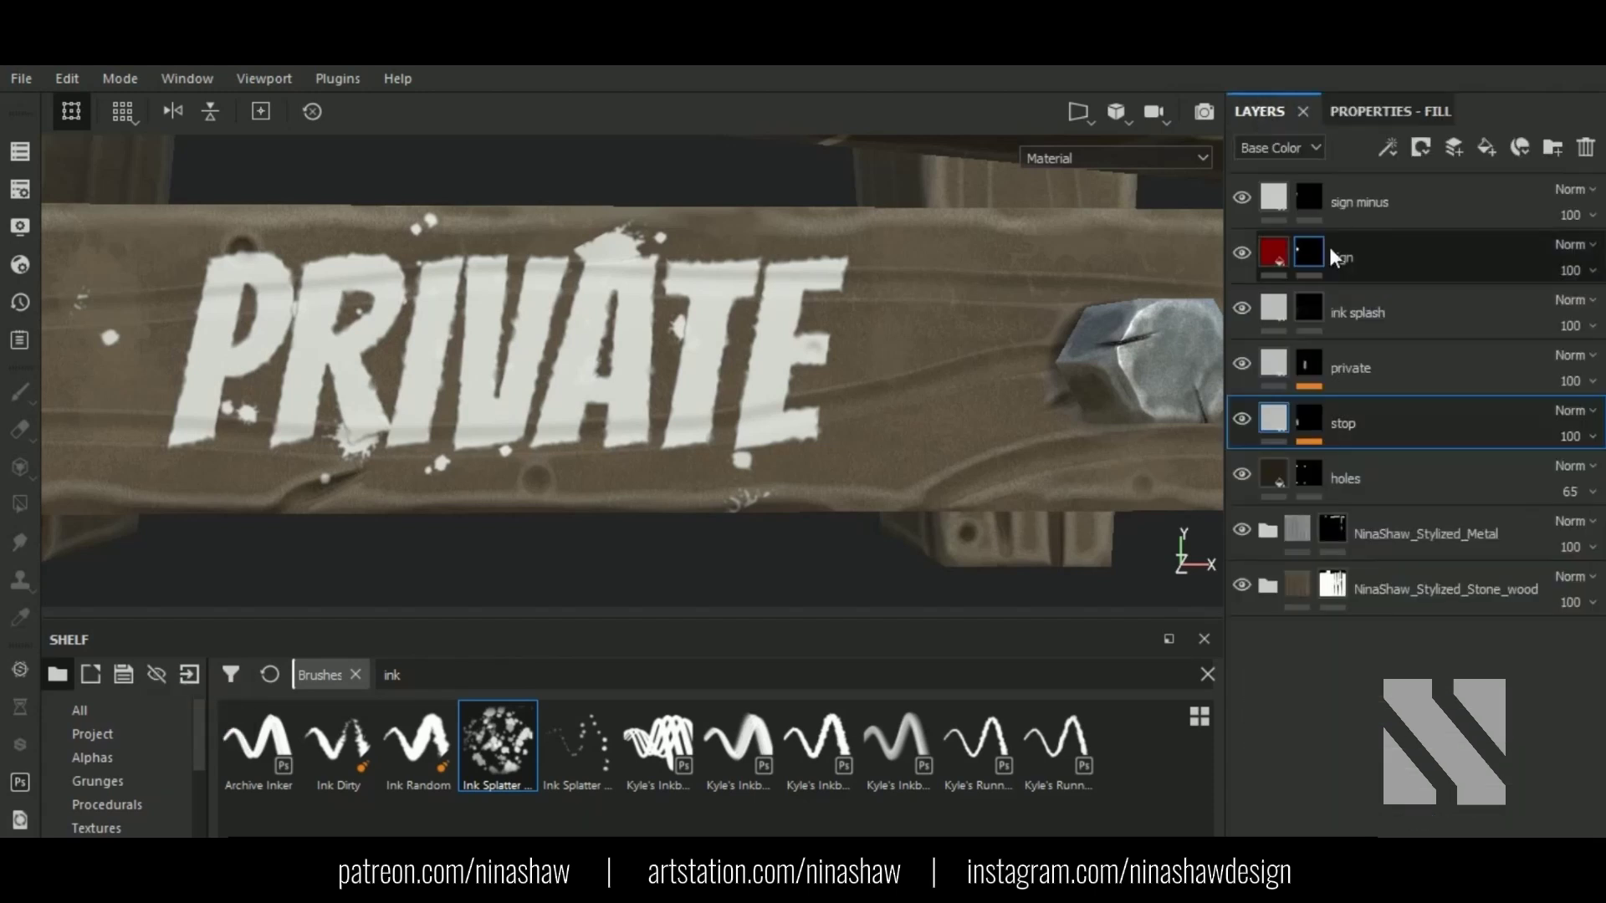
# Step: Smudge paint drips below the first letters of PRIVATE on the private mask, using brush size 2 and flow 67
pyautogui.press('5')
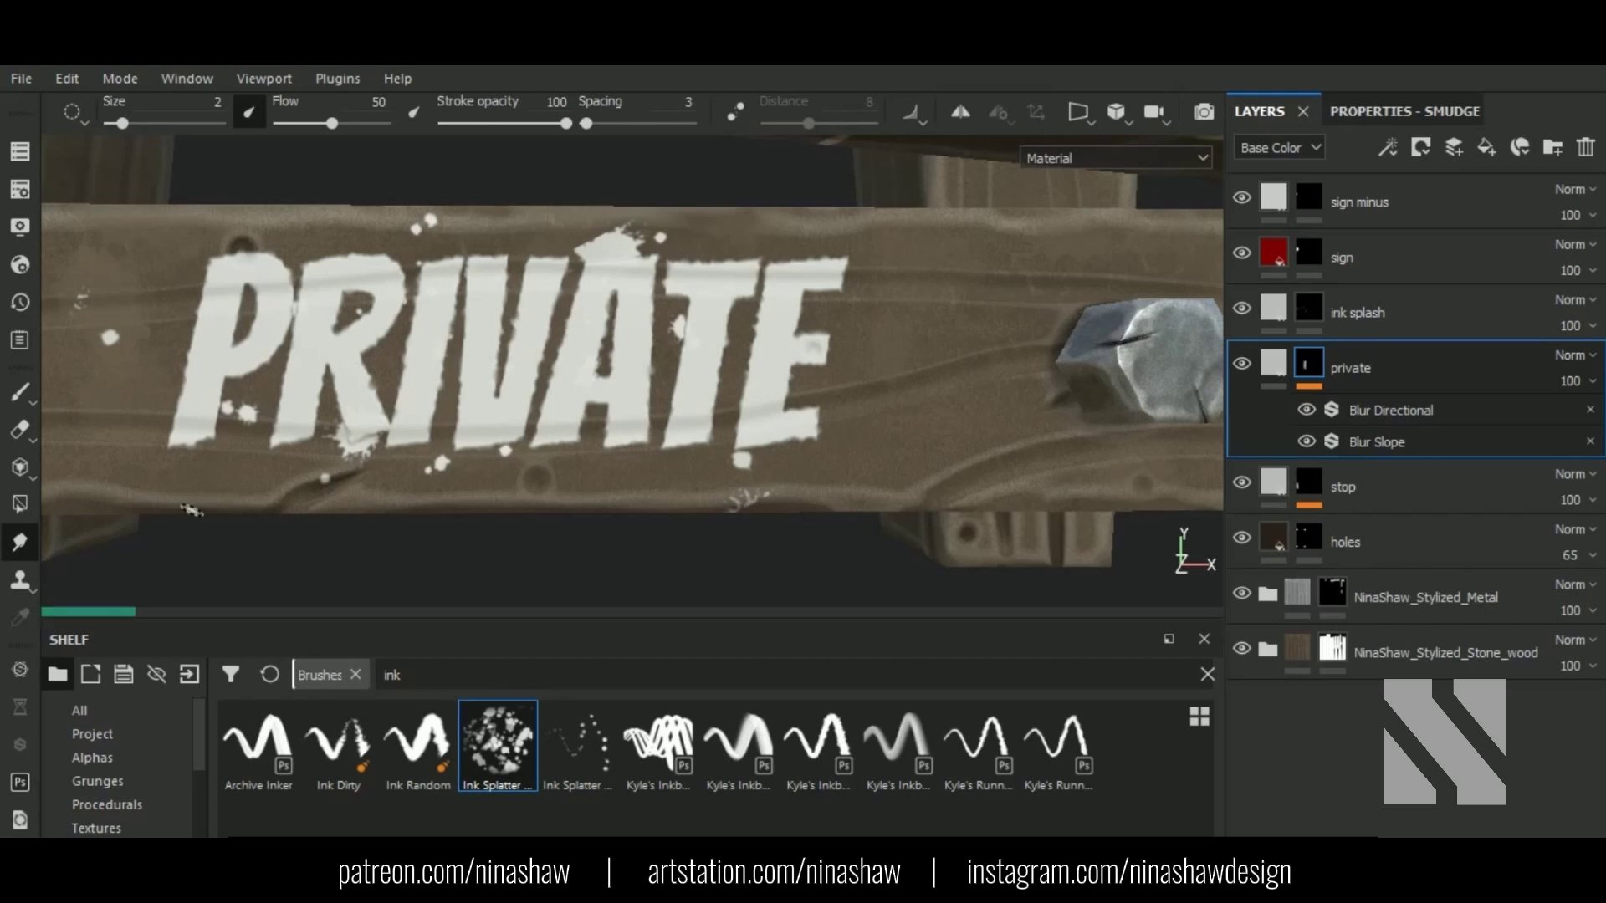
pyautogui.keyDown('alt'); pyautogui.moveTo(316, 487); pyautogui.dragTo(480, 458, button='middle'); pyautogui.keyUp('alt')
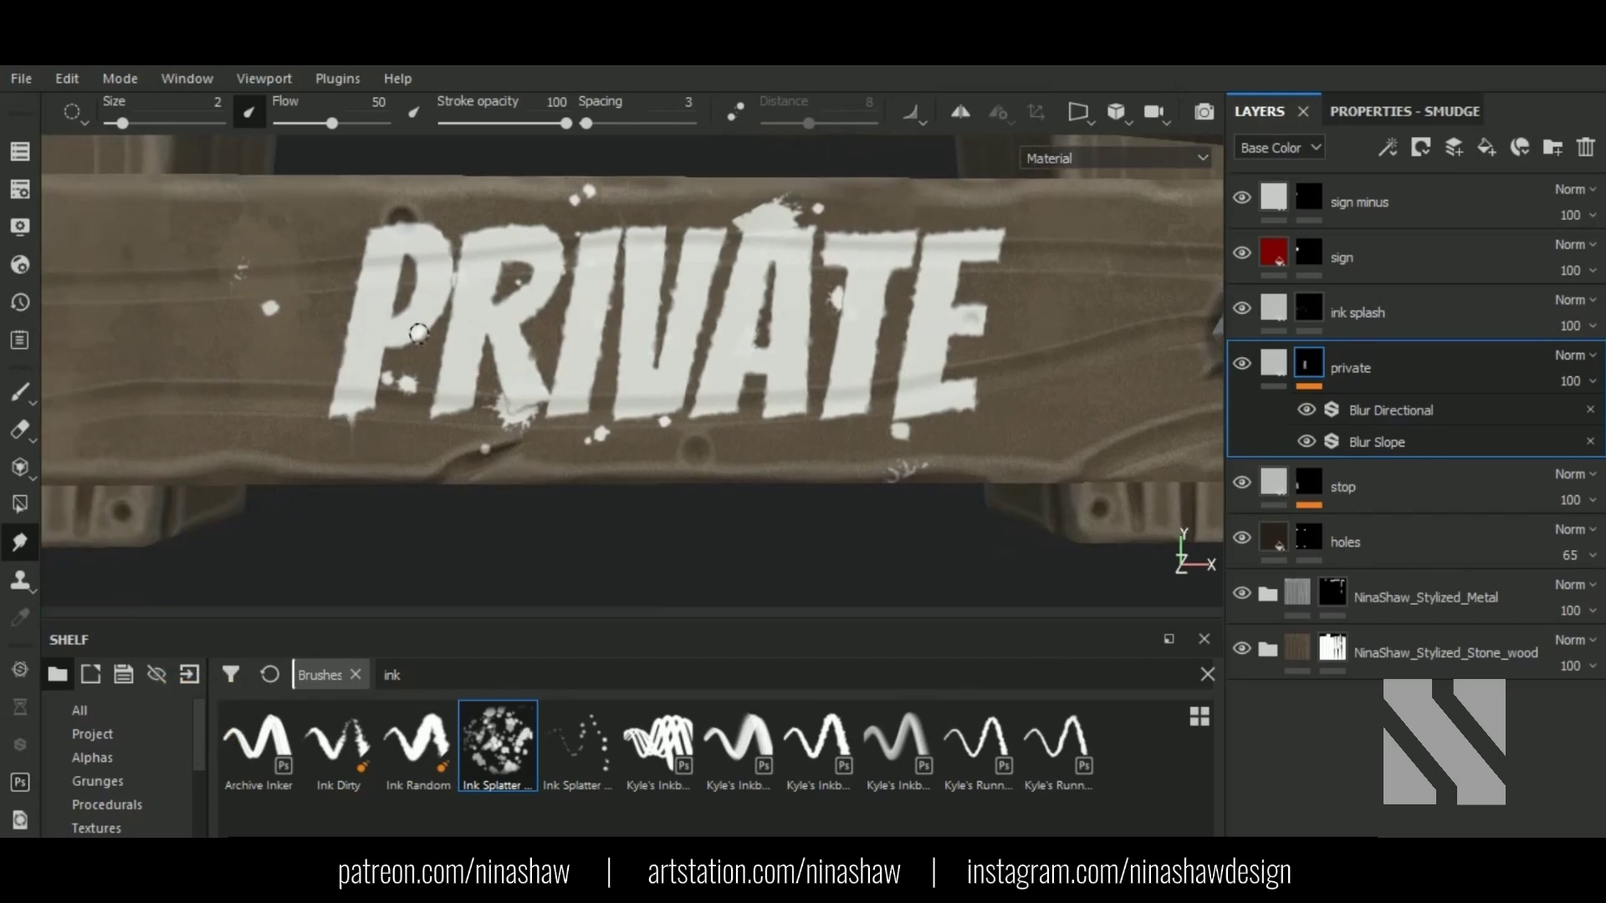
pyautogui.click(359, 124)
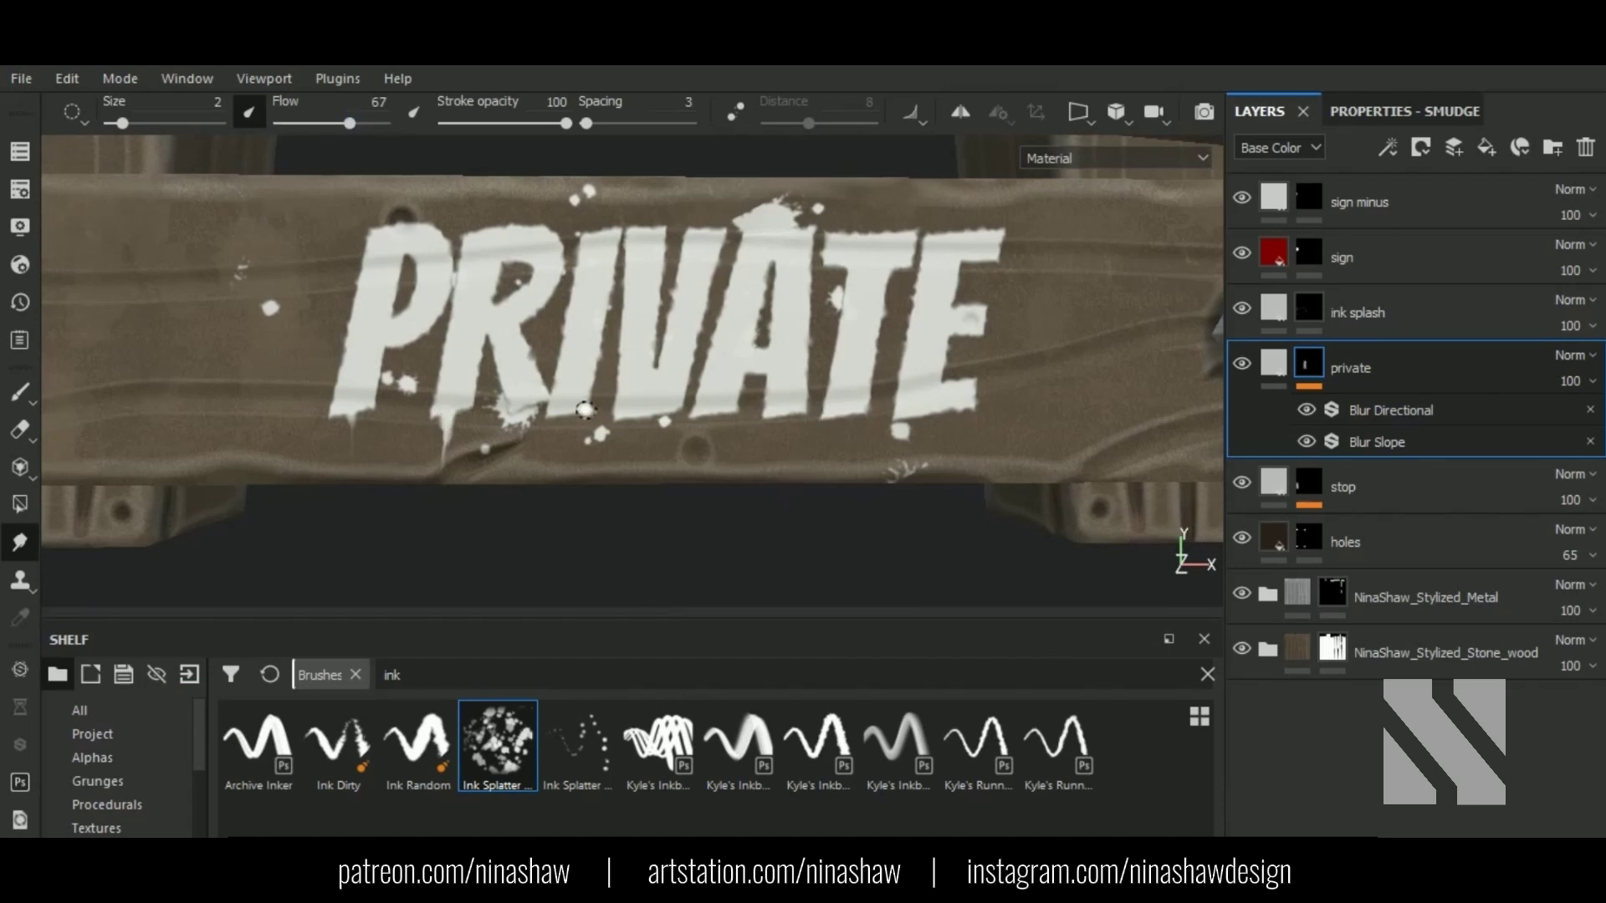
pyautogui.moveTo(583, 472); pyautogui.dragTo(583, 408)
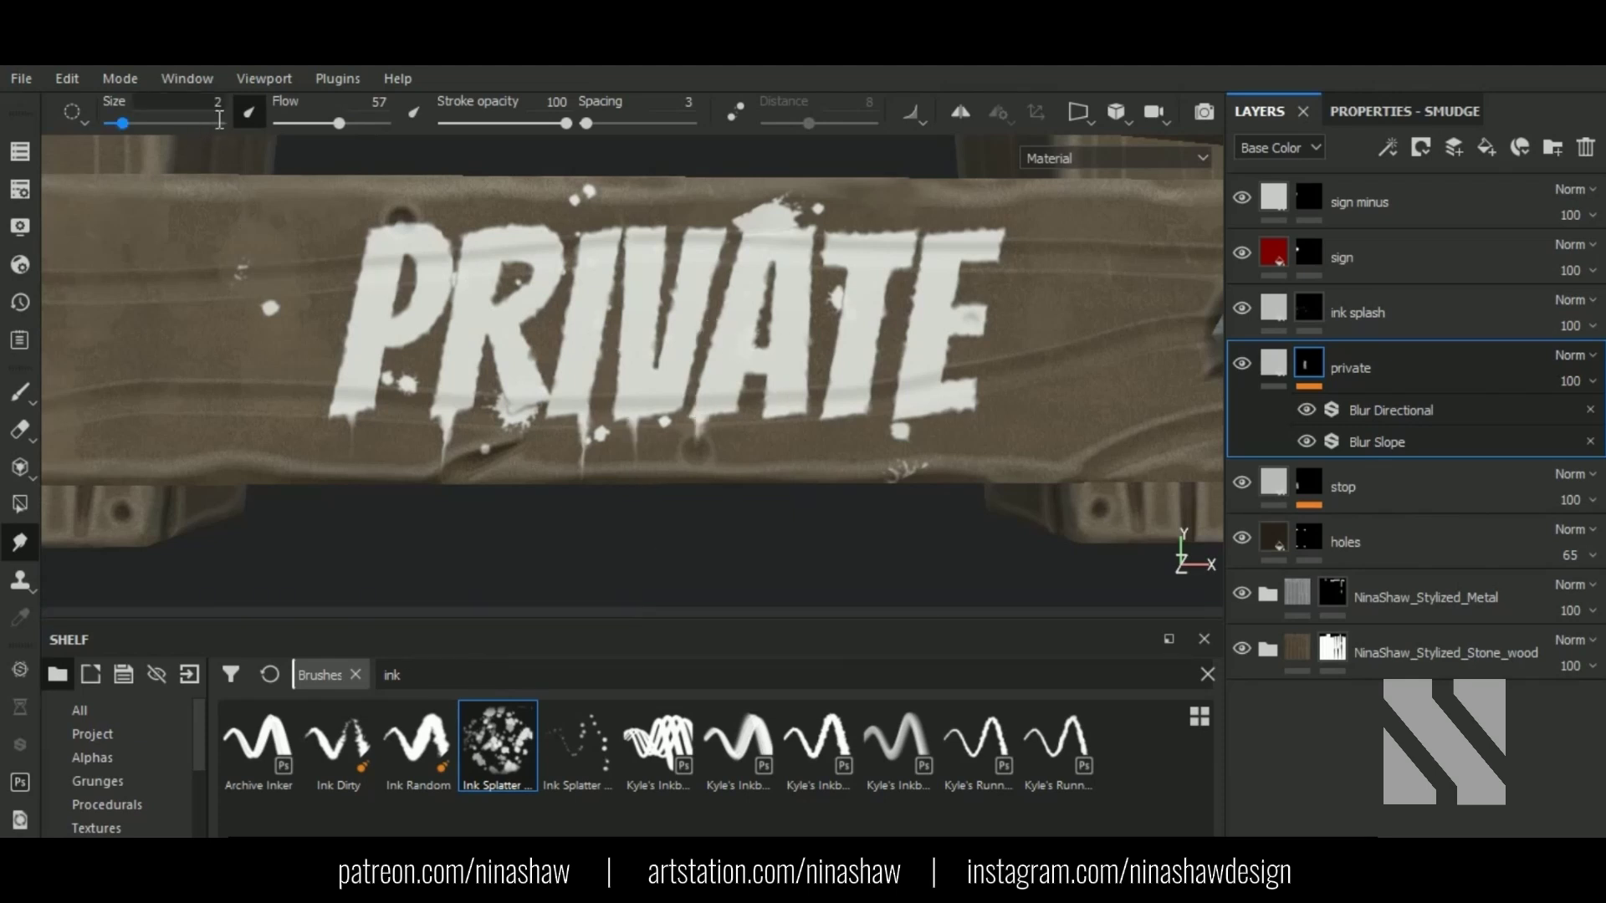
# Step: Smudge drips below the A and T with size 3 and flow 60, and finer ones on the E with size 2
pyautogui.write('3')
pyautogui.moveTo(339, 123); pyautogui.dragTo(358, 123)
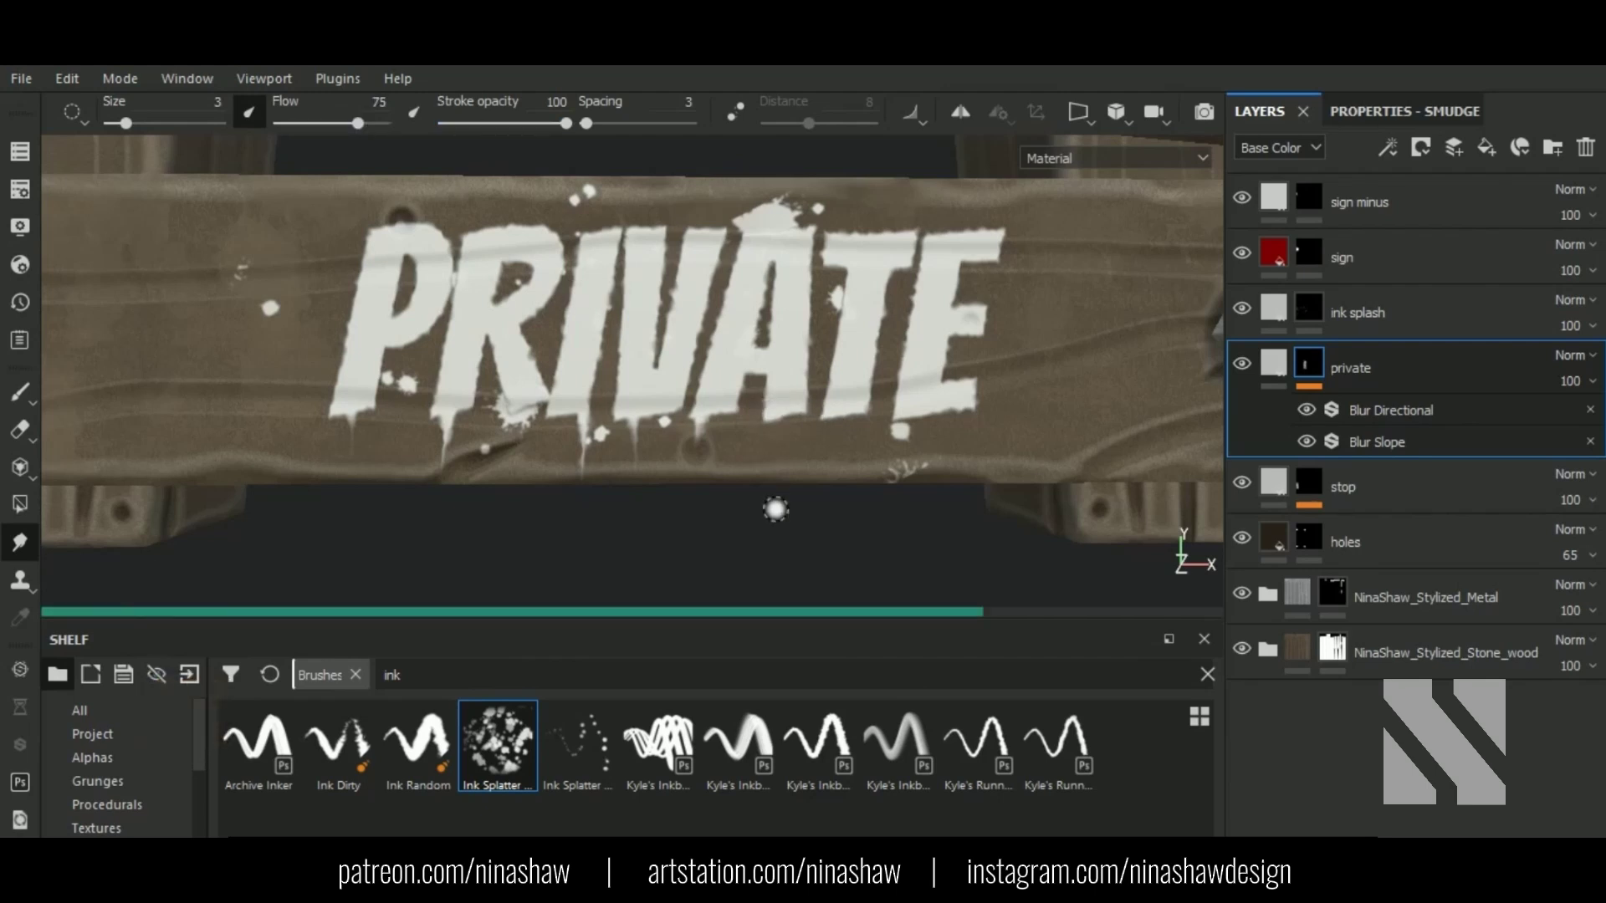
pyautogui.click(342, 123)
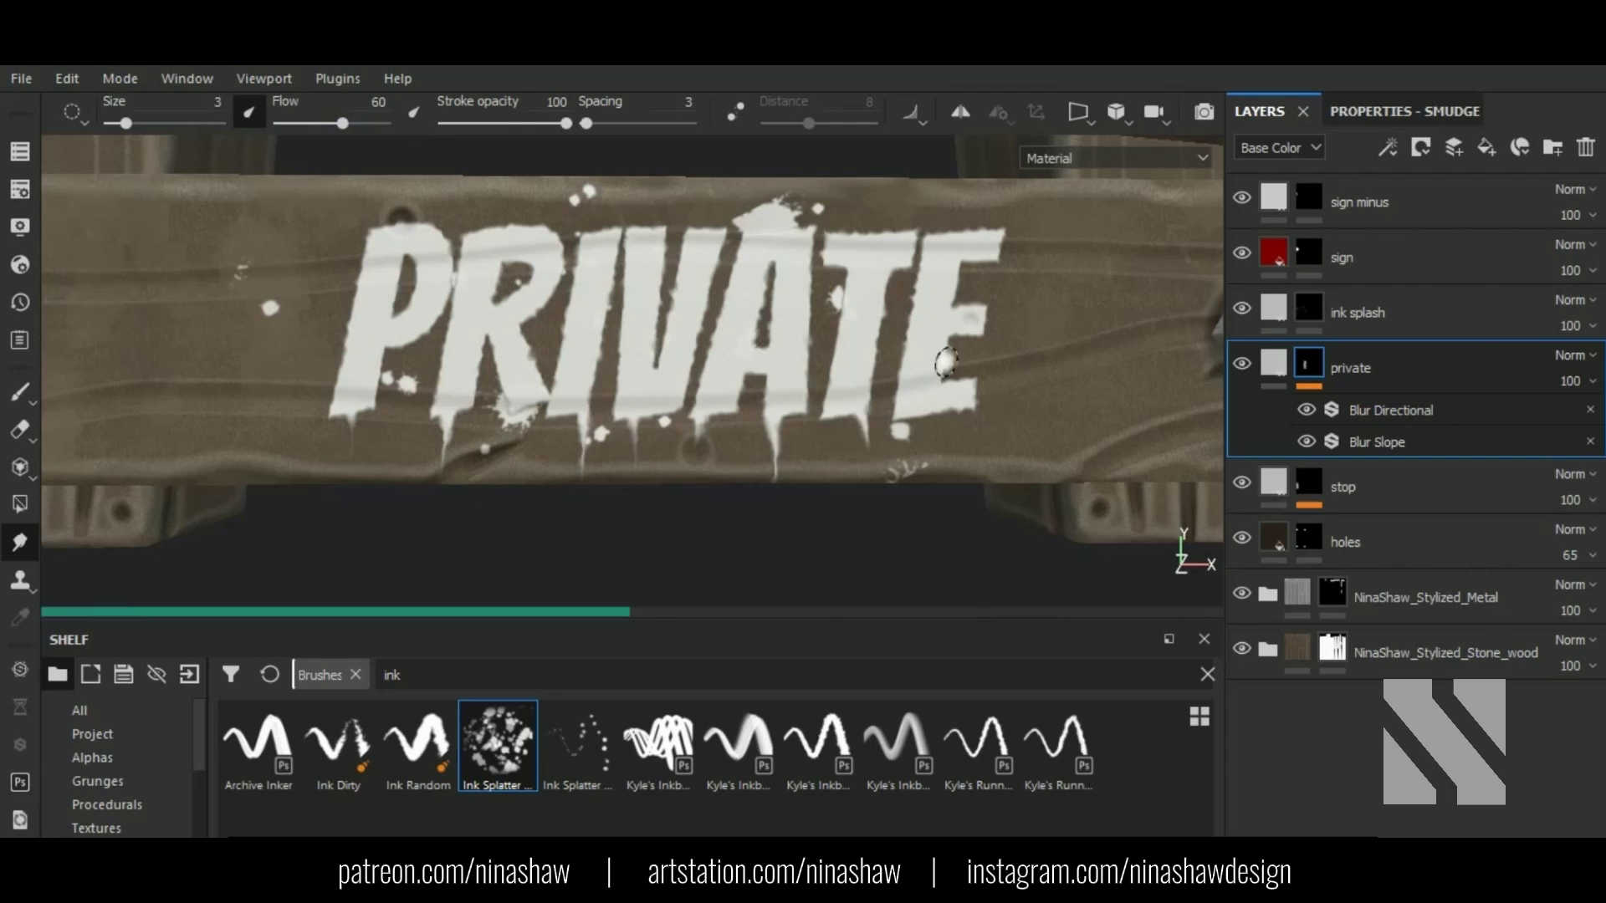
pyautogui.press('[')
pyautogui.press('[')
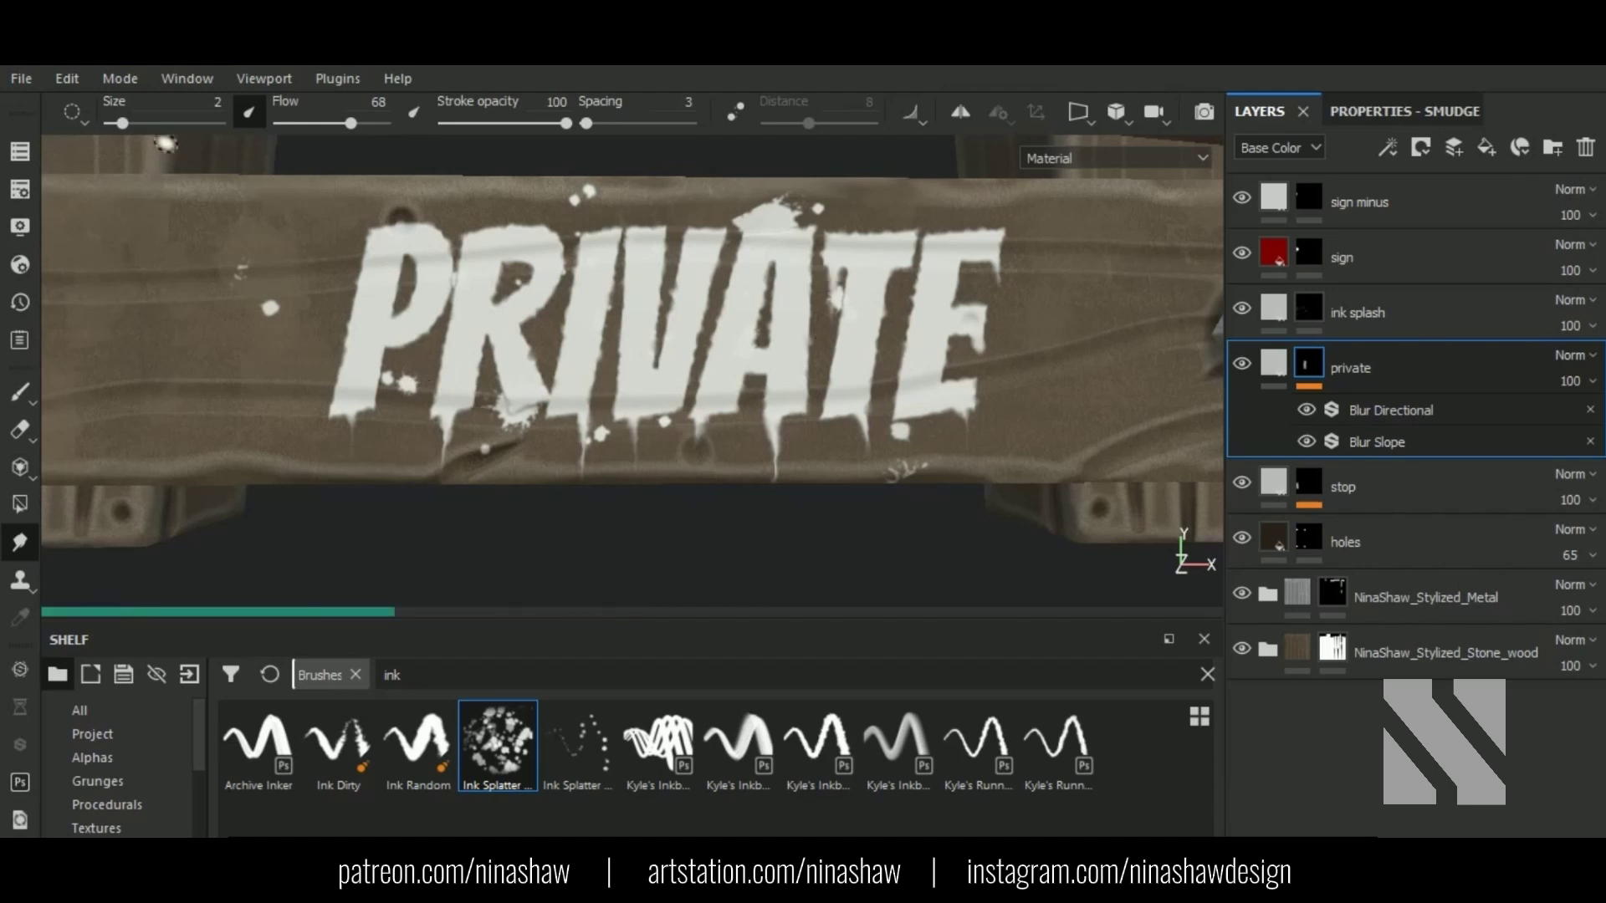
# Step: Set the smudge size to 3, undo the drip from the P's bowl and smudge it again at flow 68
pyautogui.click(214, 101)
pyautogui.write('3')
pyautogui.press('Return')
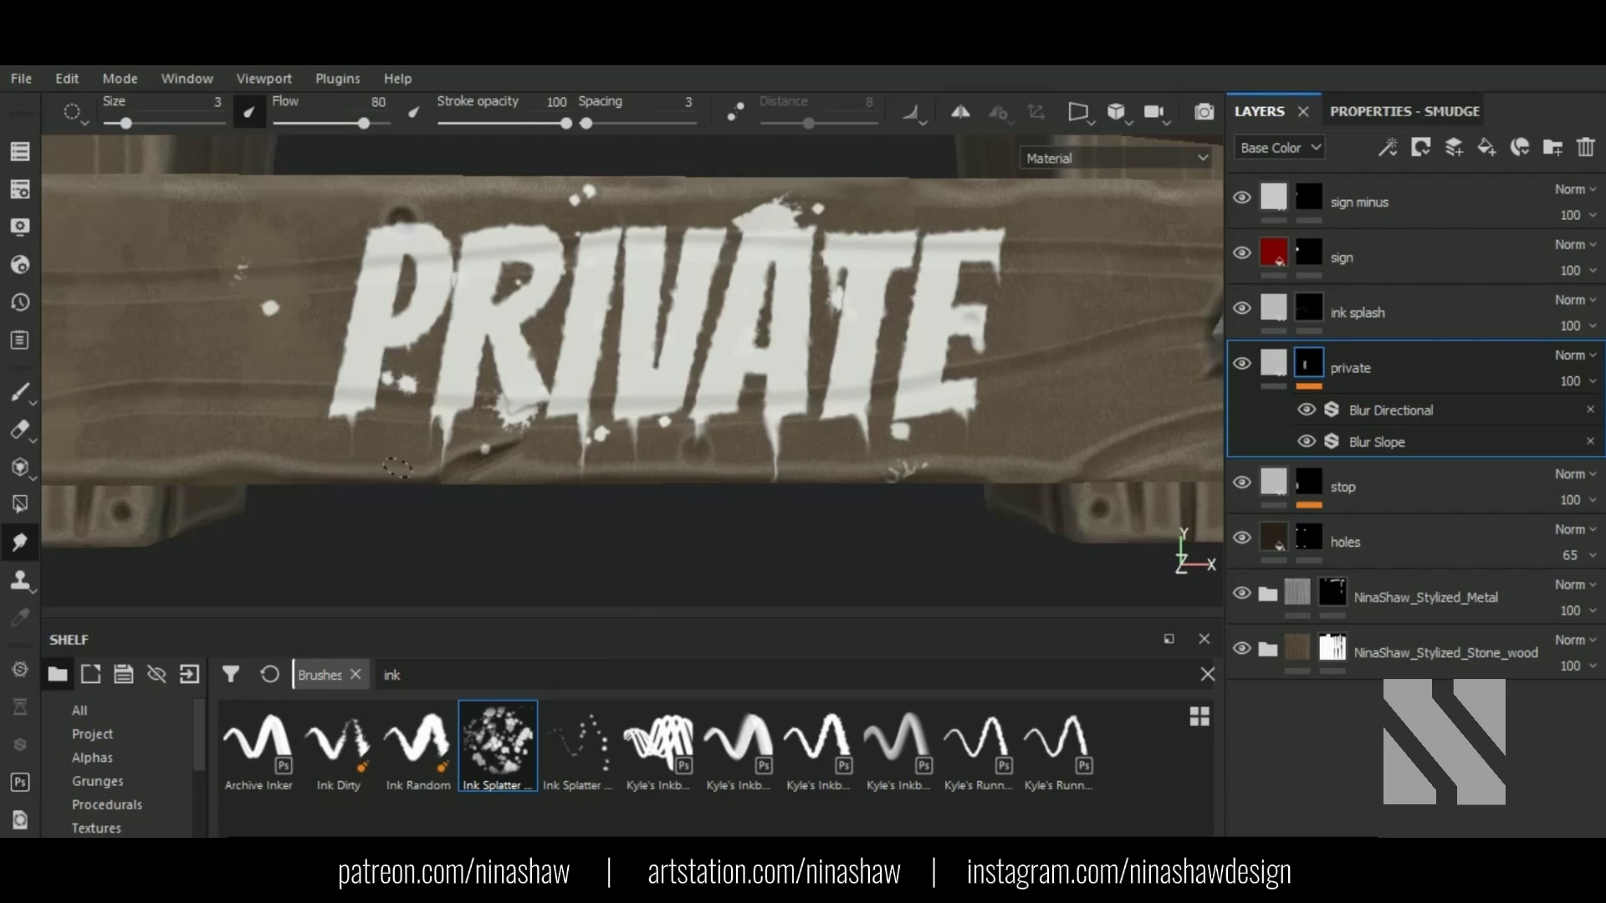
pyautogui.hotkey('ctrl', 'z')
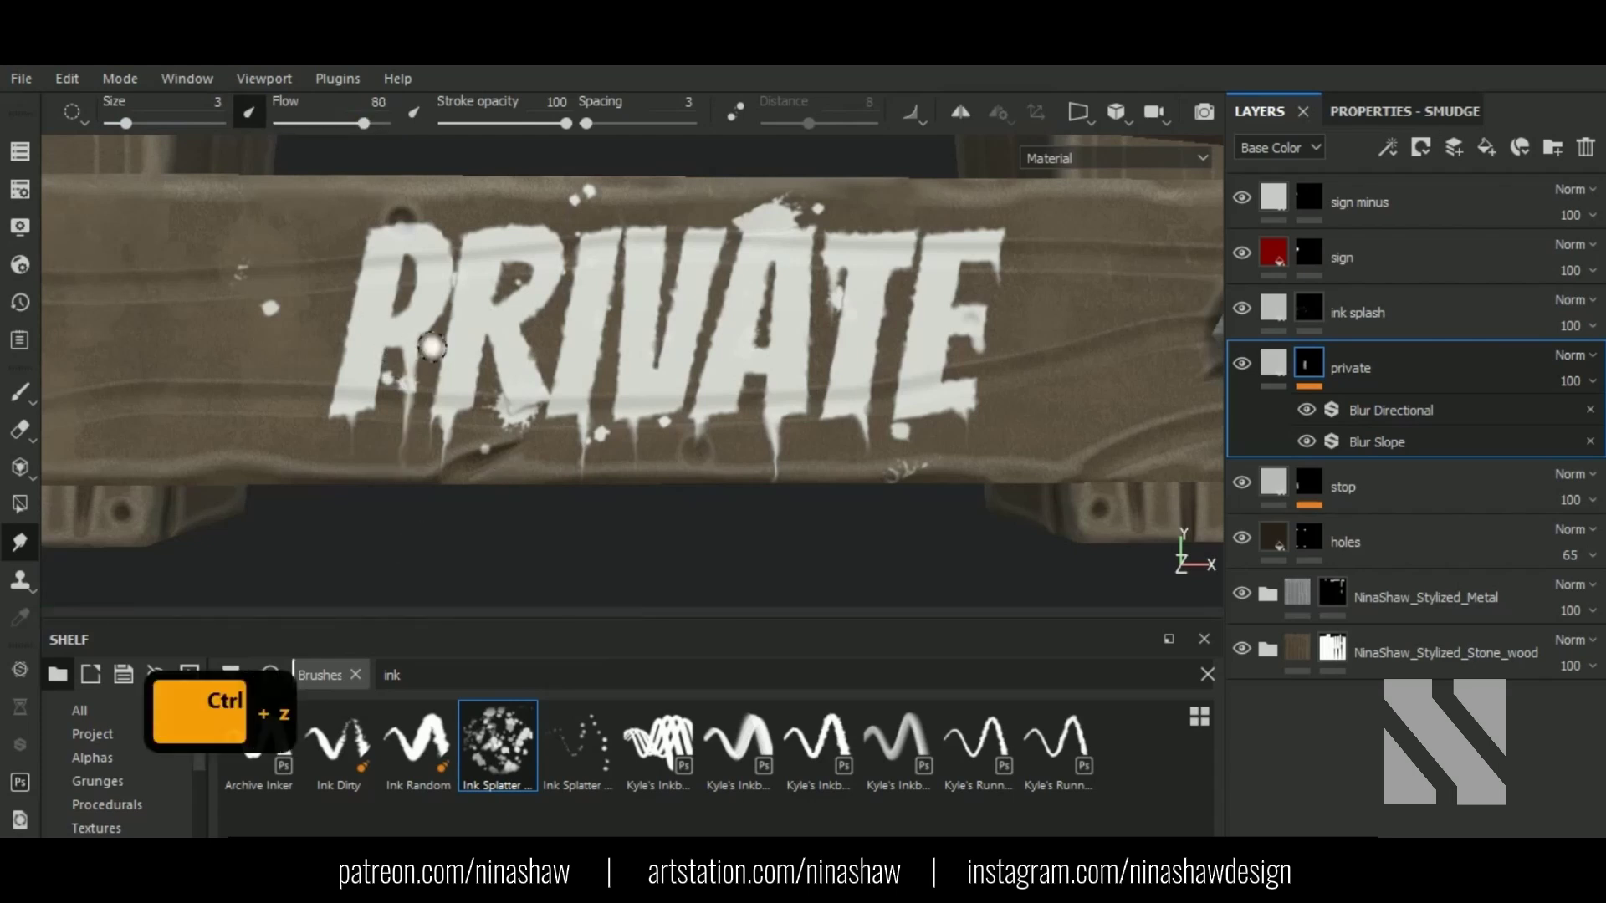
pyautogui.moveTo(363, 123); pyautogui.dragTo(351, 123)
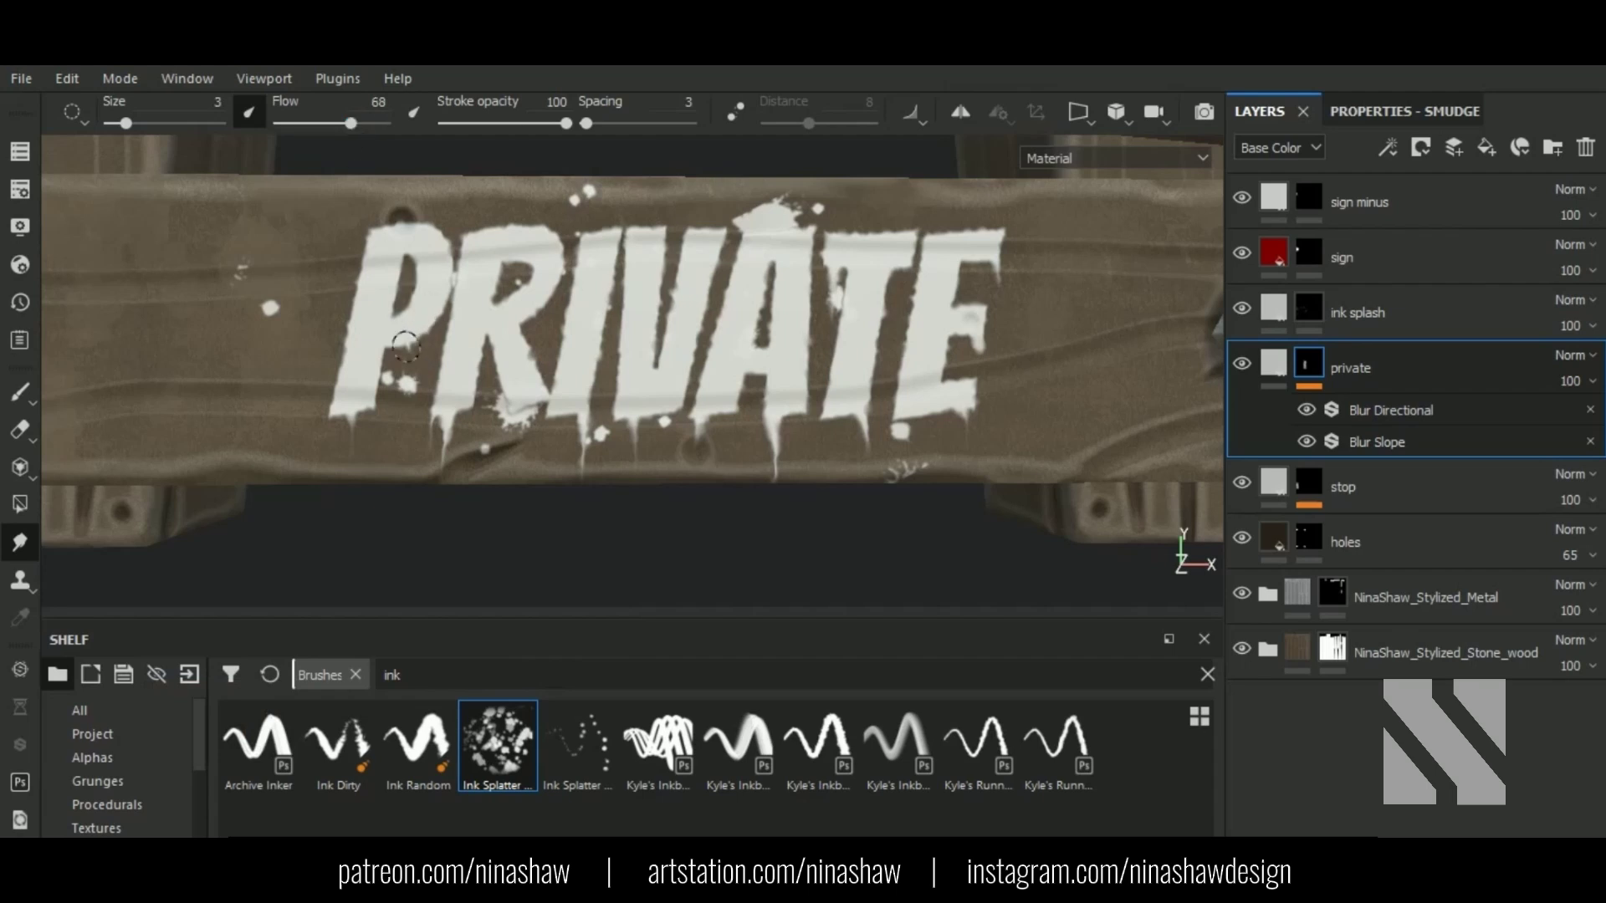
pyautogui.click(404, 372)
# Step: Smudge a paint drip beneath the final E of PRIVATE and check both lettered boards together
pyautogui.scroll(-3, 727, 373)
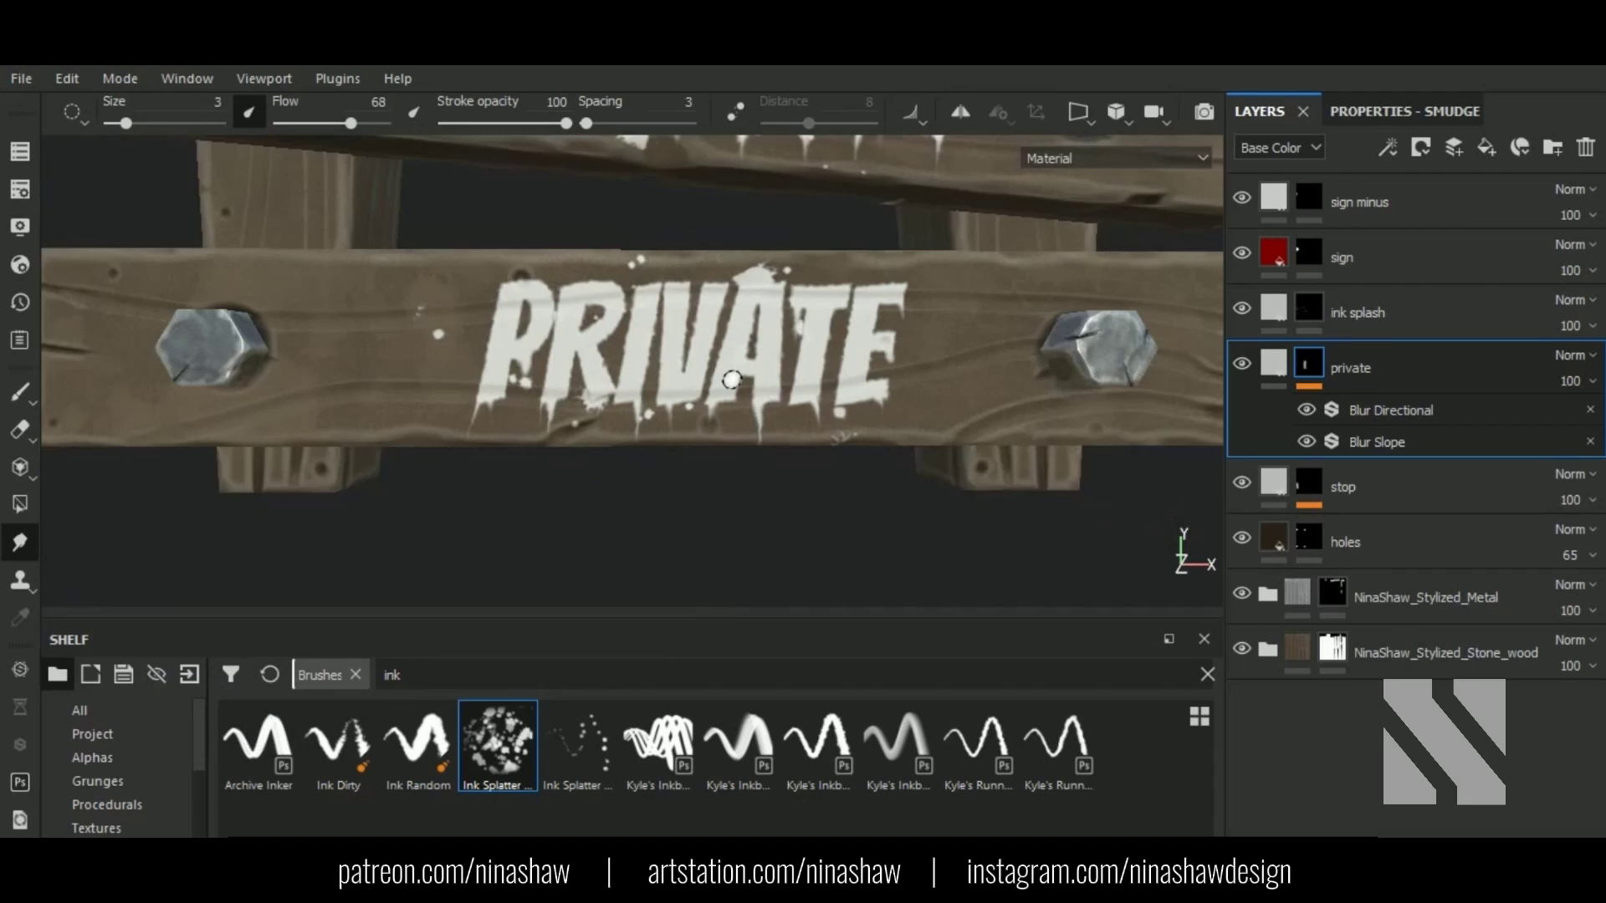
pyautogui.keyDown('alt'); pyautogui.moveTo(735, 373); pyautogui.dragTo(884, 485, button='middle'); pyautogui.keyUp('alt')
pyautogui.scroll(2, 717, 483)
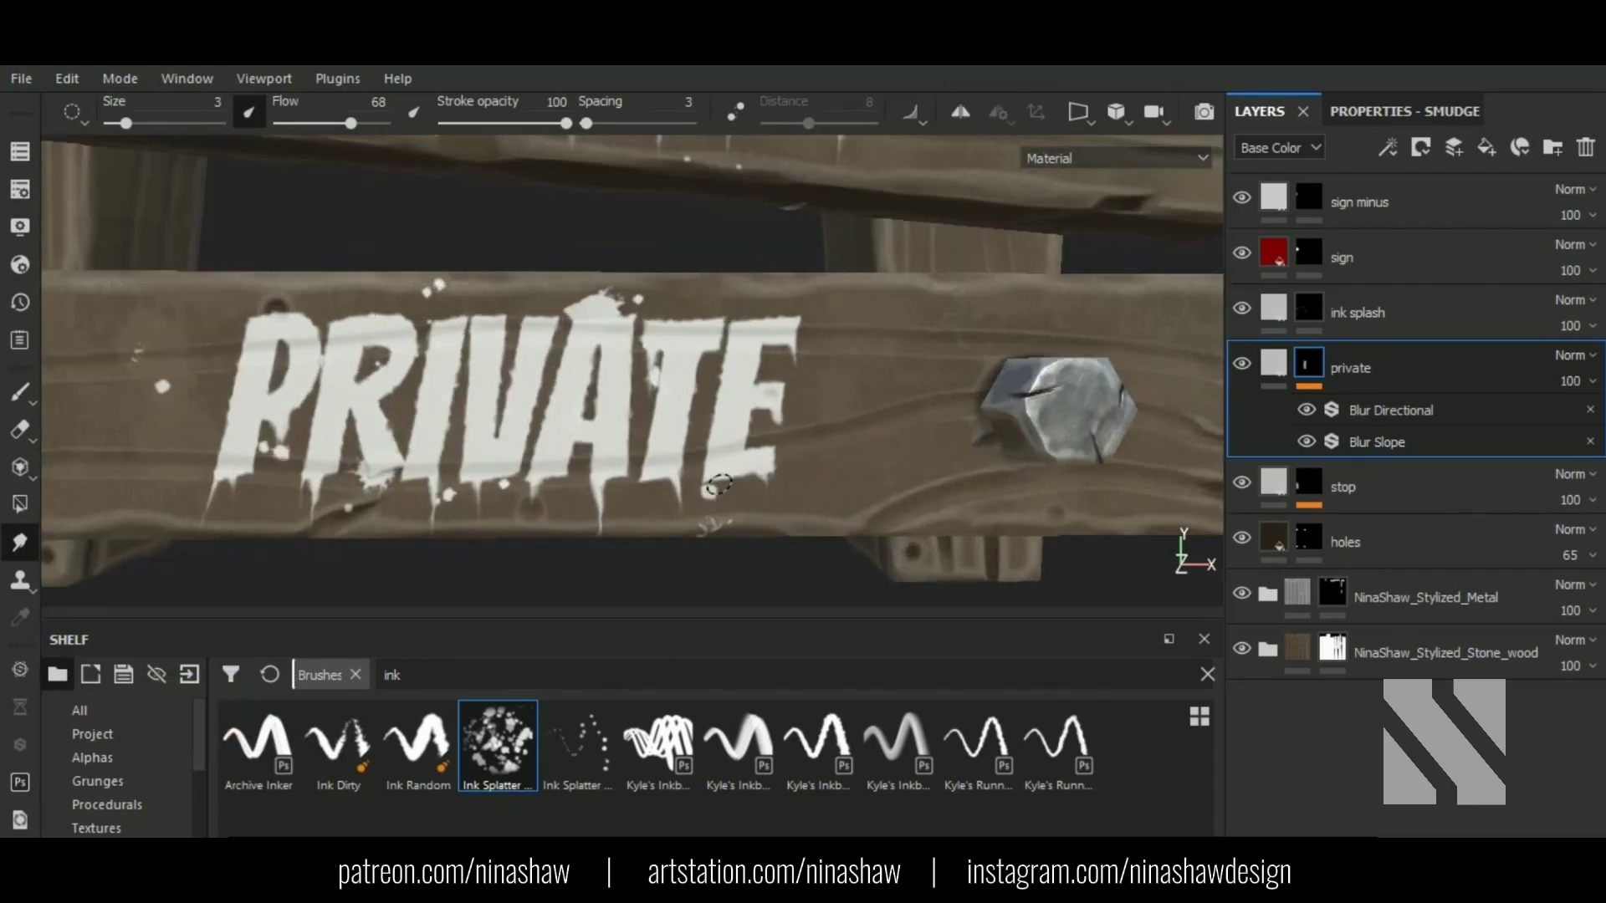
pyautogui.click(738, 539)
pyautogui.scroll(-3, 745, 527)
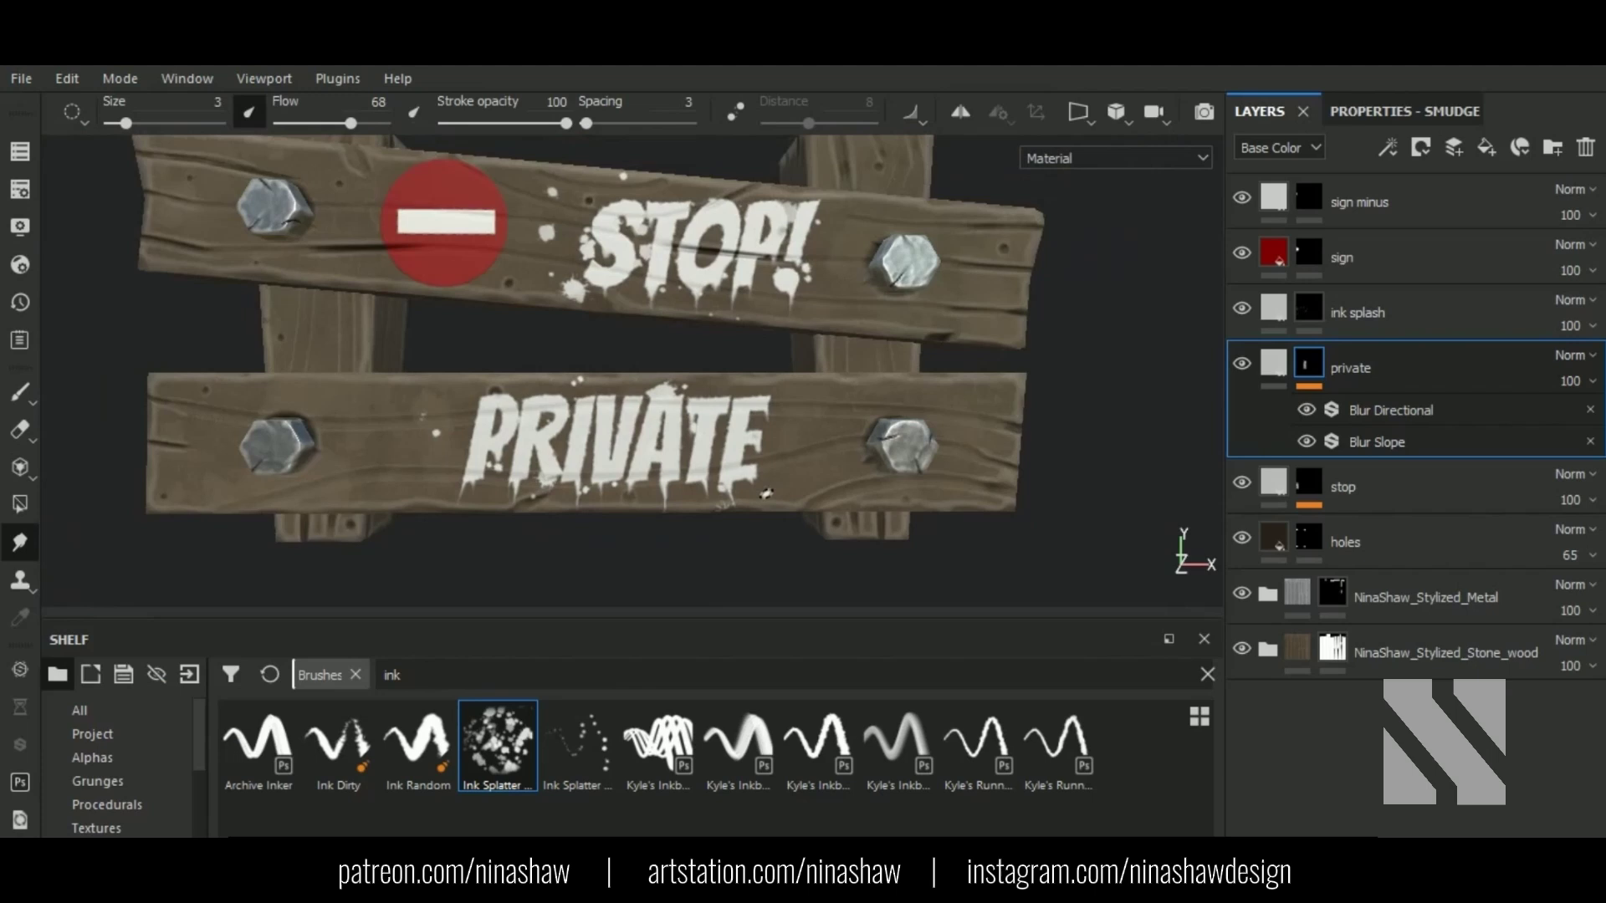
pyautogui.keyDown('alt'); pyautogui.moveTo(765, 494); pyautogui.dragTo(856, 379); pyautogui.keyUp('alt')
# Step: Set the height of the red sign layer's fill to 0.02
pyautogui.click(1323, 259)
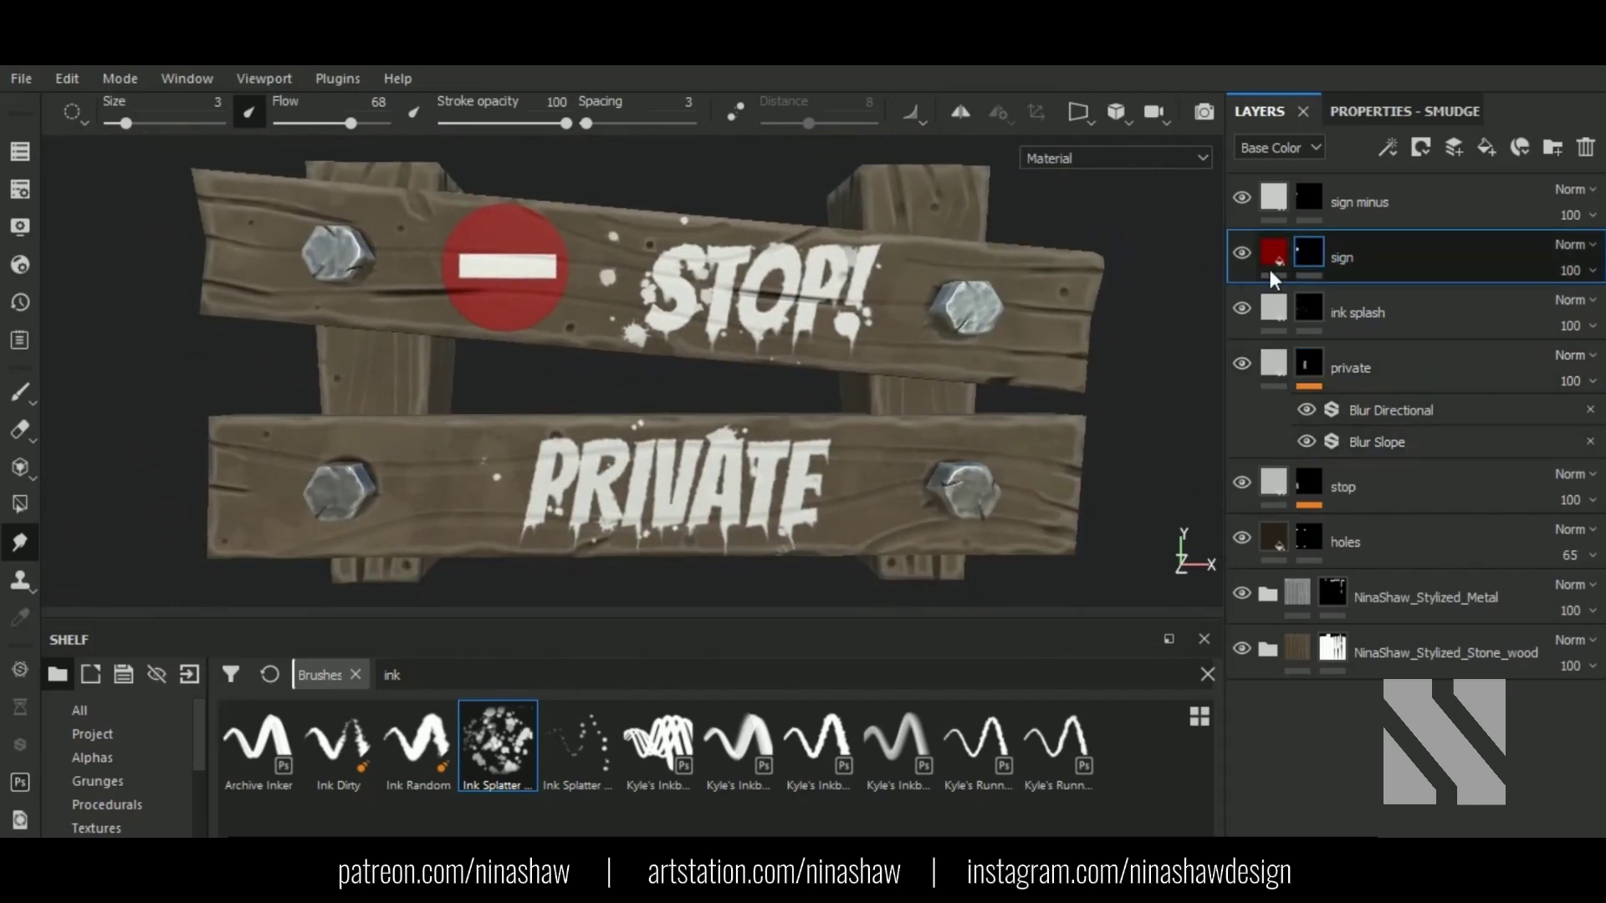
pyautogui.click(1273, 255)
pyautogui.click(1377, 111)
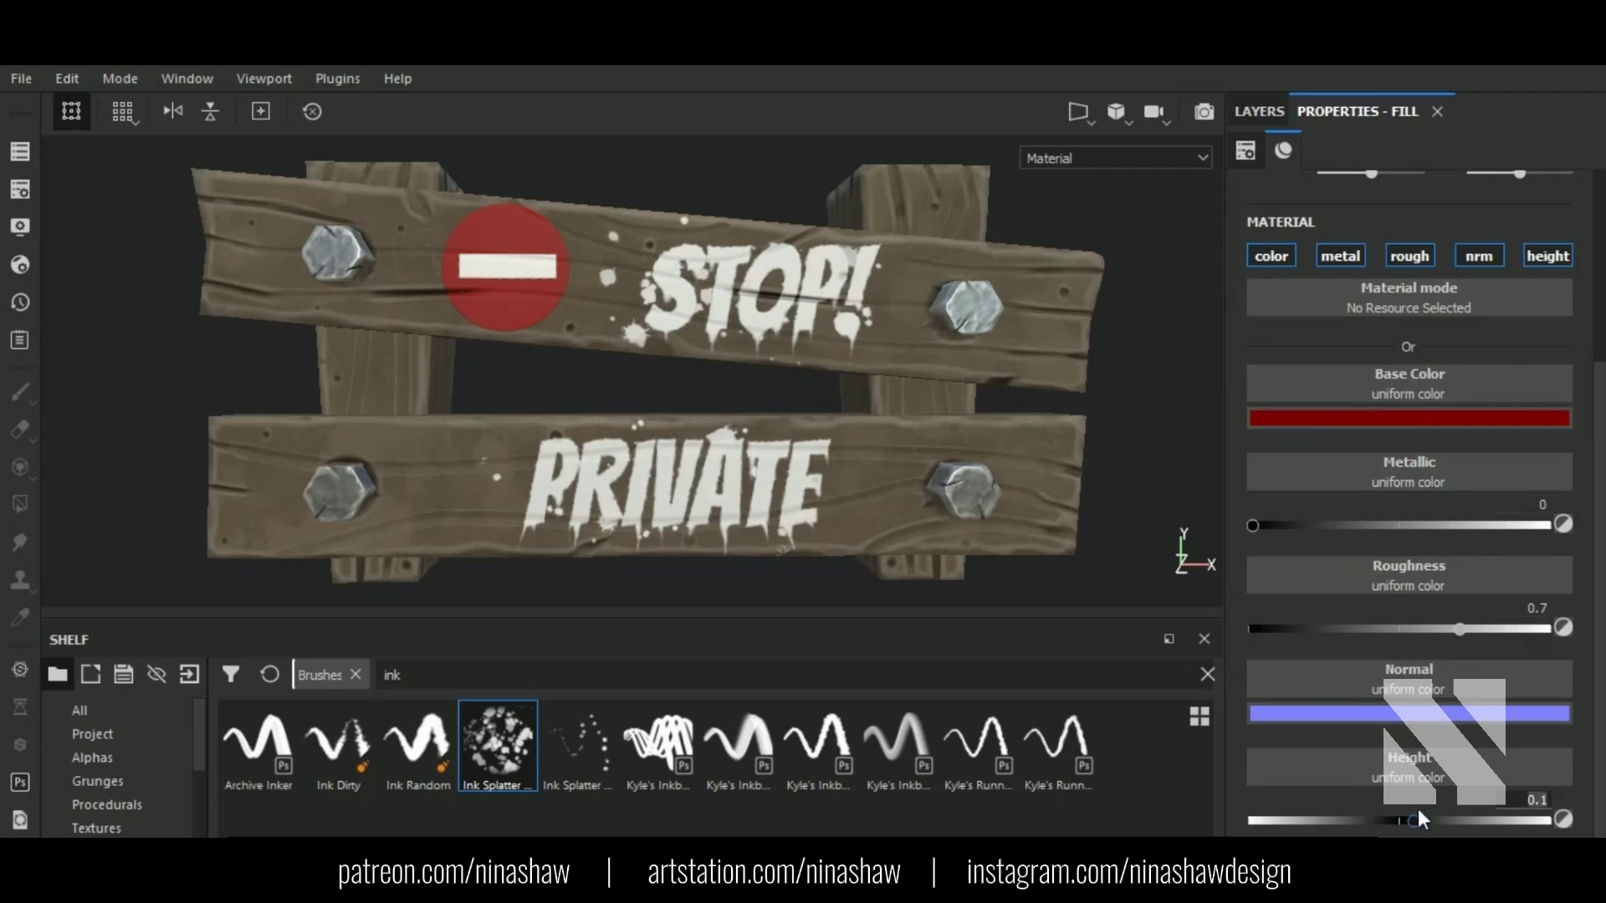
pyautogui.click(1528, 801)
pyautogui.write('0.02')
pyautogui.press('Return')
# Step: Set the height of the sign minus layer's fill to 0.02
pyautogui.click(1260, 115)
pyautogui.click(1408, 114)
pyautogui.click(1533, 800)
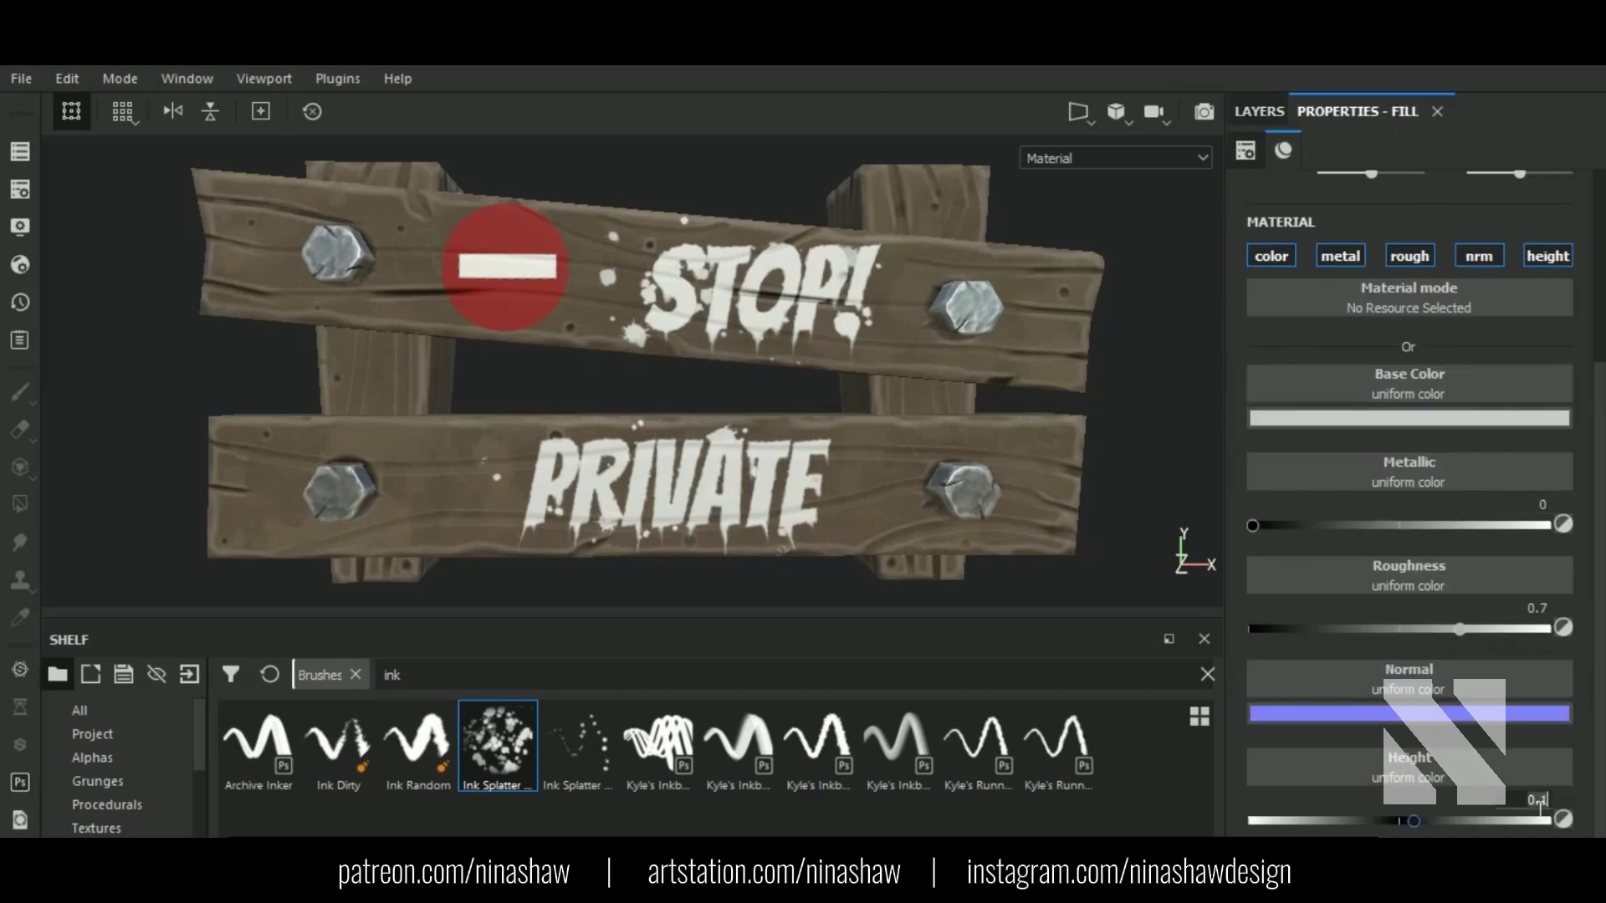
pyautogui.write('0.02')
pyautogui.press('Return')
pyautogui.click(1259, 111)
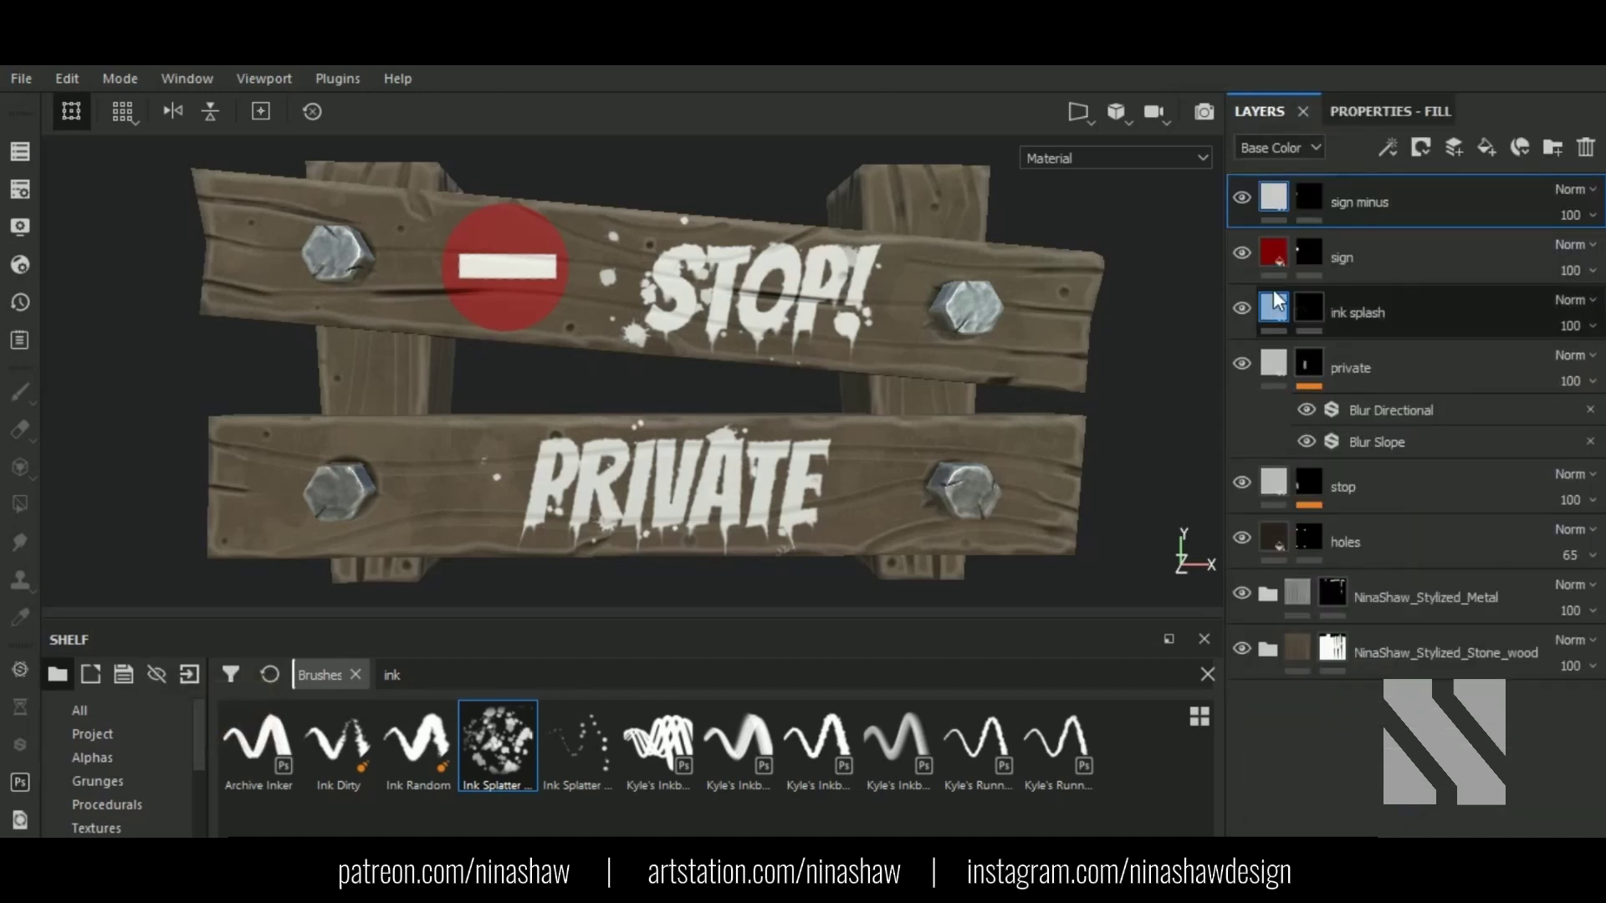
# Step: Add a Blur Slope filter with intensity 0.23 to the sign layer's mask
pyautogui.click(1327, 254)
pyautogui.click(1385, 148)
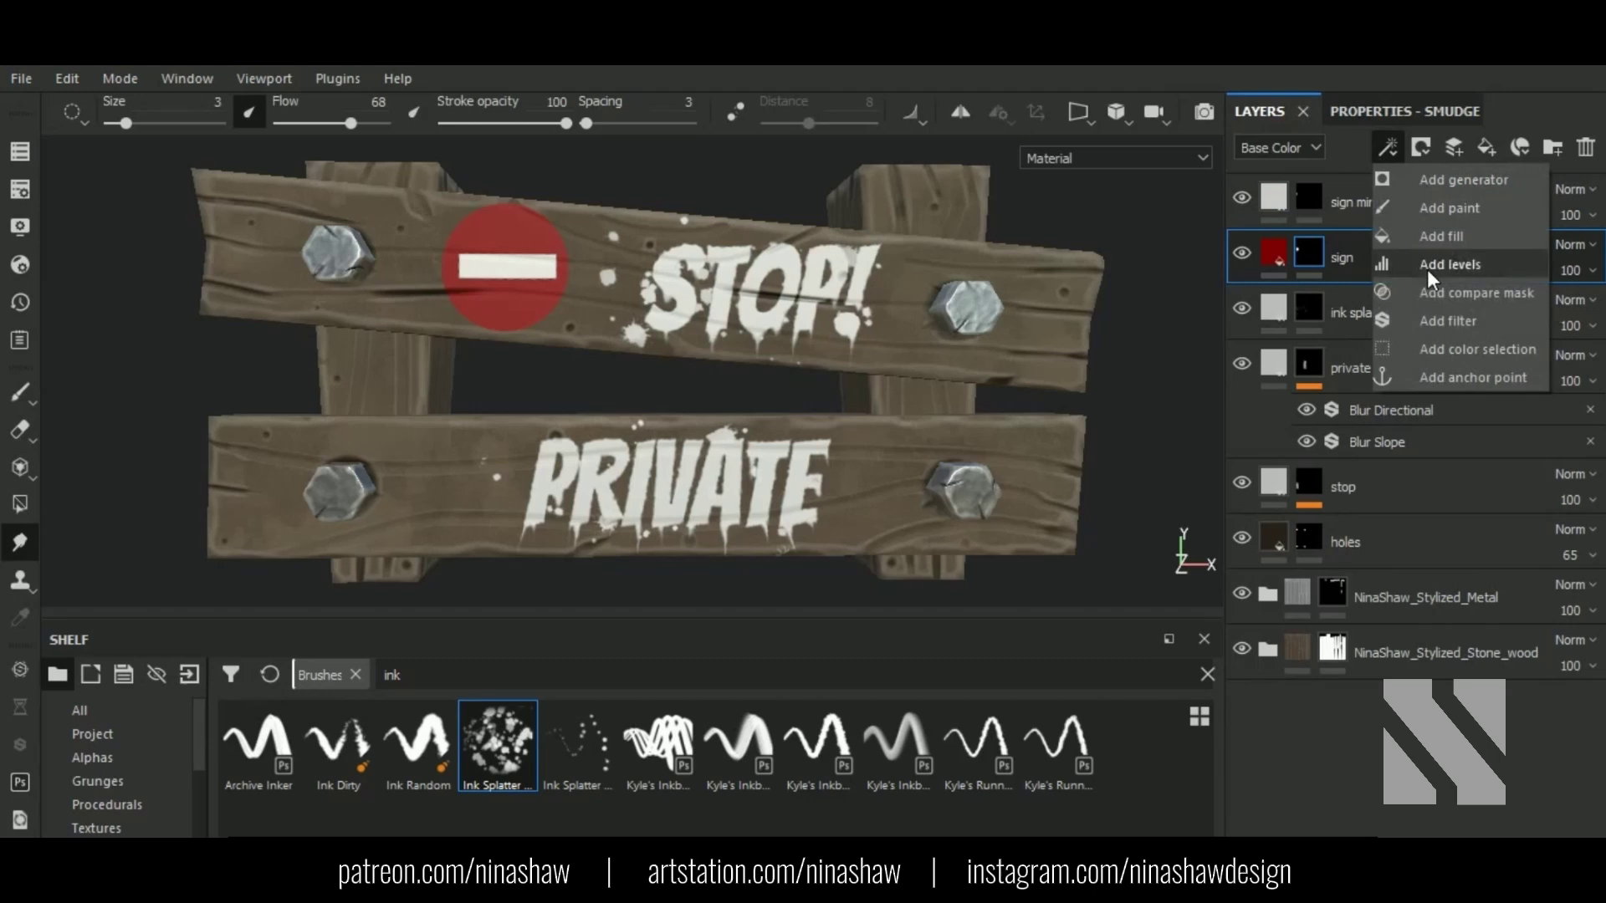
pyautogui.click(1455, 320)
pyautogui.click(1414, 112)
pyautogui.click(1414, 184)
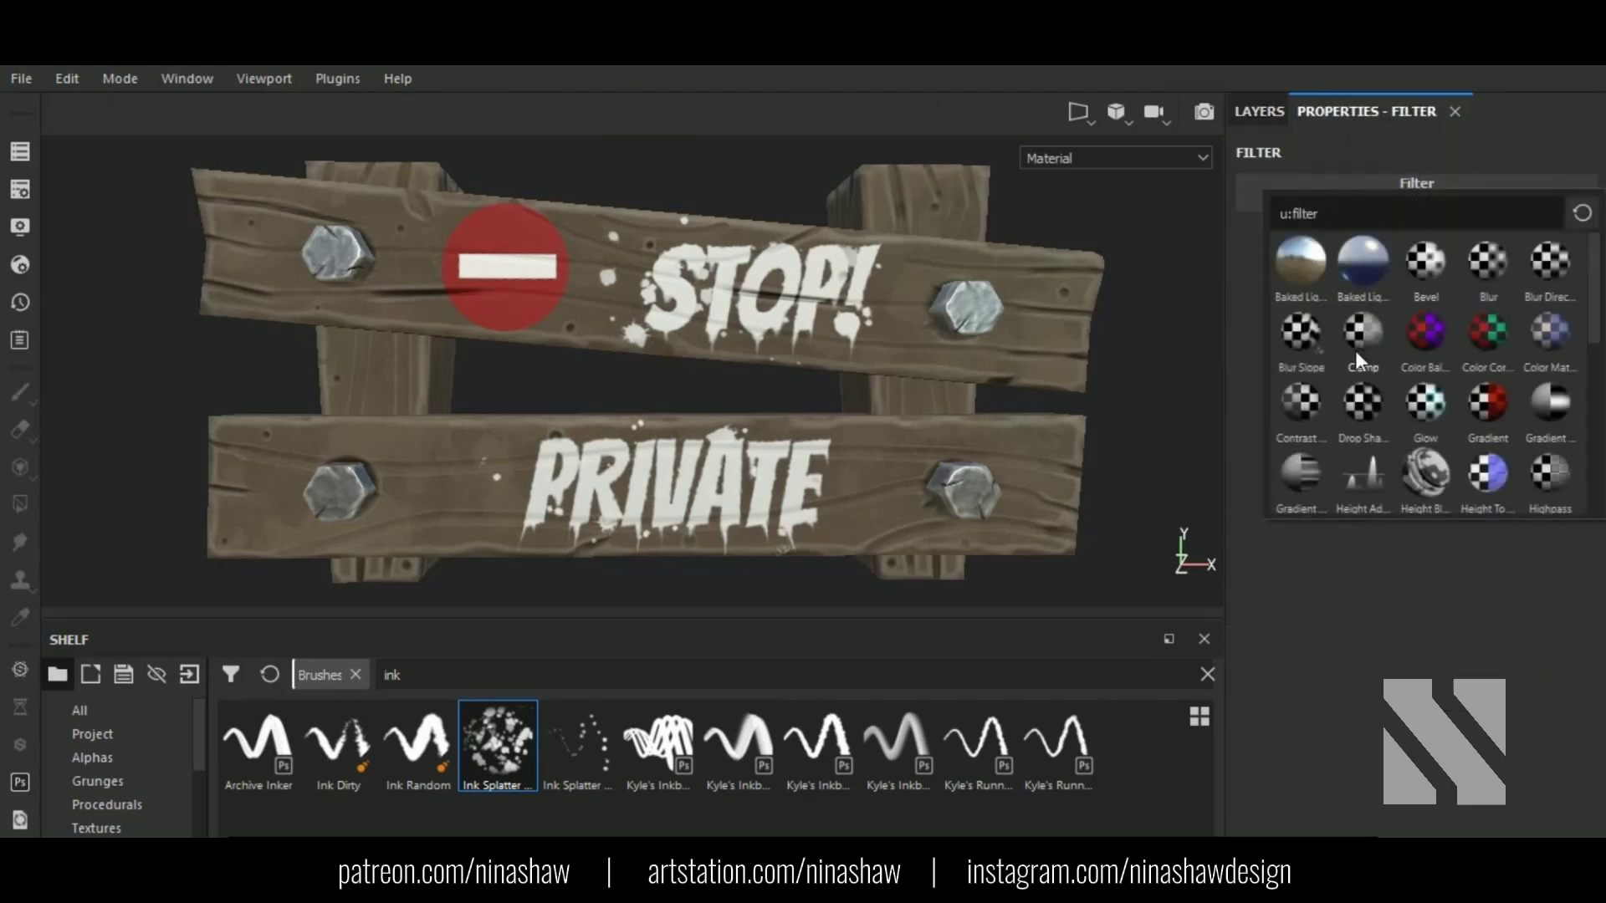
pyautogui.click(1307, 343)
pyautogui.click(1261, 407)
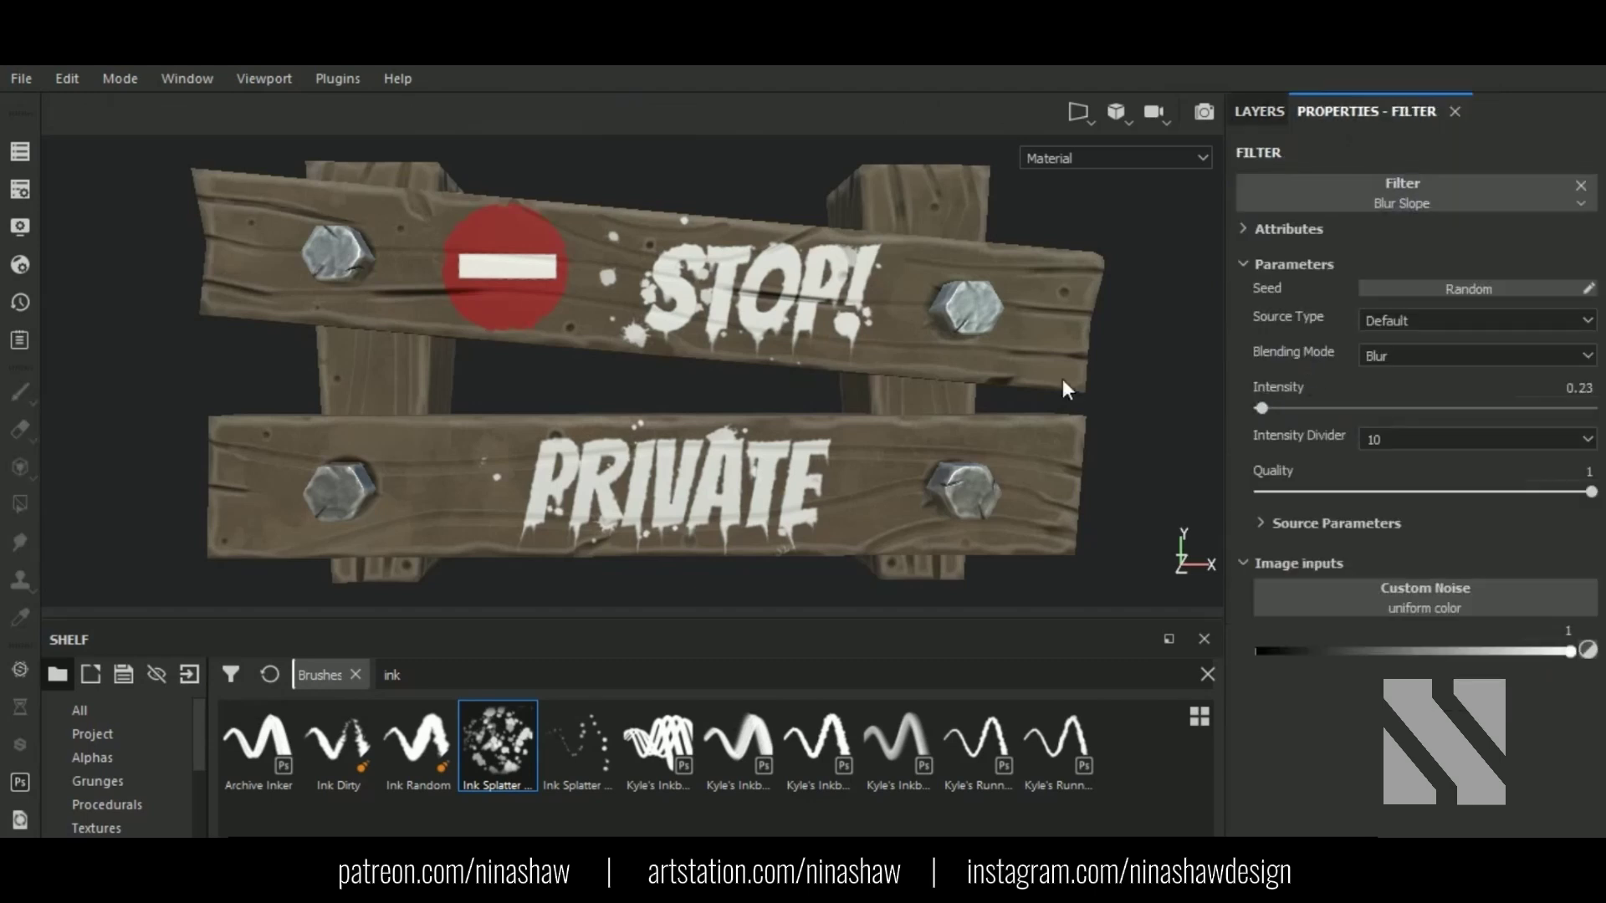
# Step: Lower the intensity of the sign mask's Blur Slope filter to 0.1
pyautogui.scroll(5, 470, 234)
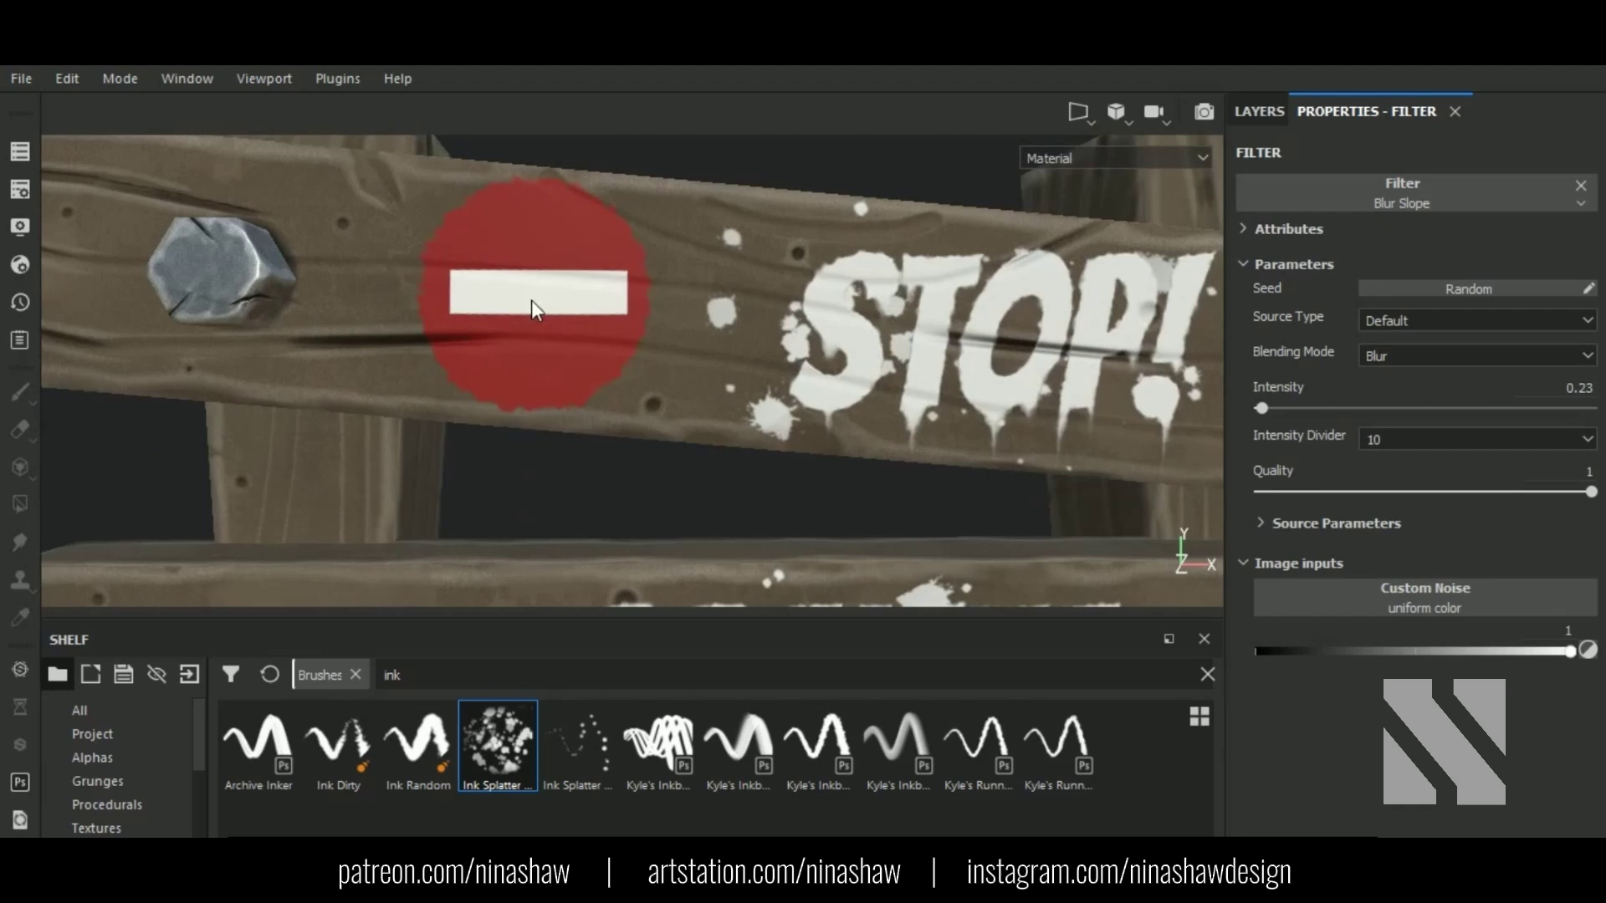
pyautogui.click(1560, 388)
pyautogui.write('0.1')
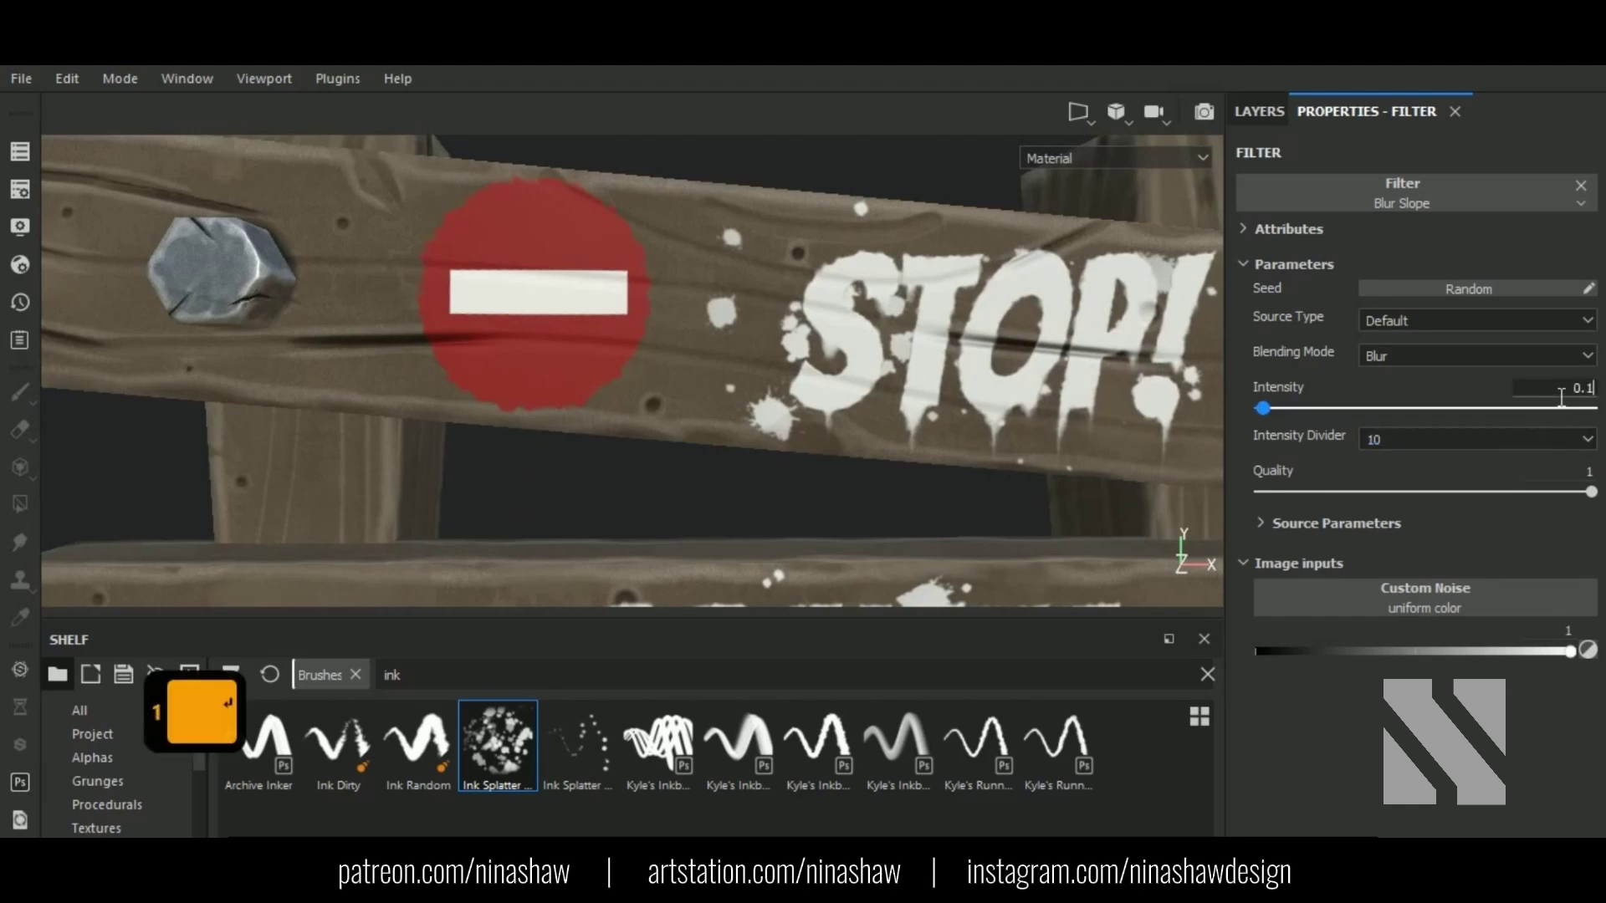
pyautogui.press('Return')
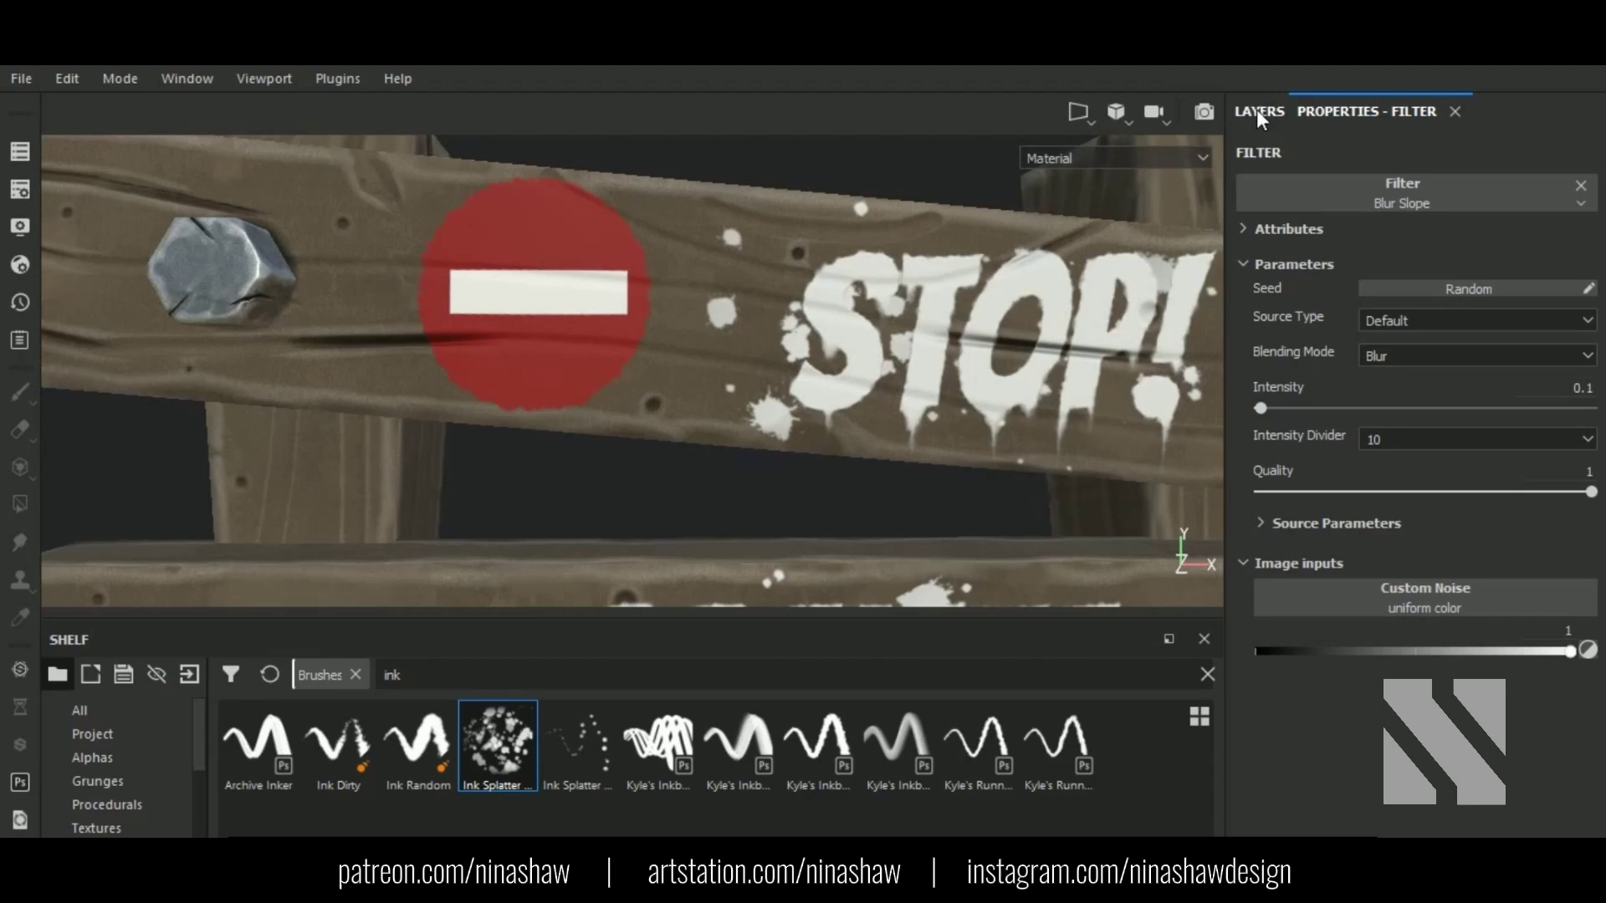
# Step: Add a Blur Directional filter with intensity 0.51 above Blur Slope on the sign layer's mask
pyautogui.click(1279, 112)
pyautogui.click(1311, 253)
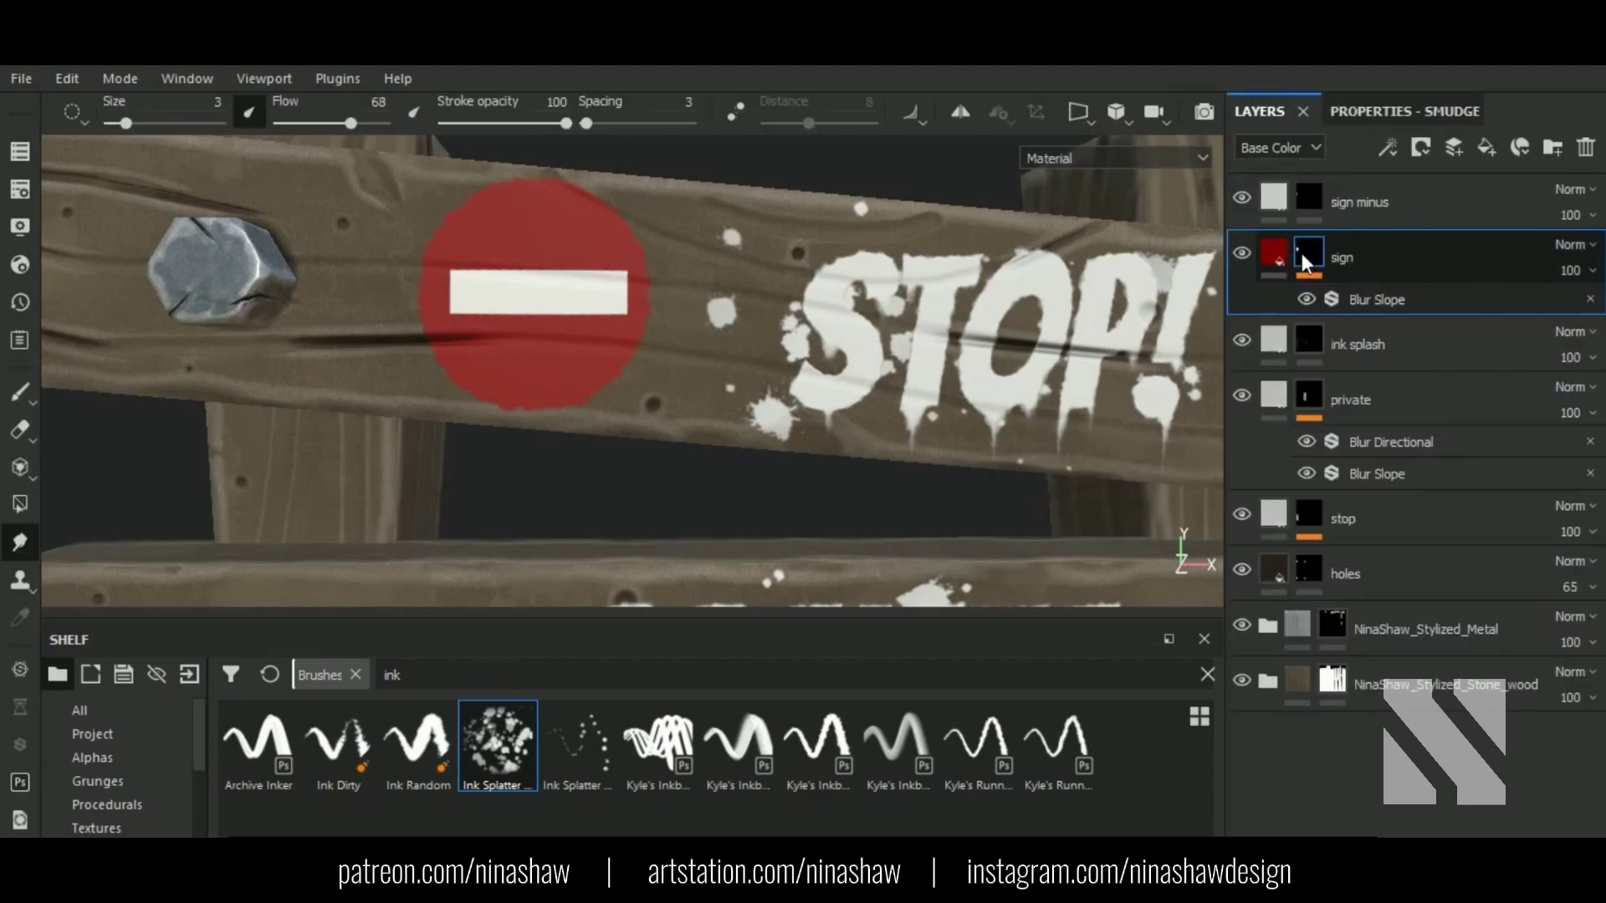
pyautogui.click(1350, 298)
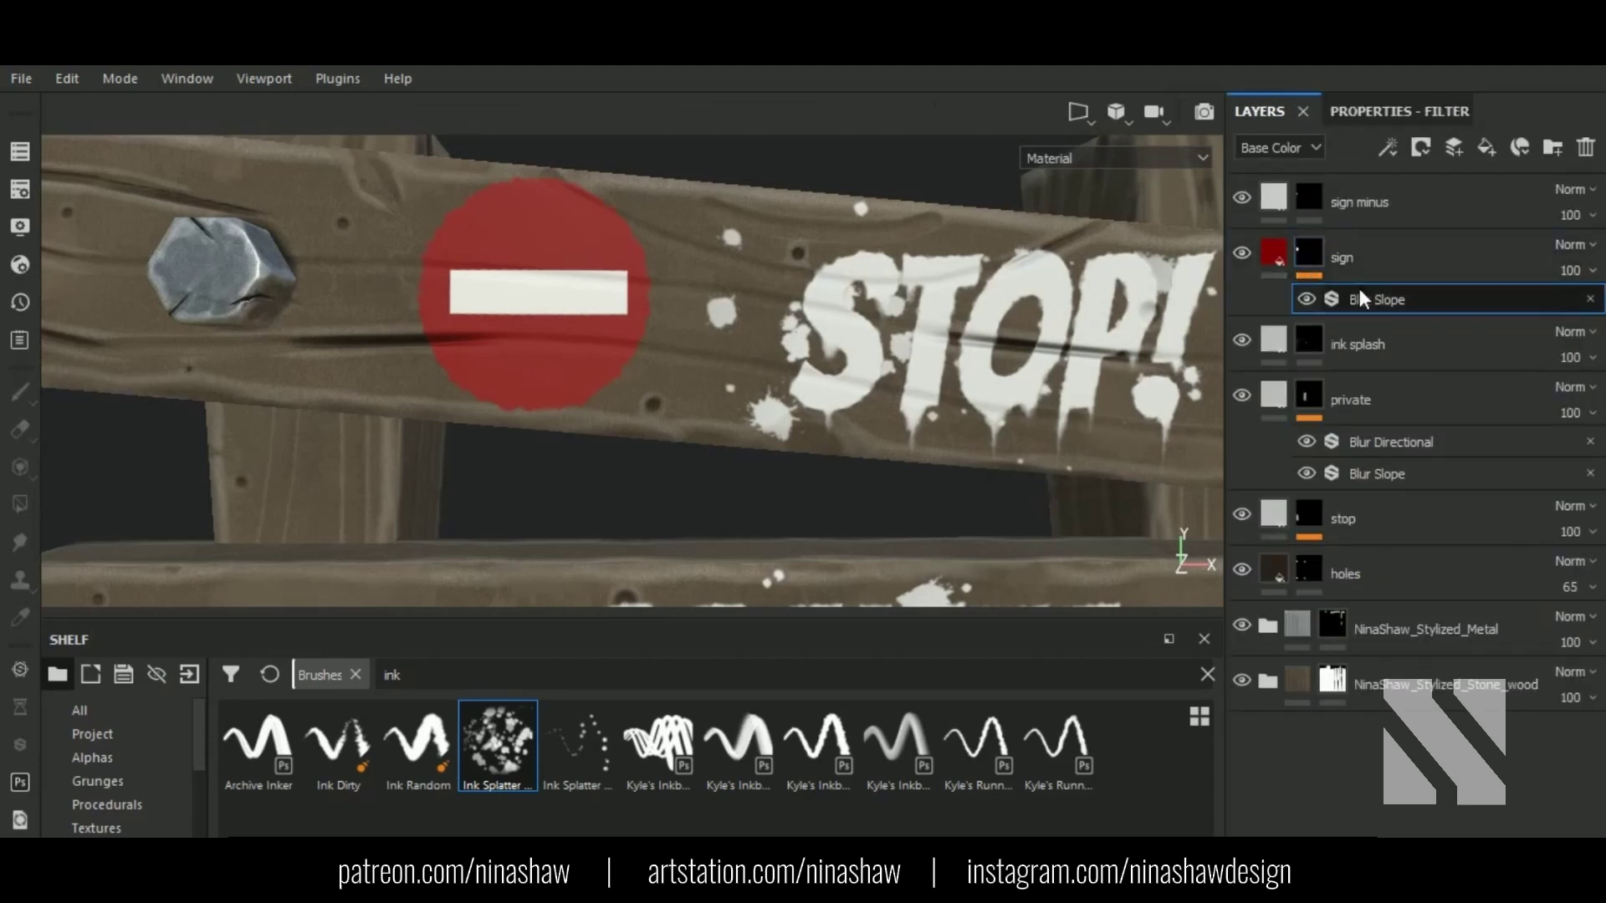
pyautogui.click(1388, 148)
pyautogui.click(1449, 320)
pyautogui.click(1415, 182)
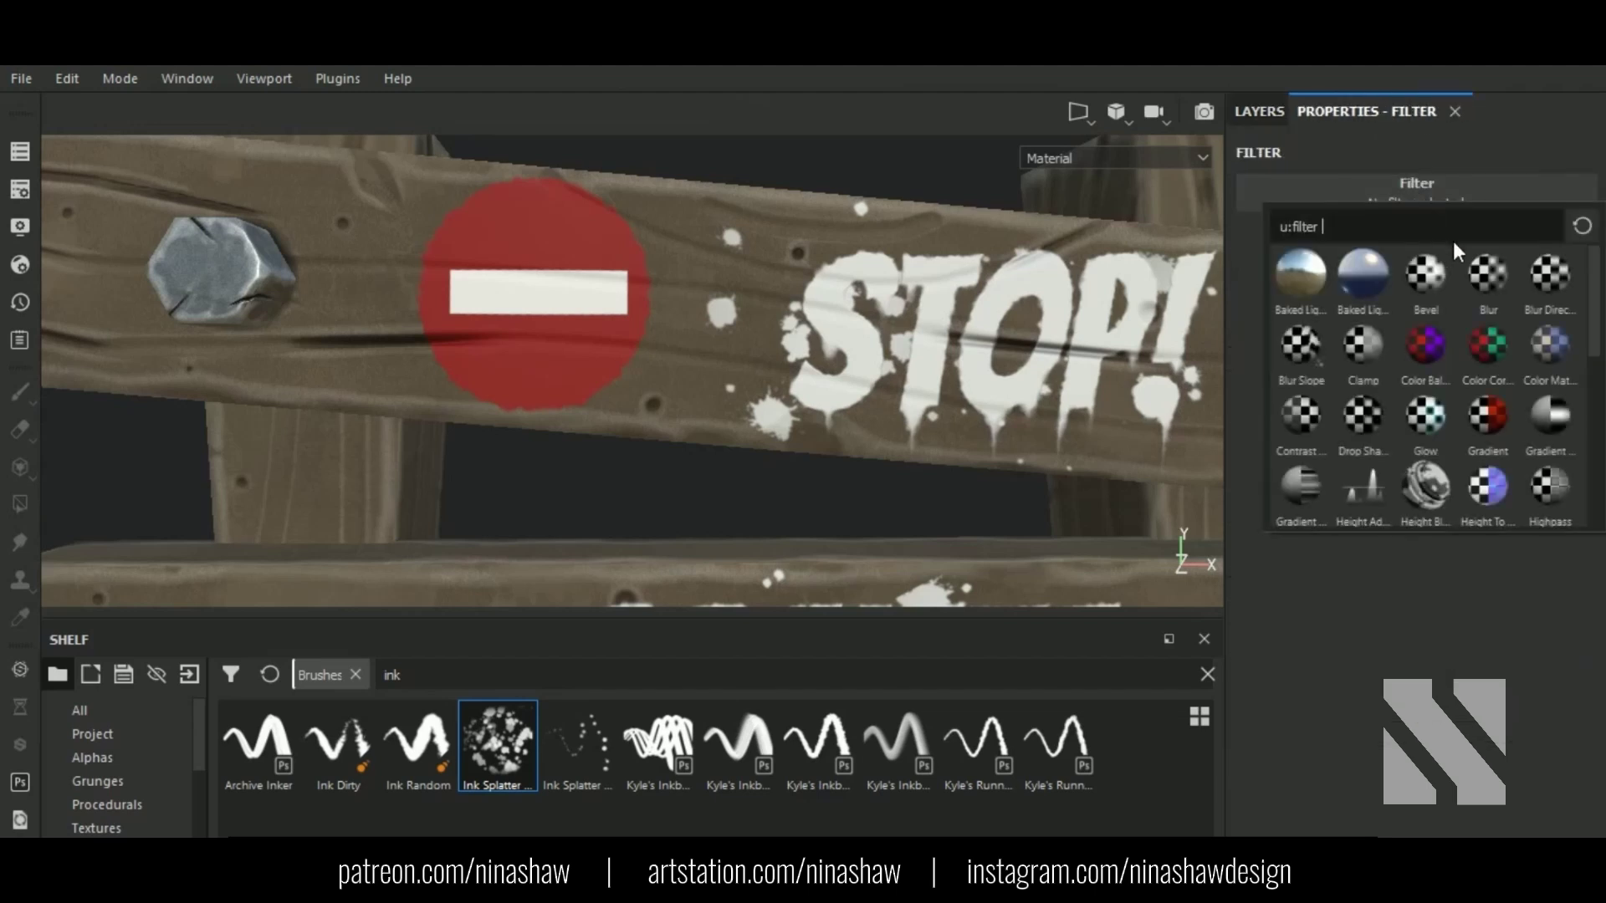
pyautogui.click(1549, 276)
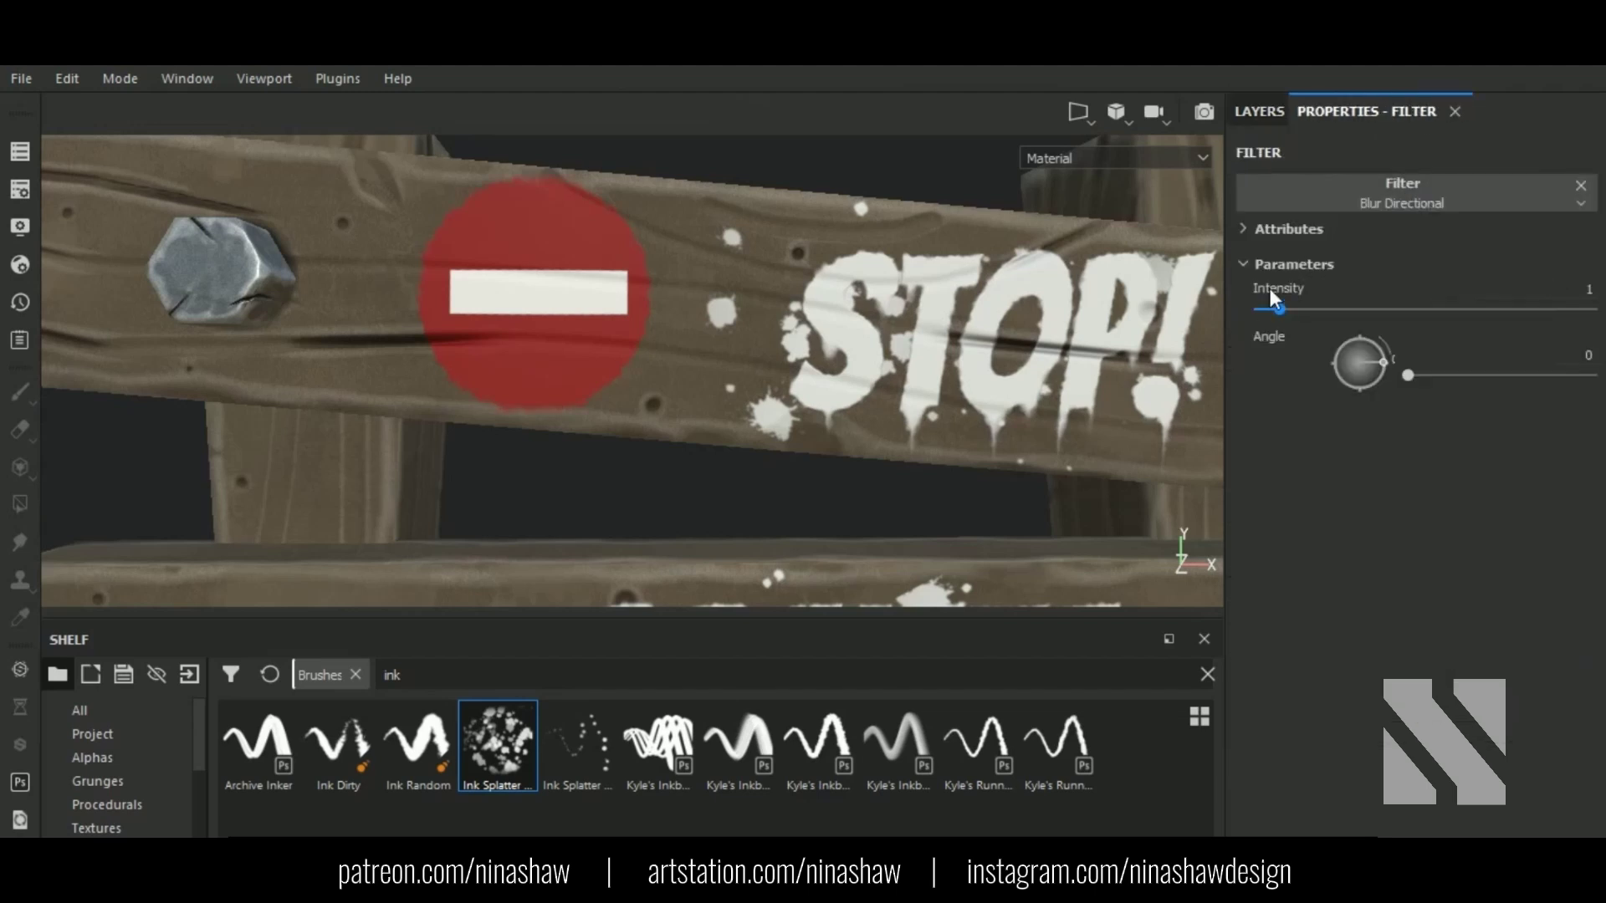
pyautogui.moveTo(1268, 309)
pyautogui.mouseDown()
pyautogui.moveTo(1333, 305)
pyautogui.moveTo(1277, 302)
pyautogui.mouseUp()
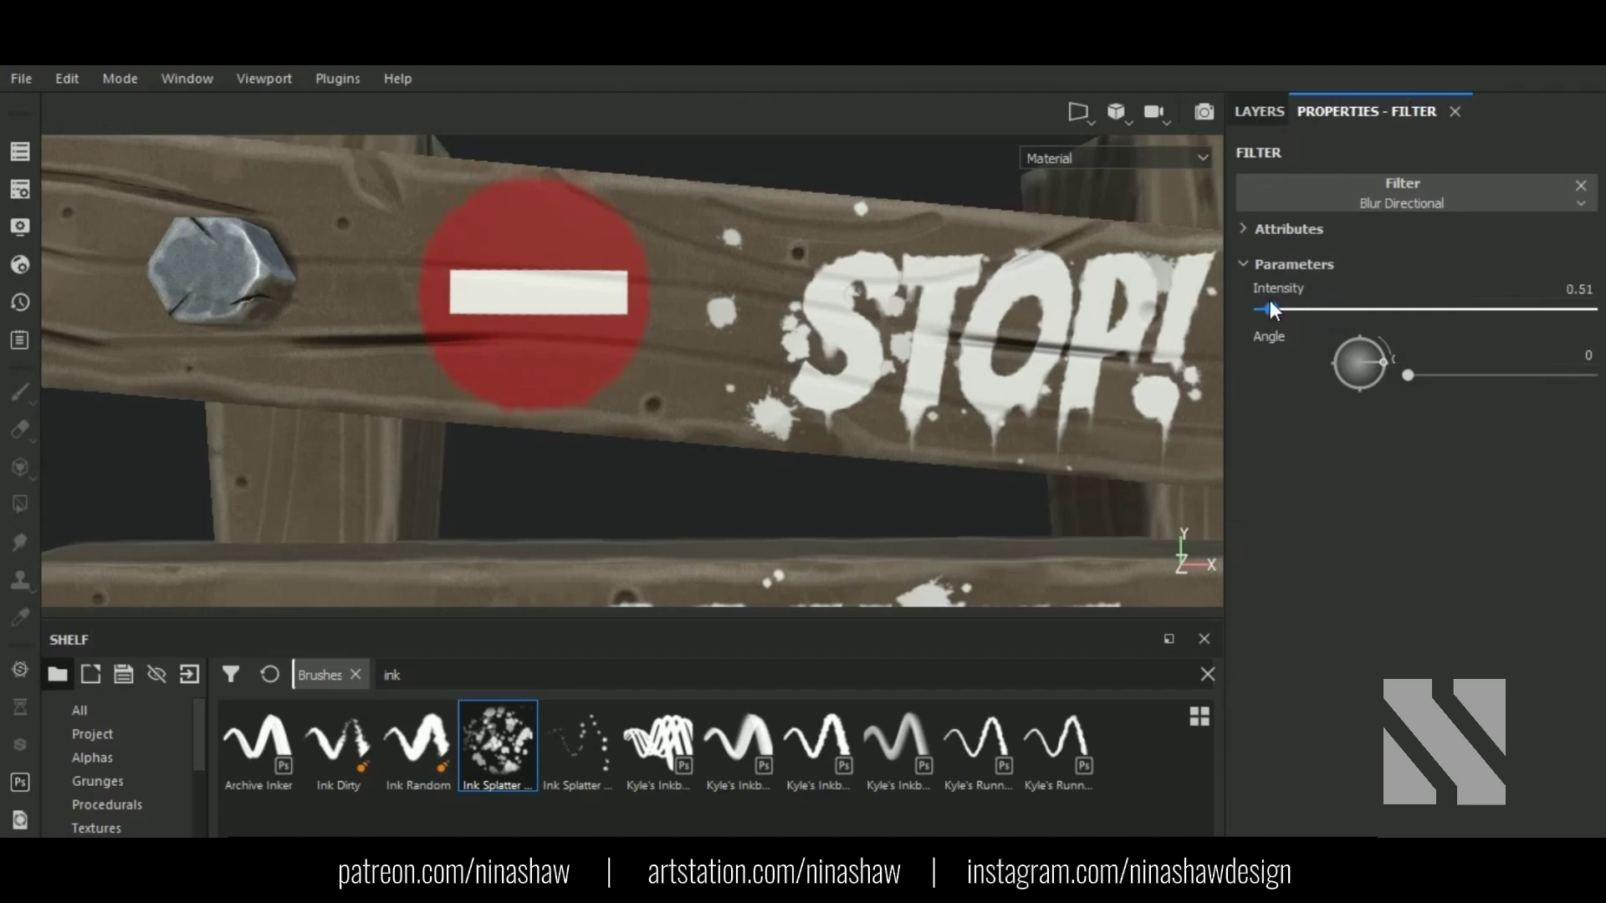
pyautogui.click(1258, 111)
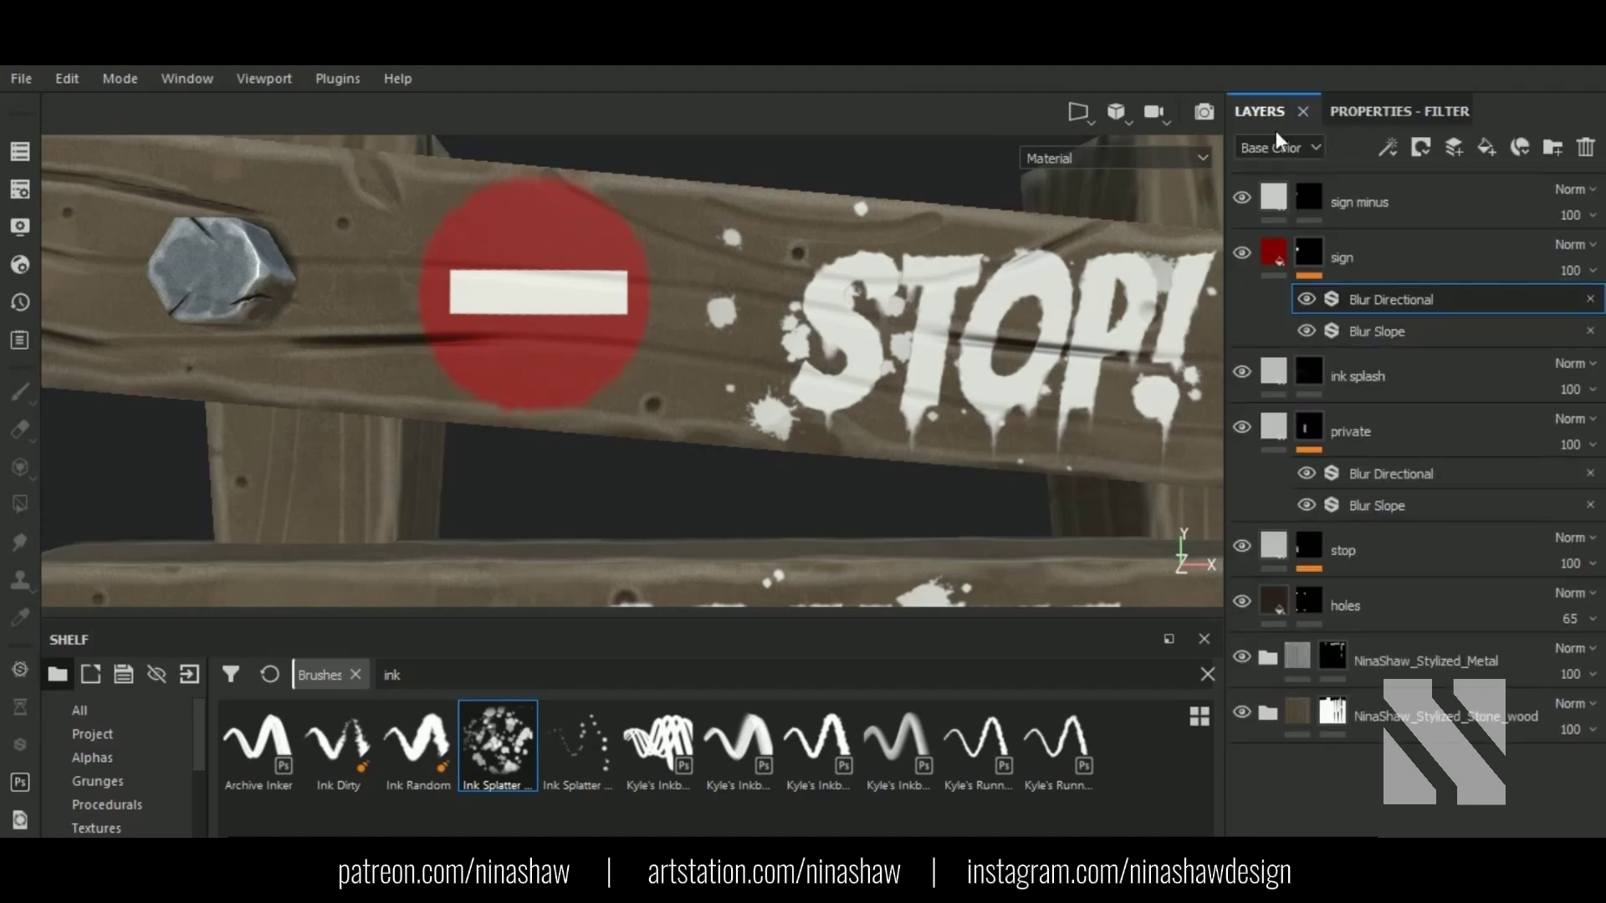
# Step: Smudge paint drips down from the red circle's lower edge on the sign layer's mask, lowering the flow to 55
pyautogui.click(1310, 266)
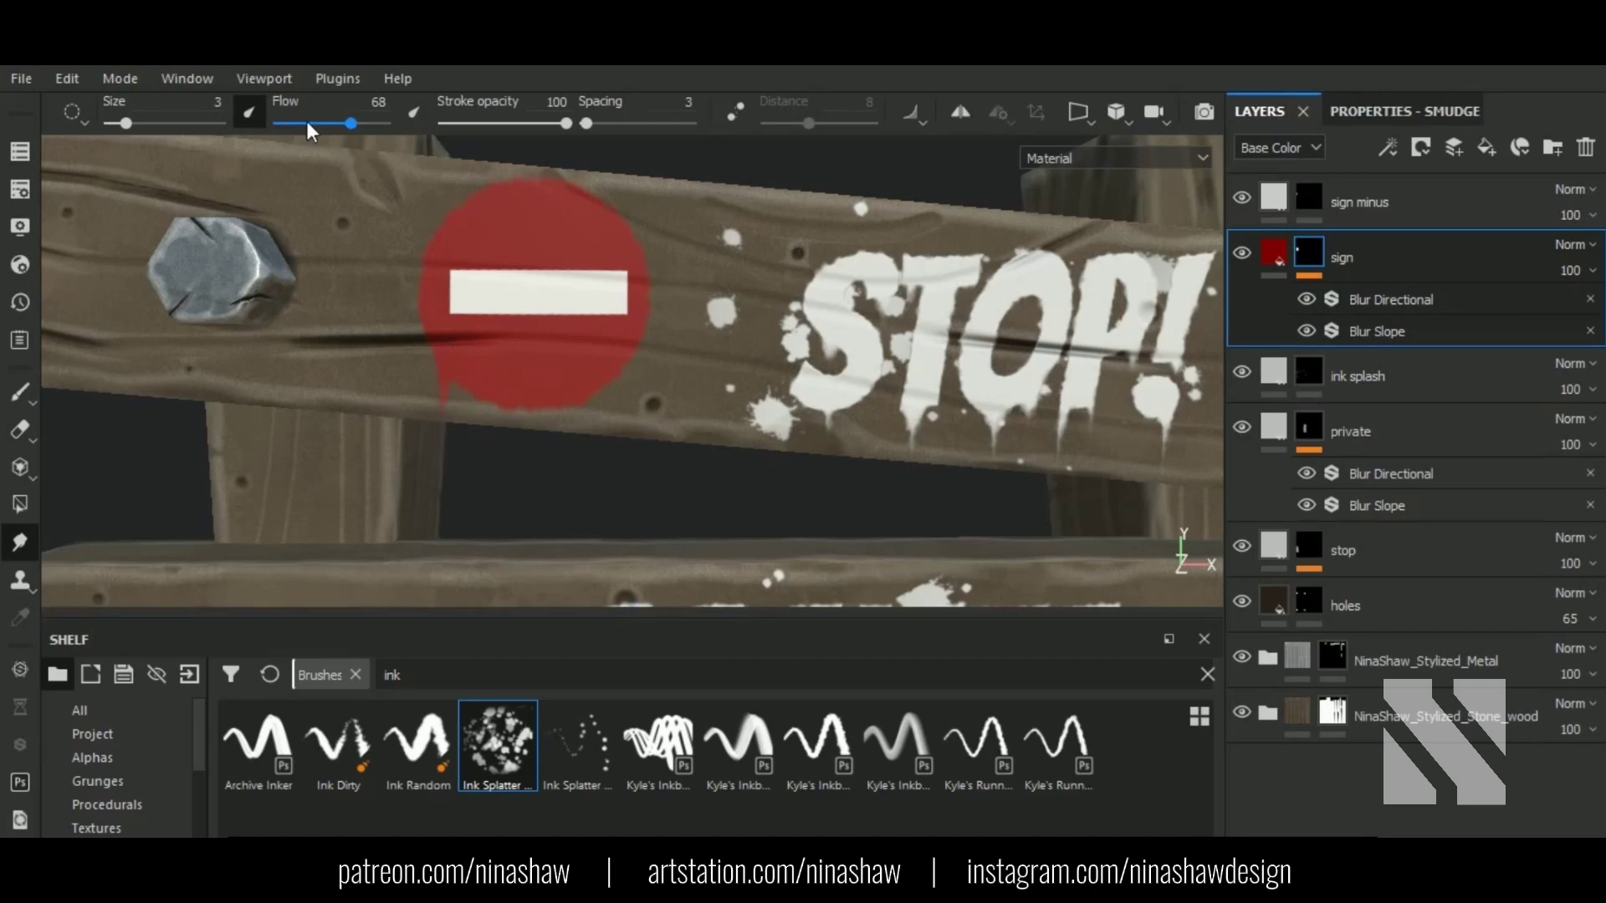
pyautogui.moveTo(348, 124); pyautogui.dragTo(336, 124)
# Step: Add a Blur Slope filter with intensity 0.03 to the sign minus layer's mask
pyautogui.click(1313, 198)
pyautogui.click(1386, 149)
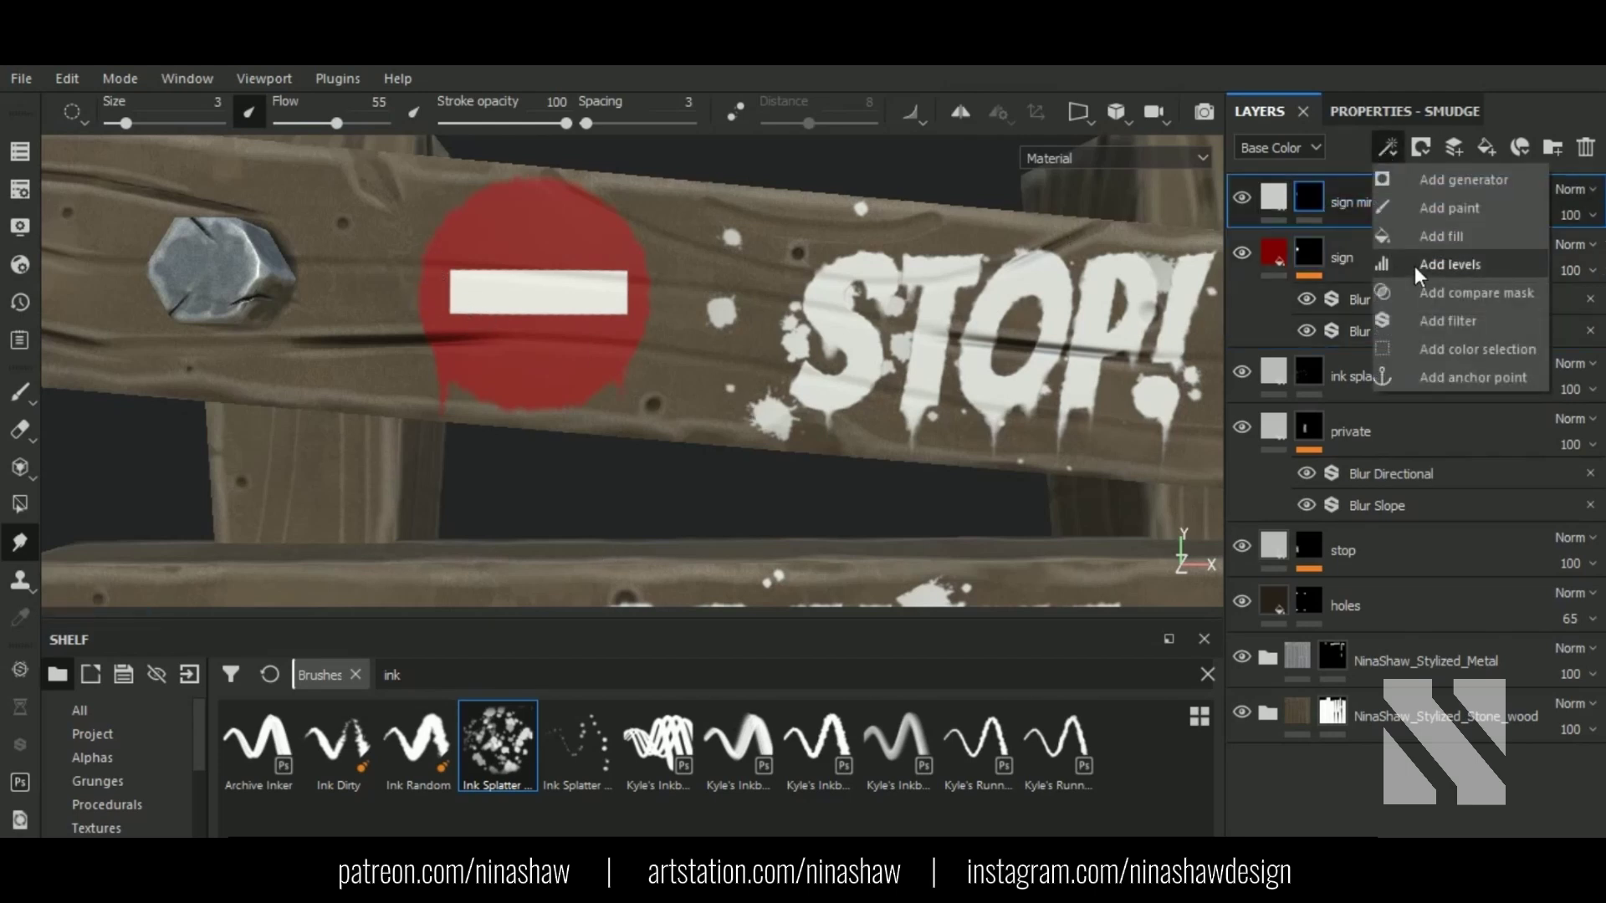
pyautogui.click(1422, 320)
pyautogui.click(1386, 148)
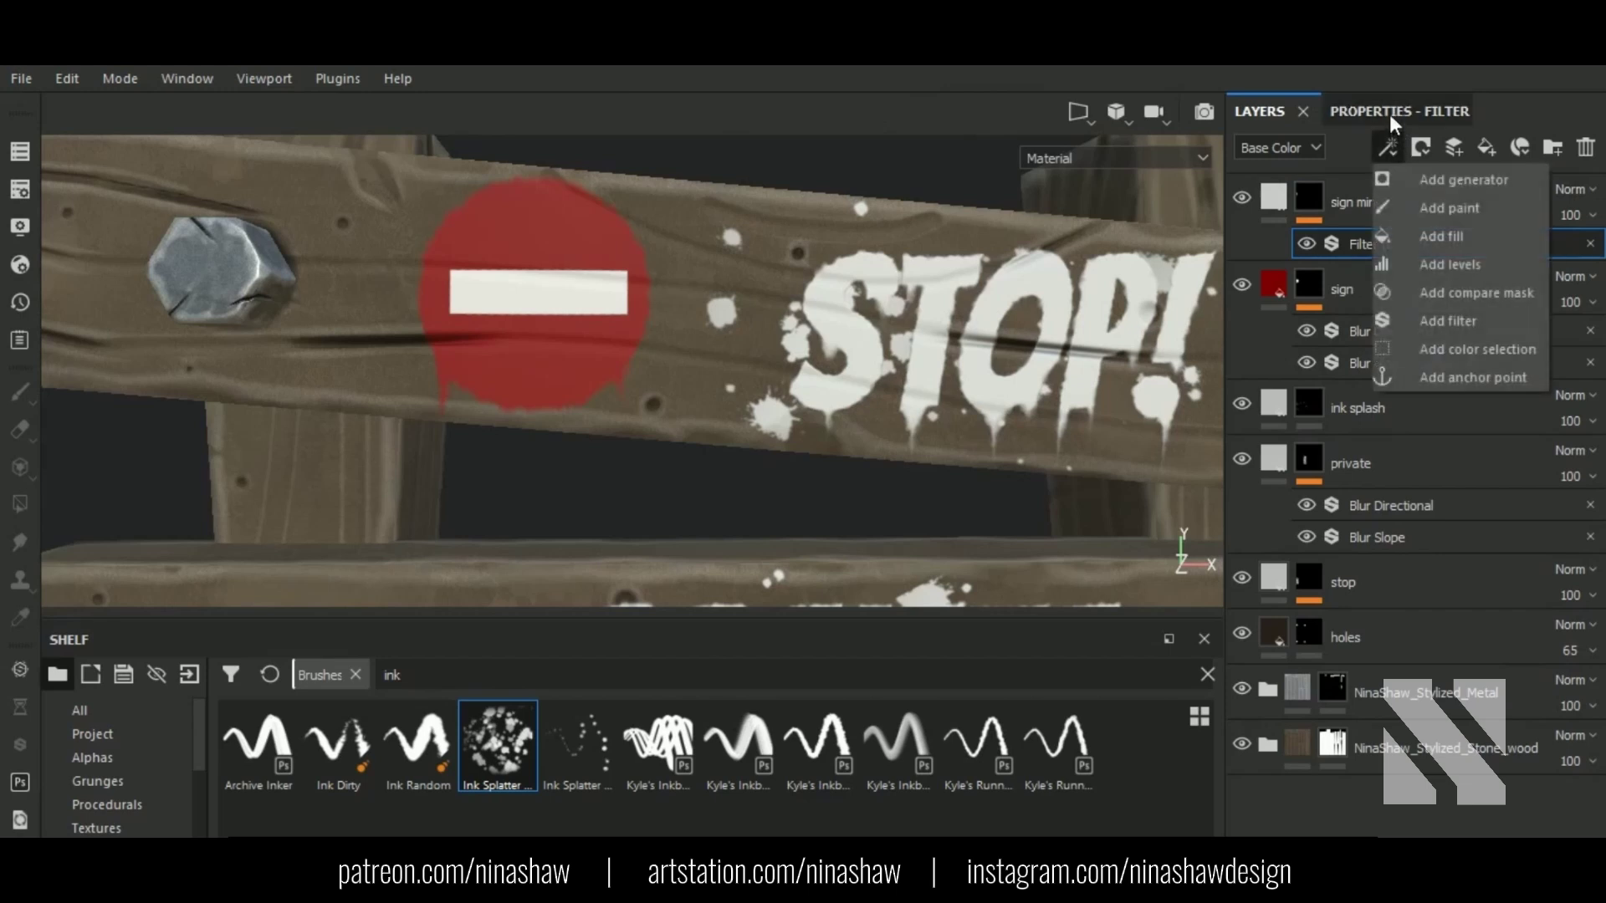
pyautogui.click(1390, 112)
pyautogui.click(1384, 177)
pyautogui.click(1306, 339)
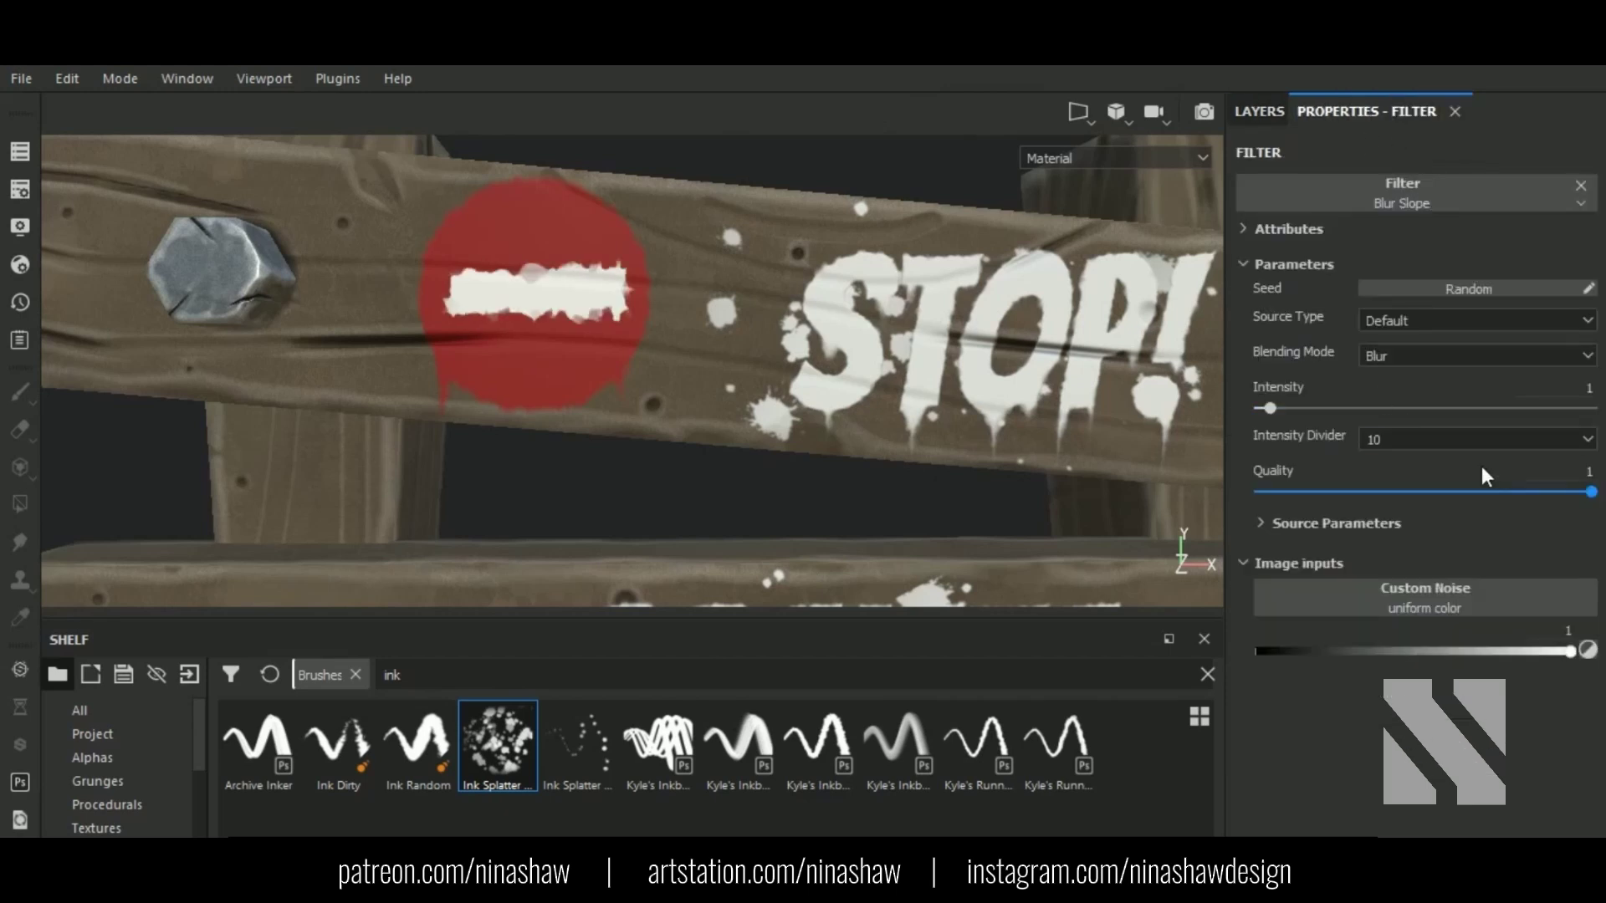
pyautogui.click(1579, 390)
pyautogui.write('0.03')
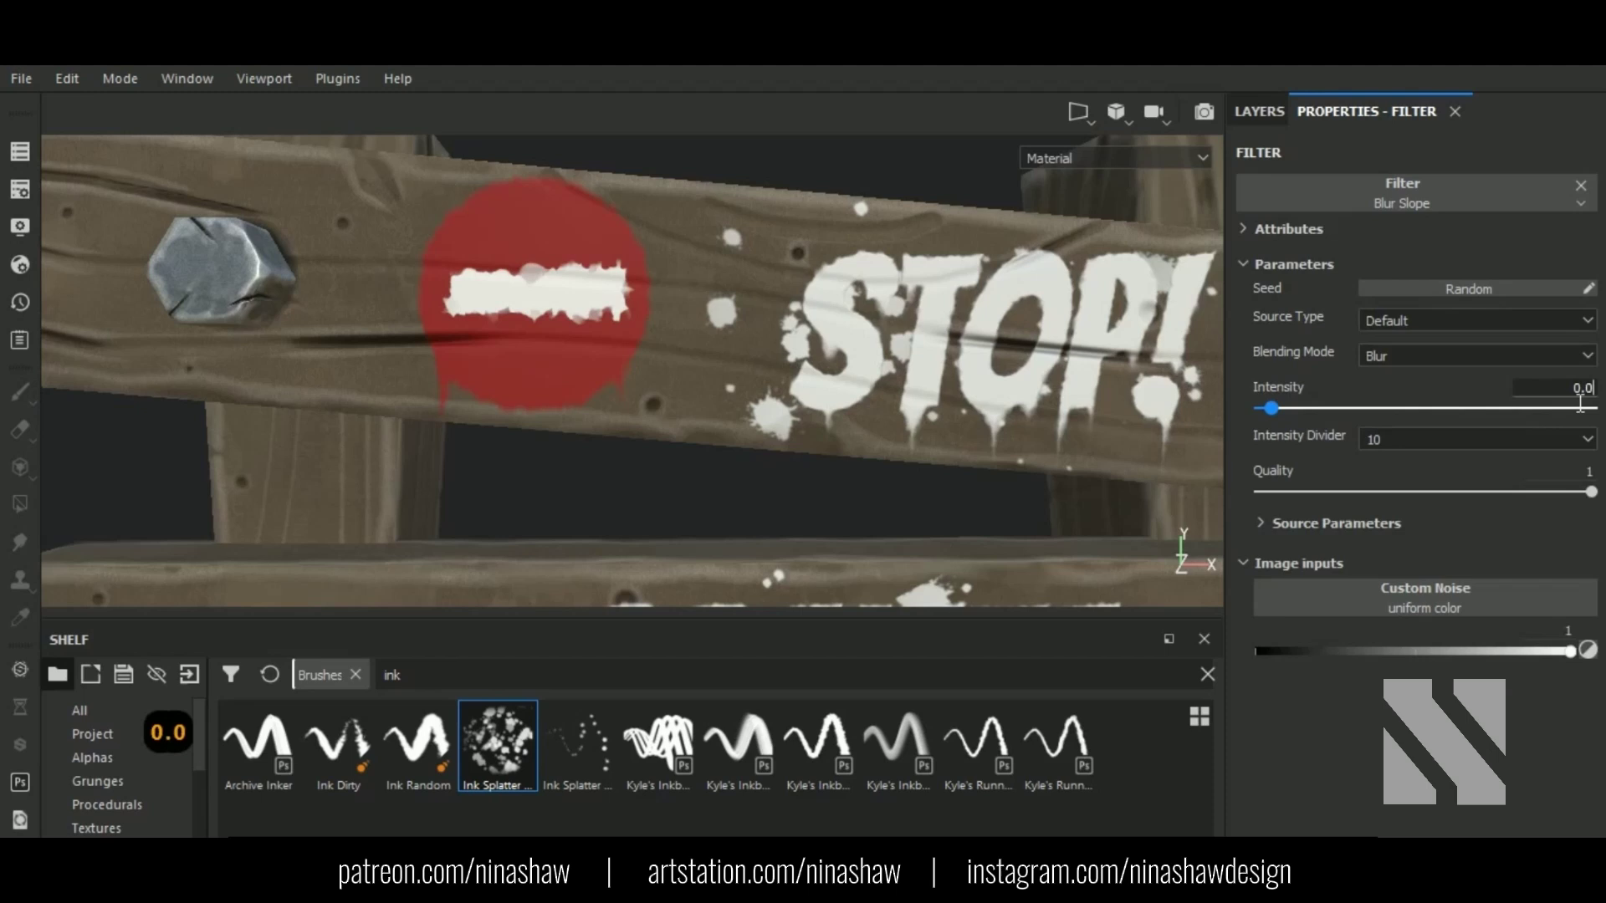
pyautogui.press('Return')
# Step: Add a Blur filter with blur intensity 0.03 above Blur Slope on the sign minus layer's mask
pyautogui.click(1254, 111)
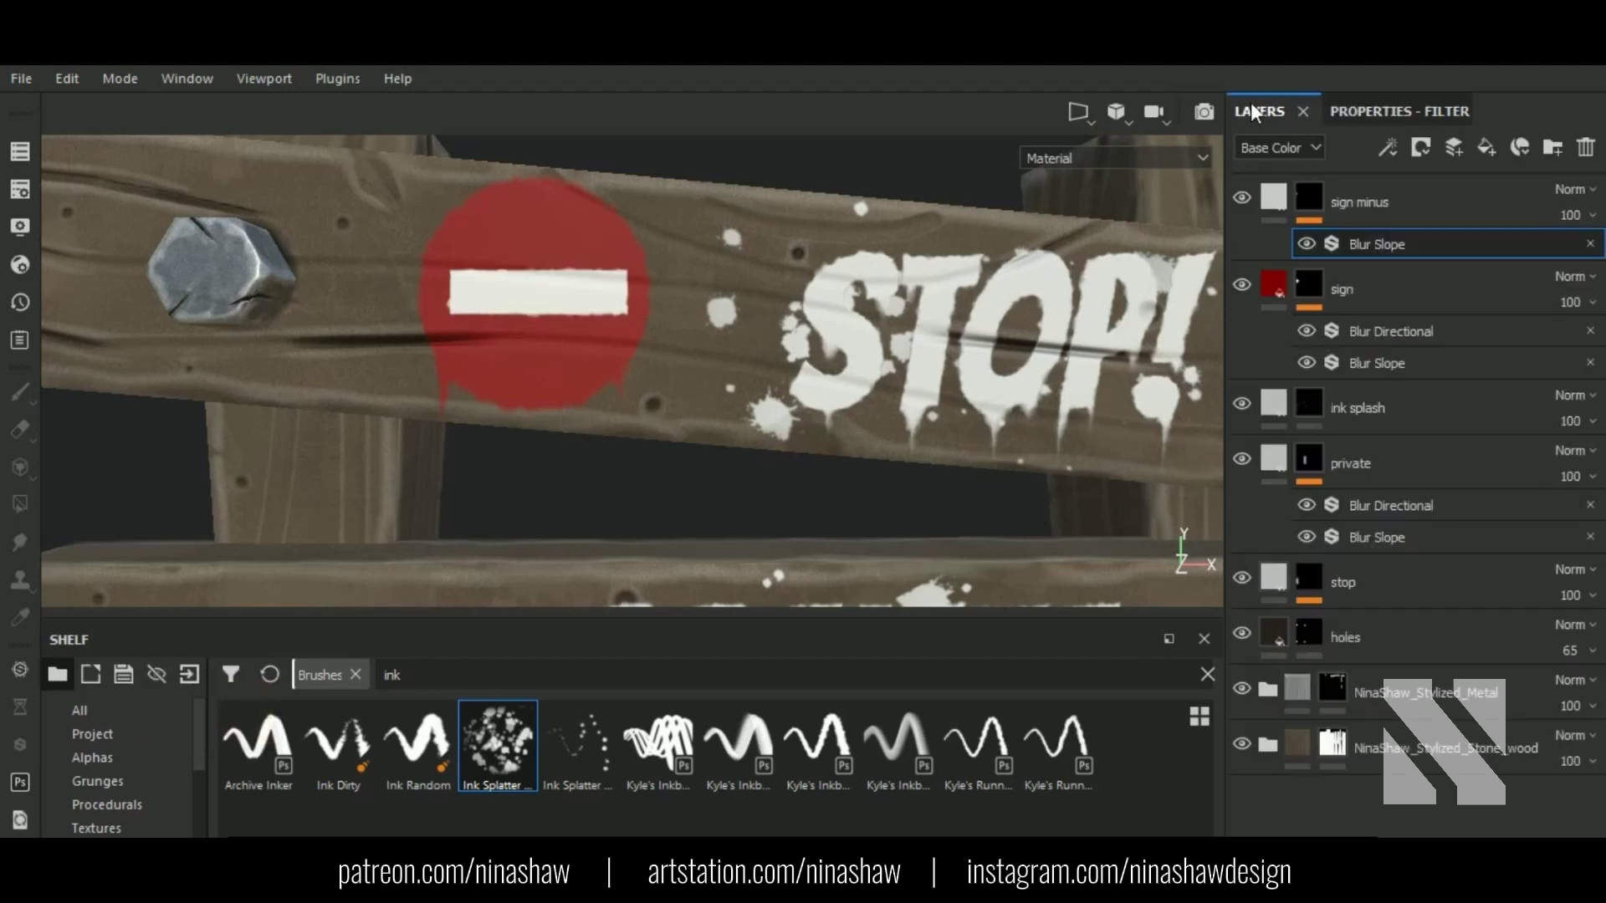
pyautogui.click(1388, 147)
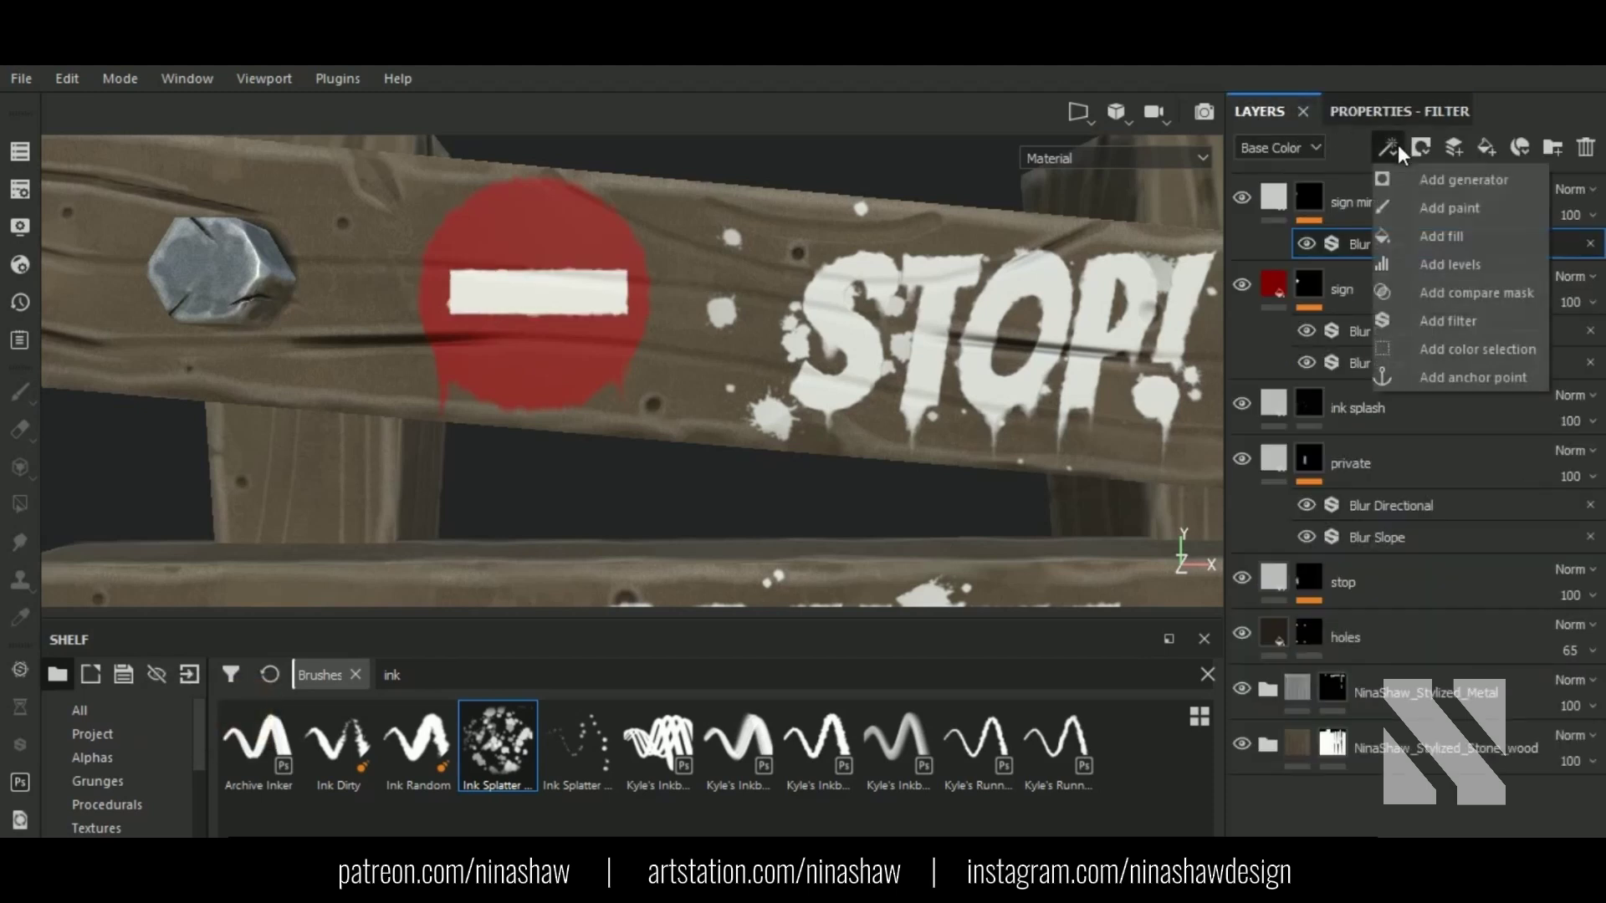
pyautogui.click(1433, 318)
pyautogui.click(1416, 182)
pyautogui.click(1487, 261)
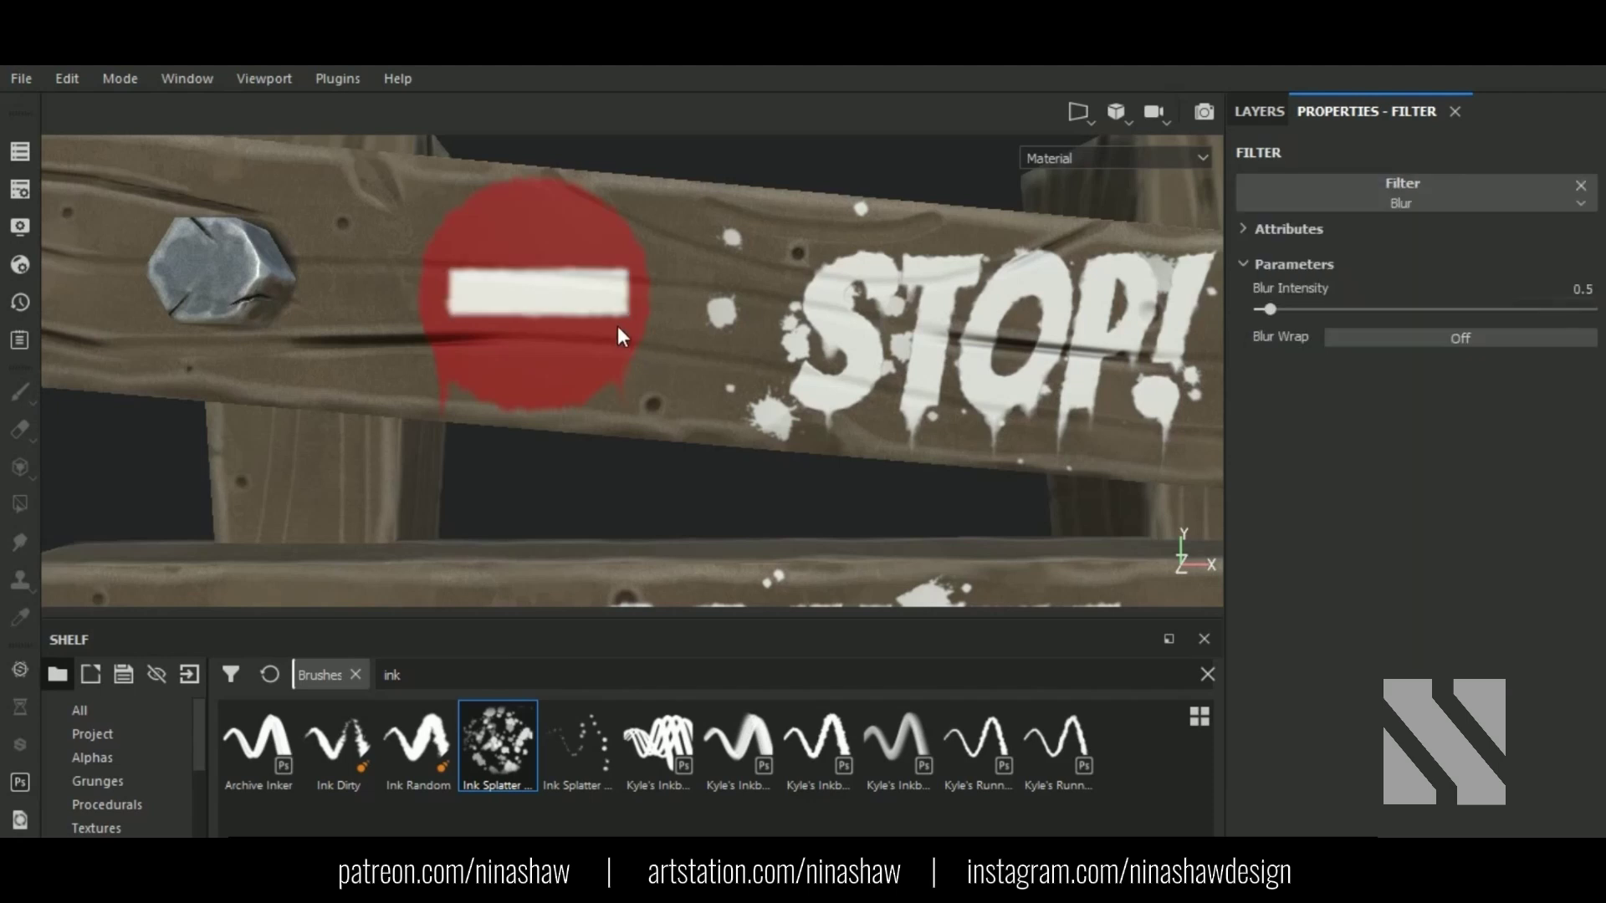
pyautogui.scroll(2, 617, 325)
pyautogui.moveTo(1263, 308); pyautogui.dragTo(1259, 308)
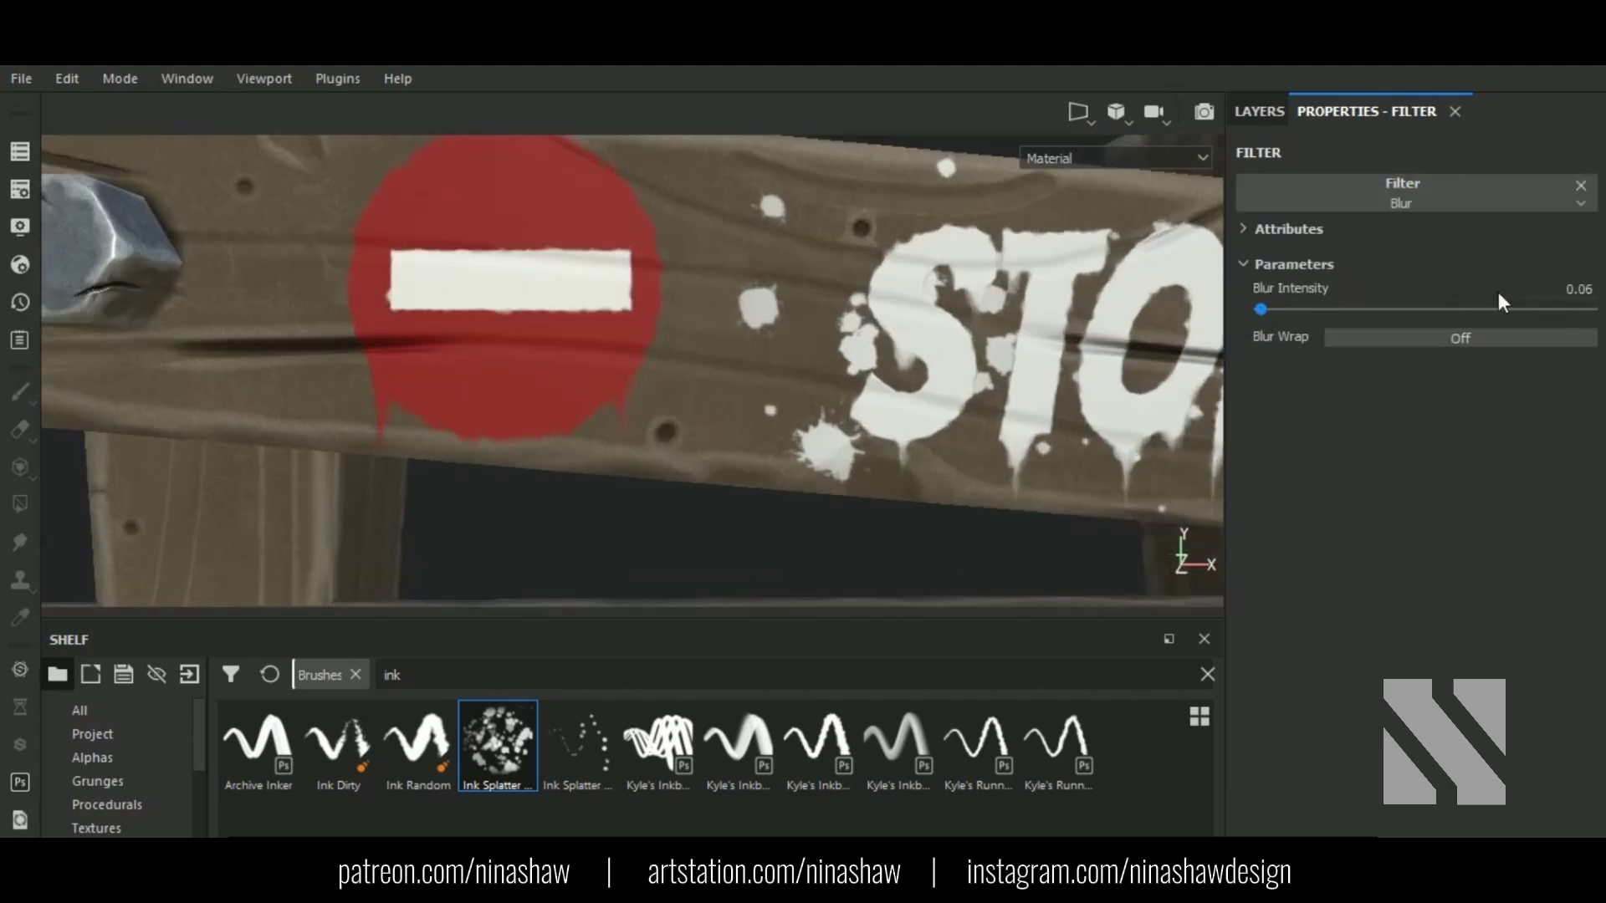
pyautogui.click(1578, 288)
pyautogui.write('0.03')
pyautogui.press('Return')
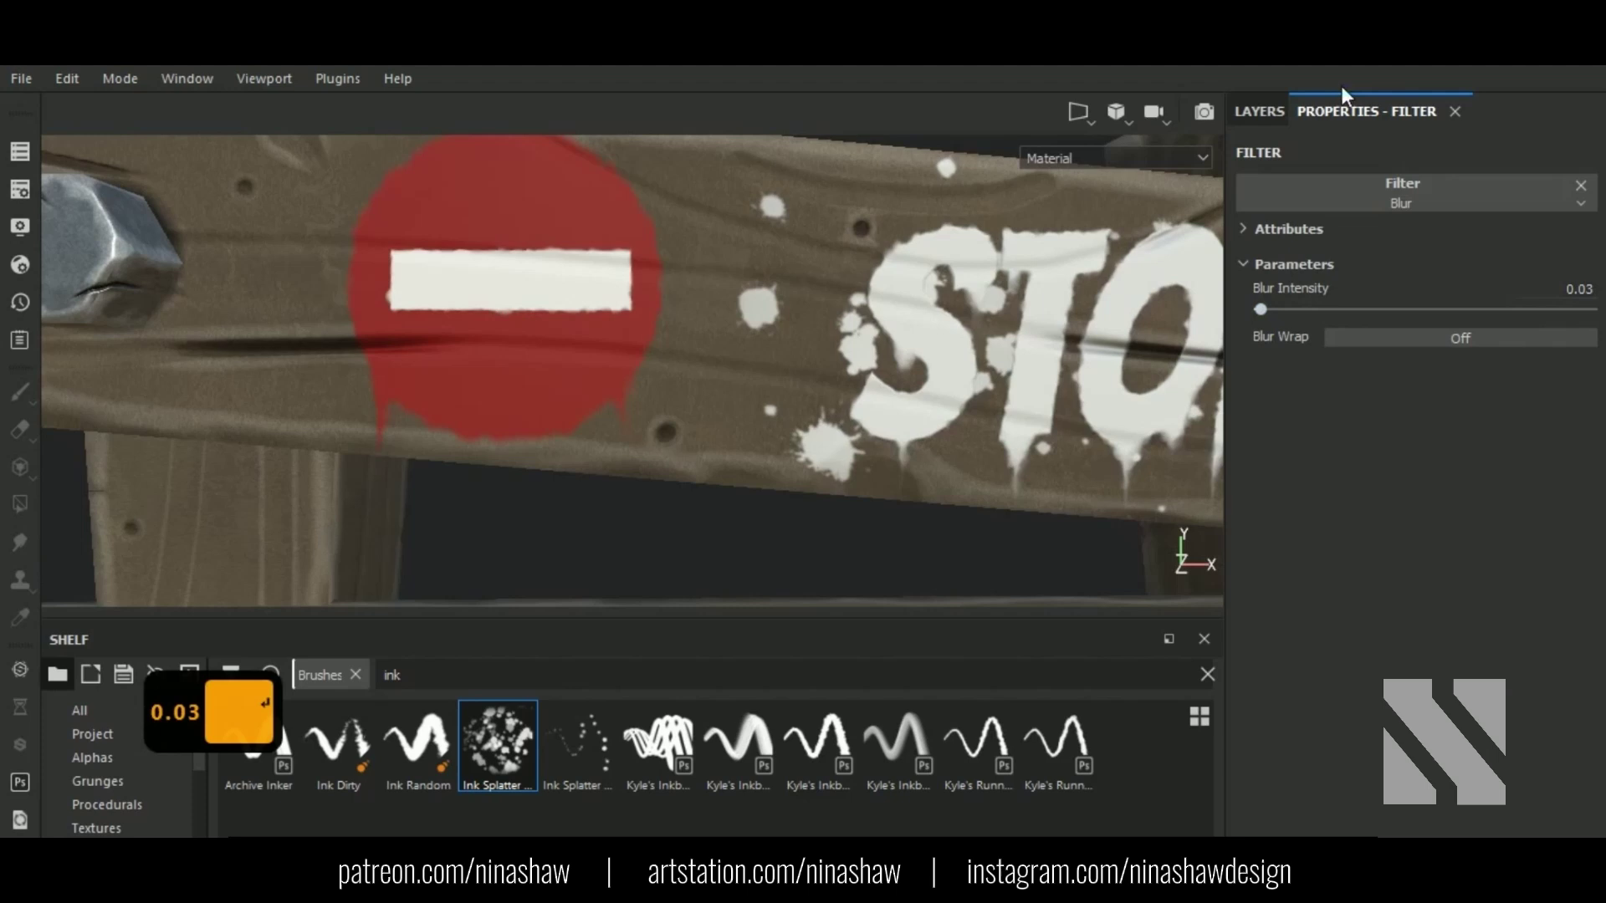
# Step: Smudge small paint drips from the white bar's lower edge on the sign minus mask, reducing the brush size to 1.28
pyautogui.click(1259, 111)
pyautogui.click(1302, 207)
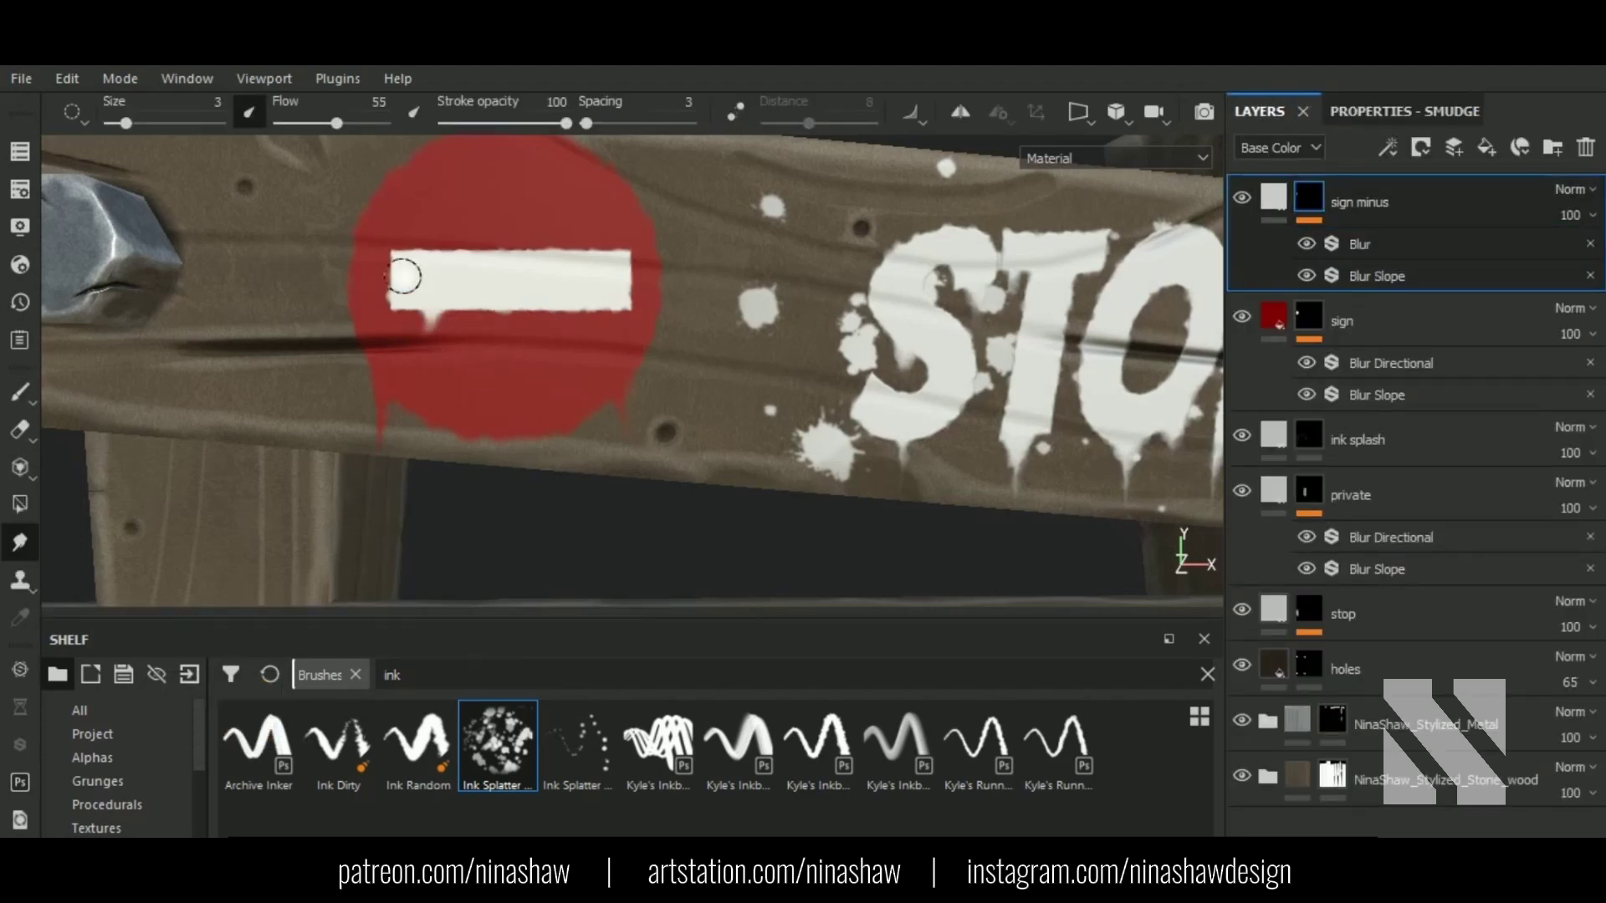
pyautogui.keyDown('ctrl'); pyautogui.moveTo(480, 230); pyautogui.dragTo(493, 254, button='right'); pyautogui.keyUp('ctrl')
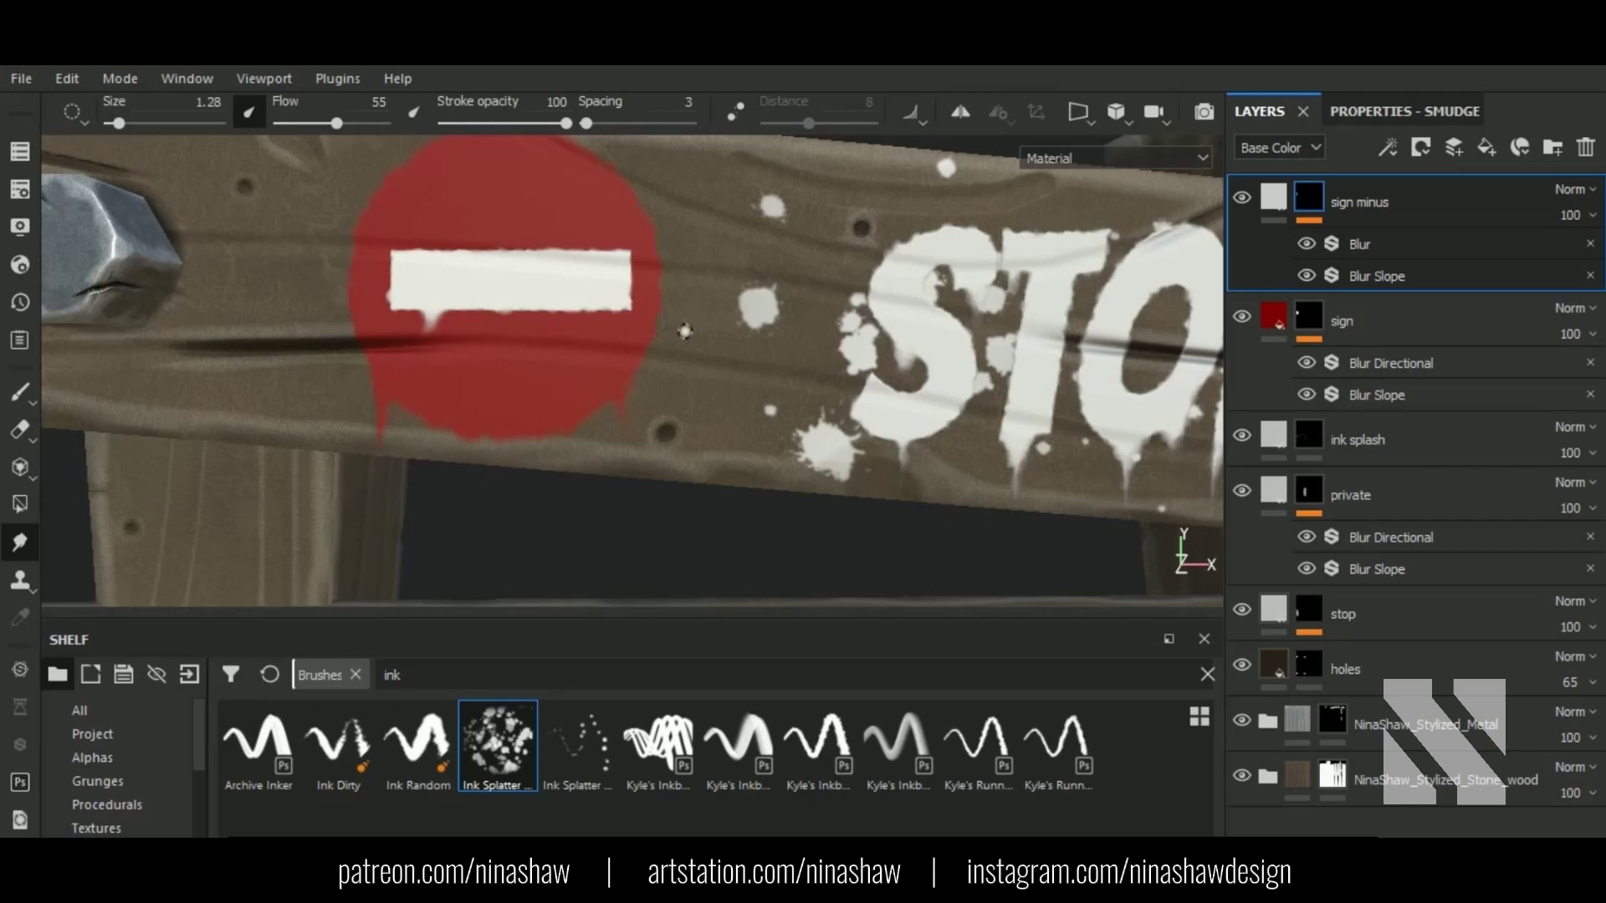
# Step: Compare the whole fence with the ink splash layer hidden and shown
pyautogui.press('f')
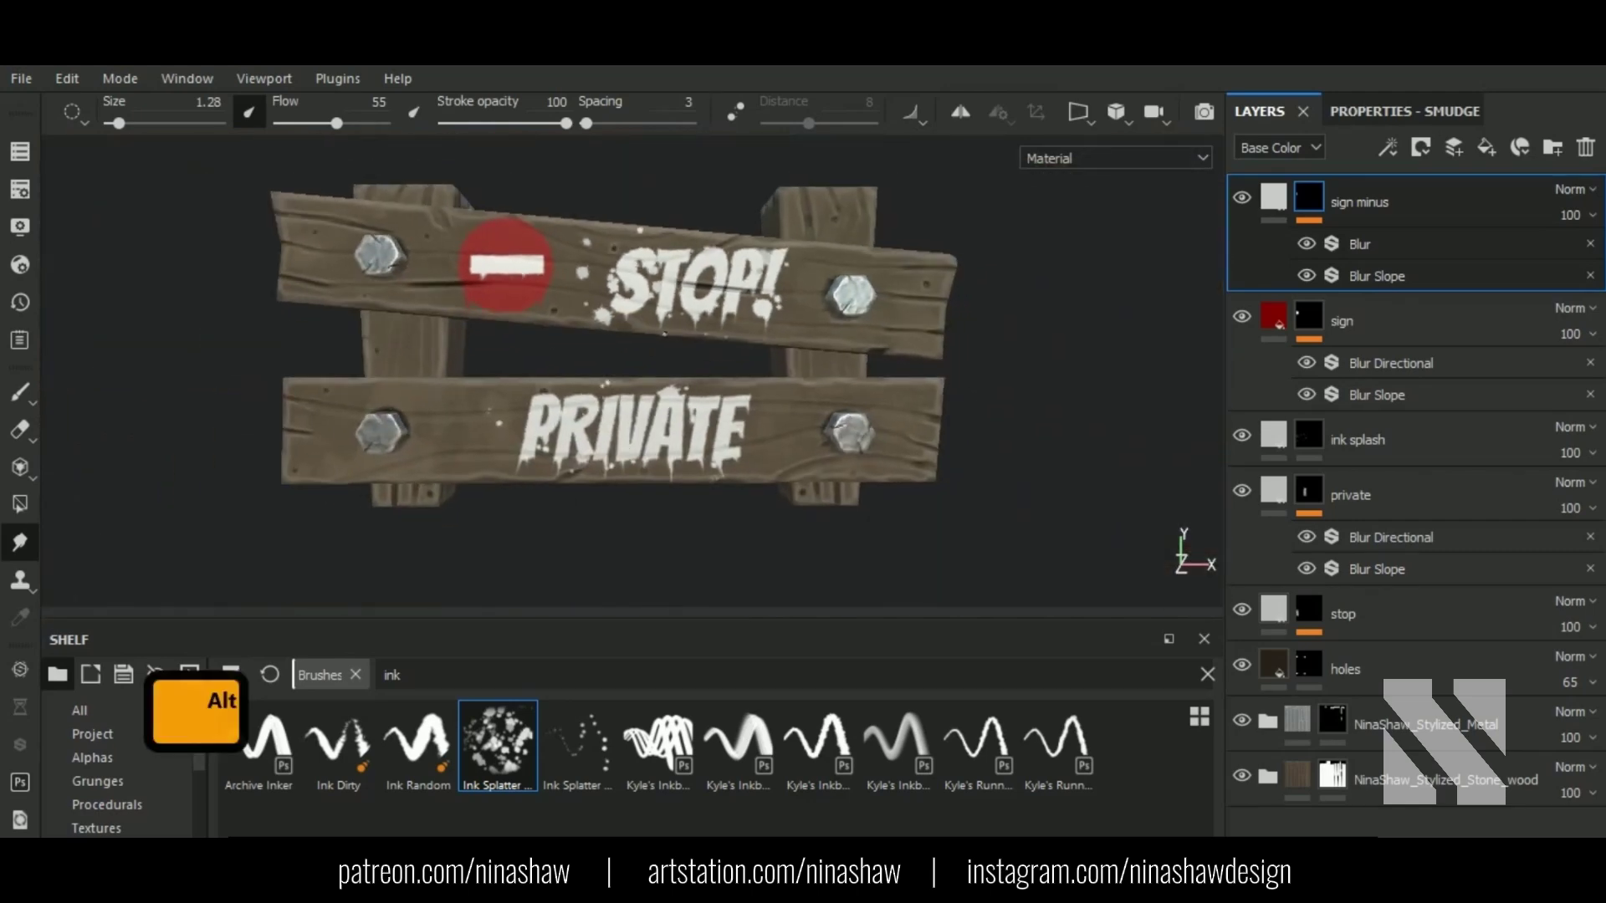
pyautogui.keyDown('alt'); pyautogui.moveTo(669, 544); pyautogui.dragTo(627, 547); pyautogui.keyUp('alt')
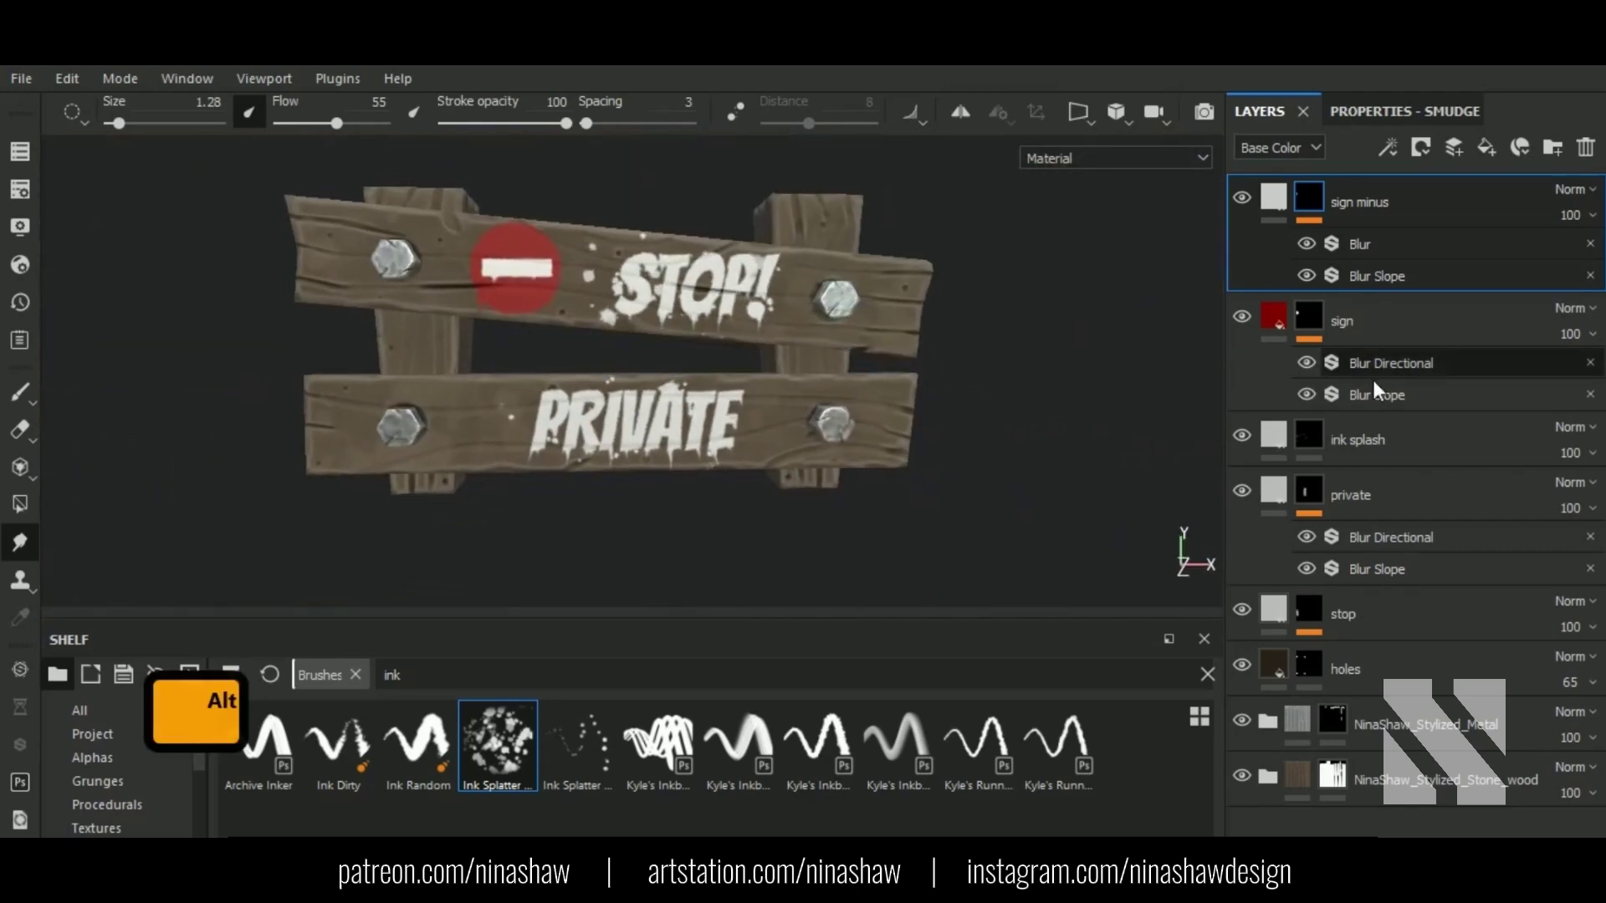
pyautogui.click(1241, 435)
pyautogui.click(1242, 435)
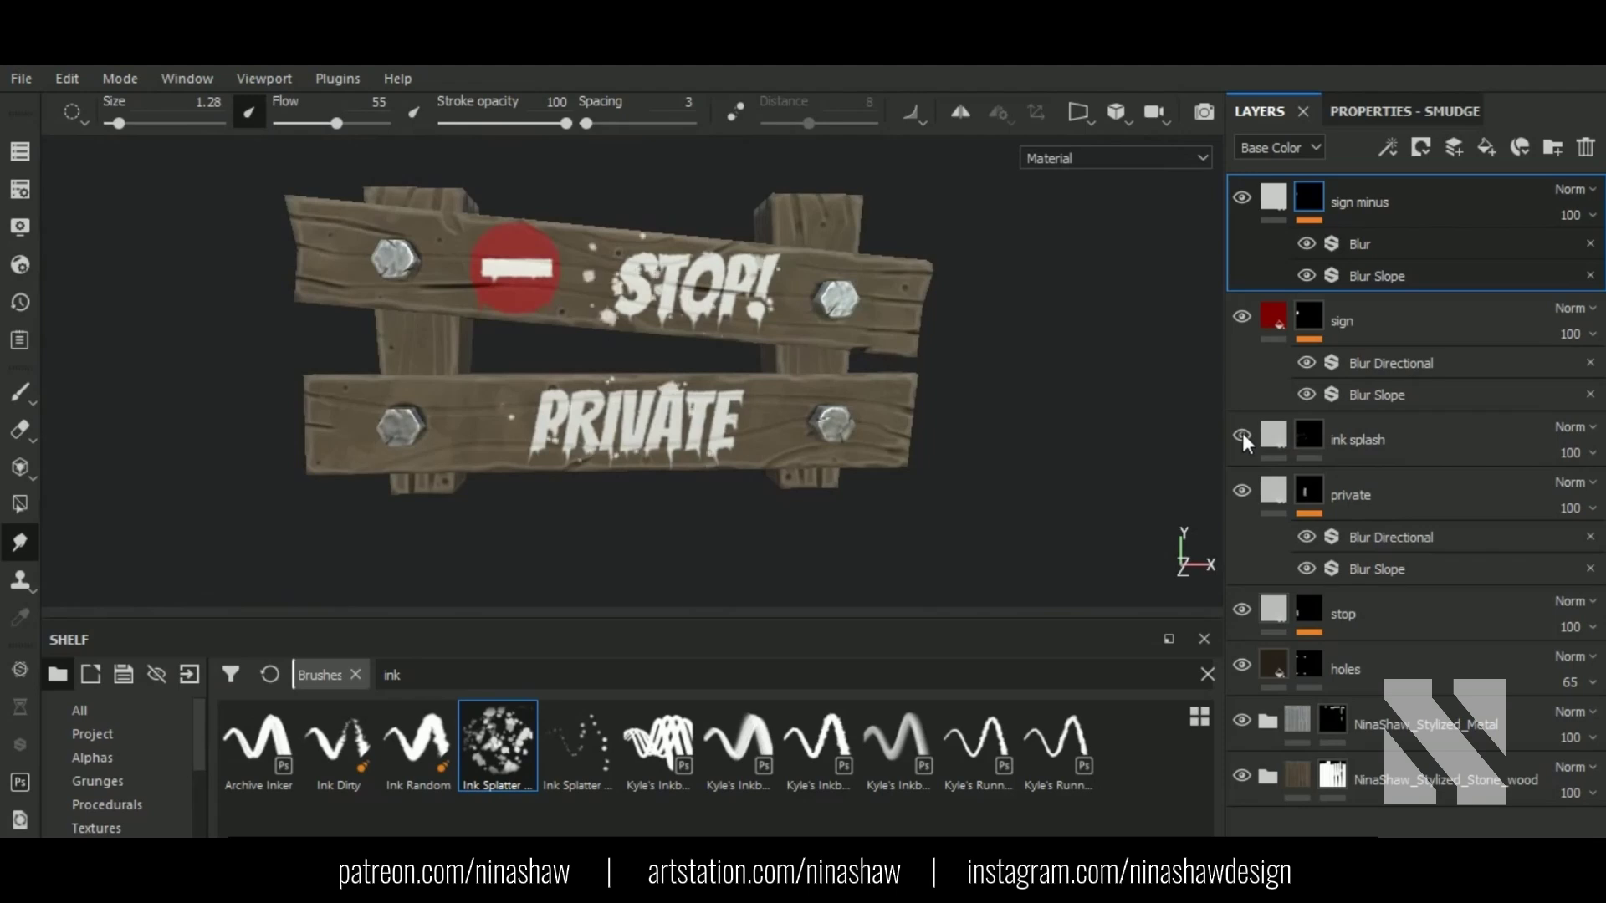
pyautogui.click(1242, 433)
pyautogui.click(1242, 435)
# Step: Erase stray splatters around the lettering on the ink splash layer's mask with a hard round eraser of size 6.56
pyautogui.click(1292, 439)
pyautogui.press('e')
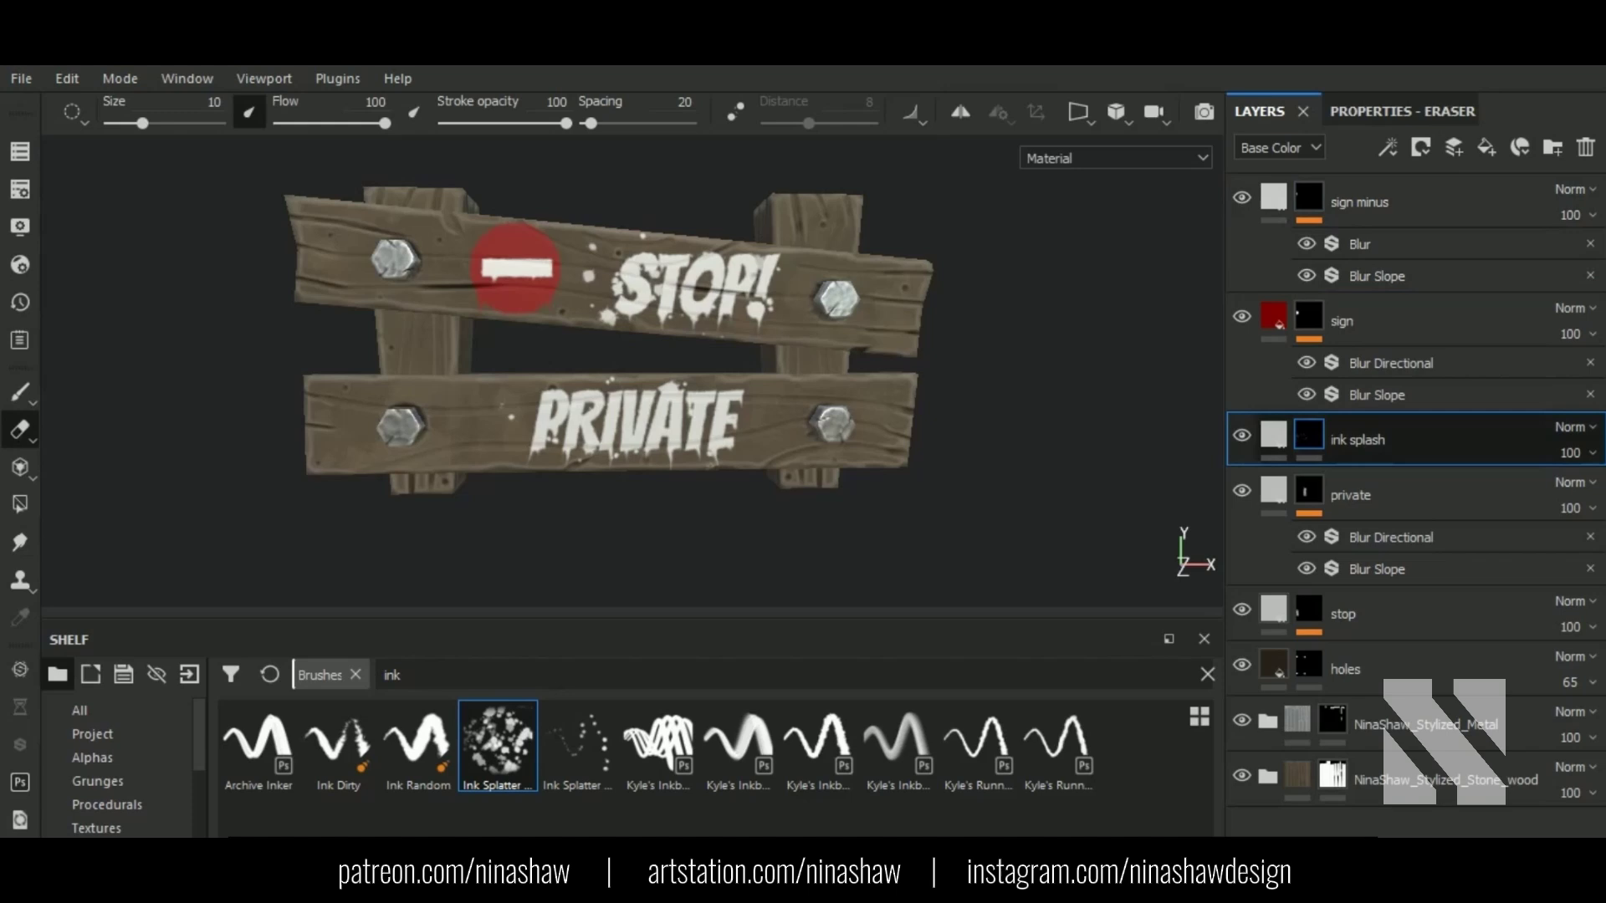
pyautogui.click(1405, 112)
pyautogui.scroll(3, 652, 284)
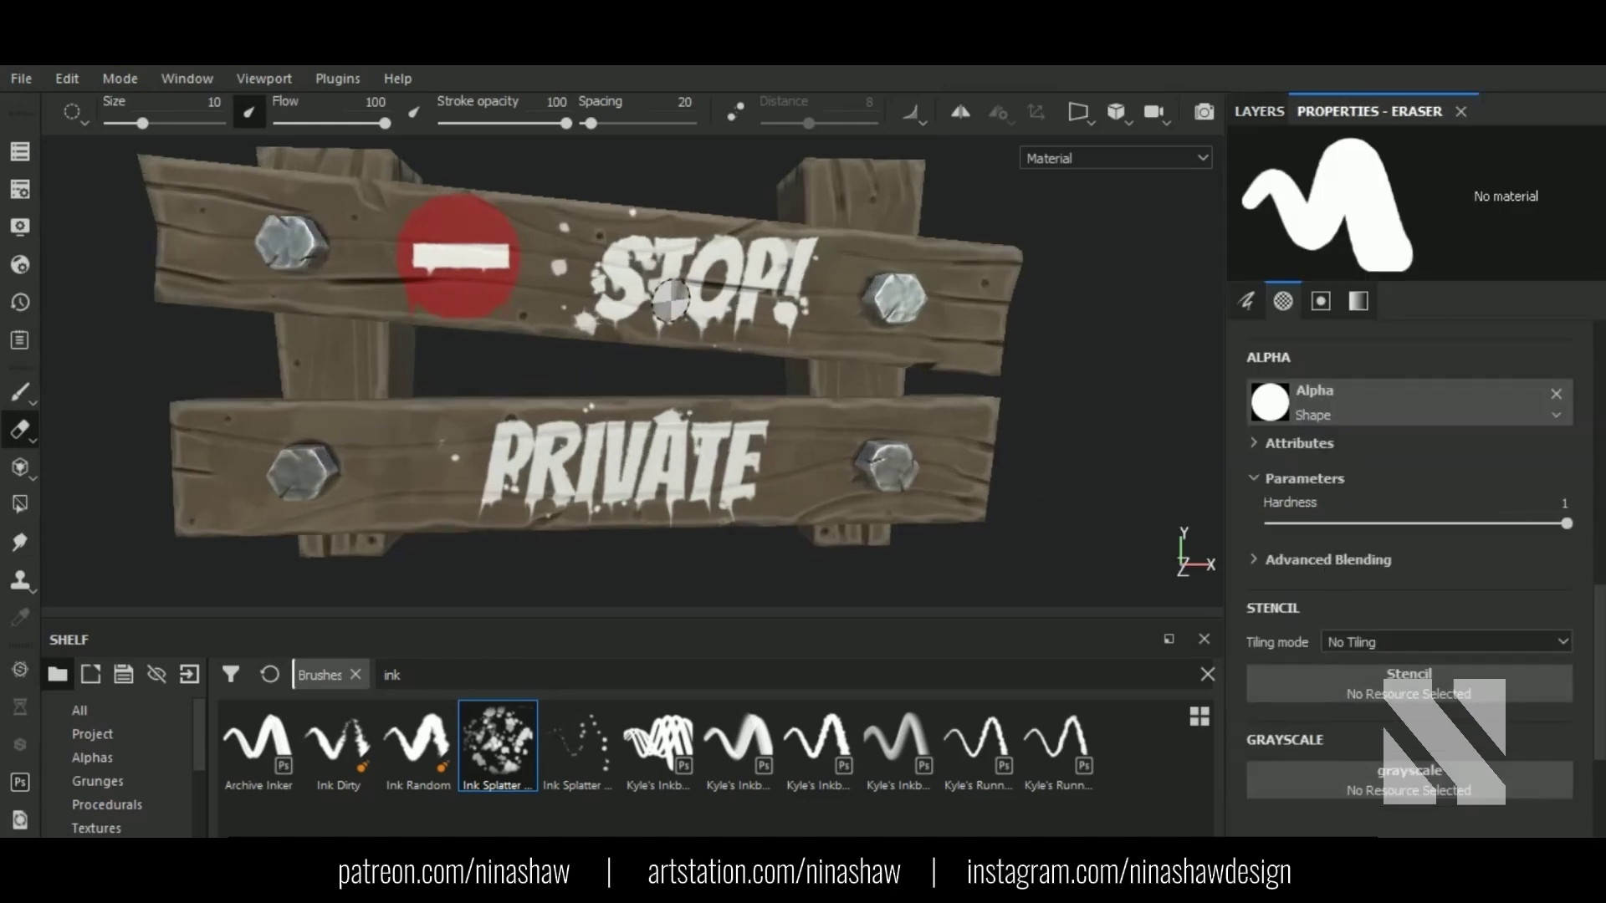
pyautogui.keyDown('ctrl'); pyautogui.moveTo(648, 270); pyautogui.dragTo(653, 236, button='right'); pyautogui.keyUp('ctrl')
pyautogui.scroll(2, 828, 267)
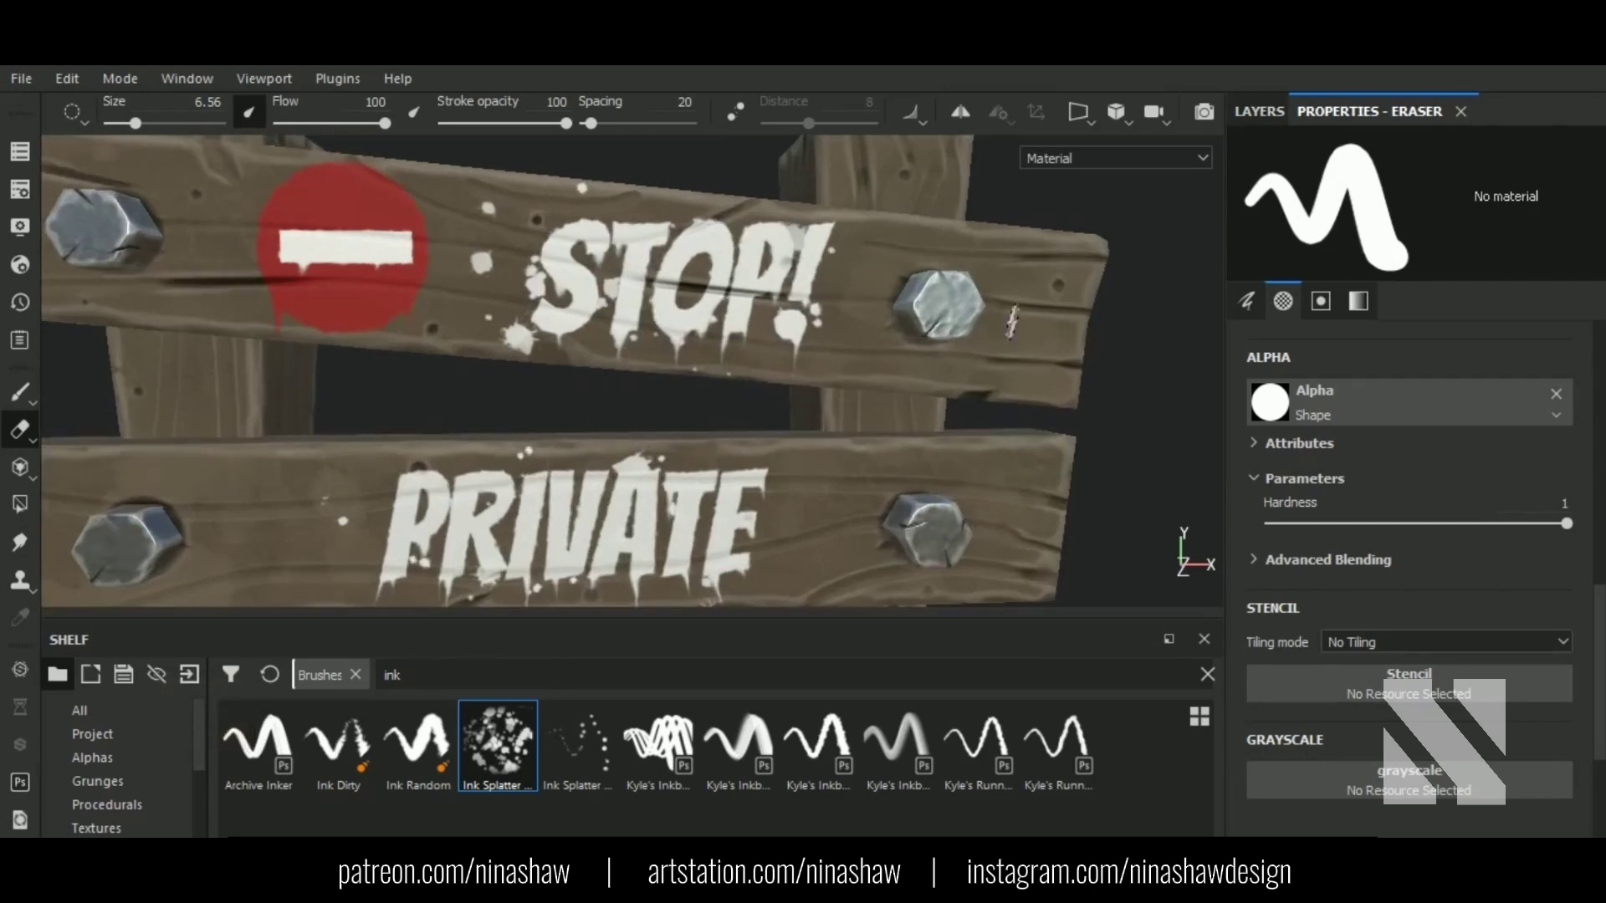
pyautogui.keyDown('alt'); pyautogui.moveTo(707, 362); pyautogui.dragTo(716, 390); pyautogui.keyUp('alt')
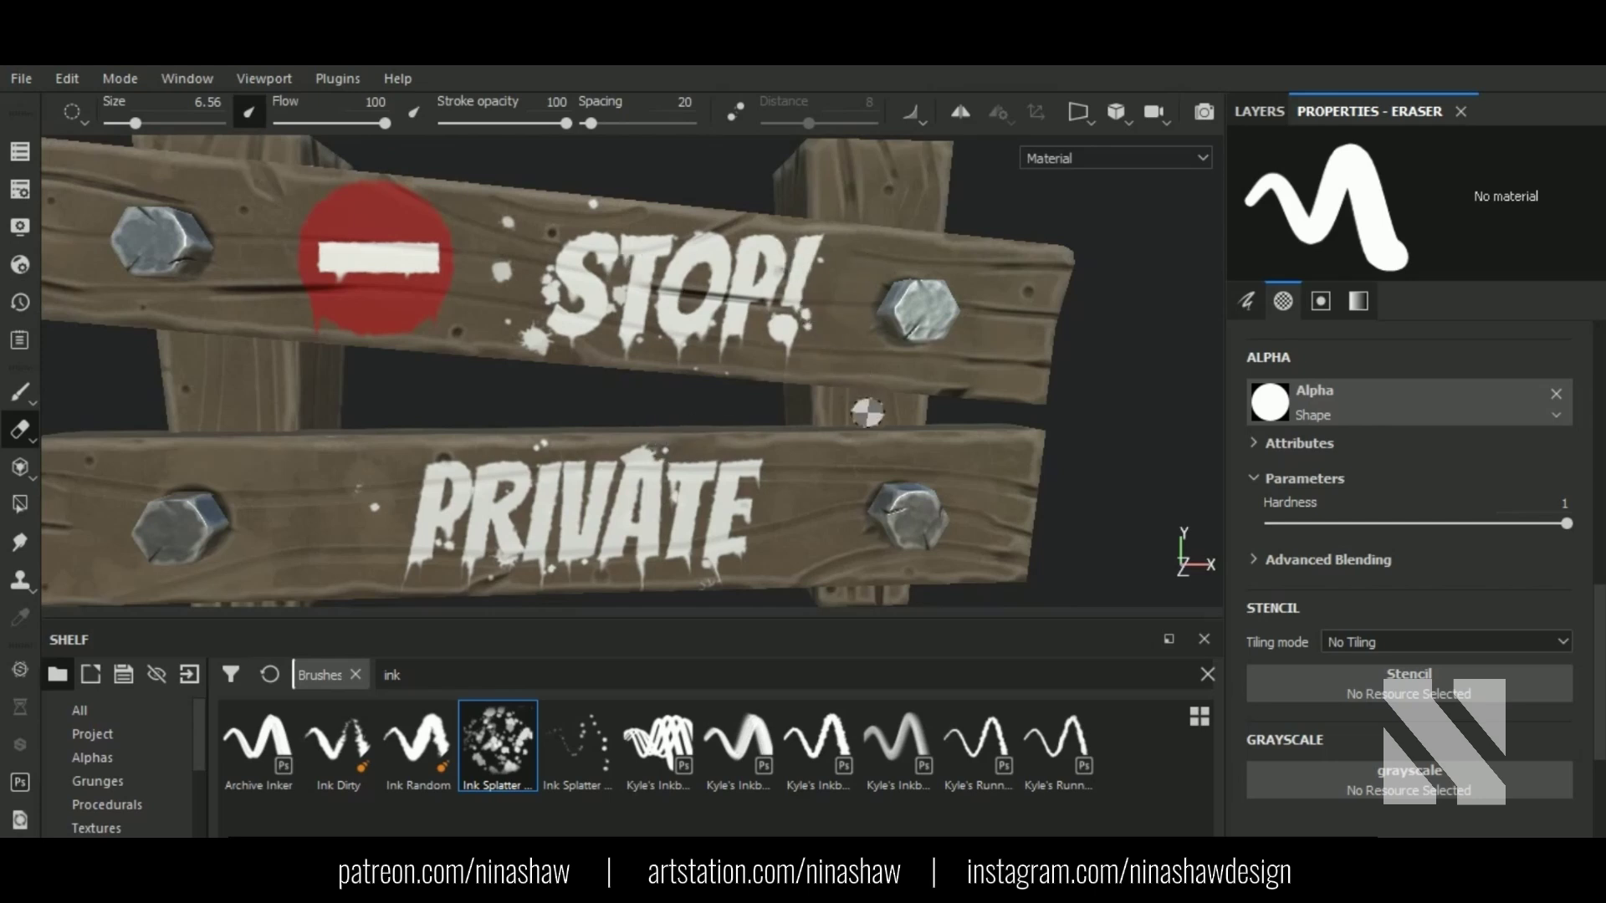
pyautogui.keyDown('alt'); pyautogui.moveTo(782, 246); pyautogui.dragTo(790, 389, button='right'); pyautogui.keyUp('alt')
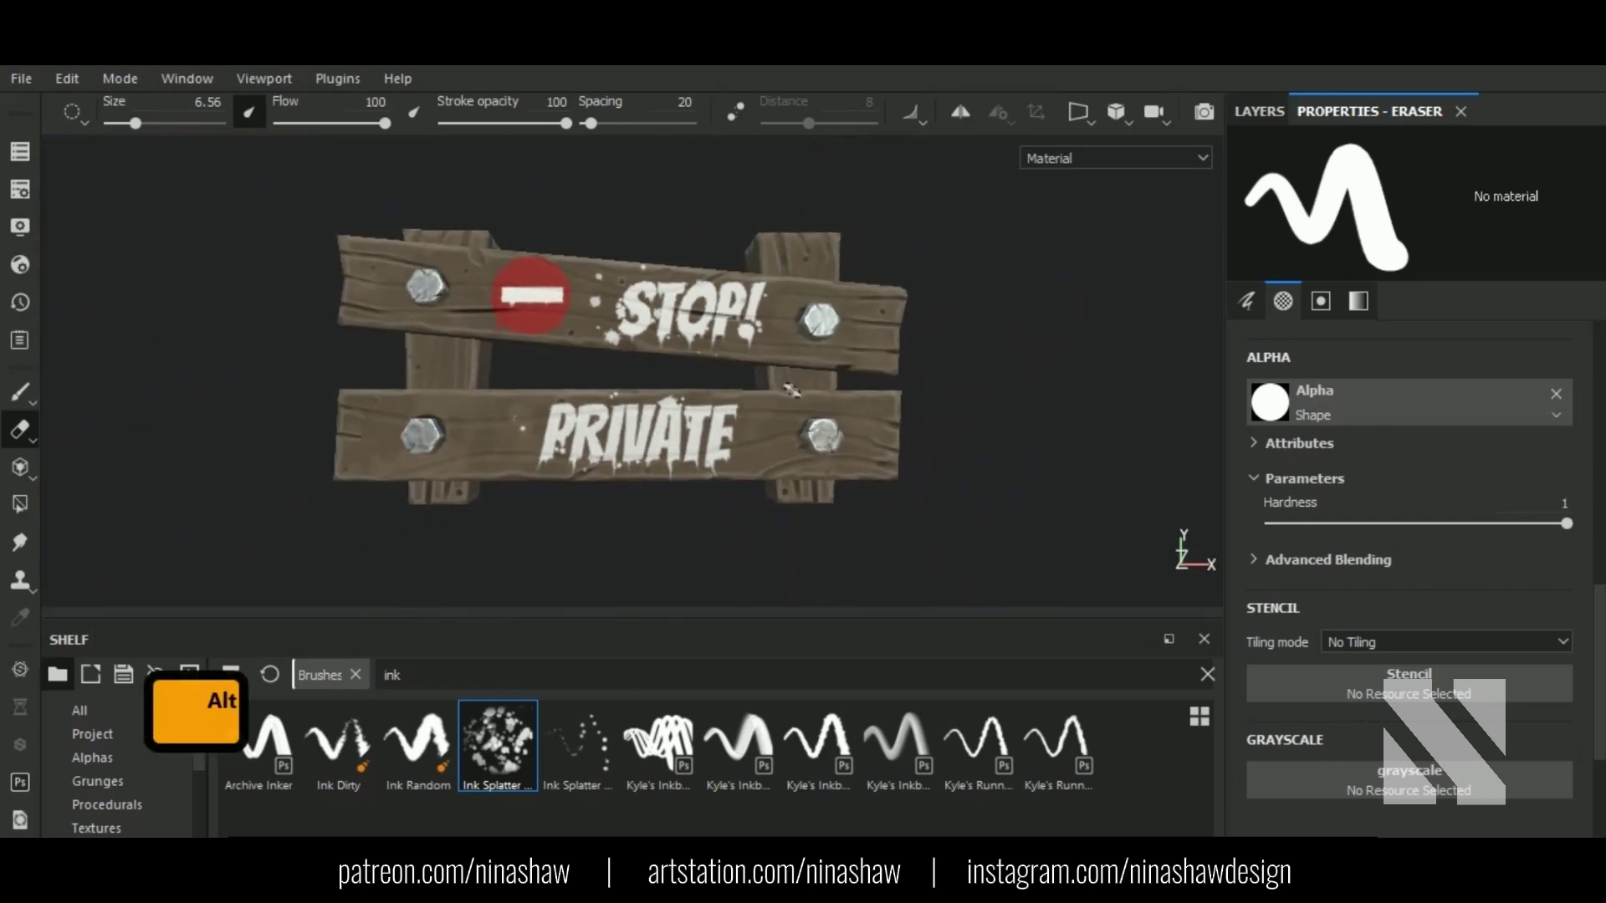
pyautogui.keyDown('alt'); pyautogui.moveTo(886, 396); pyautogui.dragTo(1014, 262, button='right'); pyautogui.keyUp('alt')
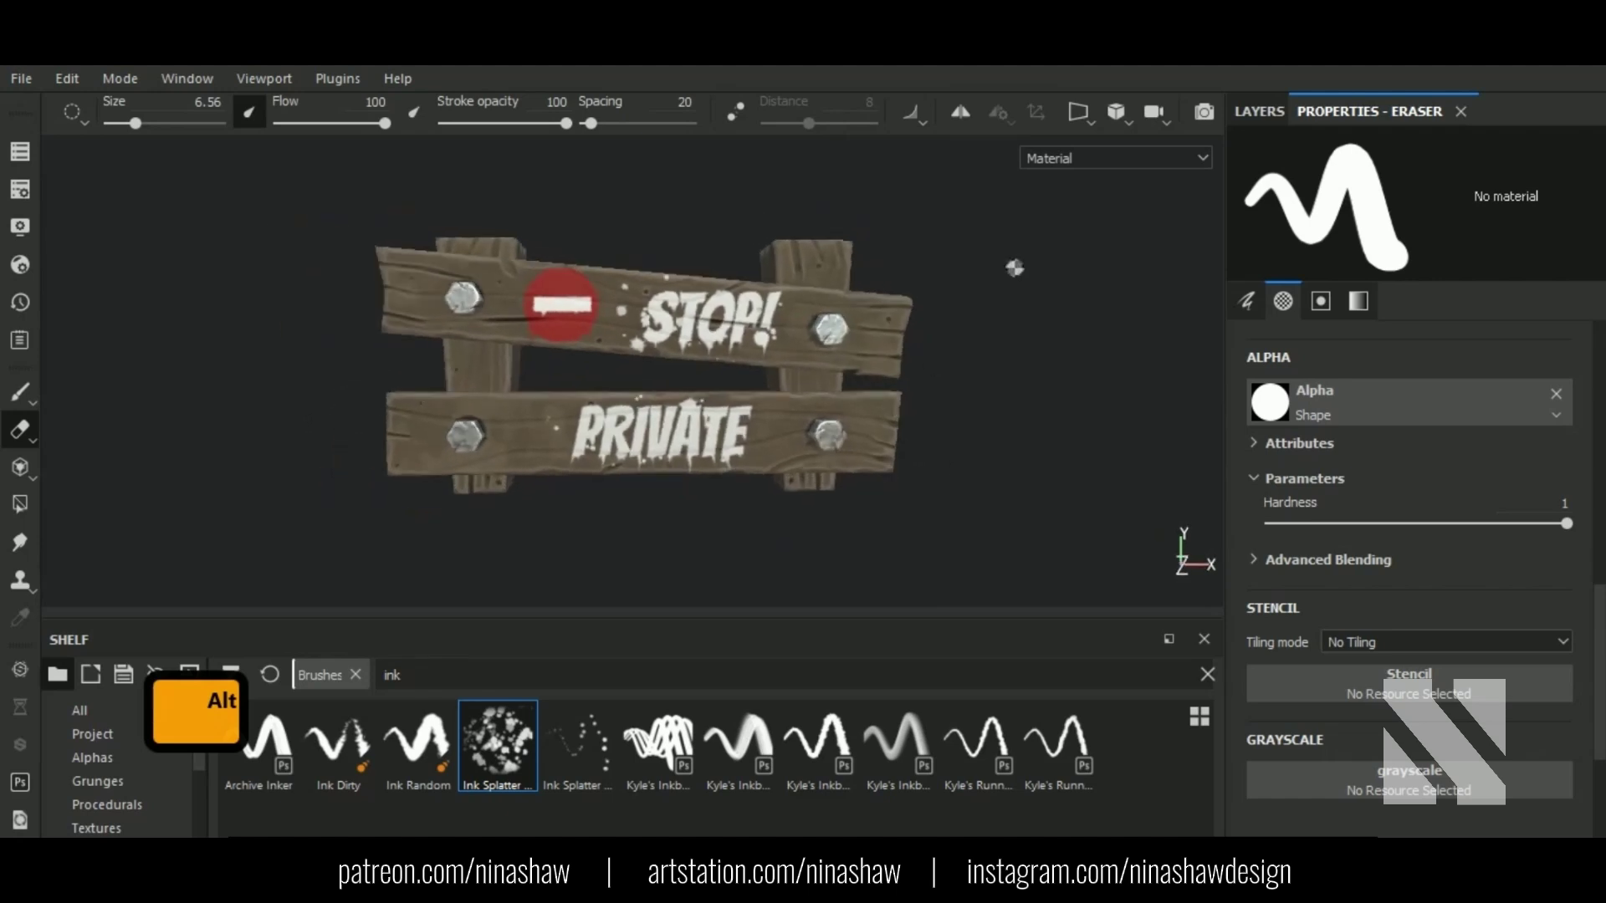
# Step: Collapse the filter stacks of the sign minus and sign layers
pyautogui.click(1255, 111)
pyautogui.click(1273, 220)
pyautogui.click(1279, 336)
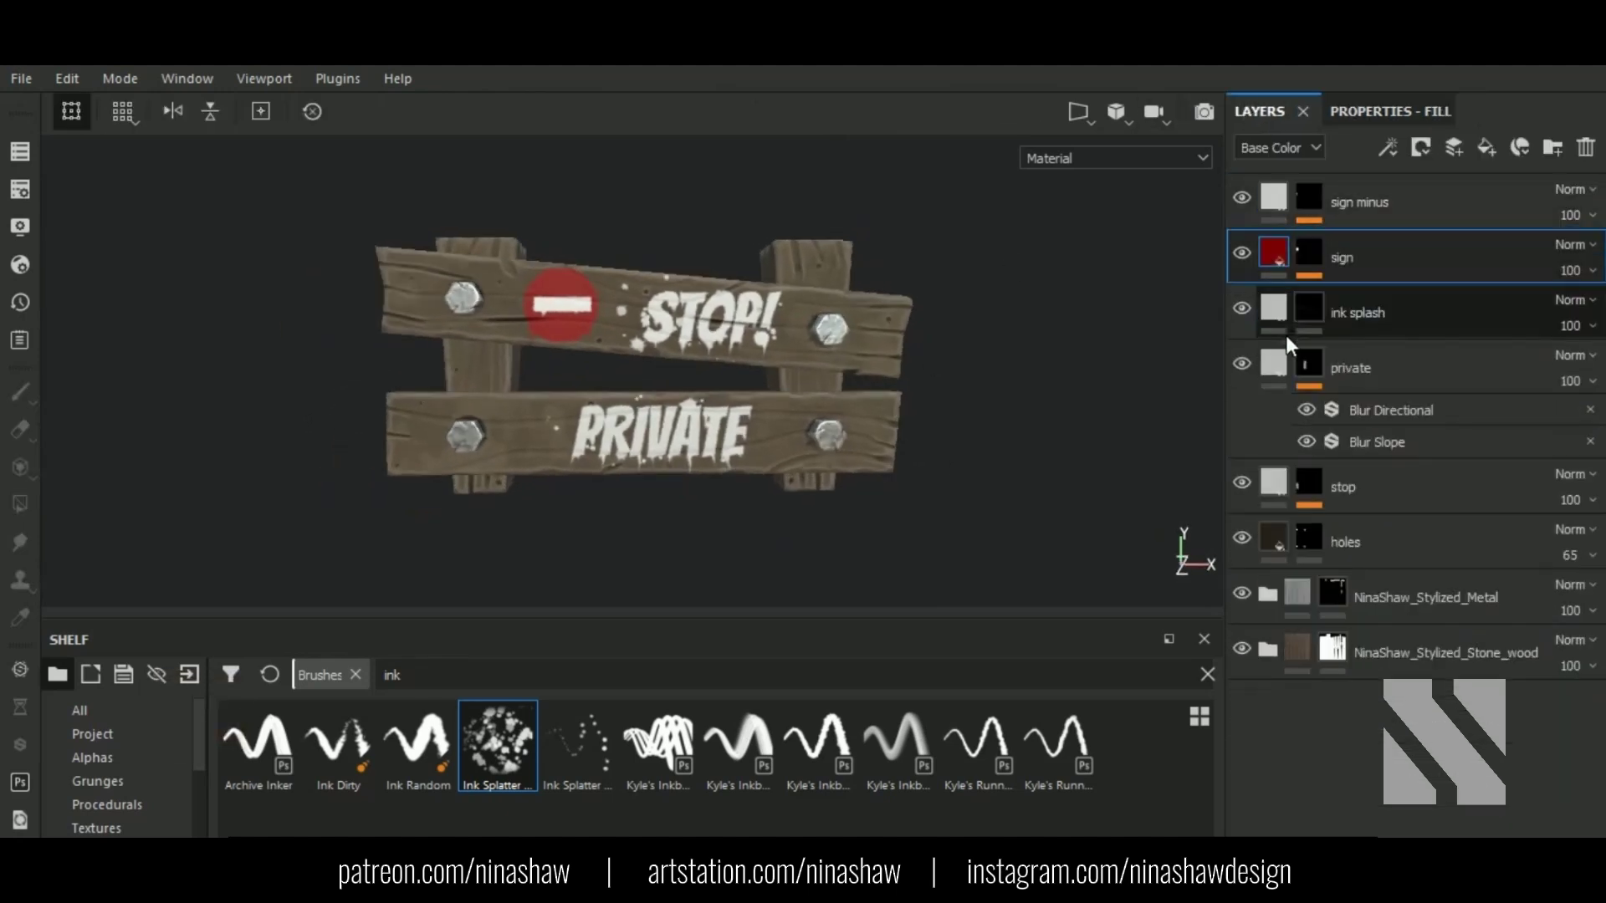